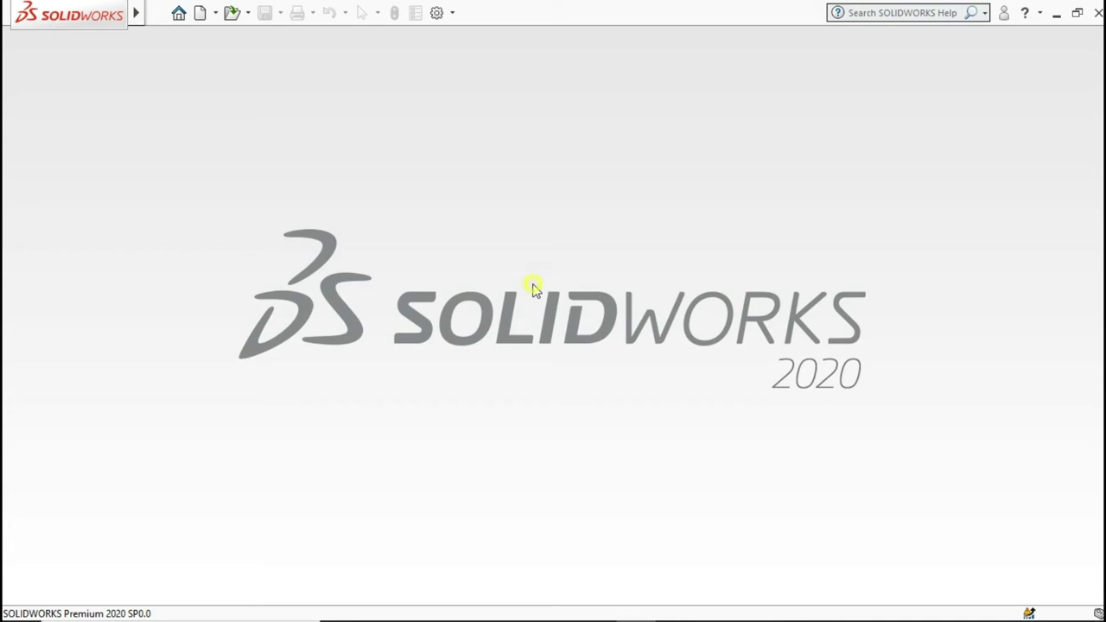
# Step: Create a new blank Part document (Part4)
pyautogui.click(200, 13)
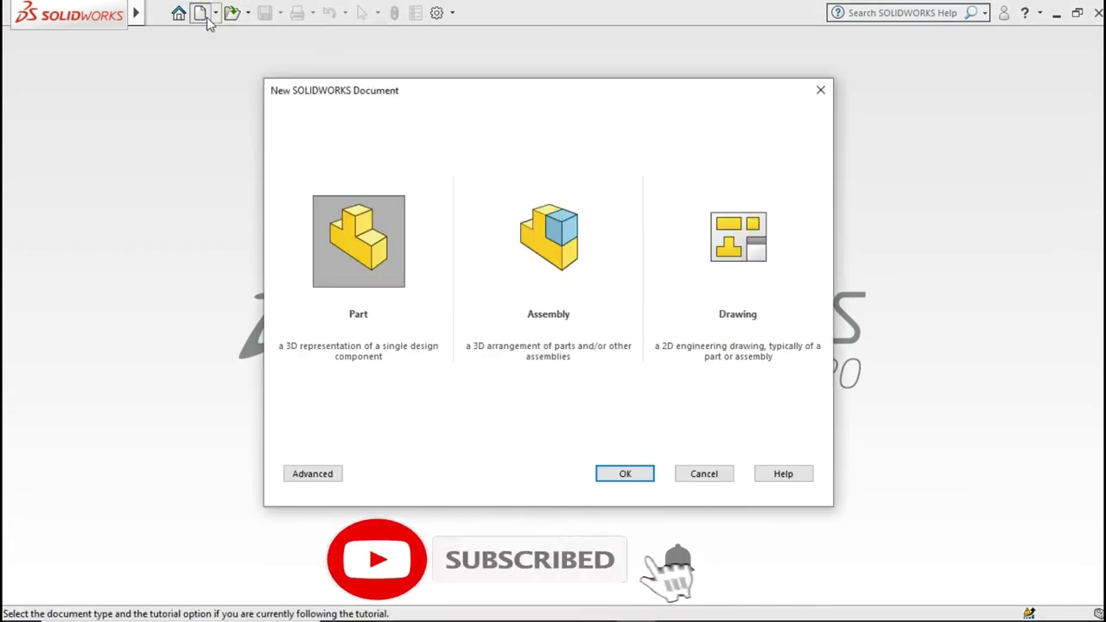
pyautogui.click(626, 475)
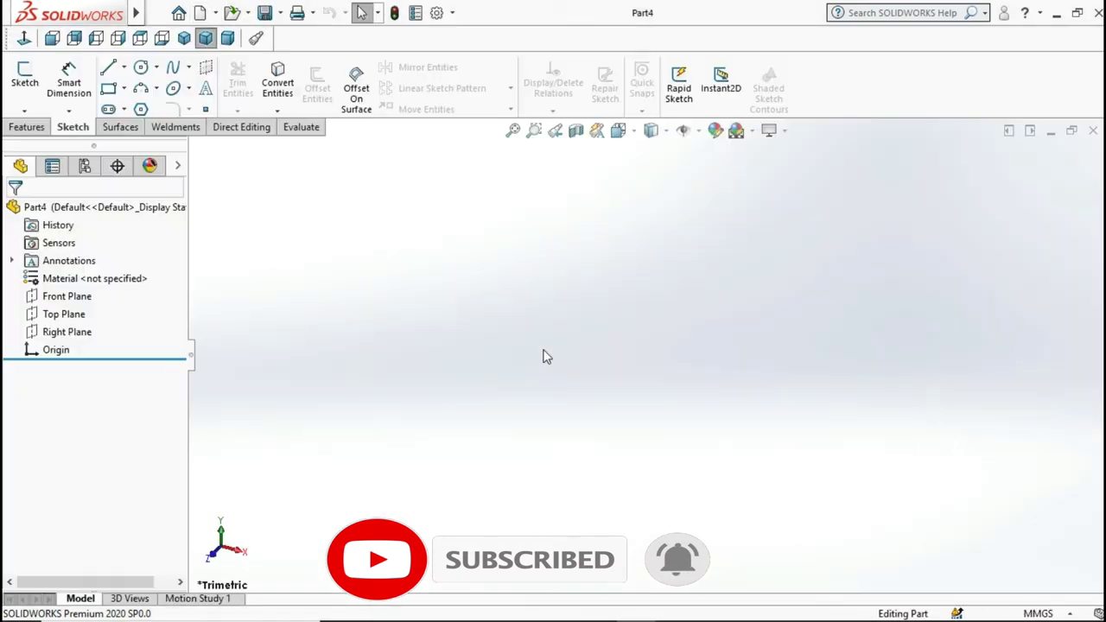
# Step: Start a sketch on the Front Plane and draw a corner rectangle
pyautogui.click(76, 296)
pyautogui.click(82, 278)
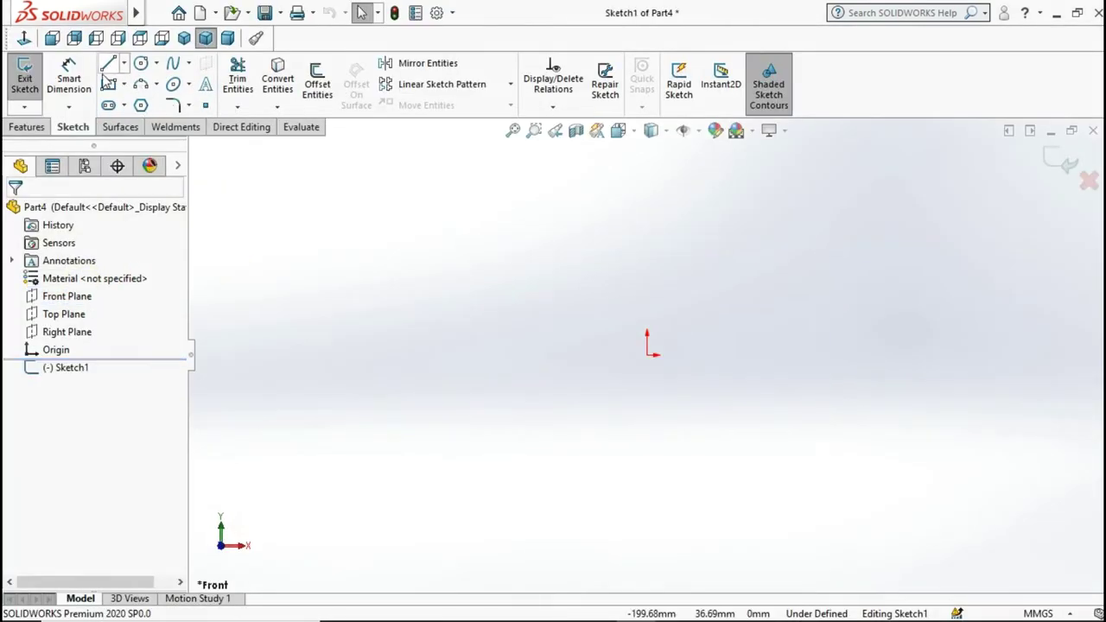
pyautogui.click(606, 323)
pyautogui.click(406, 389)
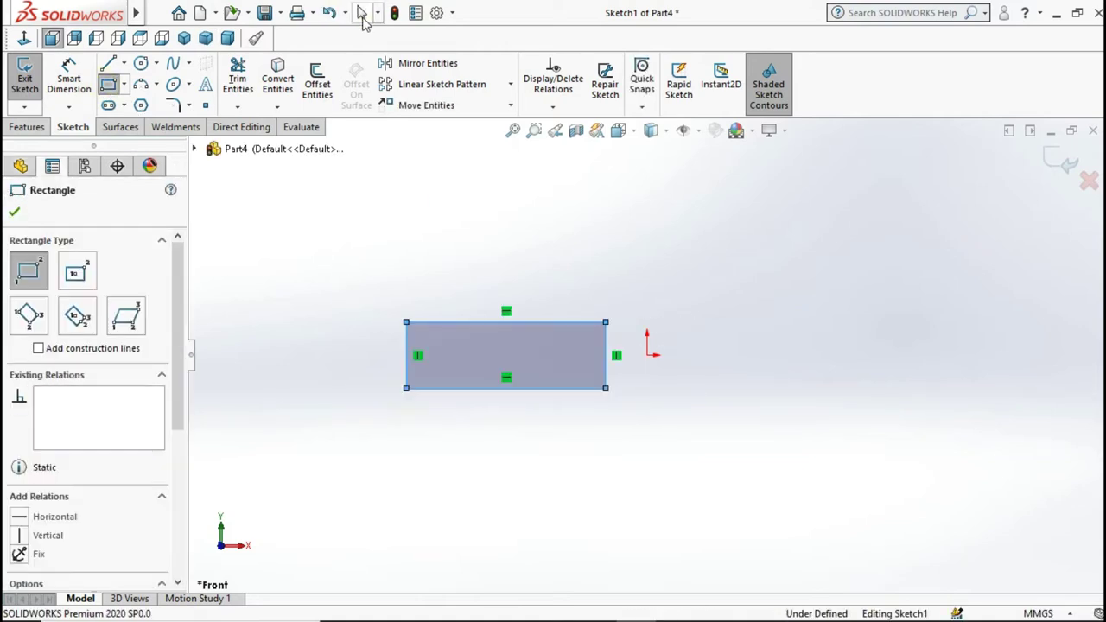
pyautogui.click(361, 12)
# Step: Dimension the rectangle to 3 mm tall and 10 mm wide
pyautogui.click(78, 78)
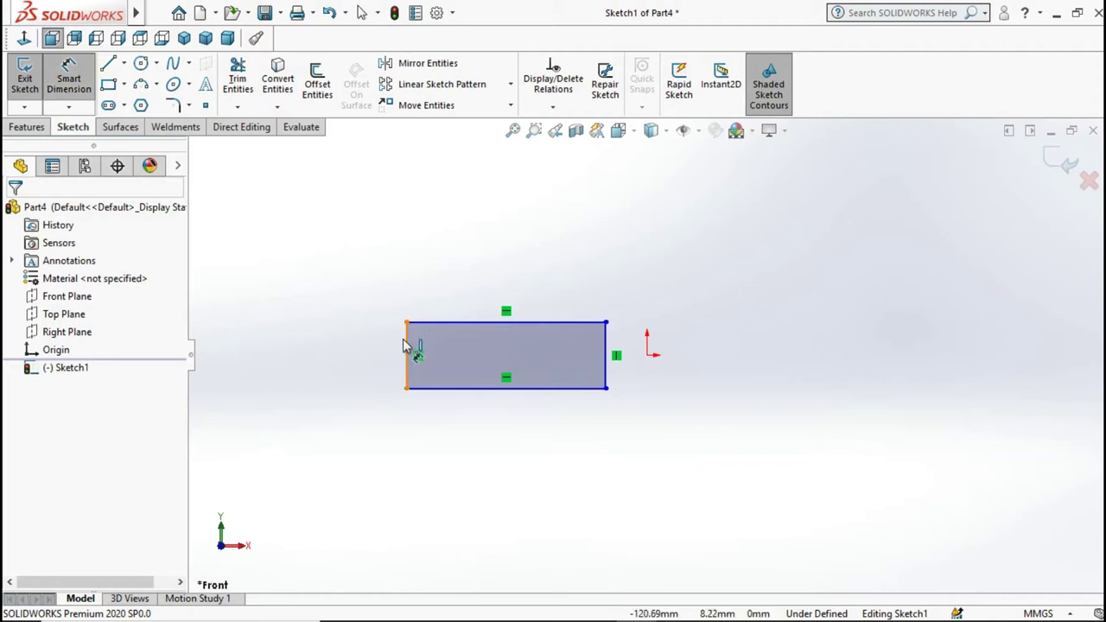
pyautogui.click(354, 343)
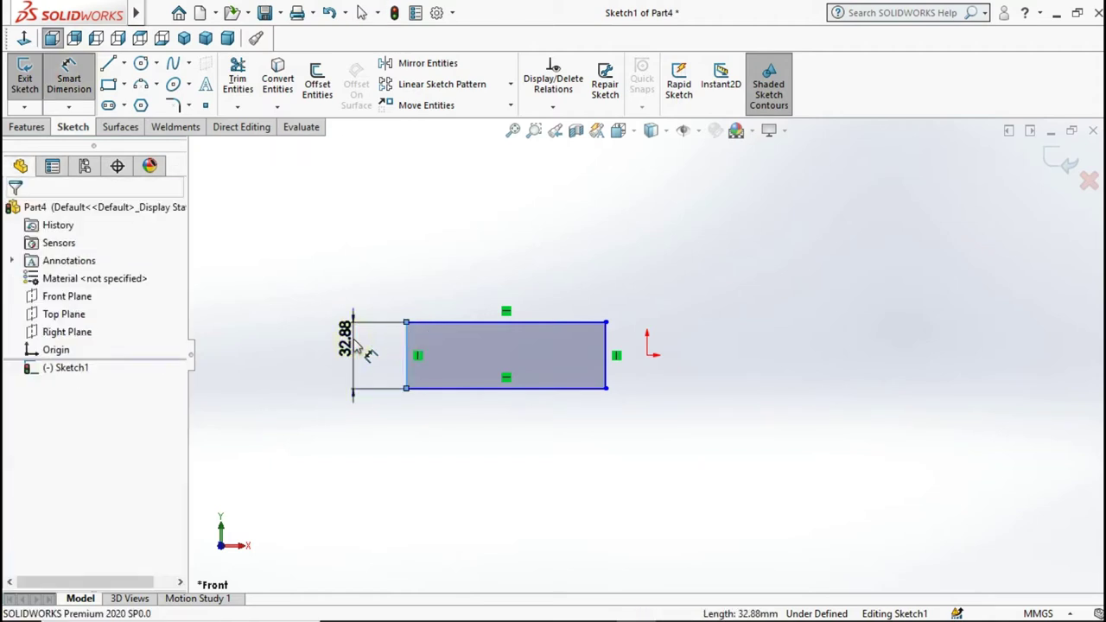
pyautogui.click(356, 344)
pyautogui.write('3')
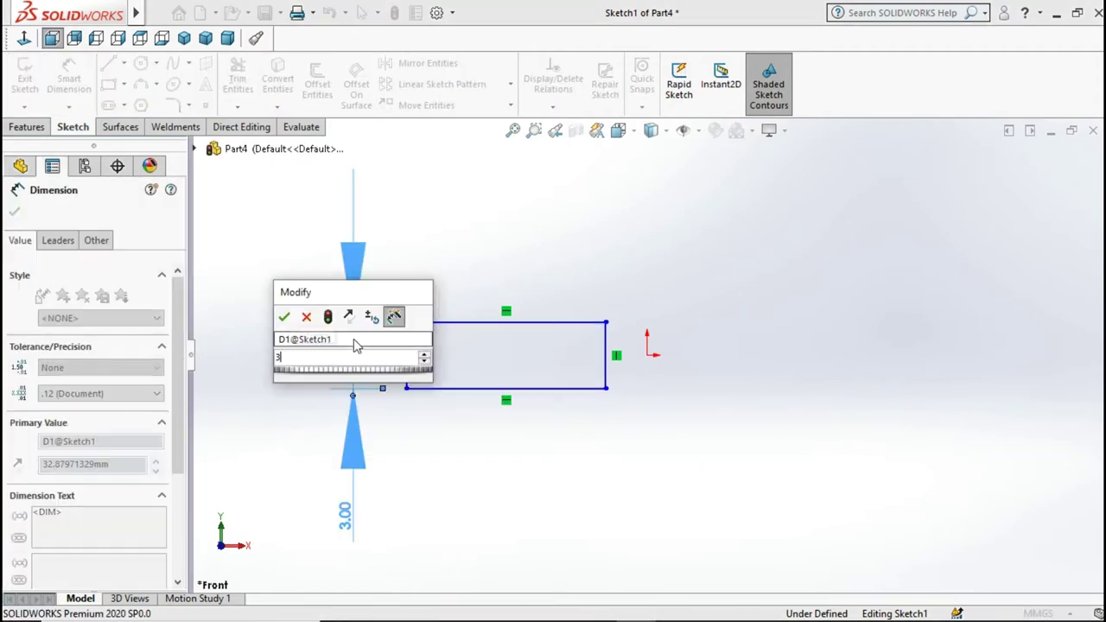
pyautogui.press('Return')
pyautogui.click(435, 452)
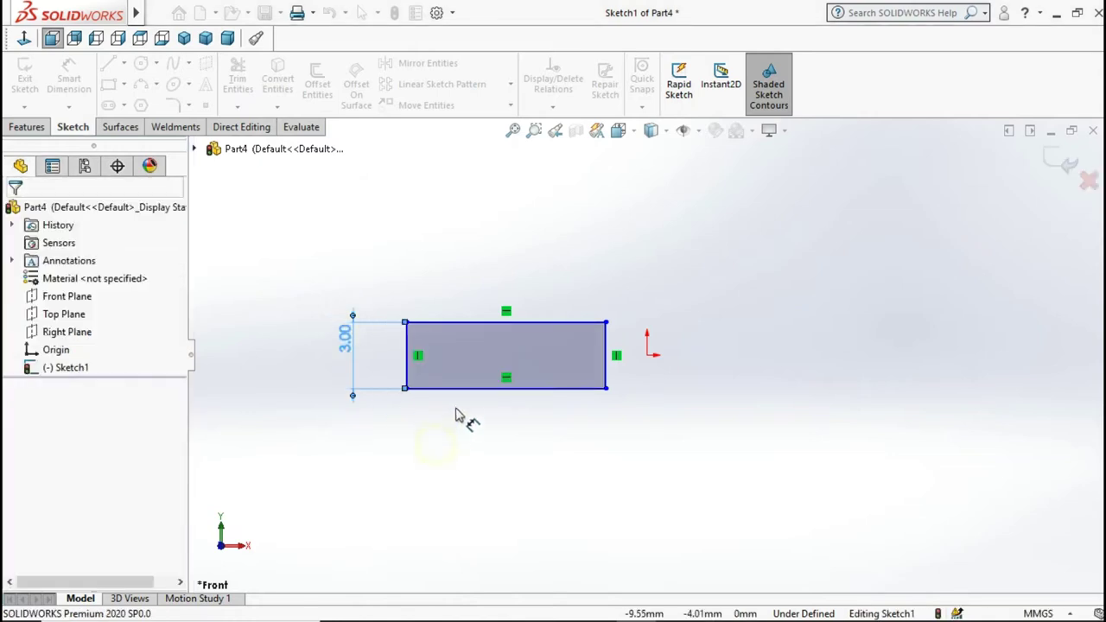
pyautogui.click(464, 389)
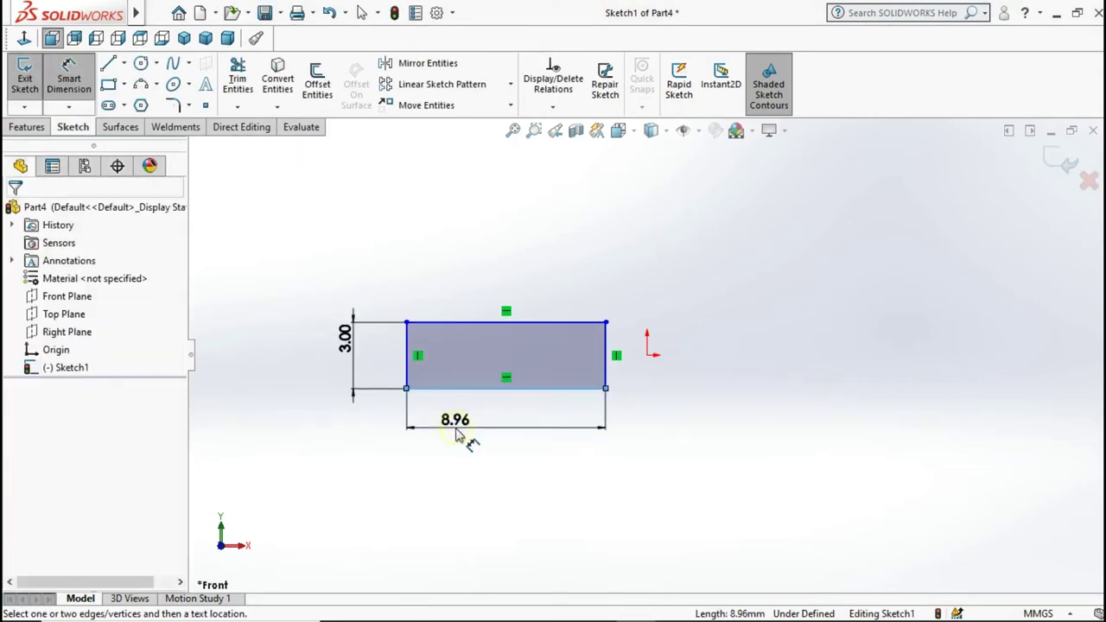
pyautogui.click(456, 435)
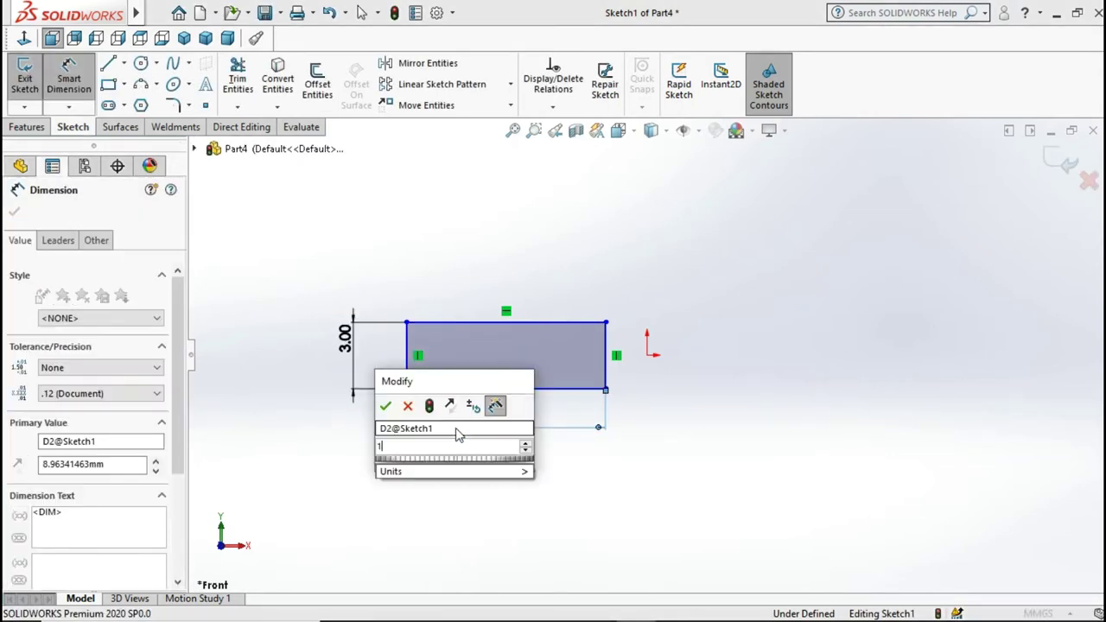
pyautogui.write('10')
pyautogui.press('Return')
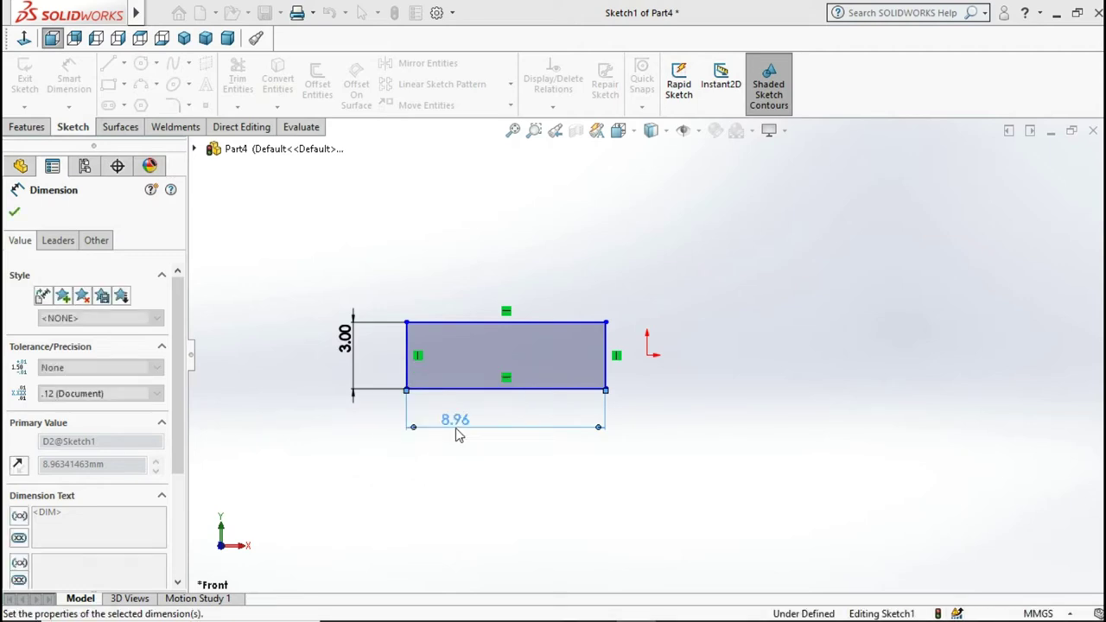
pyautogui.press('Escape')
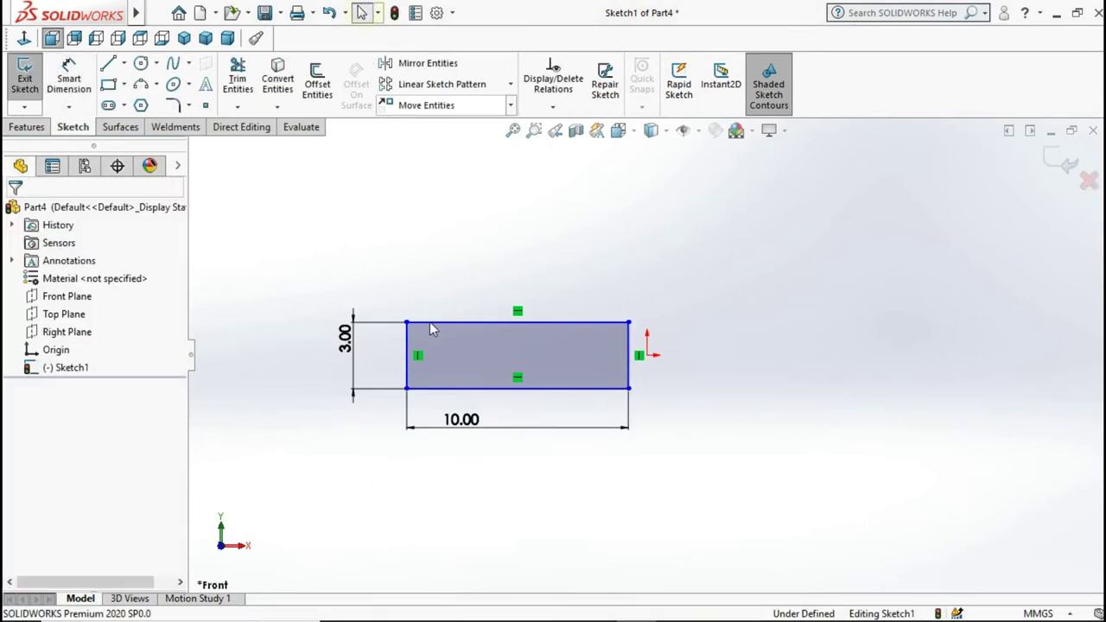
# Step: Convert the rectangle's top, bottom and right edges to construction lines
pyautogui.click(439, 324)
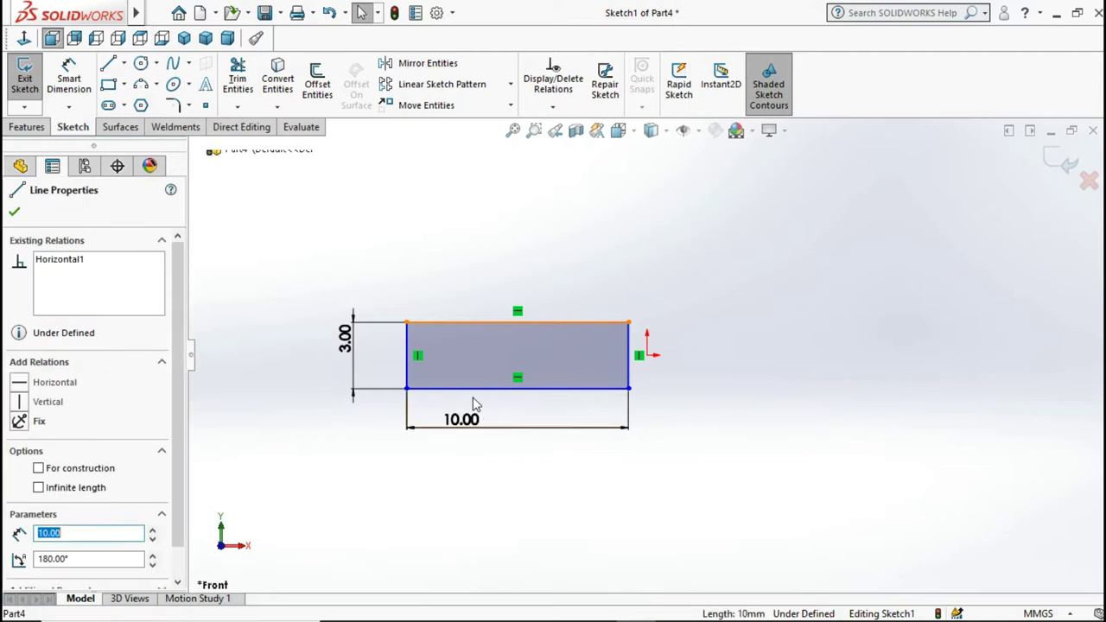
pyautogui.keyDown('ctrl'); pyautogui.click(629, 367); pyautogui.keyUp('ctrl')
pyautogui.keyDown('ctrl'); pyautogui.click(627, 368); pyautogui.keyUp('ctrl')
pyautogui.scroll(-2, 187, 373)
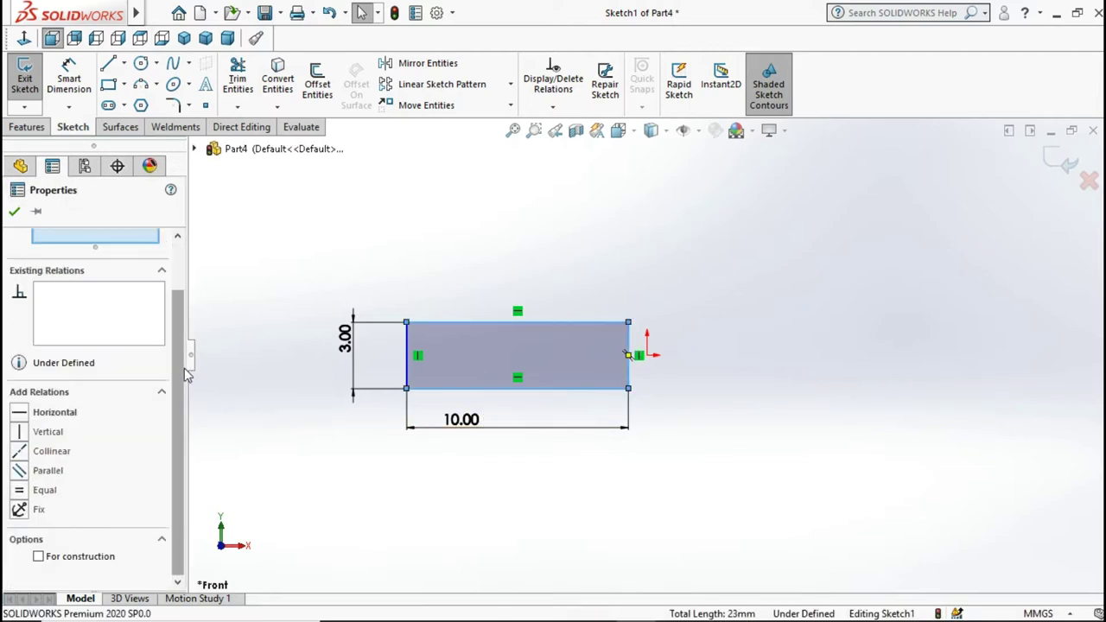
pyautogui.click(38, 558)
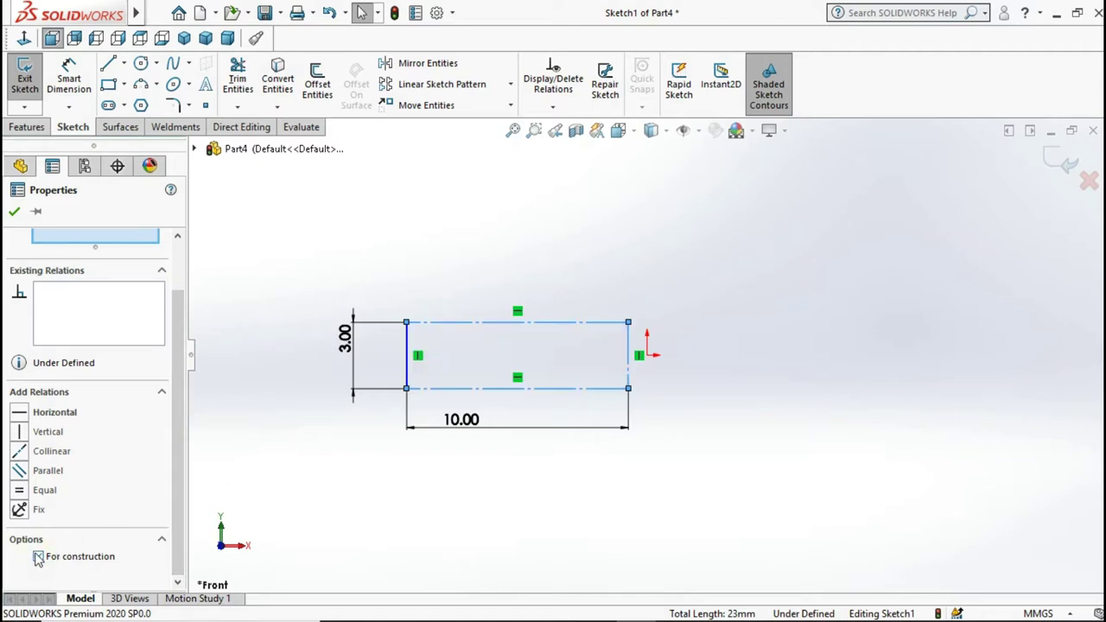
pyautogui.click(14, 211)
pyautogui.click(345, 261)
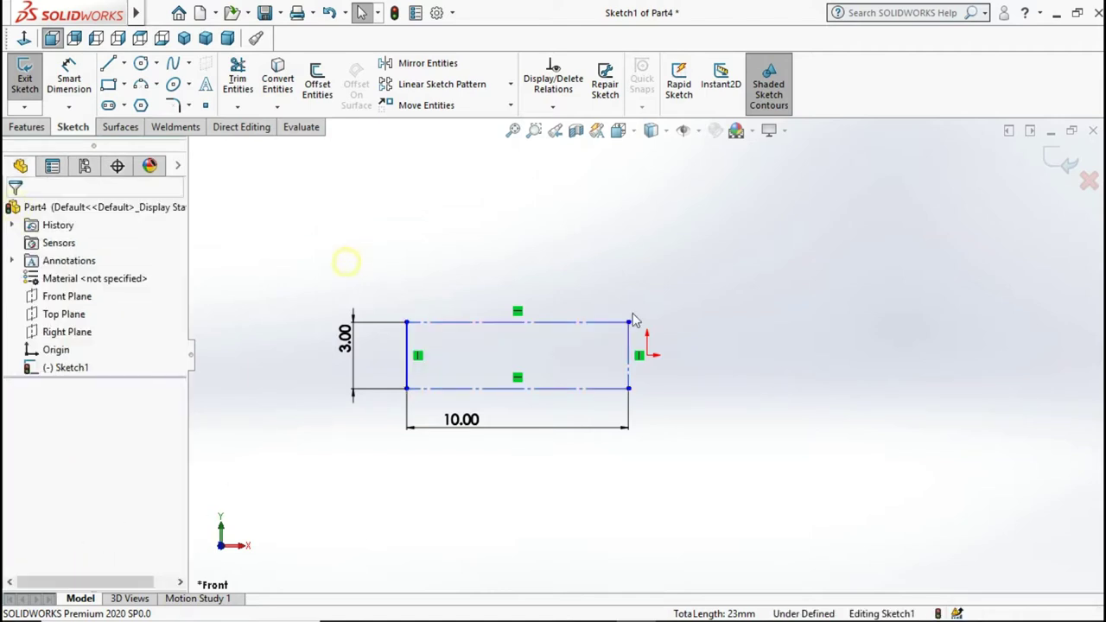
# Step: Make the right edge's midpoint coincident with the origin
pyautogui.click(644, 356)
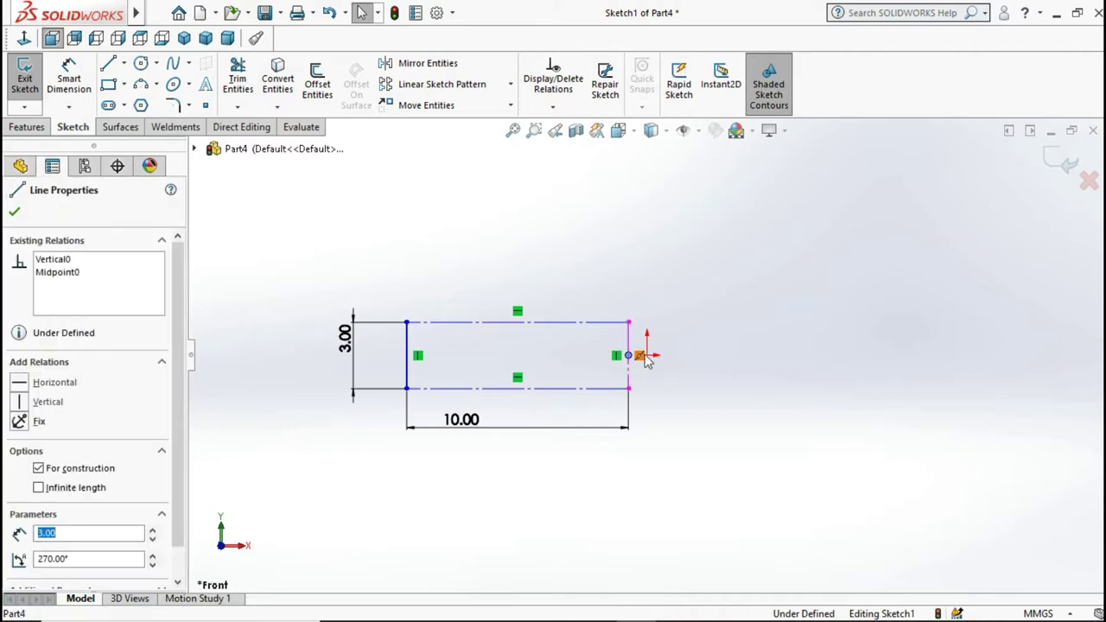
pyautogui.press('Escape')
pyautogui.click(628, 355)
pyautogui.keyDown('ctrl'); pyautogui.click(646, 355); pyautogui.keyUp('ctrl')
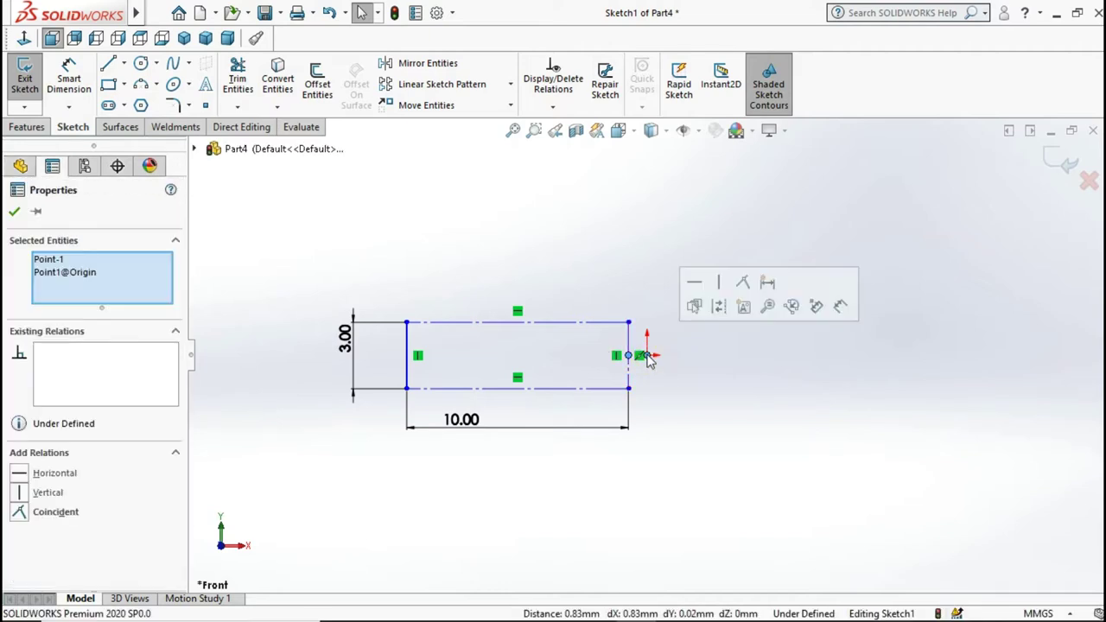
pyautogui.click(745, 288)
pyautogui.click(630, 199)
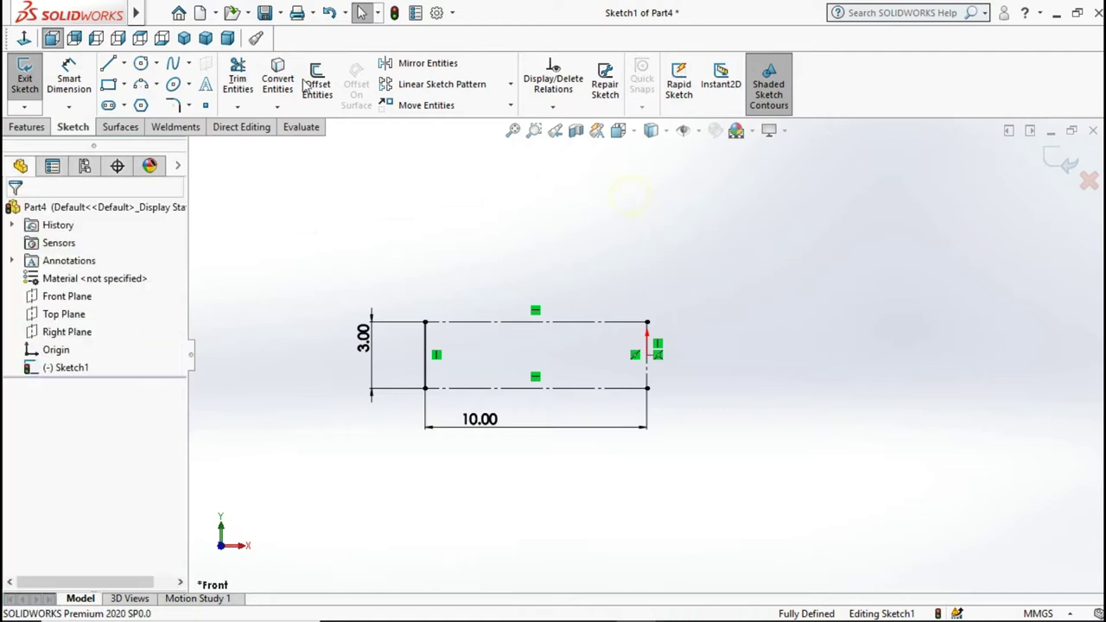
# Step: Circular-pattern the rectangle's top, bottom and left lines into 3 instances over 360°
pyautogui.click(509, 84)
pyautogui.click(488, 123)
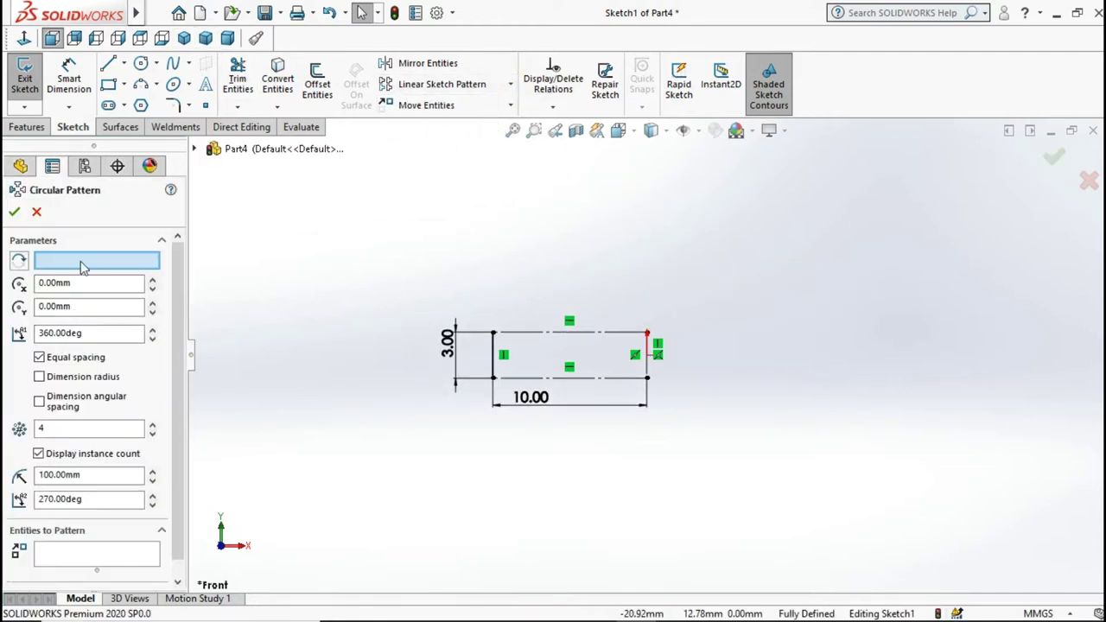
pyautogui.click(102, 557)
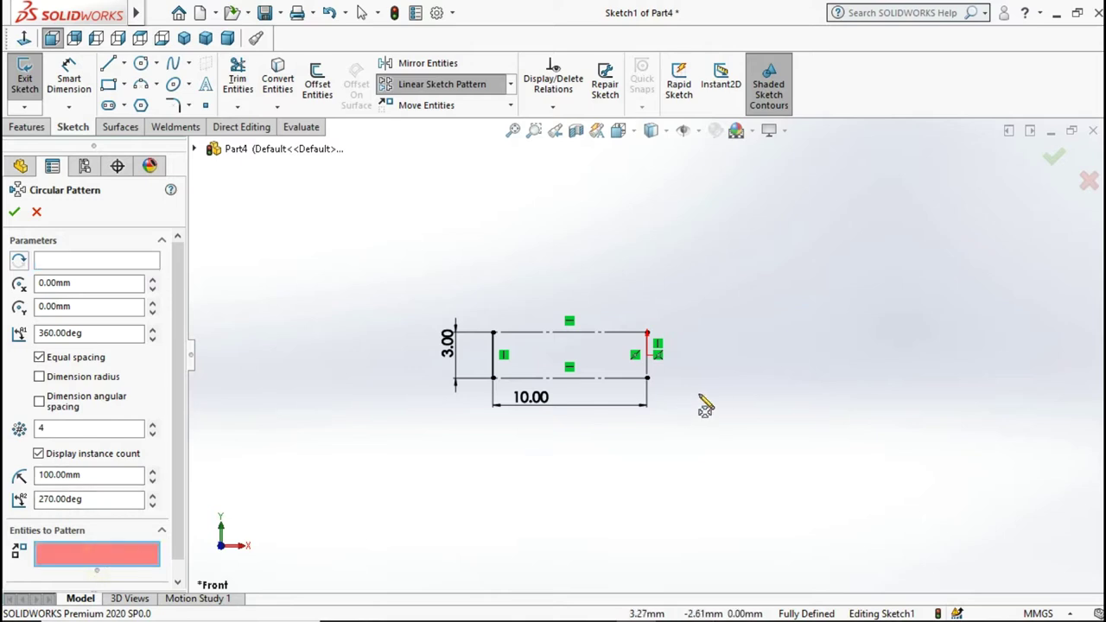
pyautogui.click(605, 379)
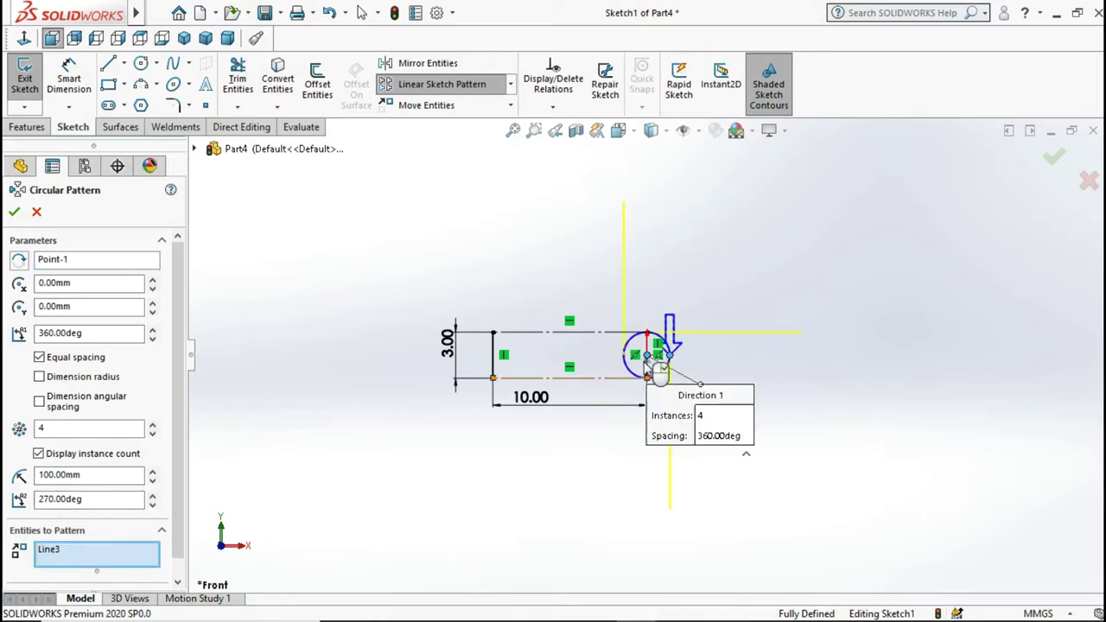
pyautogui.click(562, 337)
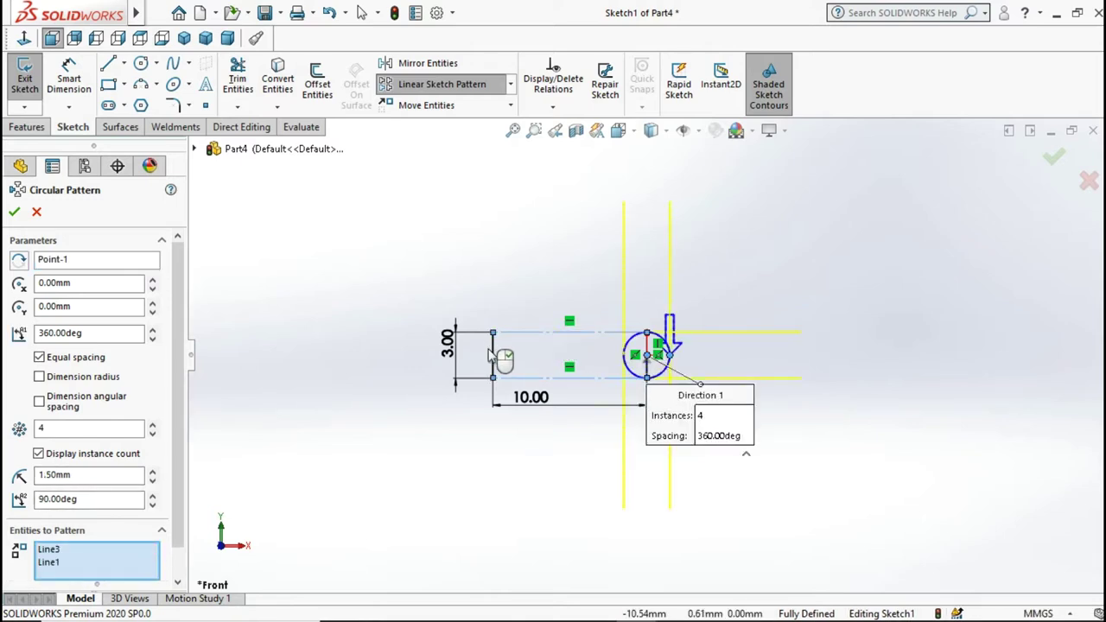
pyautogui.click(491, 359)
pyautogui.scroll(-2, 652, 354)
pyautogui.scroll(-2, 652, 350)
pyautogui.scroll(-2, 656, 320)
pyautogui.scroll(-2, 655, 285)
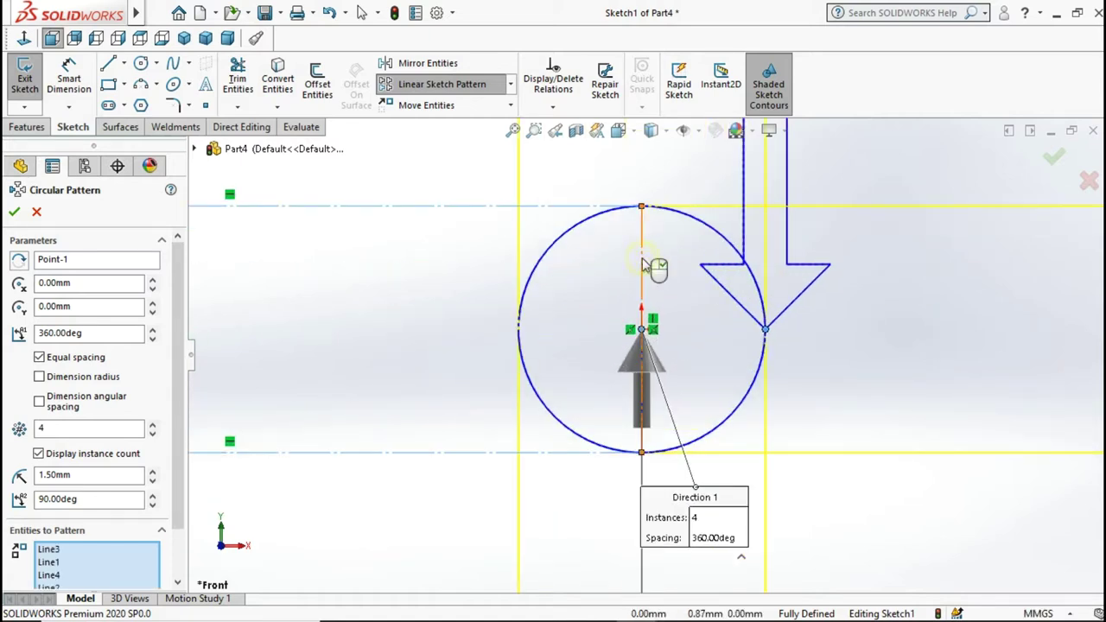
pyautogui.scroll(2, 646, 350)
pyautogui.scroll(3, 646, 350)
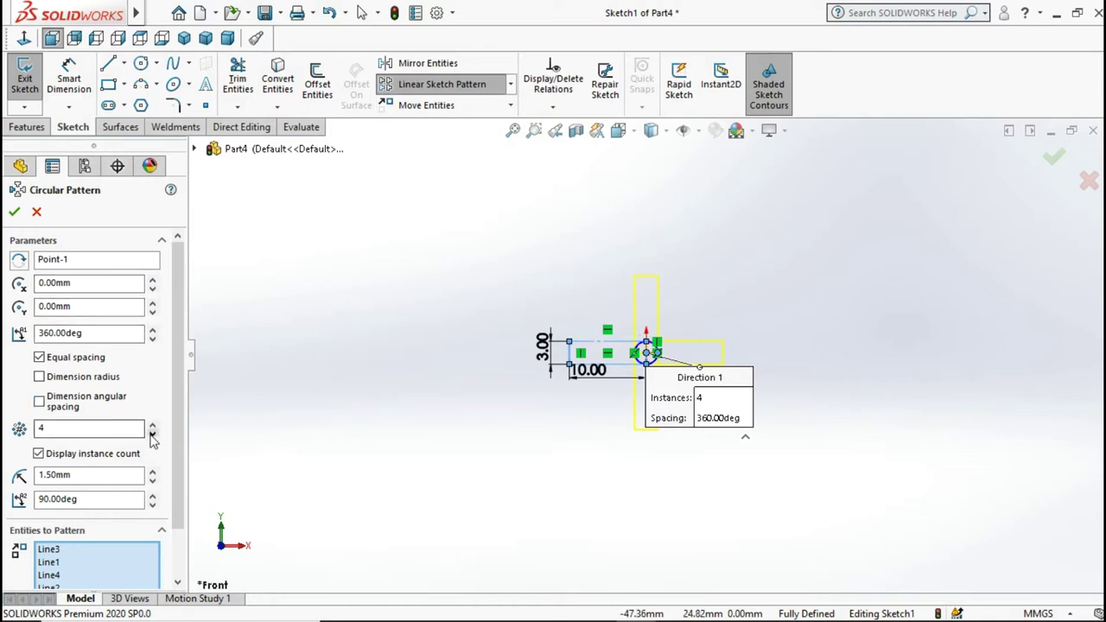
pyautogui.click(17, 214)
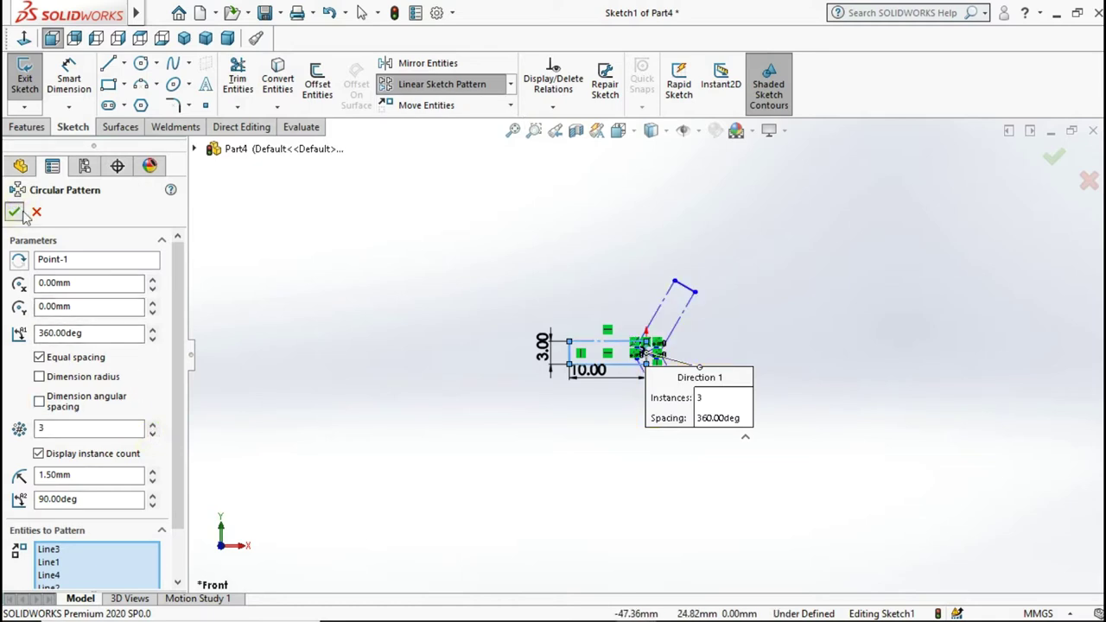
pyautogui.scroll(-2, 605, 387)
pyautogui.scroll(-2, 654, 360)
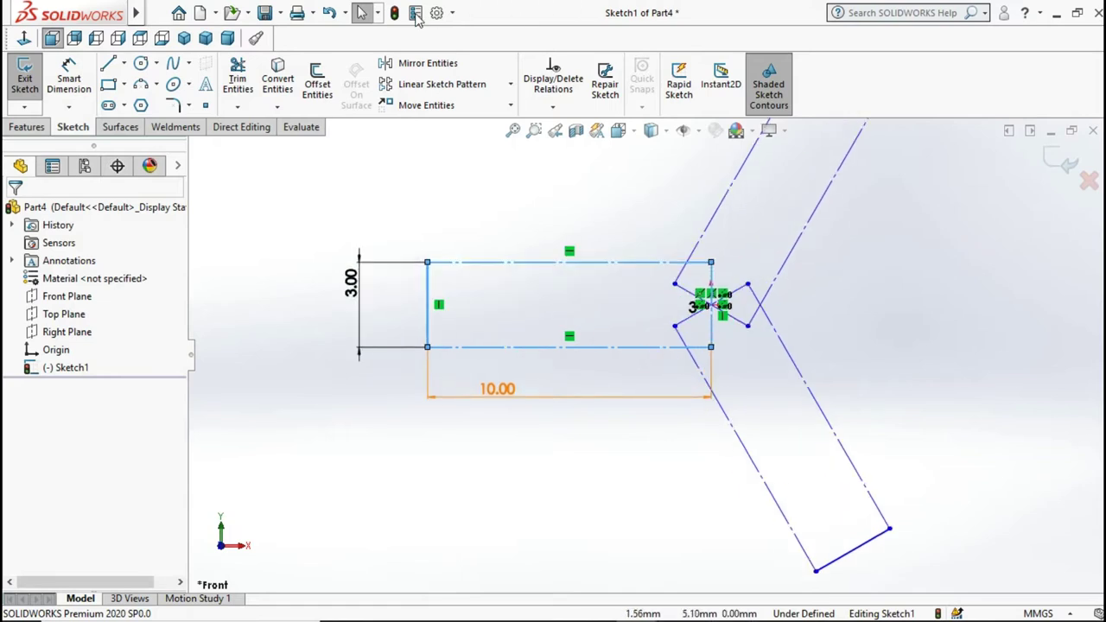
# Step: Make the construction arms' centre point coincident with the origin, fully defining Sketch1
pyautogui.click(362, 14)
pyautogui.scroll(-2, 730, 300)
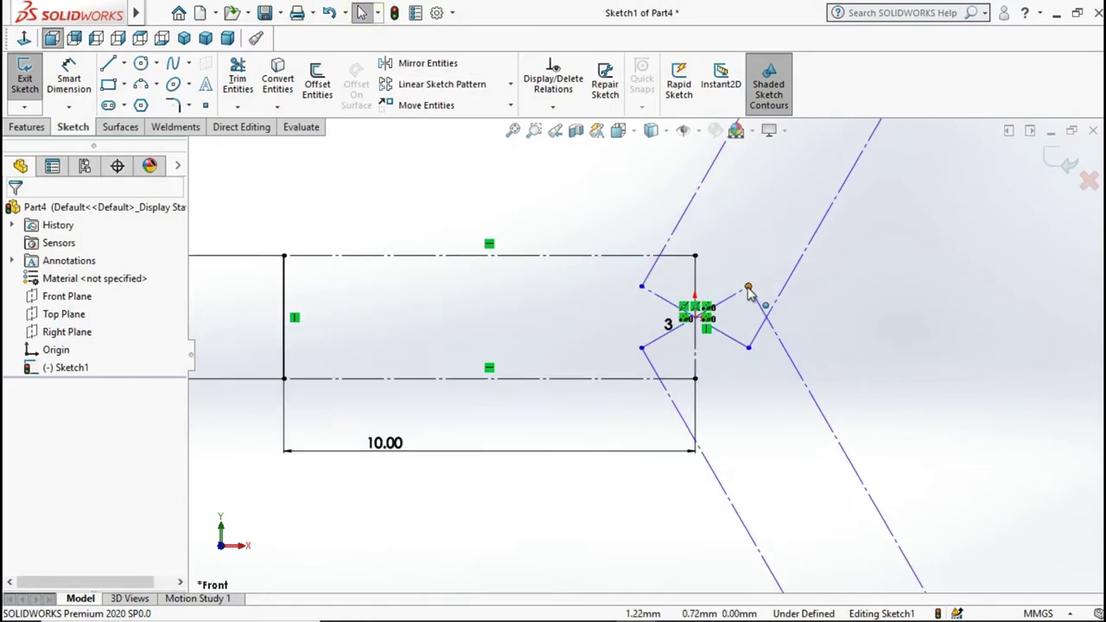
pyautogui.moveTo(776, 275)
pyautogui.mouseDown()
pyautogui.moveTo(827, 246)
pyautogui.moveTo(768, 282)
pyautogui.mouseUp()
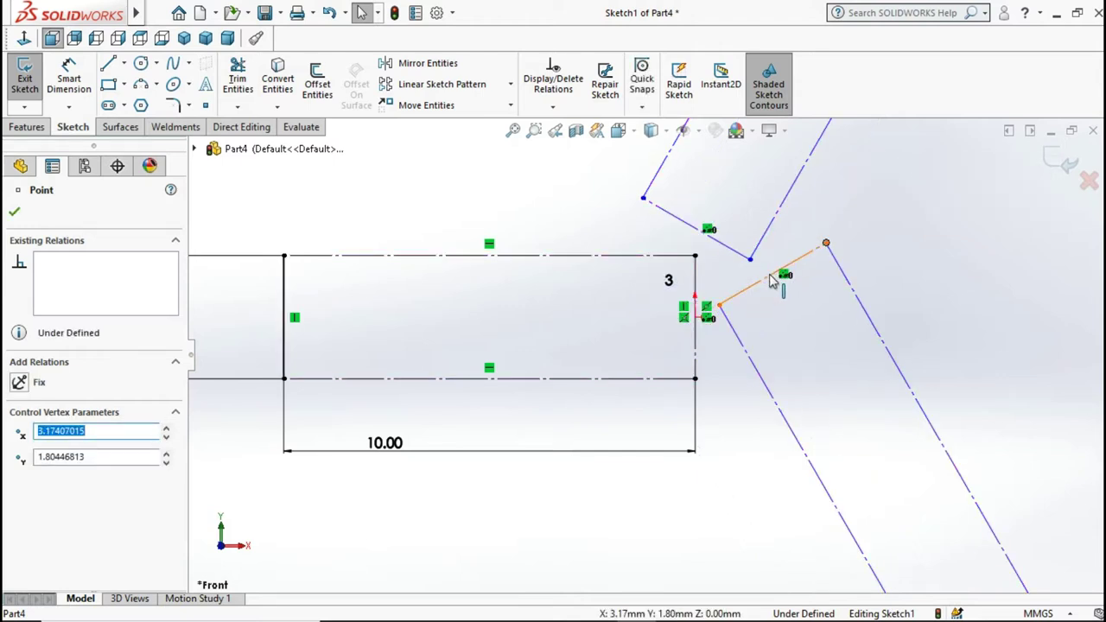
pyautogui.click(776, 276)
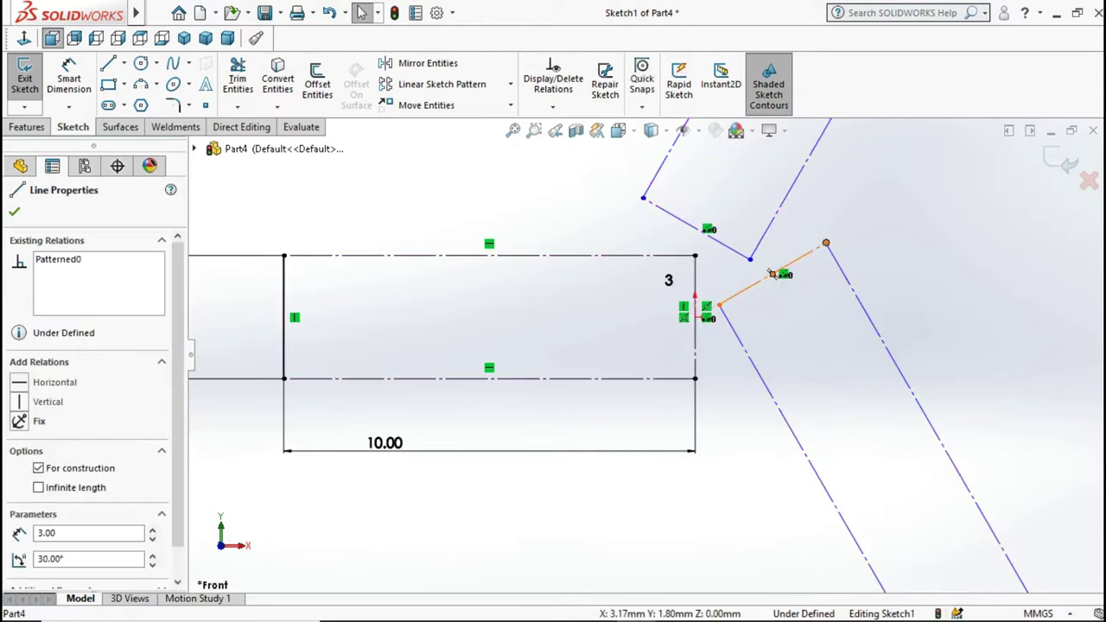
pyautogui.click(698, 317)
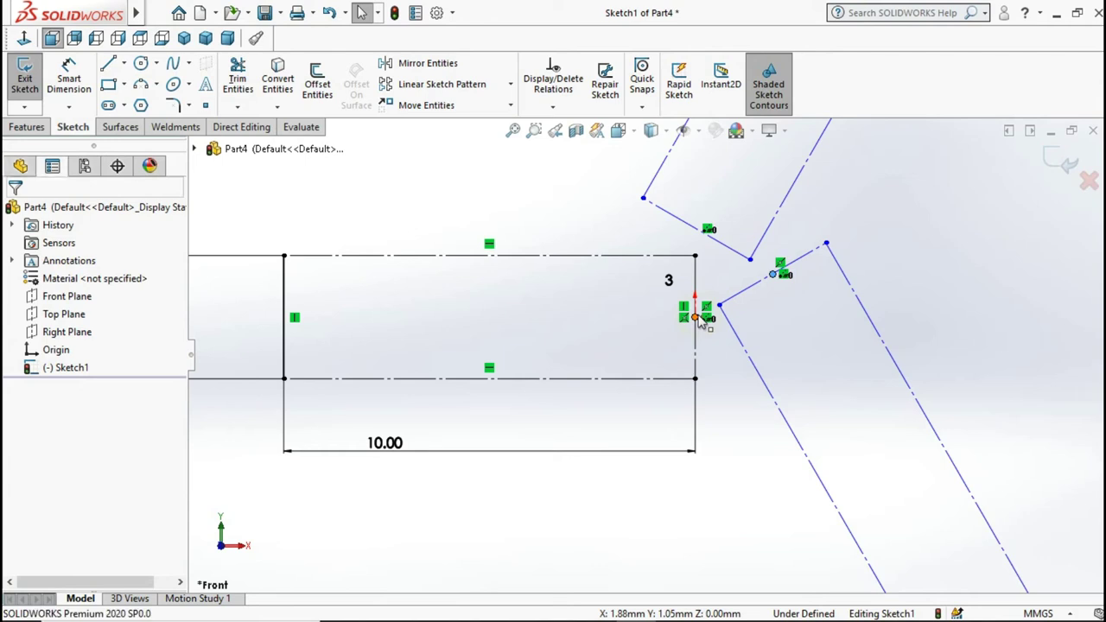
pyautogui.keyDown('ctrl'); pyautogui.click(696, 317); pyautogui.keyUp('ctrl')
pyautogui.click(794, 244)
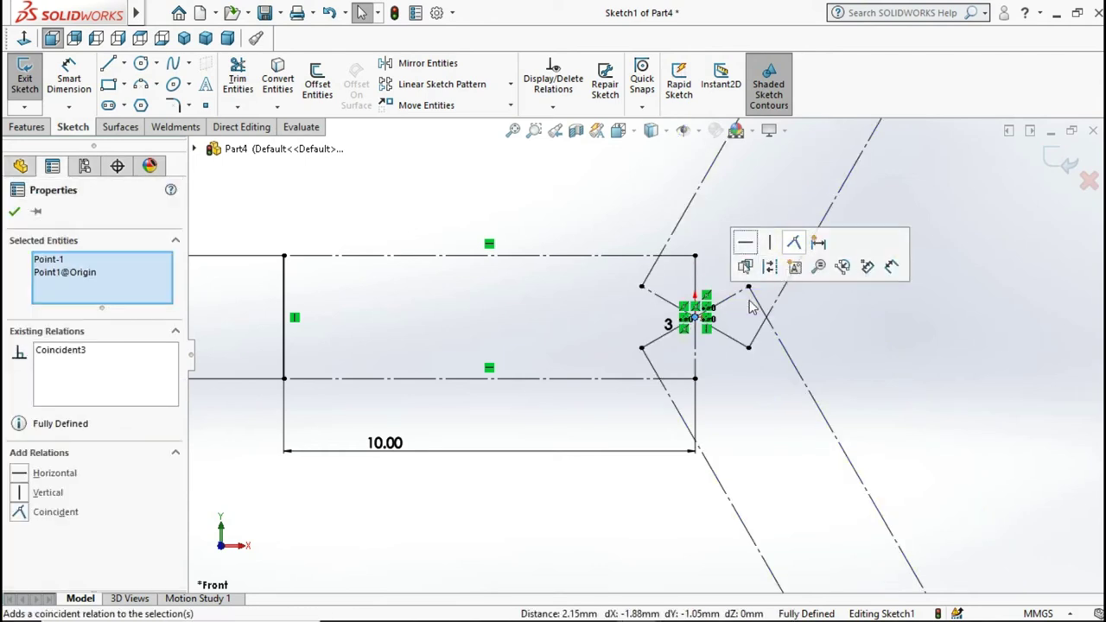
pyautogui.press('f')
pyautogui.click(834, 291)
# Step: Draw a spline from the rectangle's top-left corner to the upper arm's corner
pyautogui.press('f')
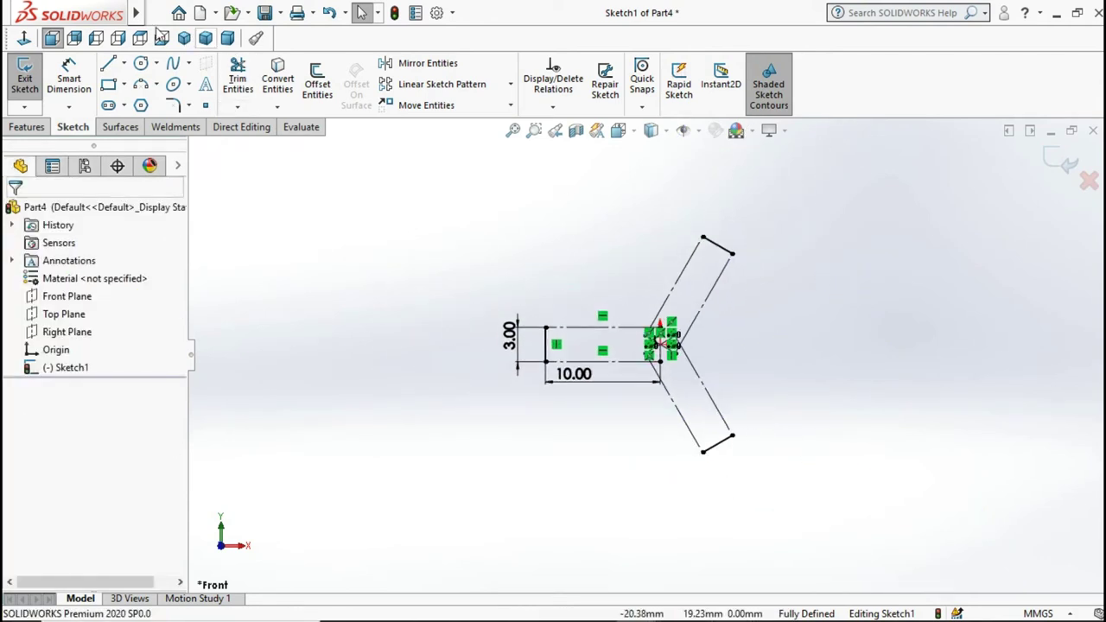
pyautogui.click(177, 63)
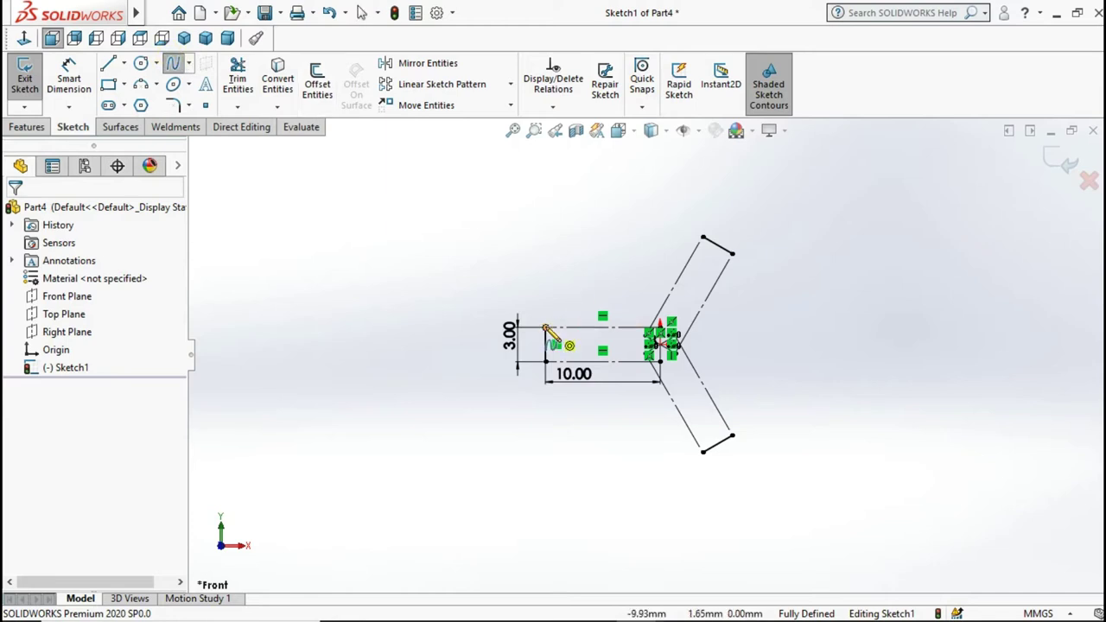
pyautogui.click(703, 238)
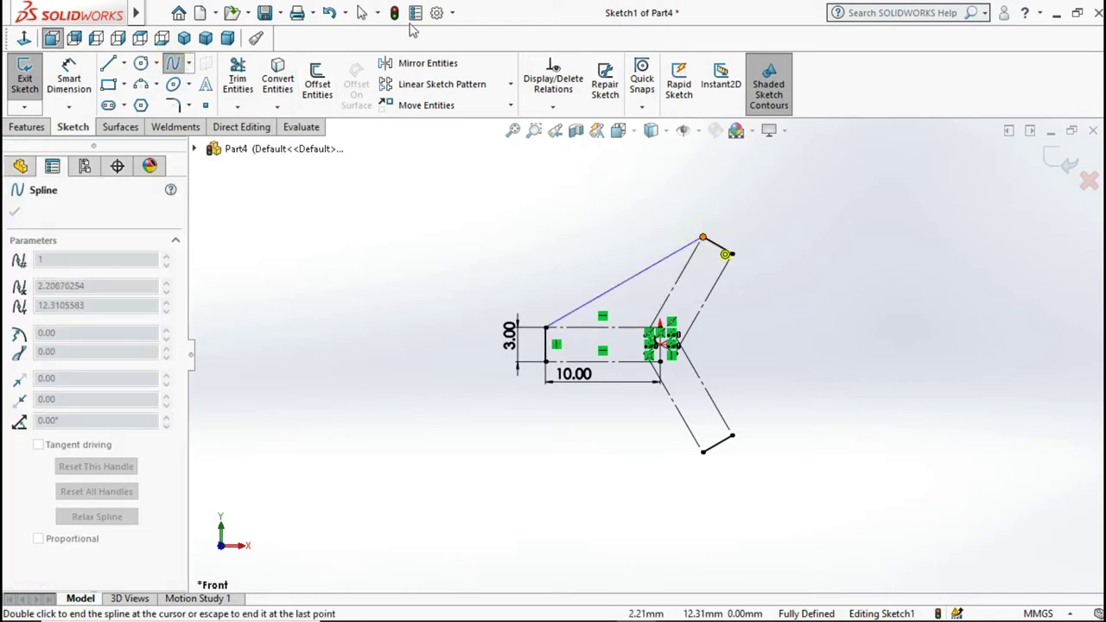
pyautogui.click(361, 12)
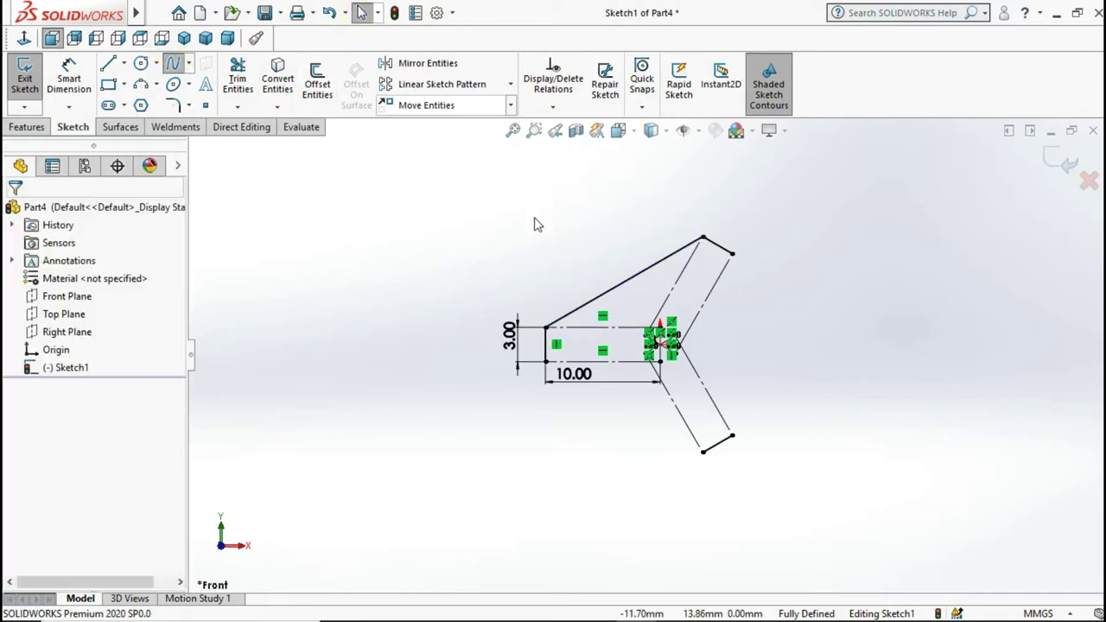
# Step: Add Tangent relations between the spline and the horizontal and angled construction lines
pyautogui.click(596, 304)
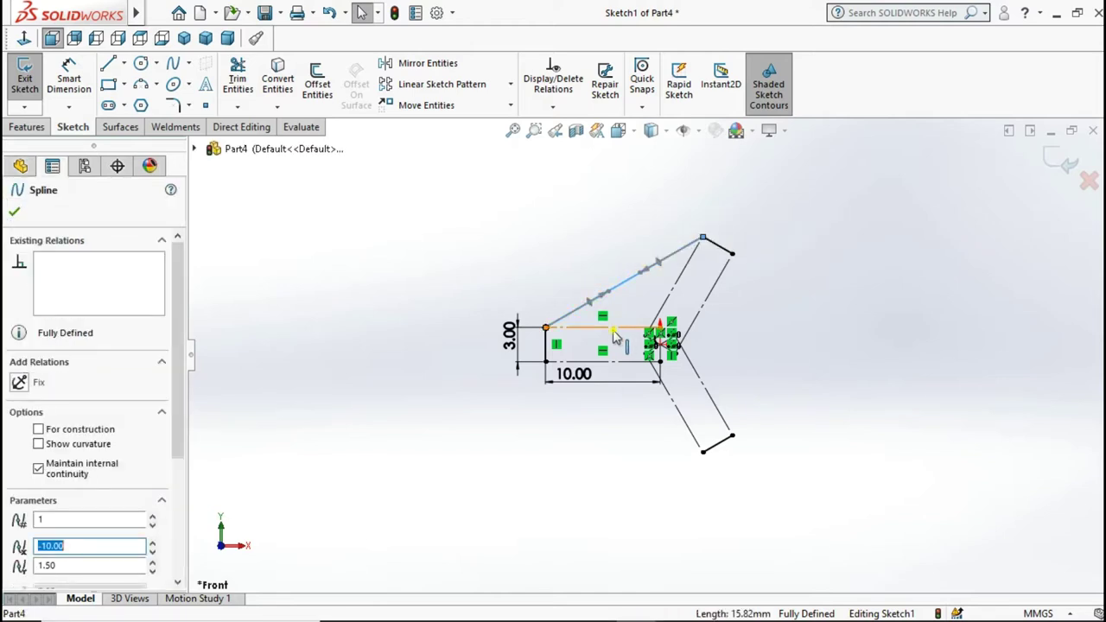
pyautogui.click(615, 334)
pyautogui.keyDown('ctrl'); pyautogui.click(643, 270); pyautogui.keyUp('ctrl')
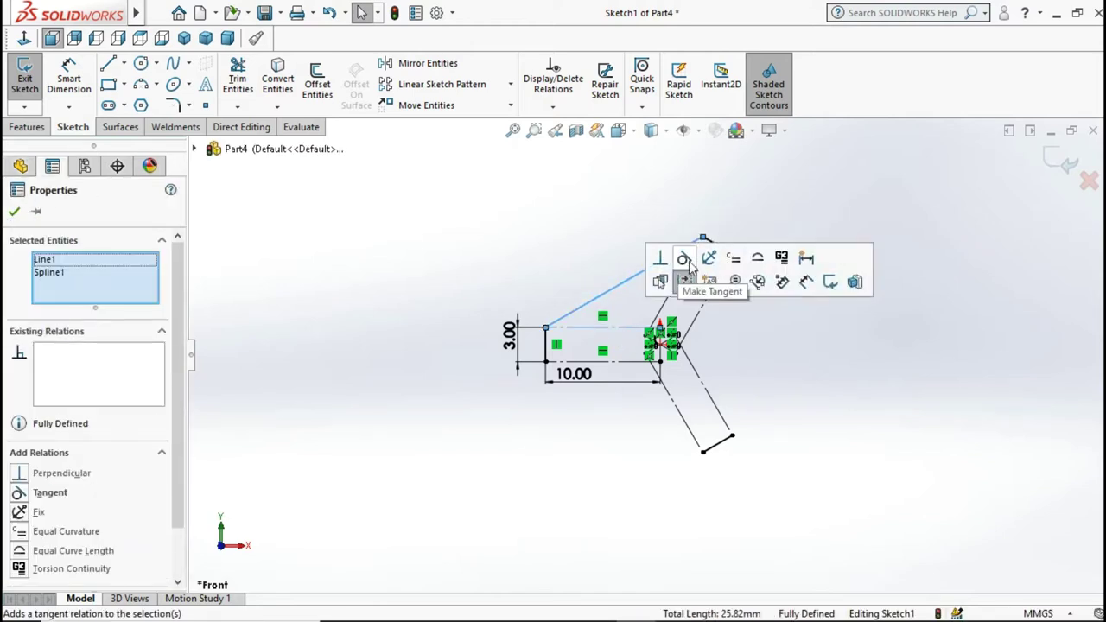
pyautogui.click(683, 259)
pyautogui.click(668, 249)
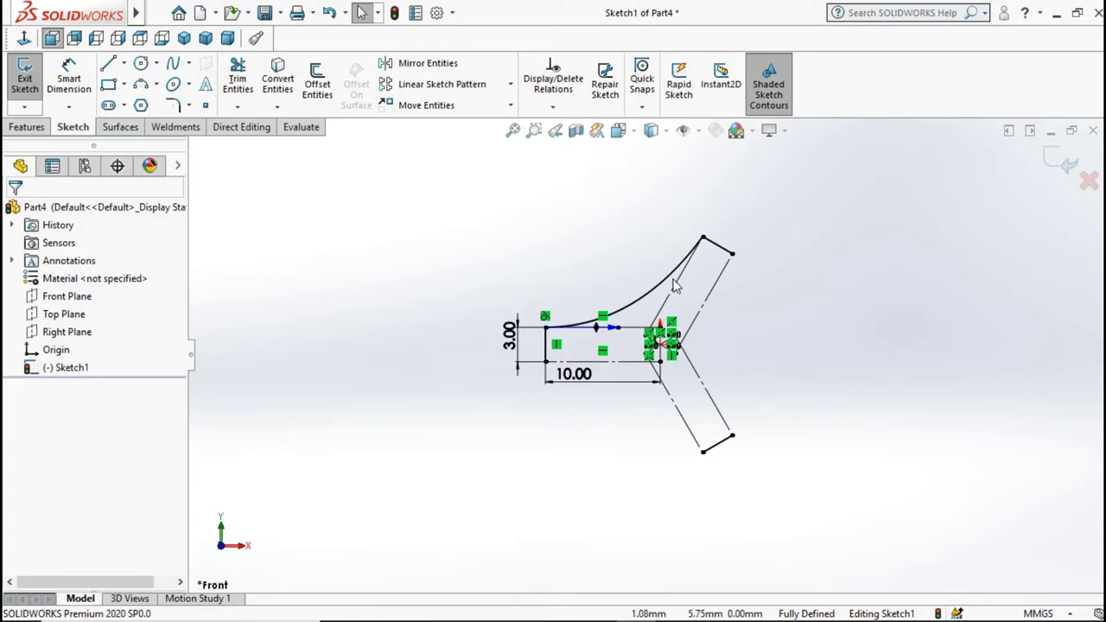
pyautogui.click(667, 285)
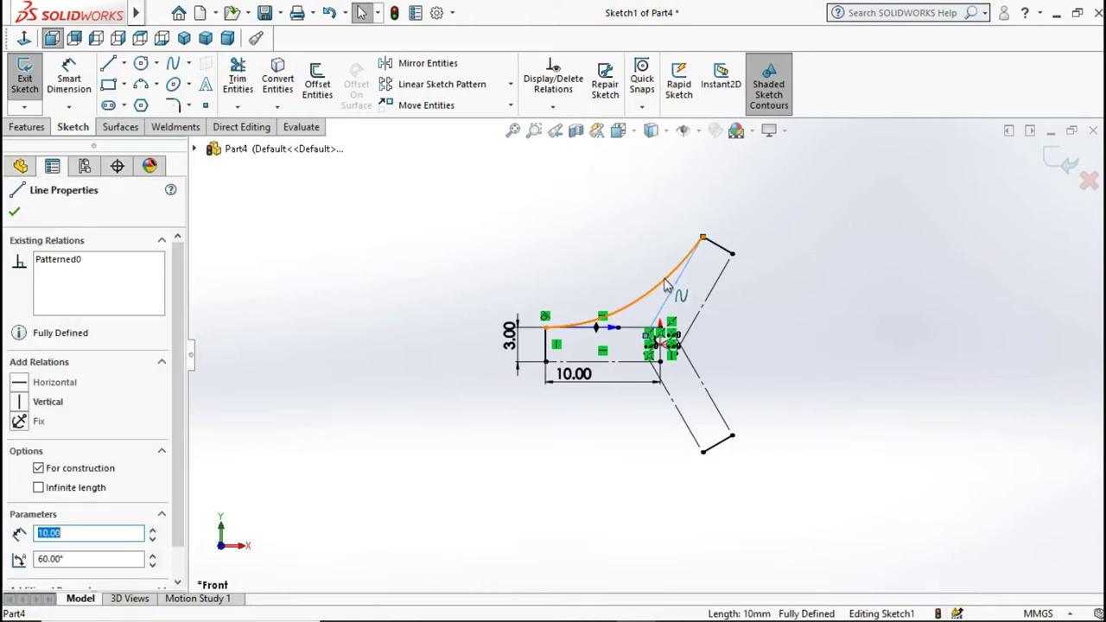
pyautogui.click(667, 285)
pyautogui.keyDown('ctrl'); pyautogui.click(667, 286); pyautogui.keyUp('ctrl')
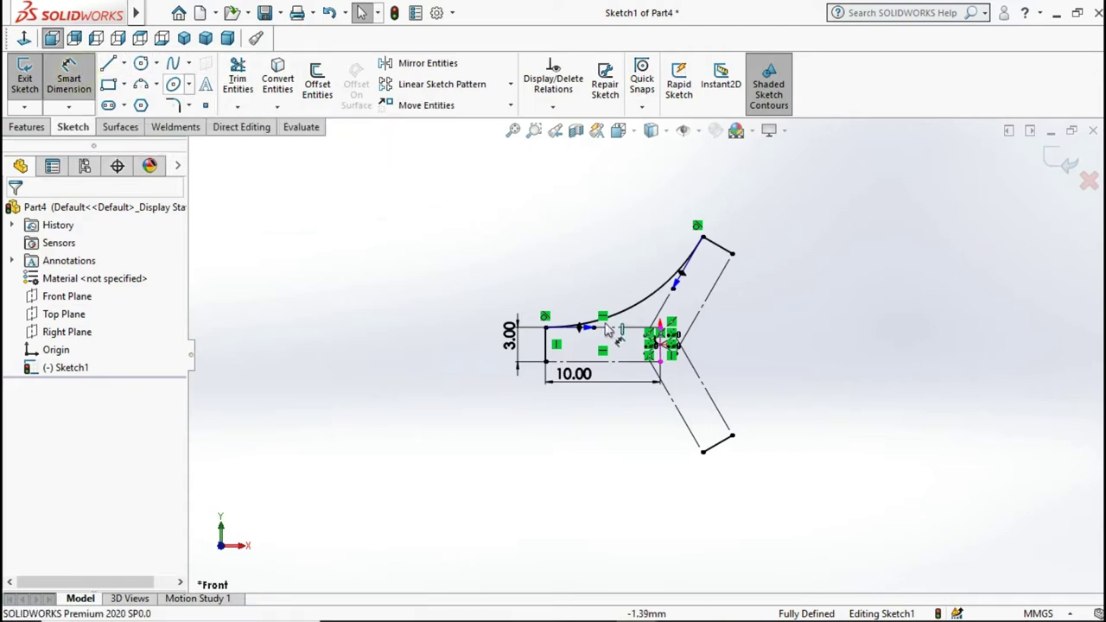
# Step: Dimension both spline tangent handle lengths to 25.00
pyautogui.click(603, 320)
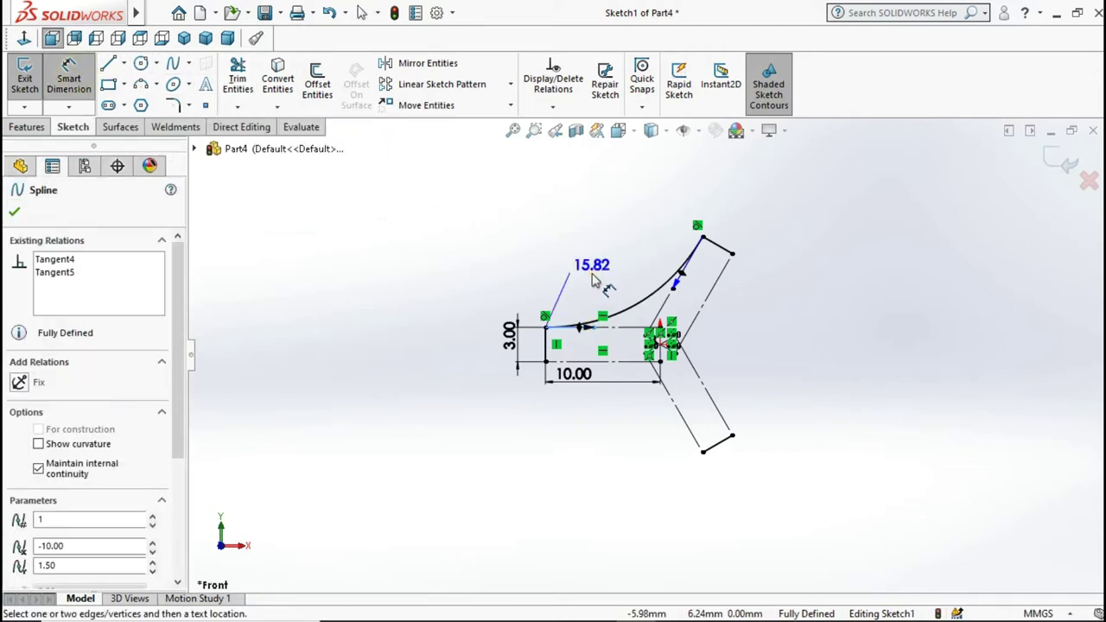
pyautogui.click(593, 276)
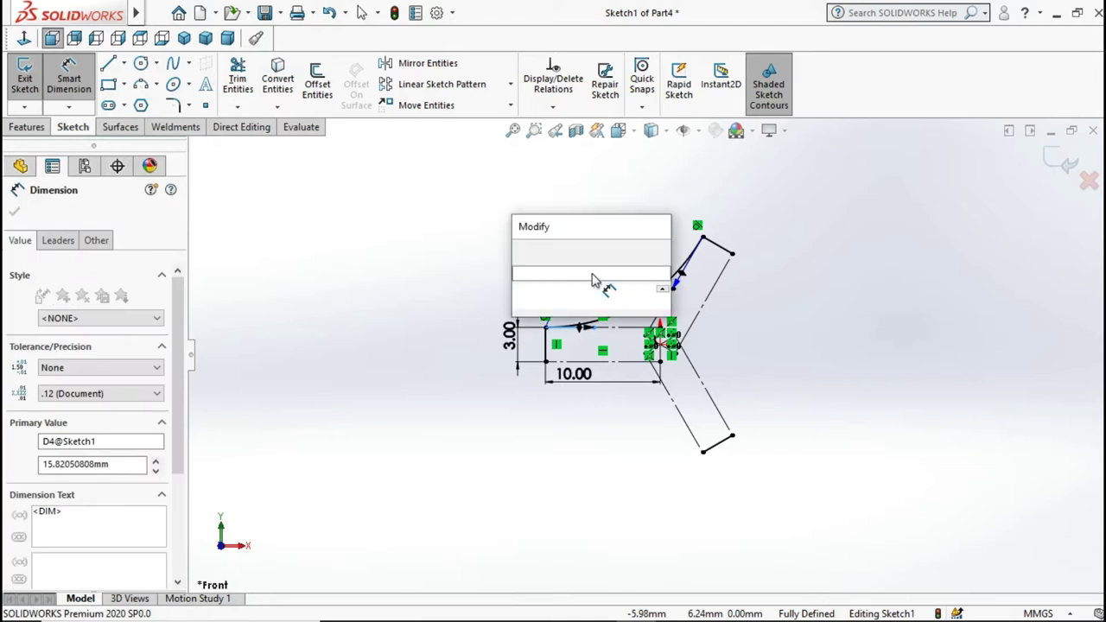
pyautogui.write('25')
pyautogui.press('Return')
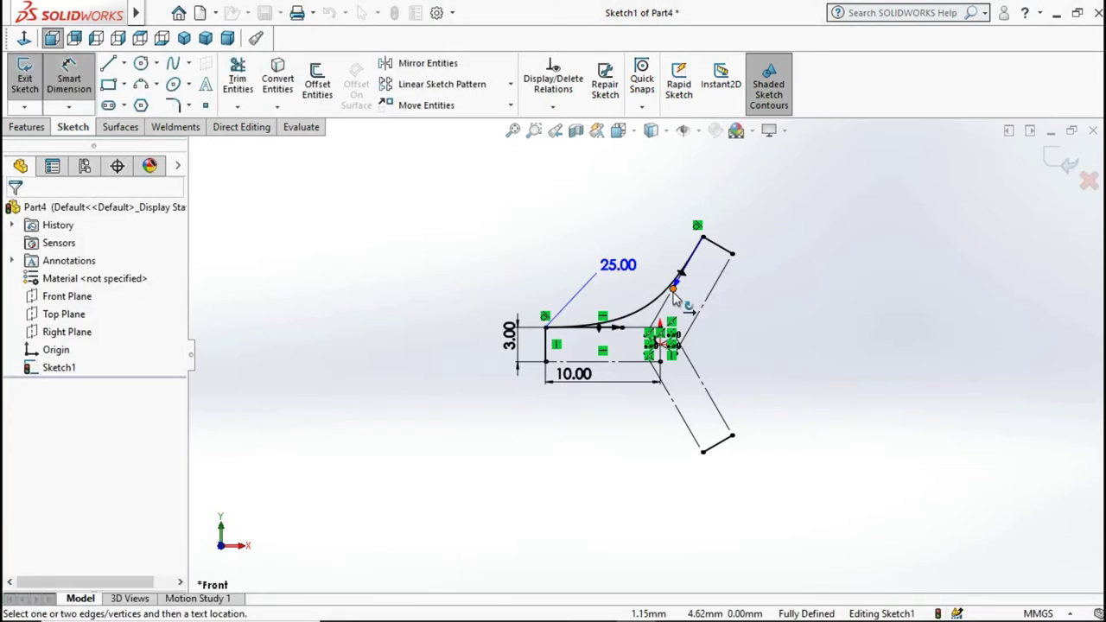
pyautogui.click(663, 264)
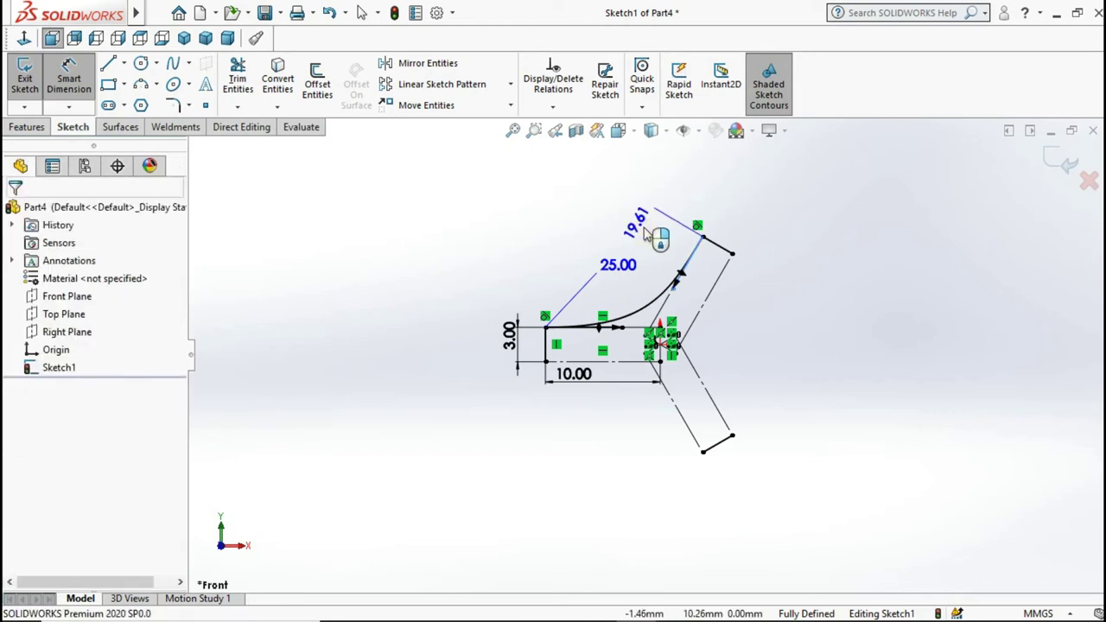
pyautogui.click(643, 235)
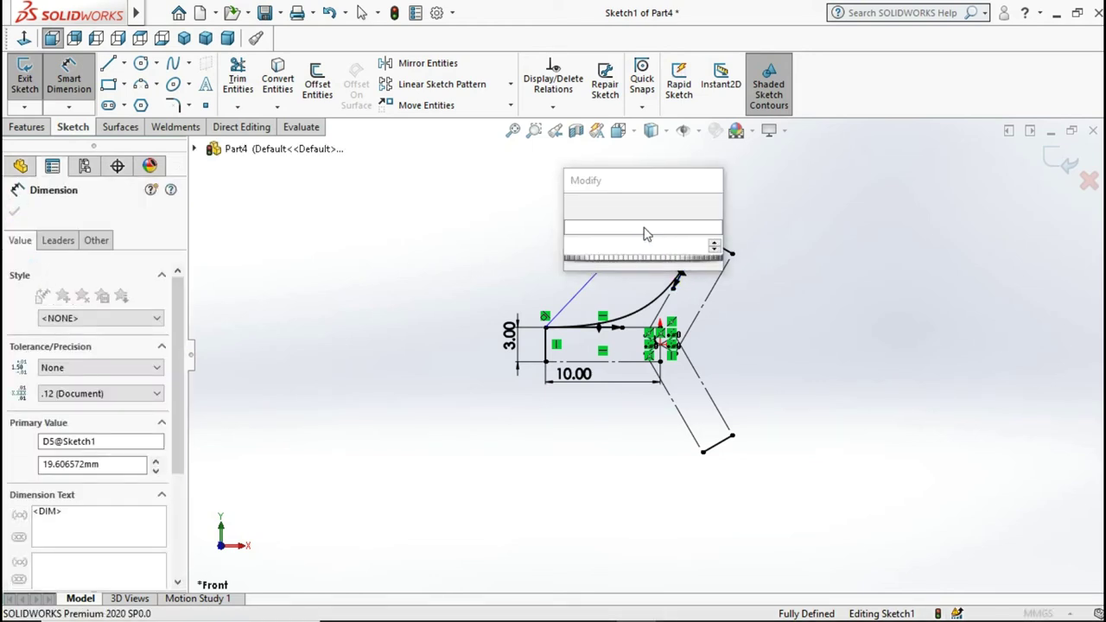
pyautogui.press('Return')
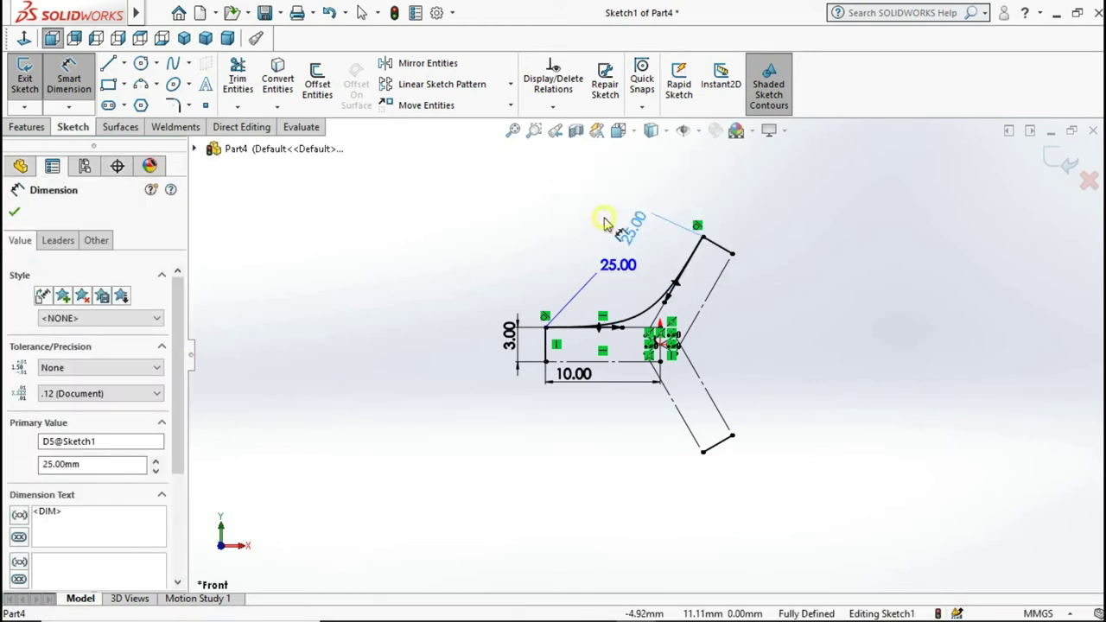
pyautogui.click(361, 15)
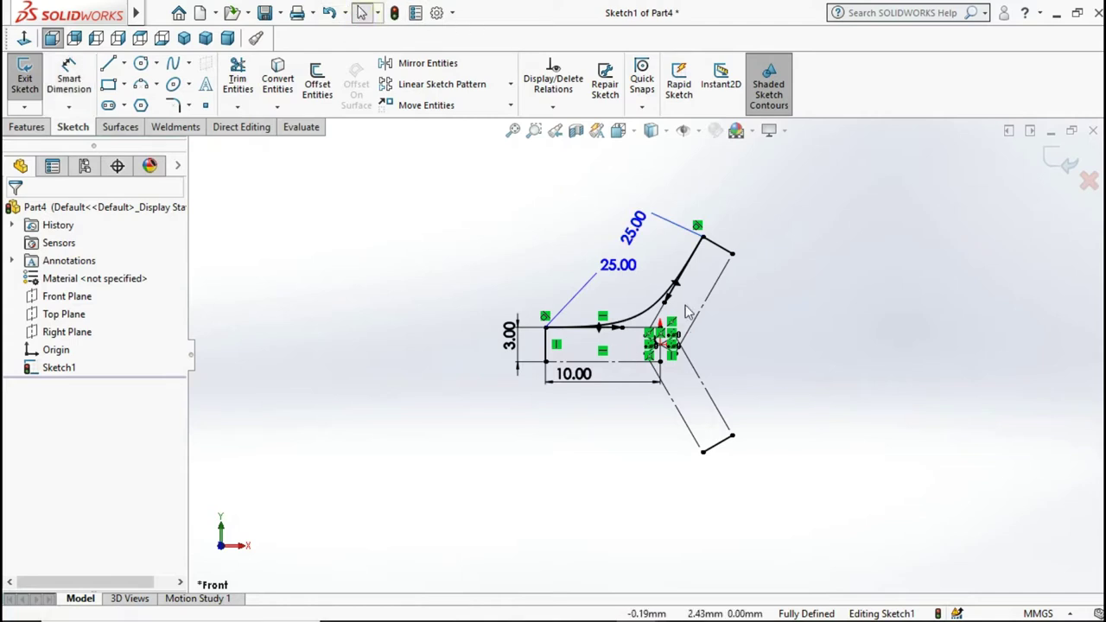
pyautogui.scroll(-1, 747, 290)
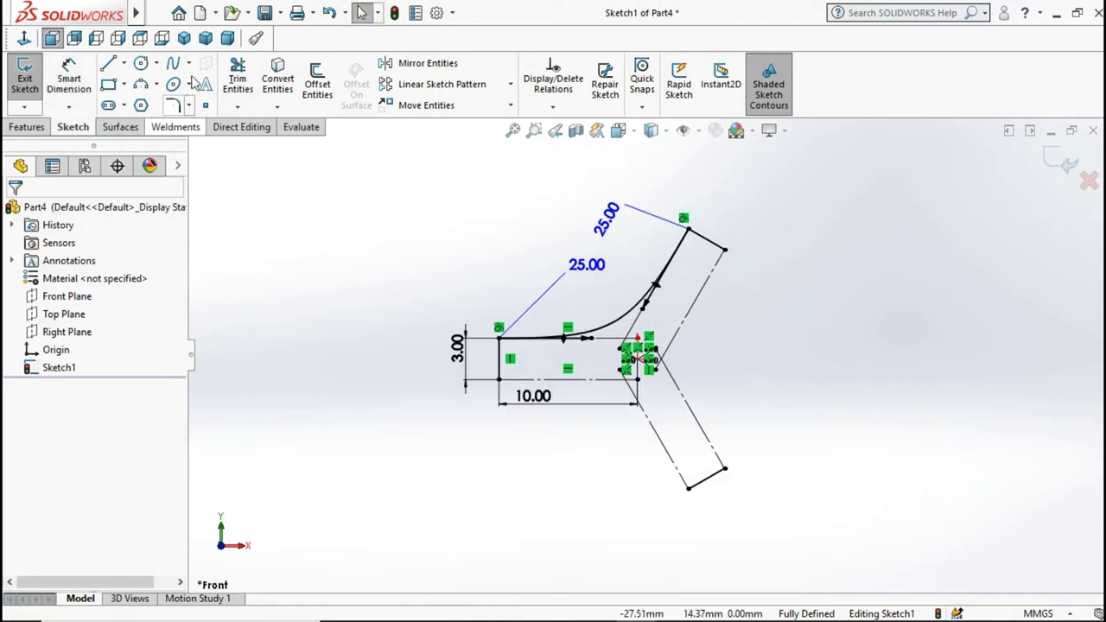
pyautogui.click(510, 84)
# Step: Circular-pattern the spline into 3 instances, closing the Y-shaped profile
pyautogui.click(483, 126)
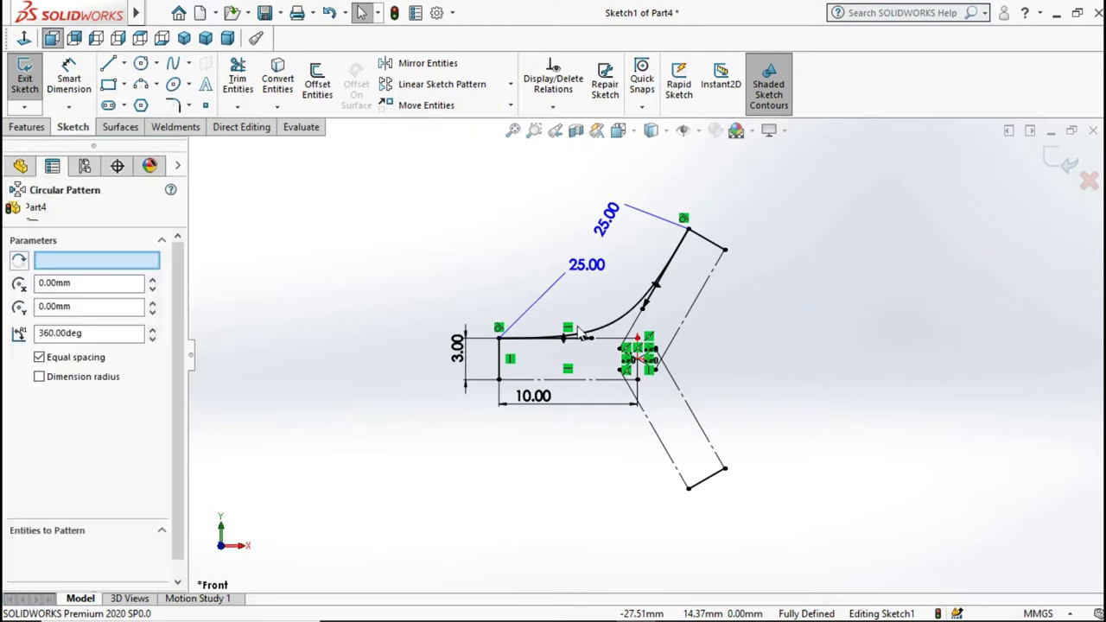
pyautogui.click(121, 551)
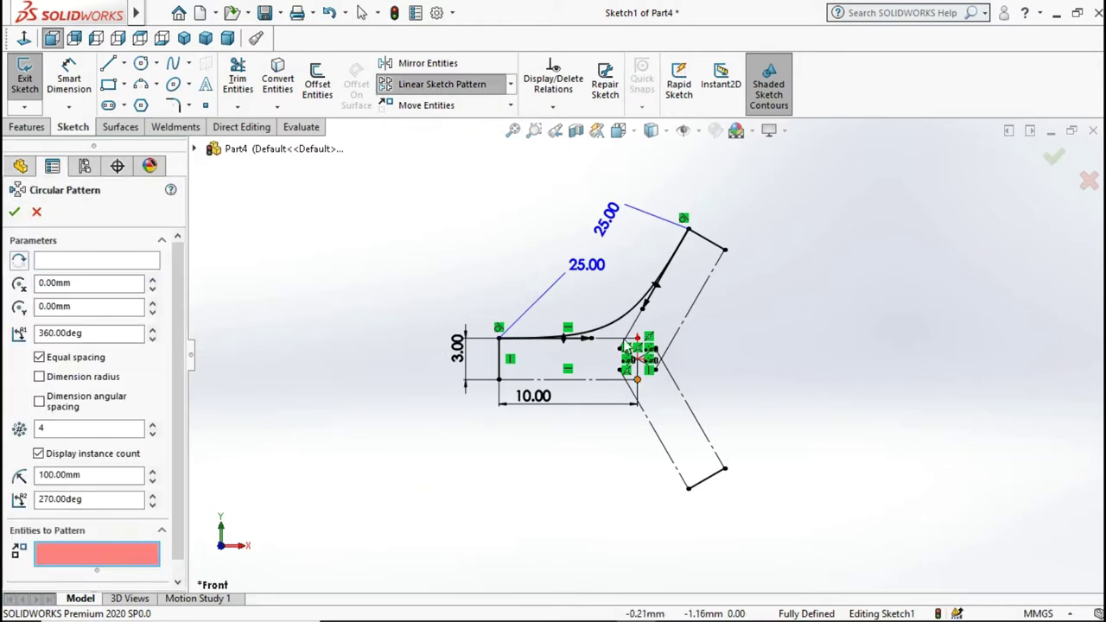
pyautogui.click(626, 321)
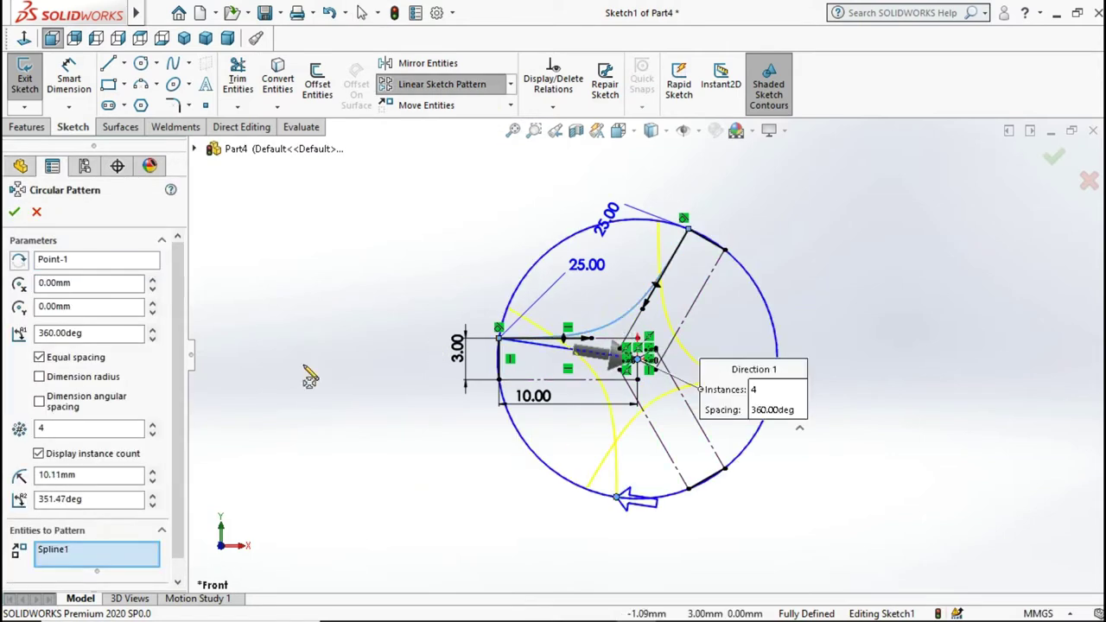
pyautogui.click(152, 437)
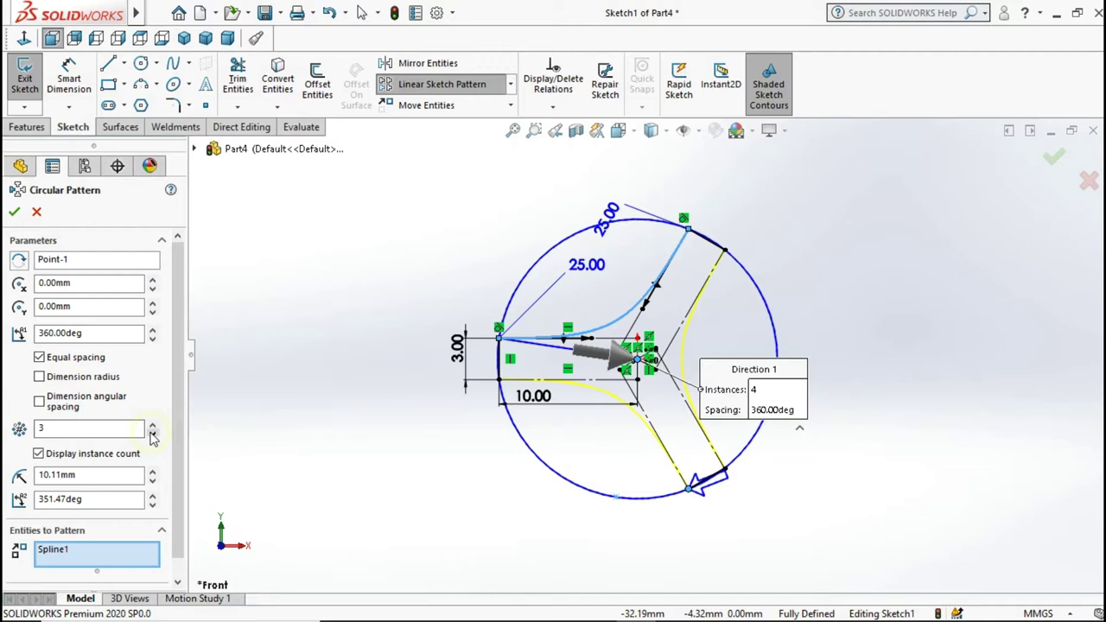
pyautogui.click(14, 212)
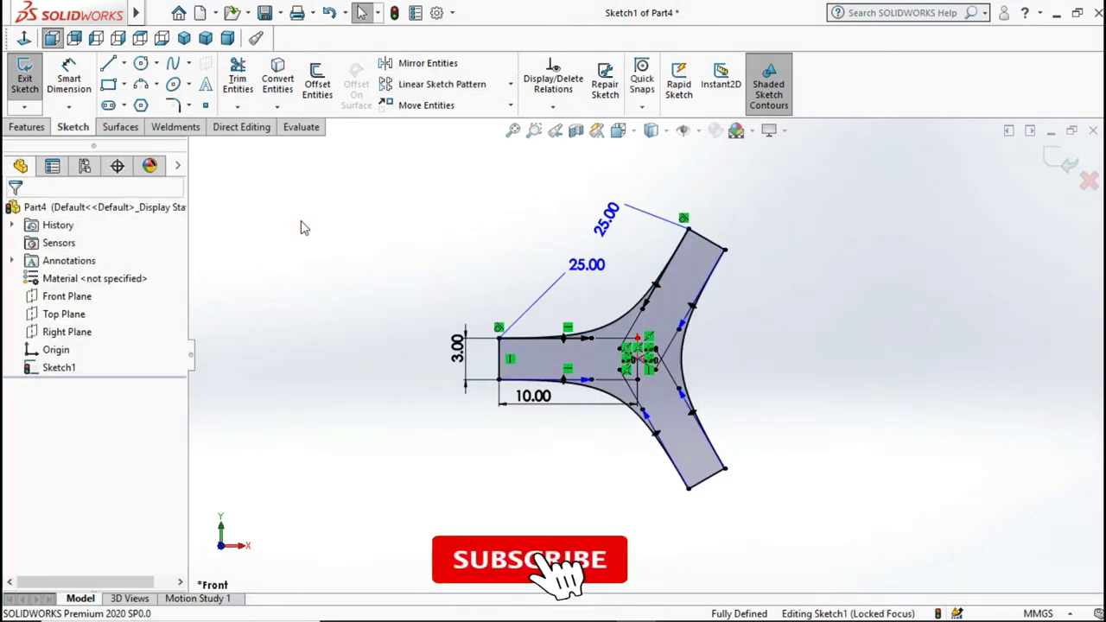
pyautogui.click(34, 129)
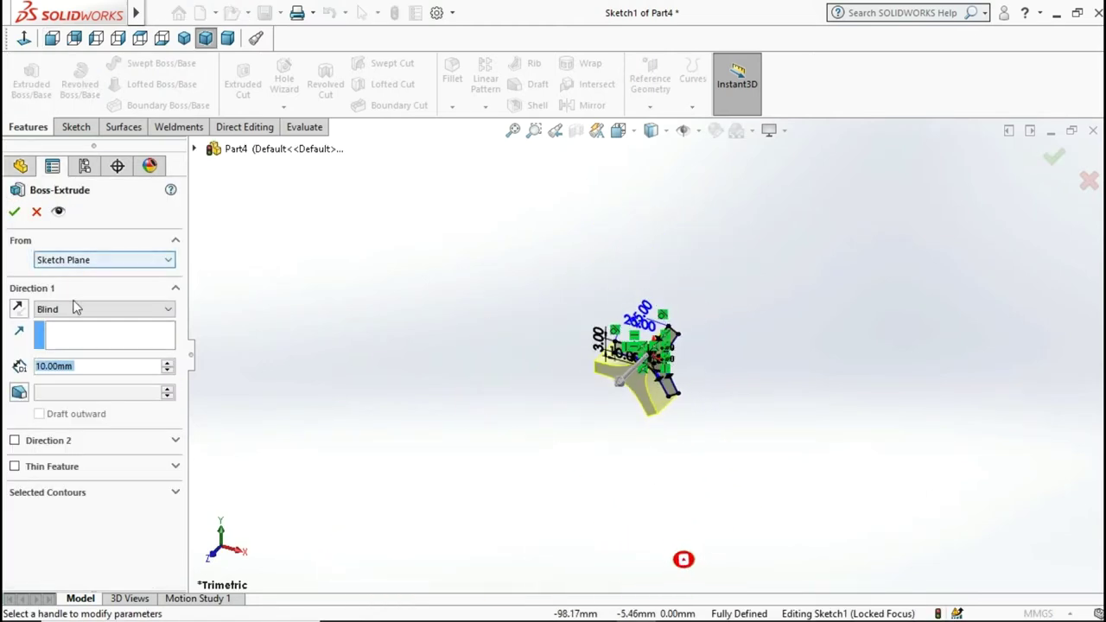
# Step: Boss-extrude the profile 15 mm mid-plane, starting from a 75 mm offset
pyautogui.click(72, 375)
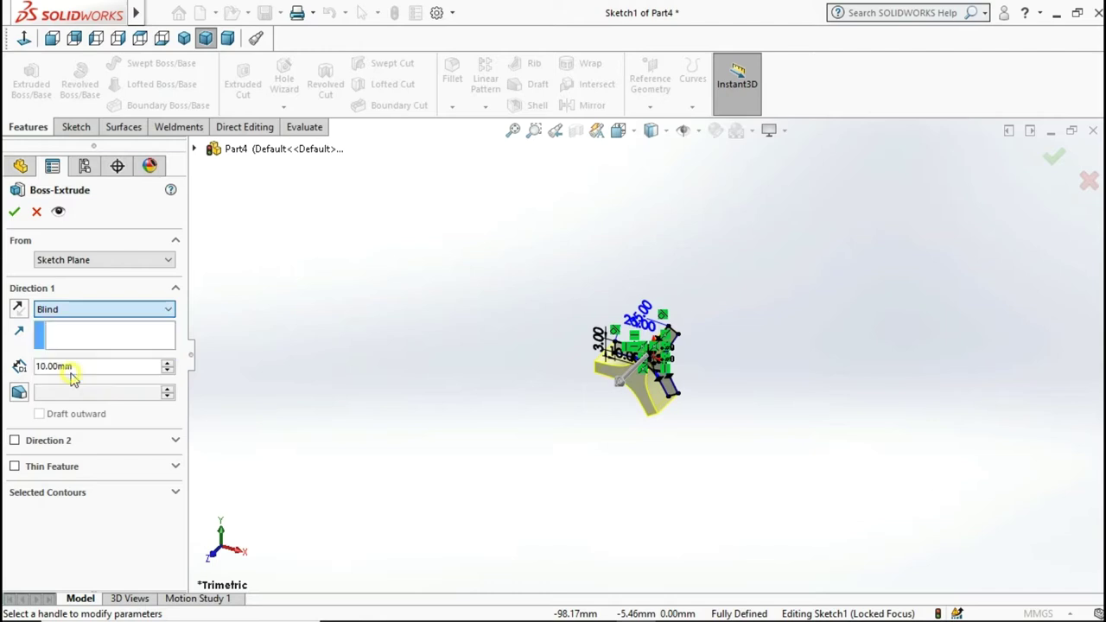
pyautogui.write('15')
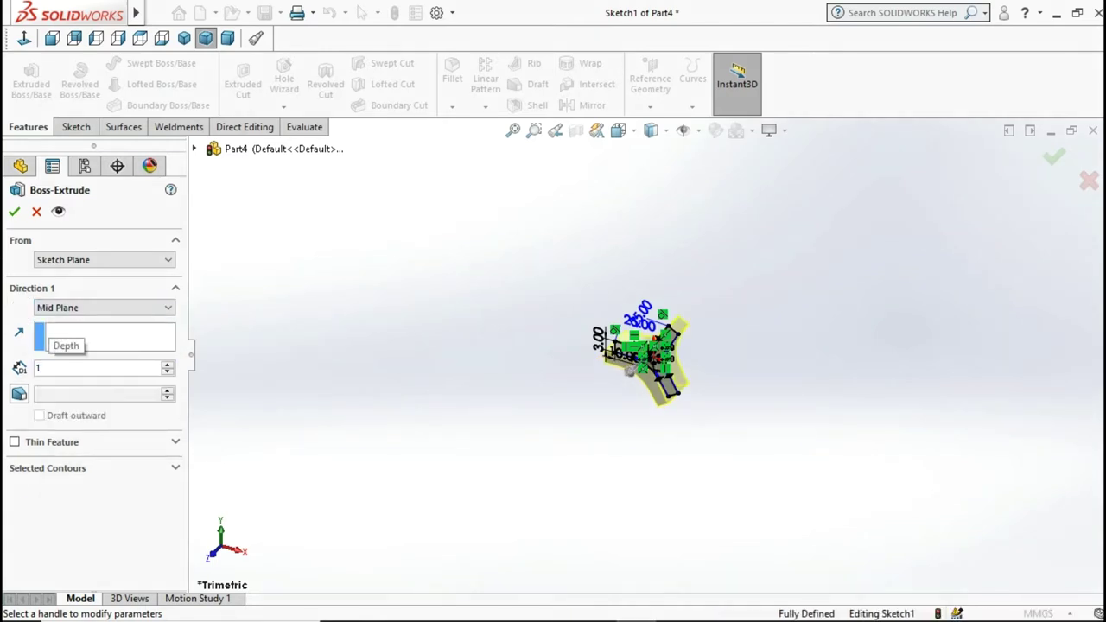
pyautogui.click(227, 357)
pyautogui.click(100, 262)
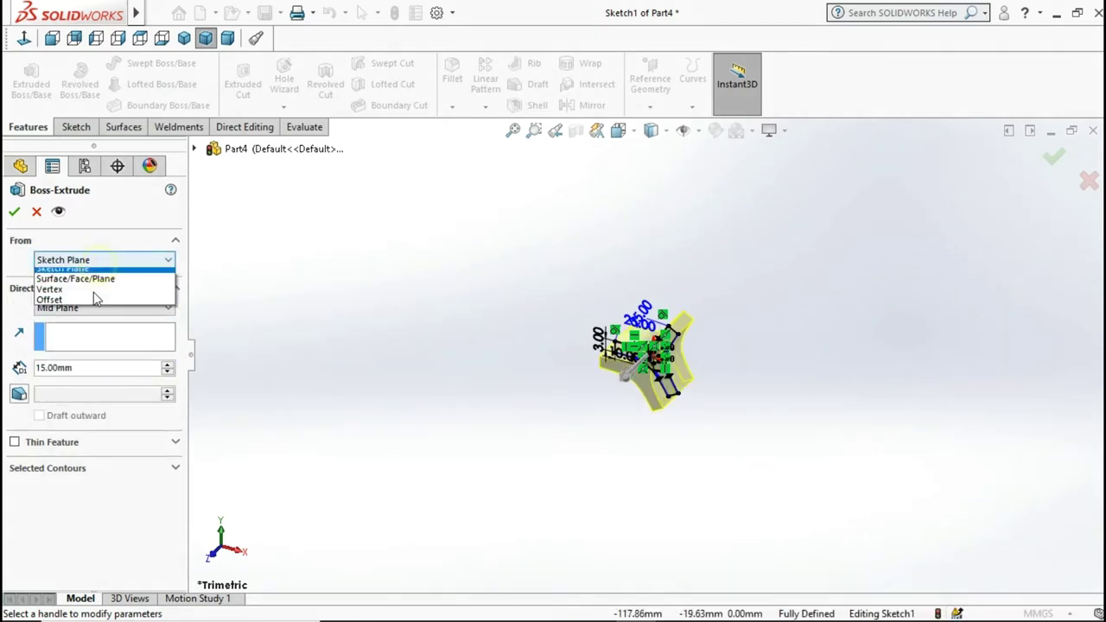
pyautogui.click(89, 309)
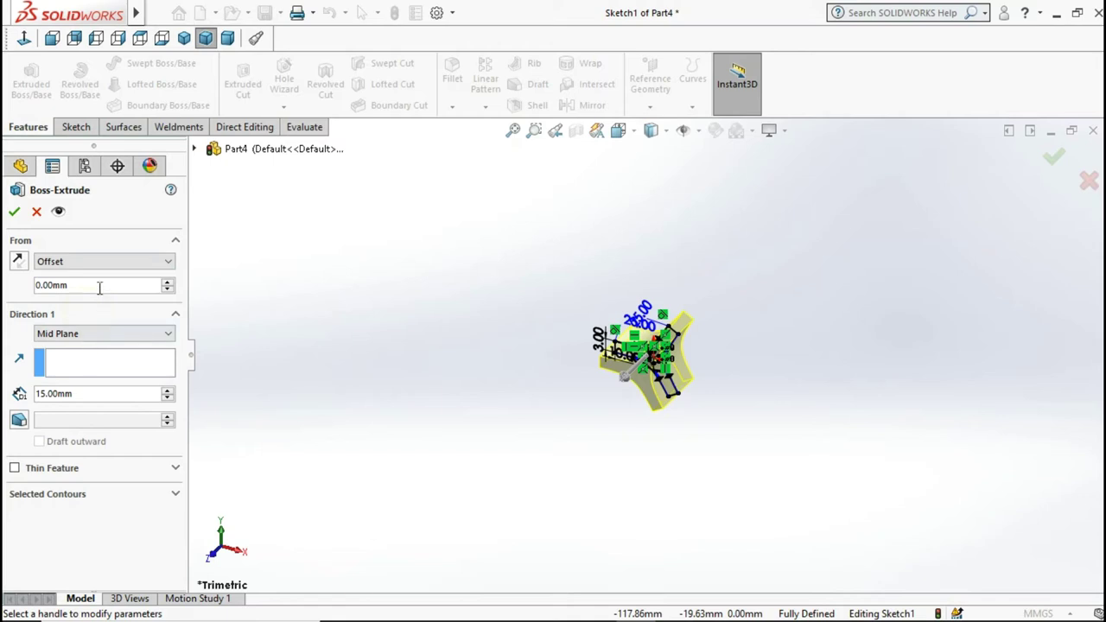
pyautogui.write('7')
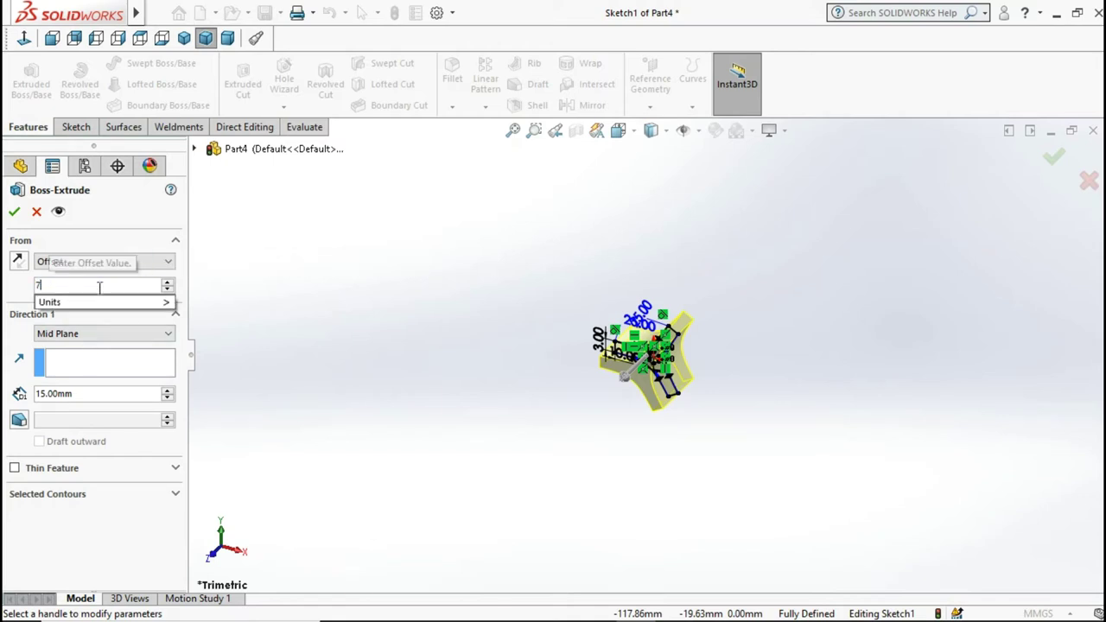
pyautogui.write('5')
pyautogui.press('Return')
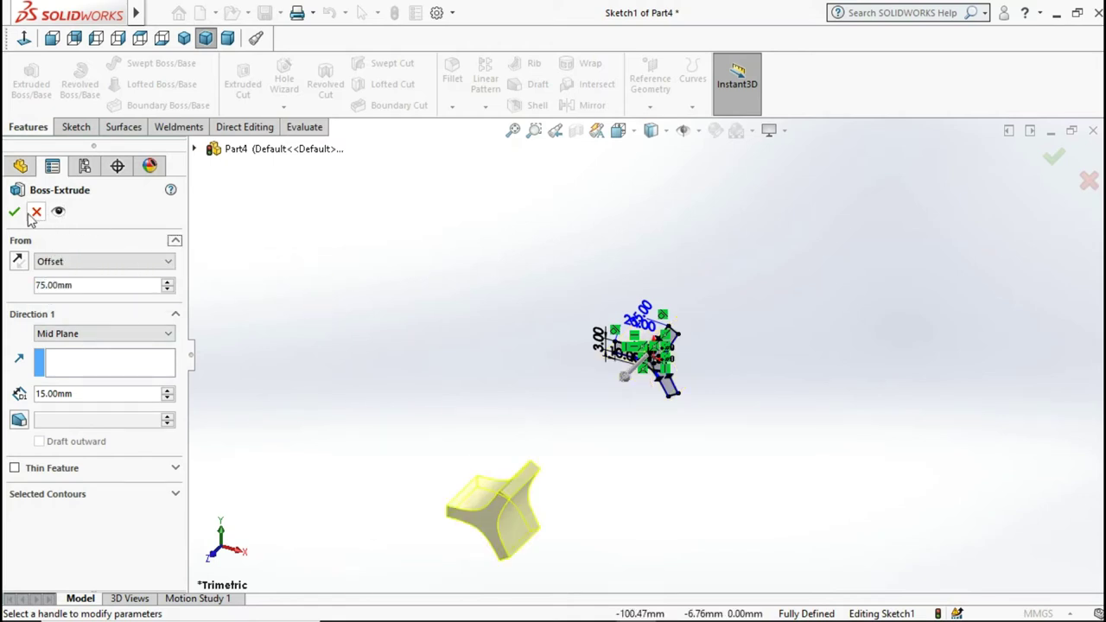
pyautogui.click(15, 211)
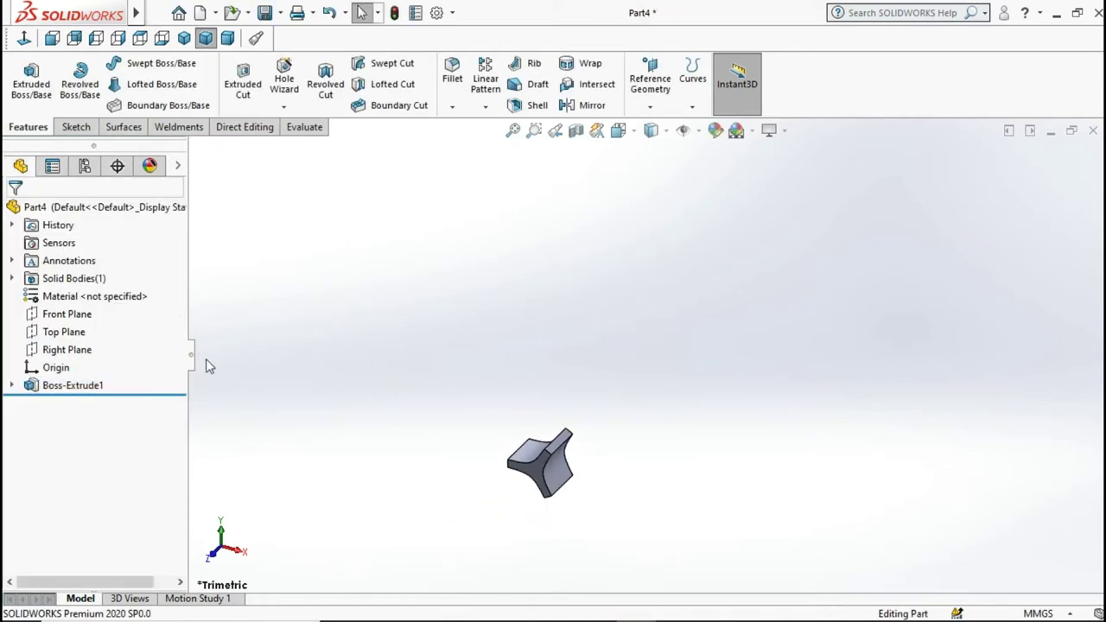
# Step: Start a sketch on the Top Plane and draw a circle centred on the origin
pyautogui.click(74, 332)
pyautogui.click(88, 309)
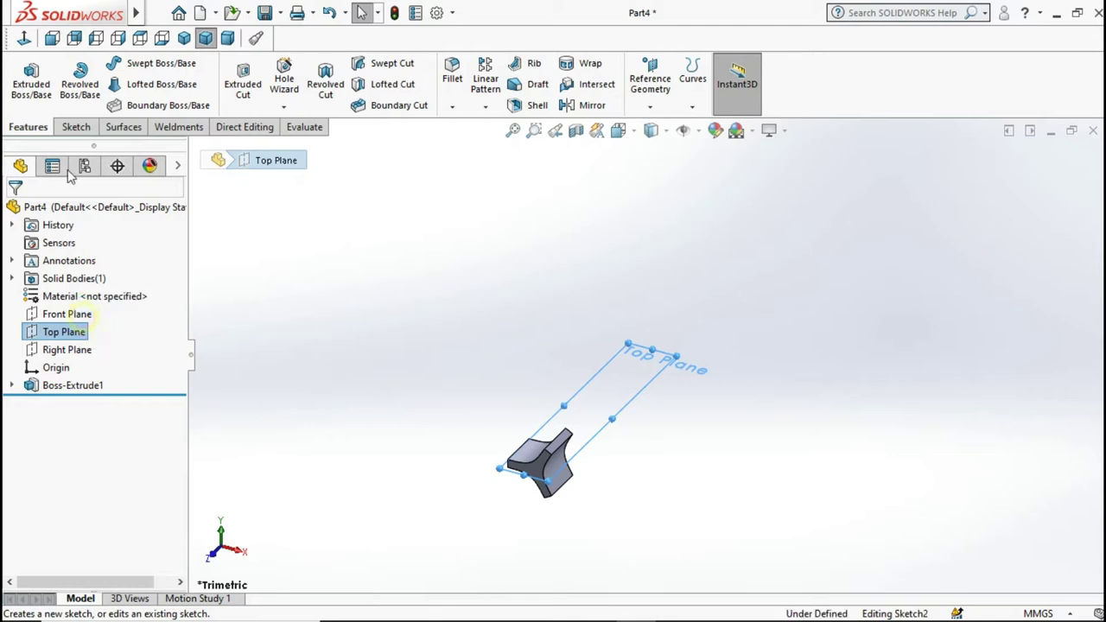
pyautogui.scroll(3, 538, 370)
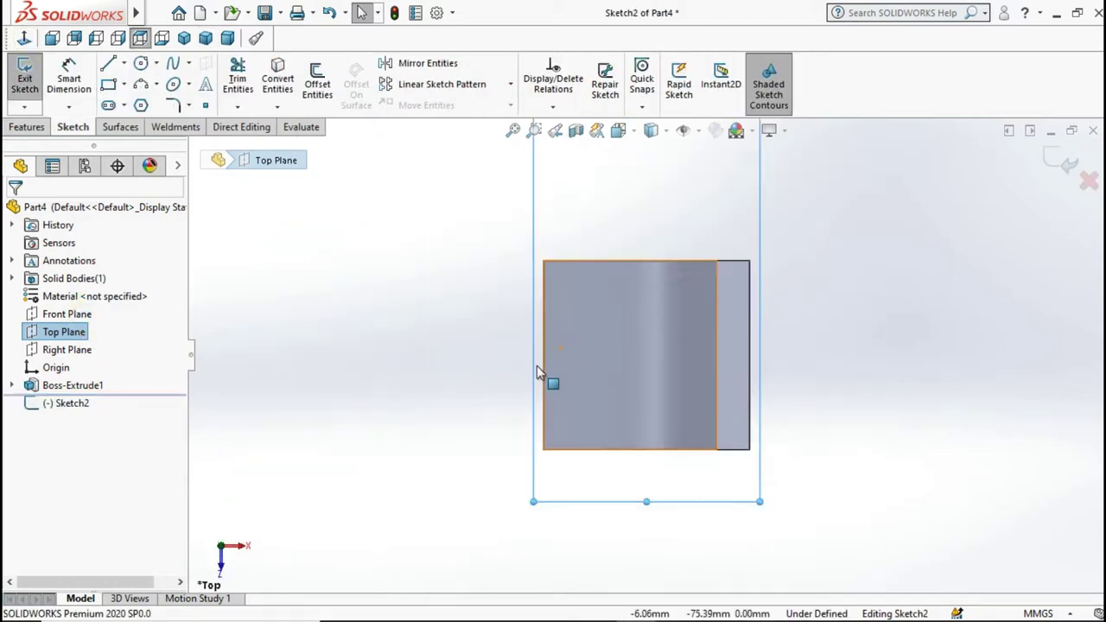
pyautogui.scroll(3, 544, 378)
pyautogui.scroll(3, 543, 378)
pyautogui.click(691, 274)
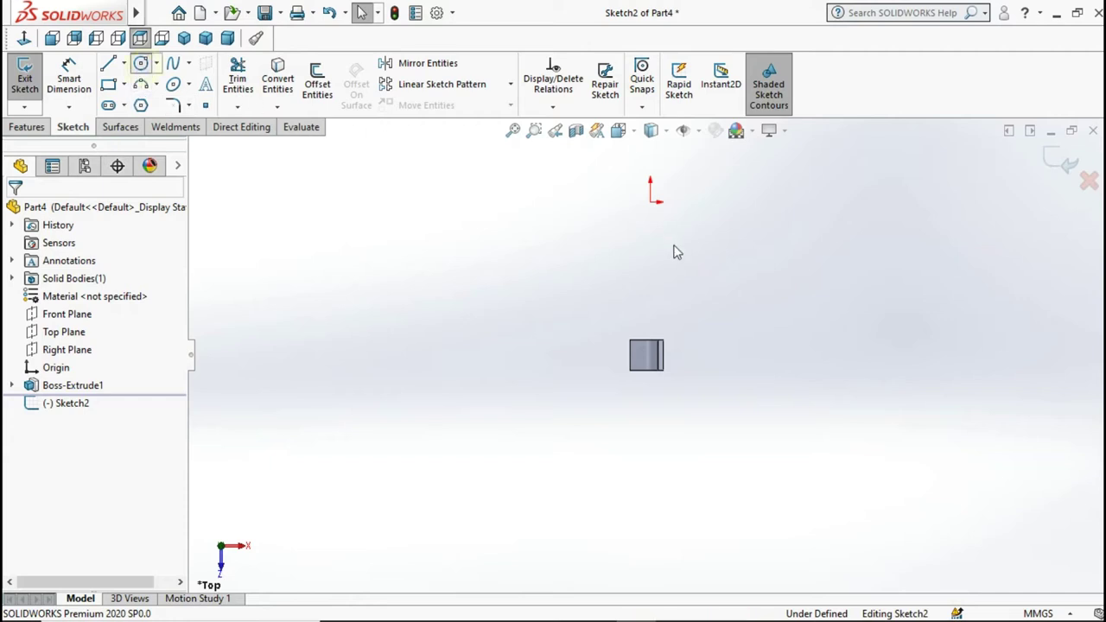
pyautogui.click(651, 202)
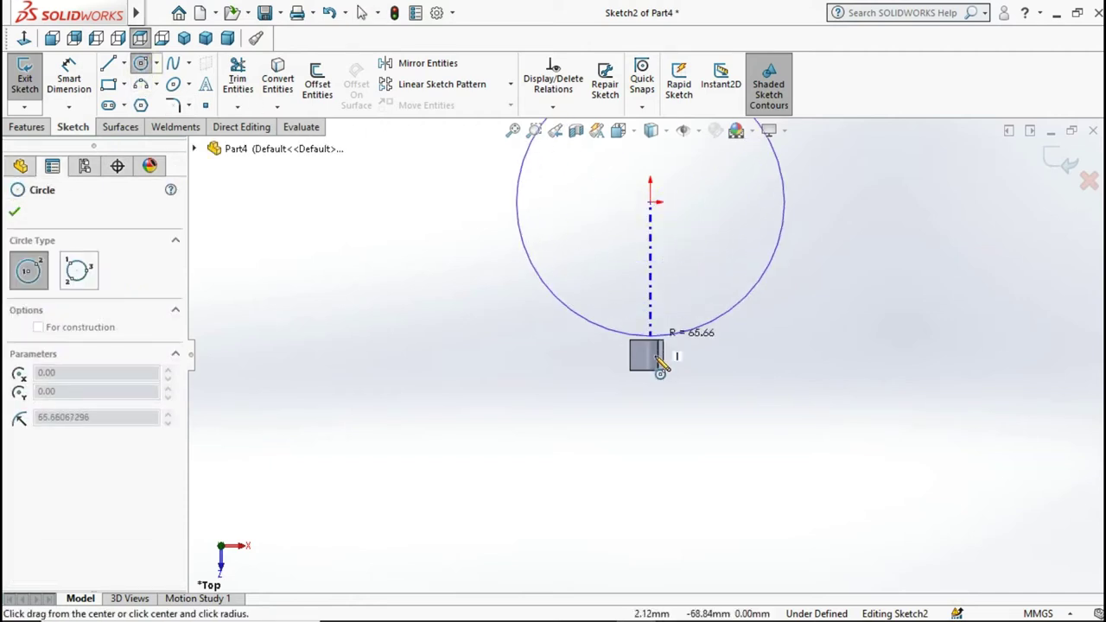
pyautogui.click(657, 370)
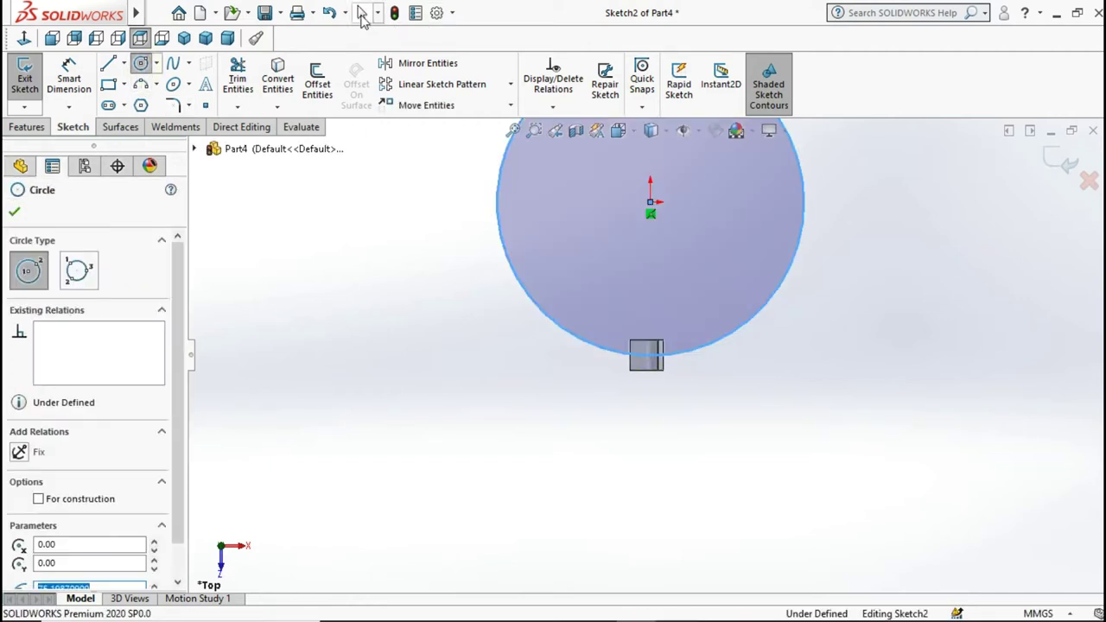
pyautogui.click(362, 13)
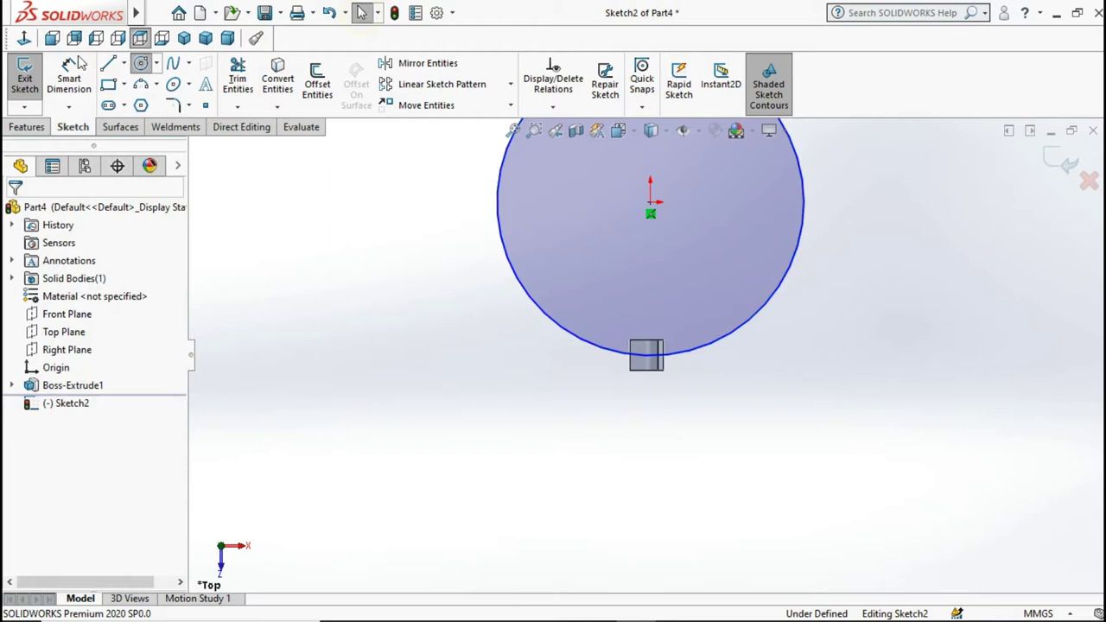
# Step: Dimension the circle's diameter to 150 mm
pyautogui.click(498, 233)
pyautogui.click(412, 222)
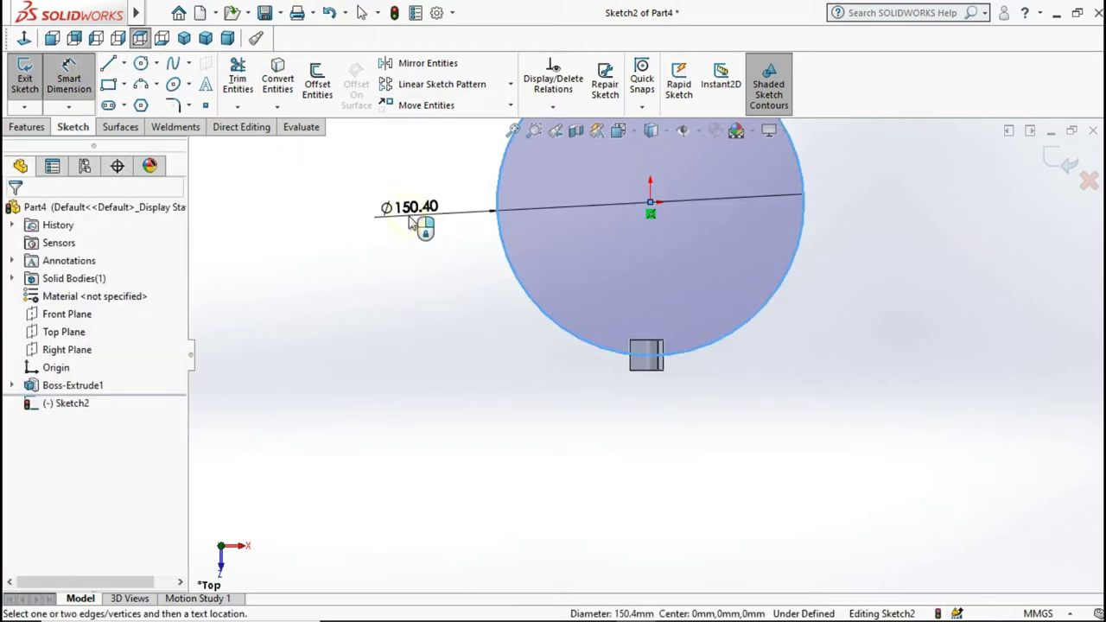
pyautogui.click(410, 221)
pyautogui.write('150')
pyautogui.press('Return')
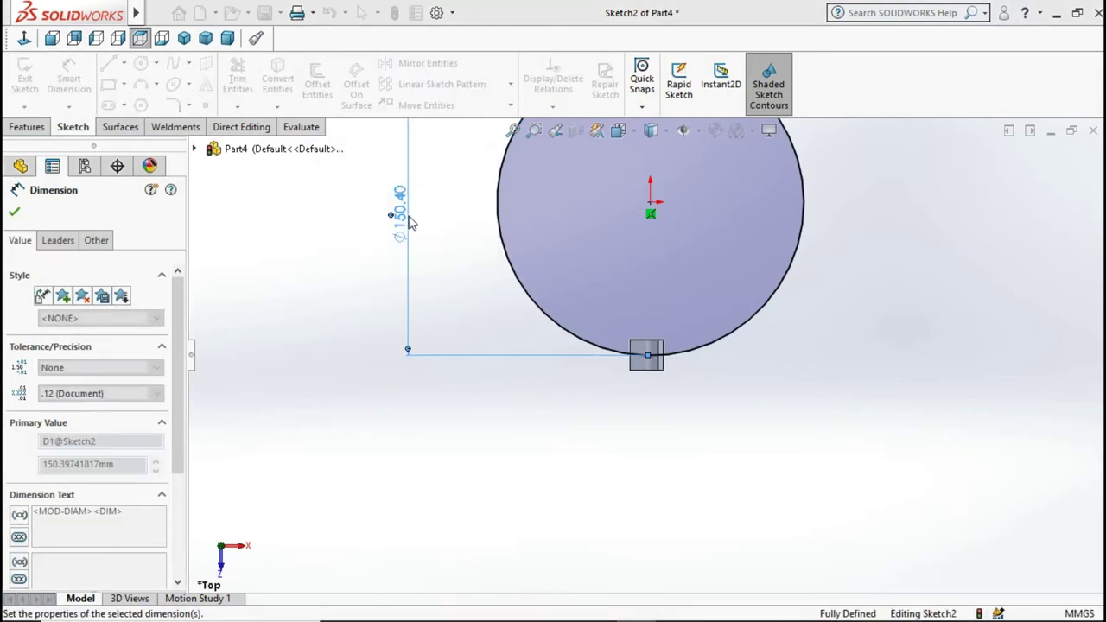
pyautogui.press('Escape')
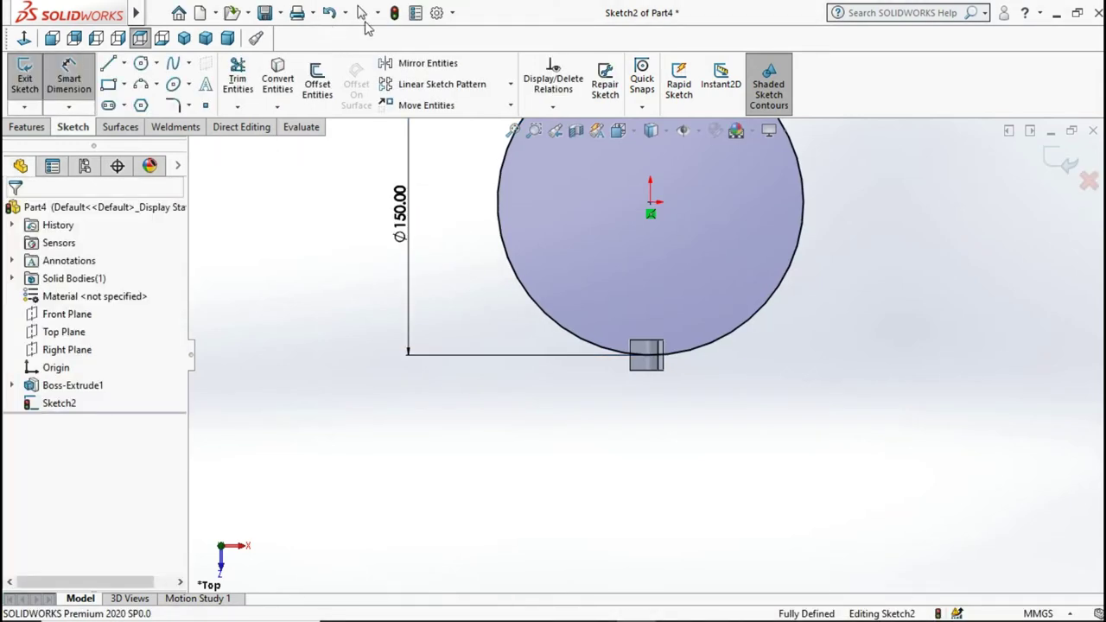
pyautogui.click(363, 14)
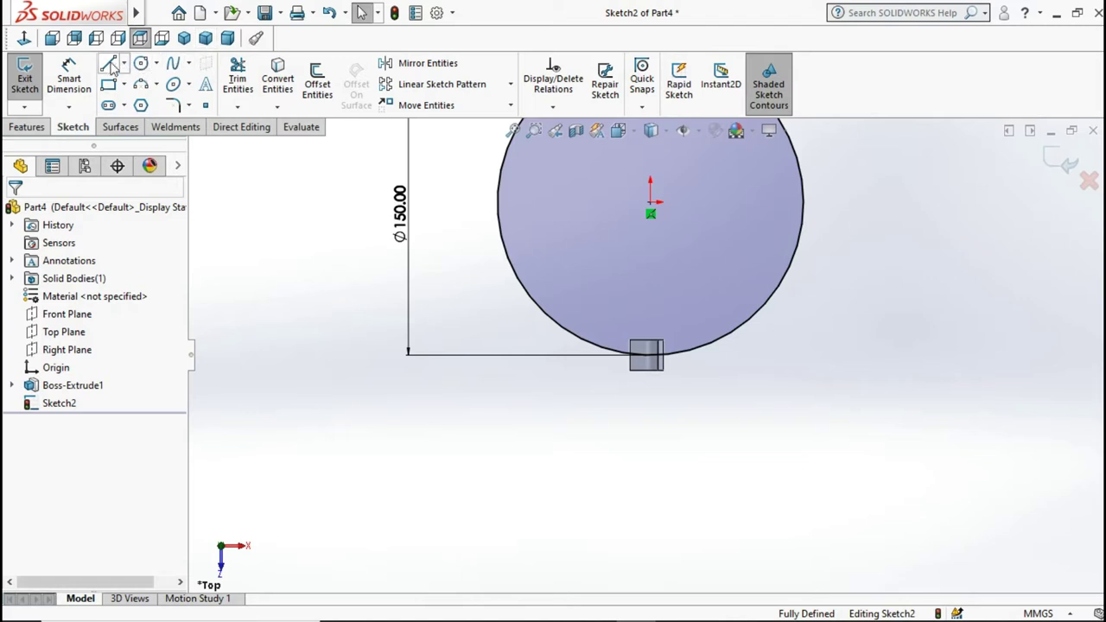
# Step: Draw a short vertical line down from the large circle's bottom point
pyautogui.press('l')
pyautogui.scroll(-3, 659, 371)
pyautogui.scroll(-3, 663, 358)
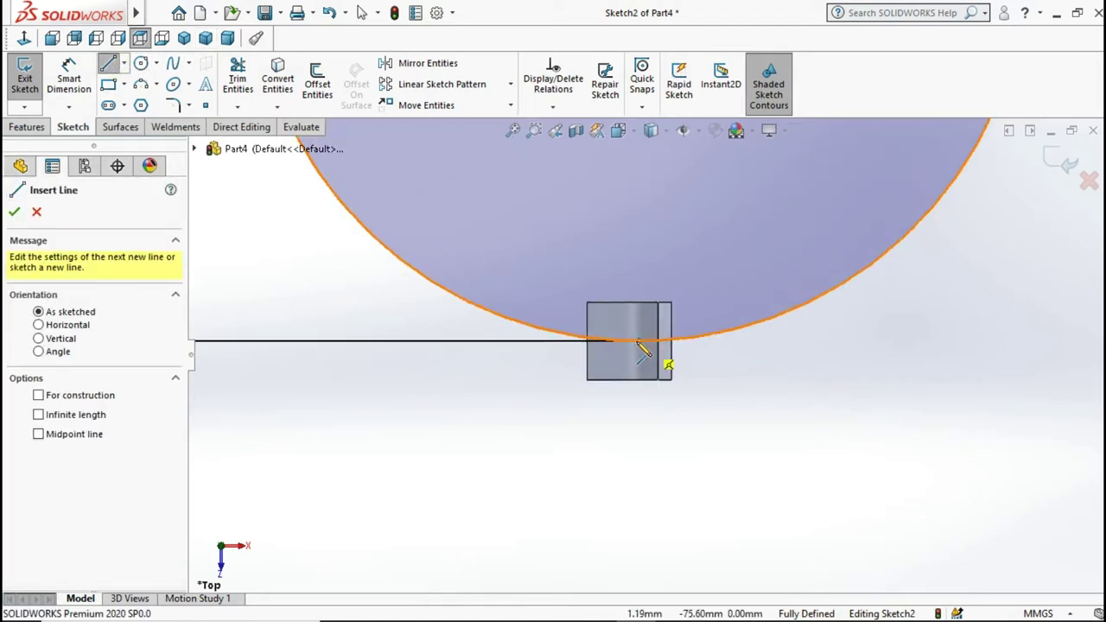
pyautogui.click(638, 341)
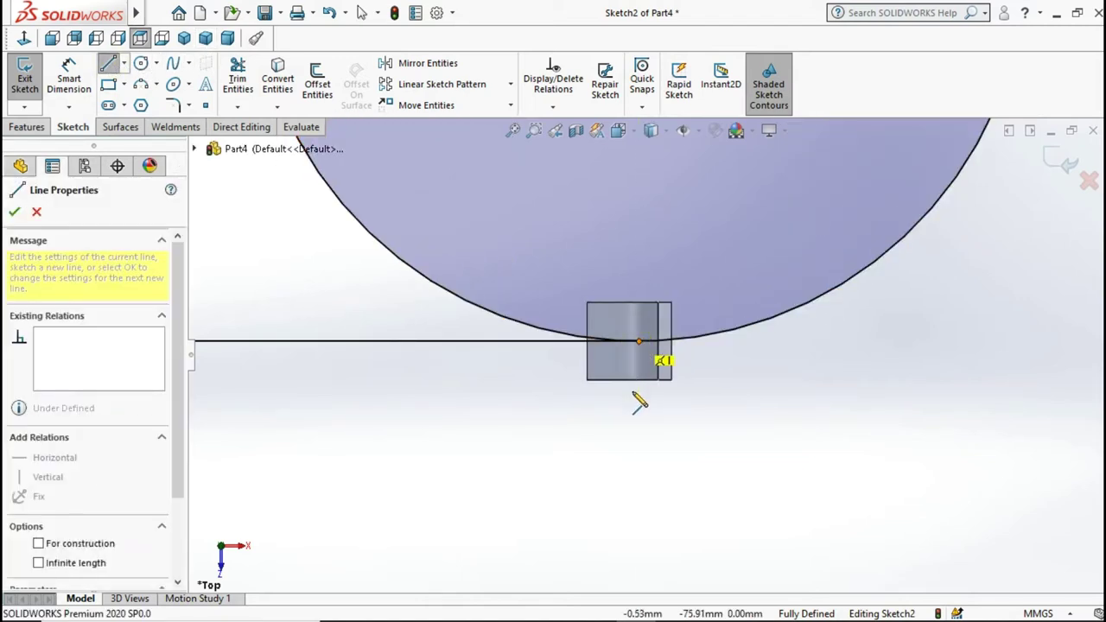
pyautogui.doubleClick(638, 392)
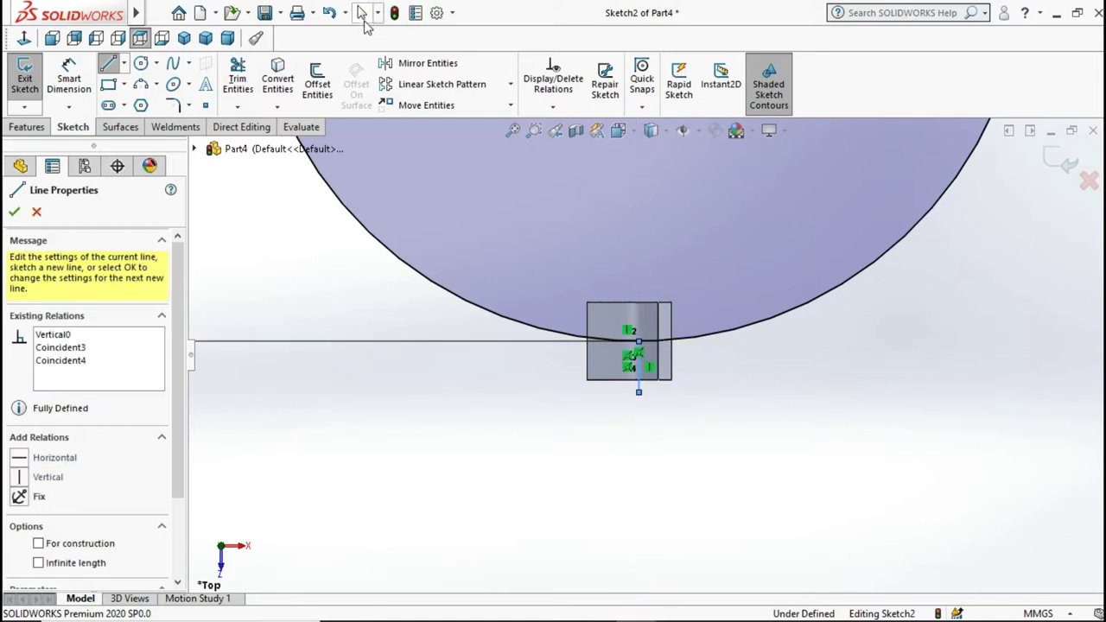
pyautogui.press('Escape')
# Step: Dimension the vertical line to a length of 5 mm
pyautogui.press('d')
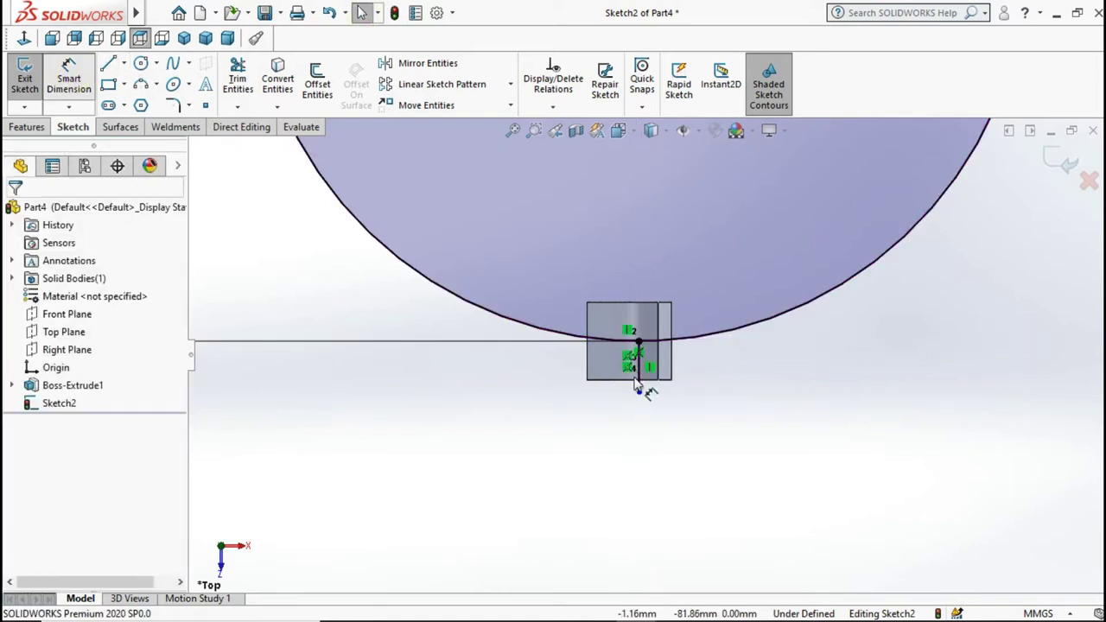
pyautogui.click(641, 383)
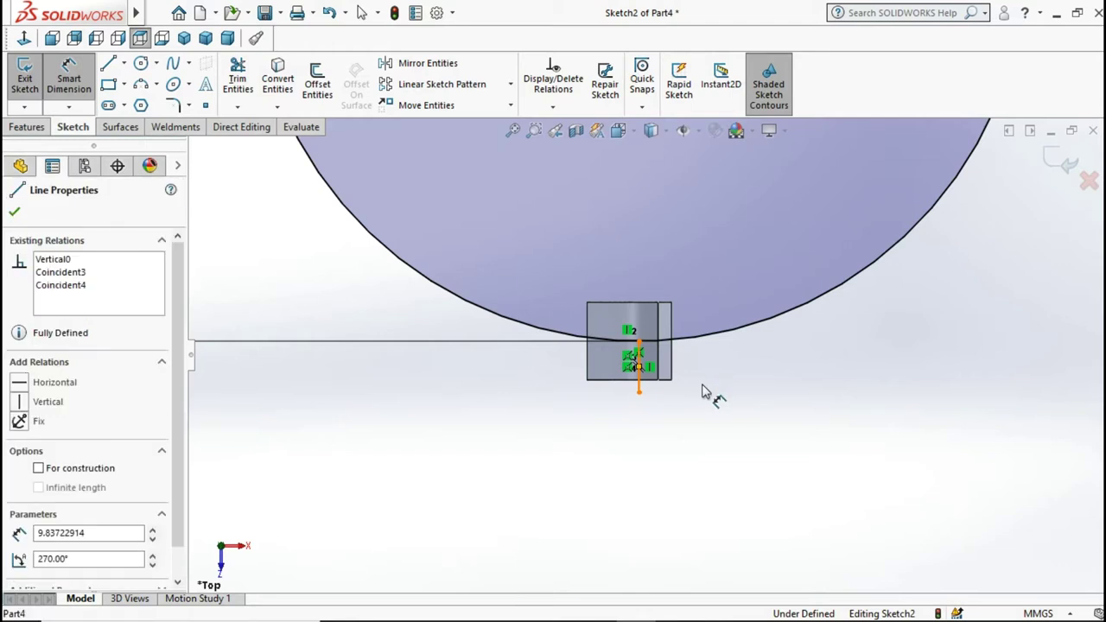
pyautogui.click(704, 391)
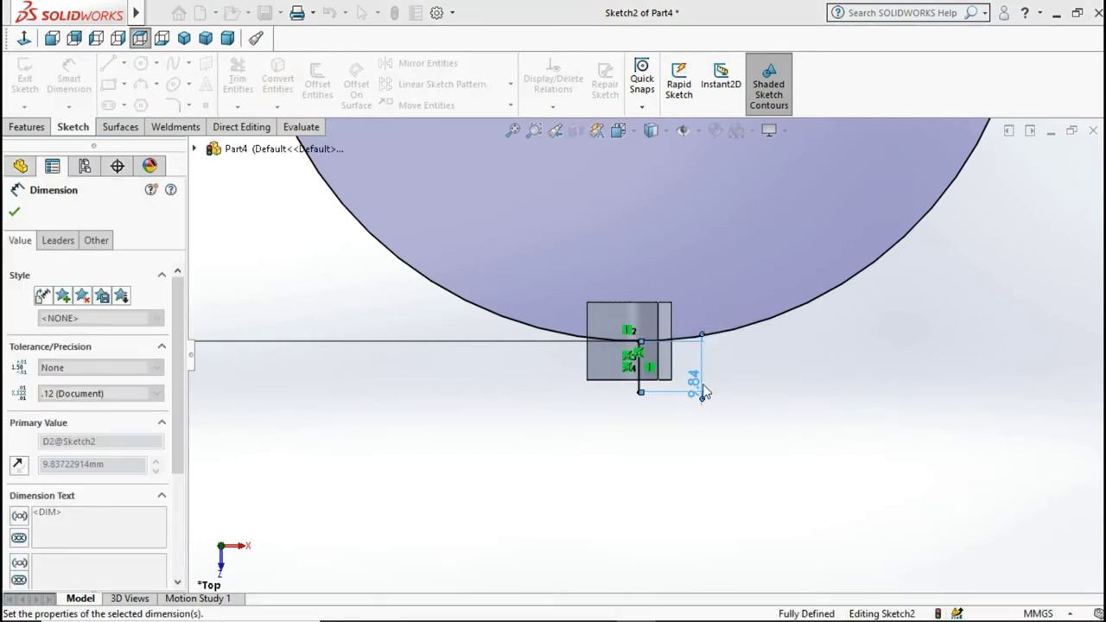
pyautogui.write('5')
pyautogui.press('Return')
pyautogui.press('Escape')
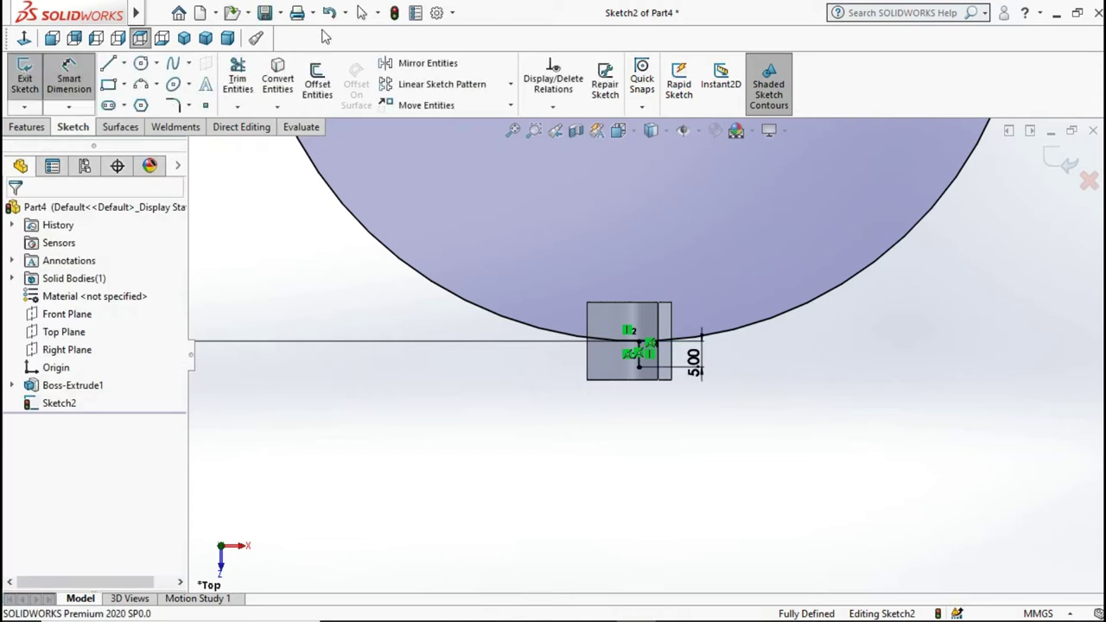
pyautogui.click(363, 17)
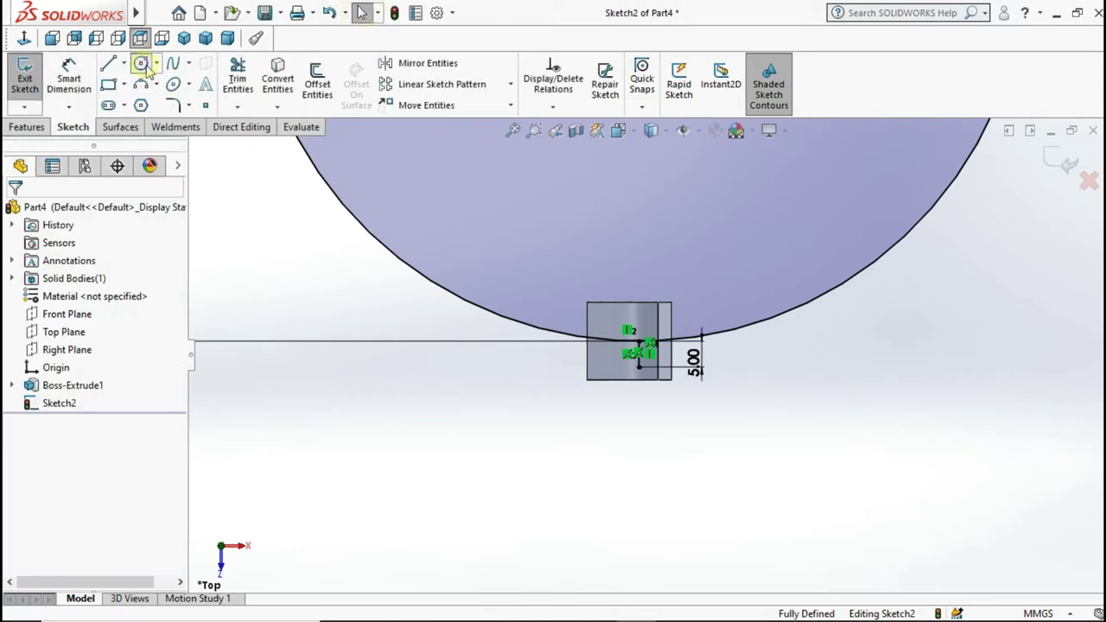
# Step: Draw a small circle on the short line and dimension it to Ø25
pyautogui.click(144, 65)
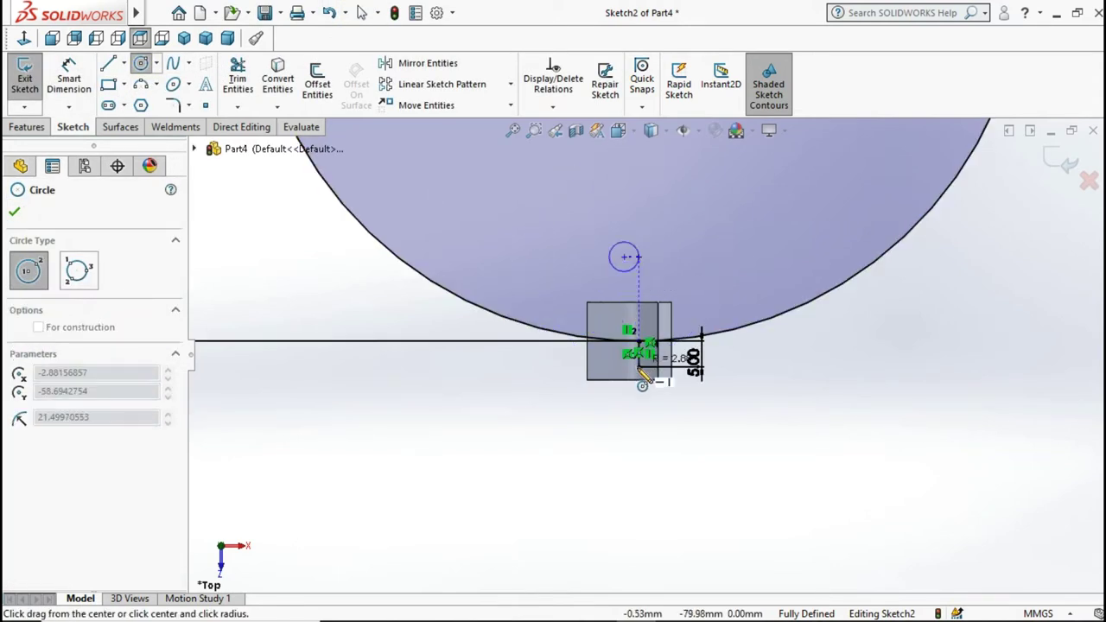
pyautogui.click(638, 368)
pyautogui.click(363, 12)
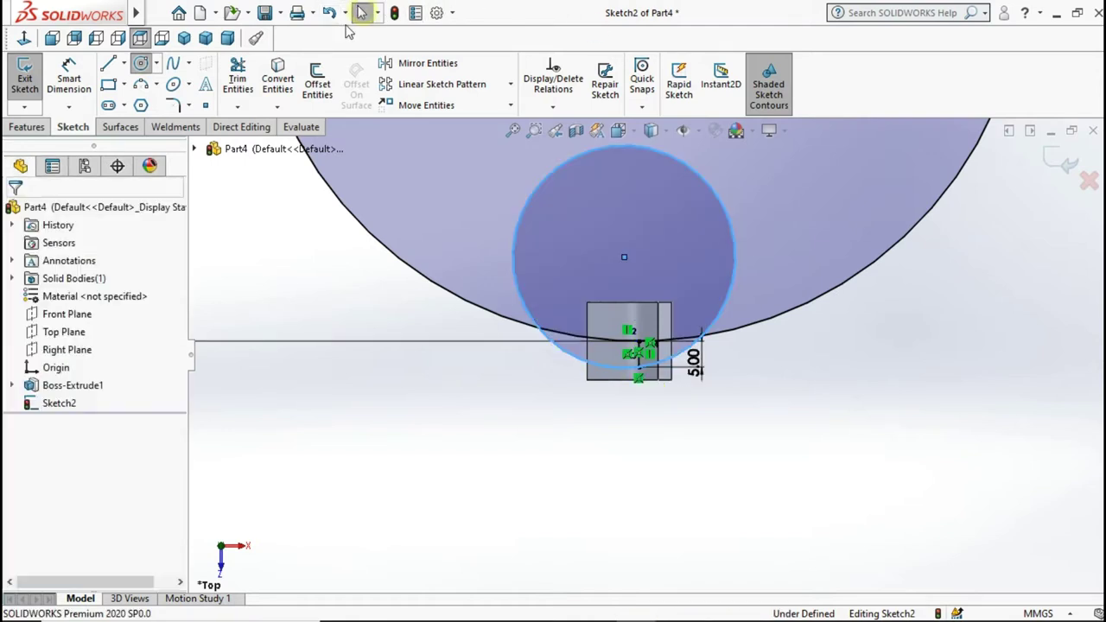
pyautogui.click(69, 76)
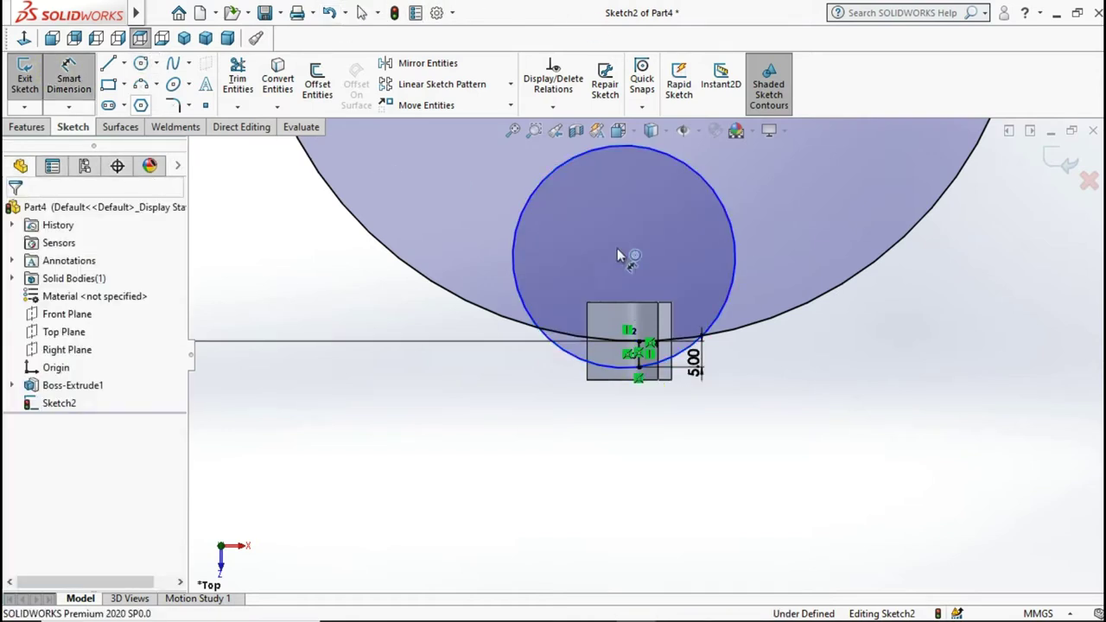
pyautogui.click(518, 289)
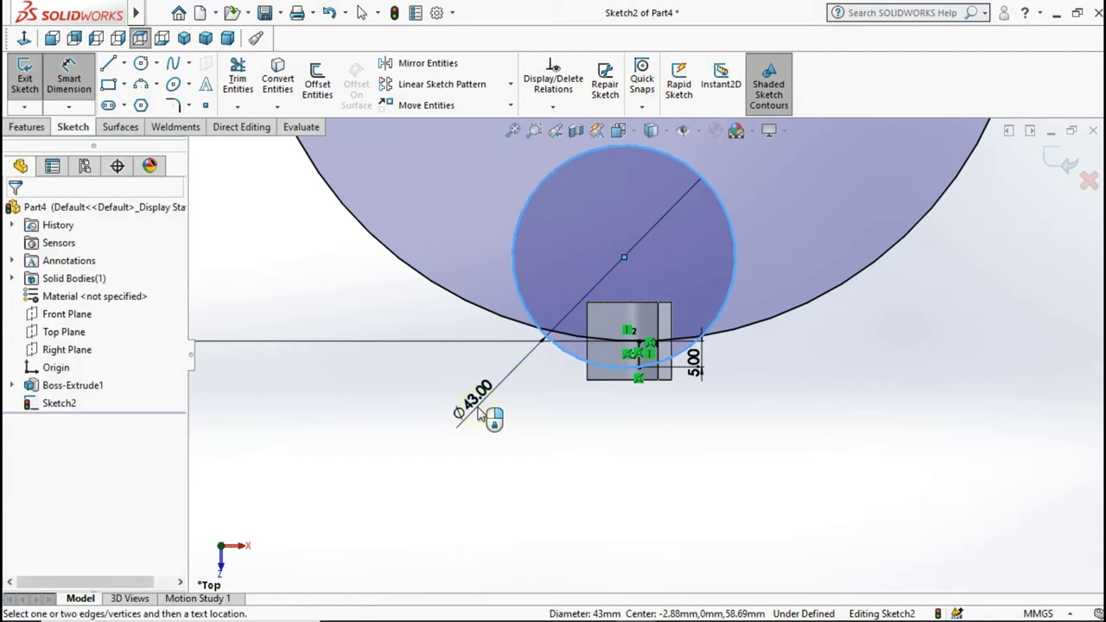
pyautogui.click(481, 413)
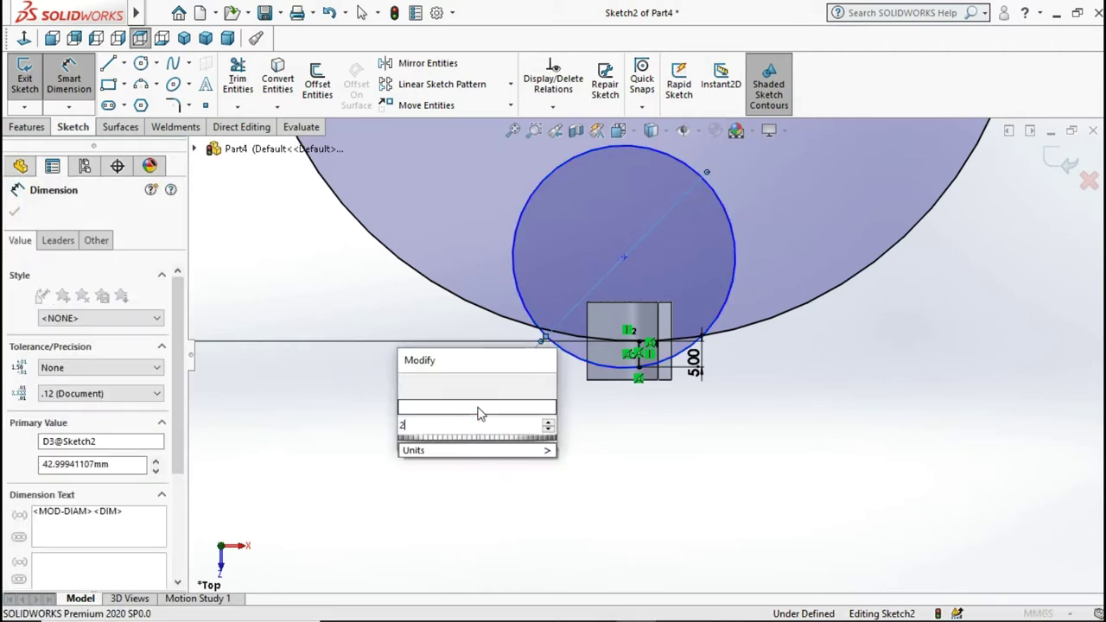
pyautogui.write('25')
pyautogui.press('Return')
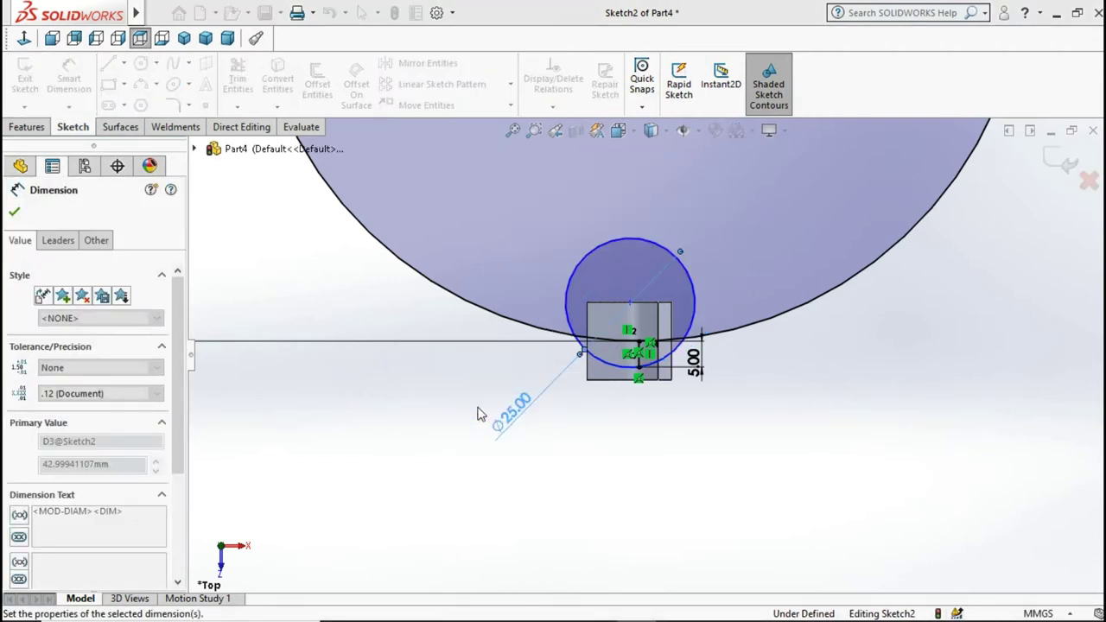
pyautogui.click(948, 456)
pyautogui.press('z')
pyautogui.press('z')
pyautogui.press('z')
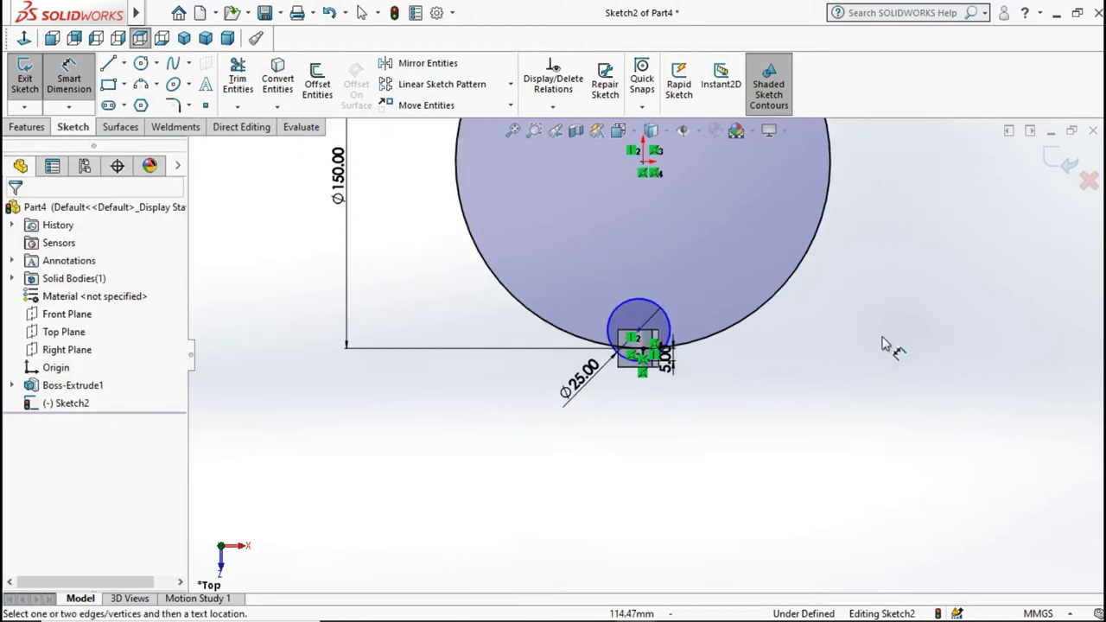
pyautogui.scroll(-2, 656, 325)
pyautogui.scroll(3, 655, 326)
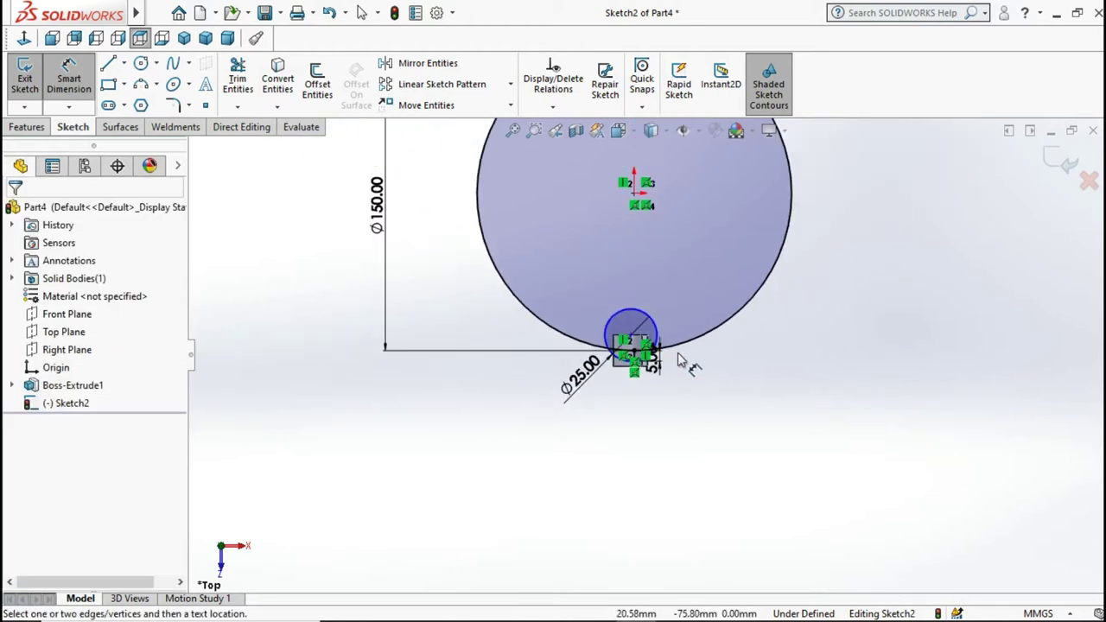
pyautogui.click(361, 13)
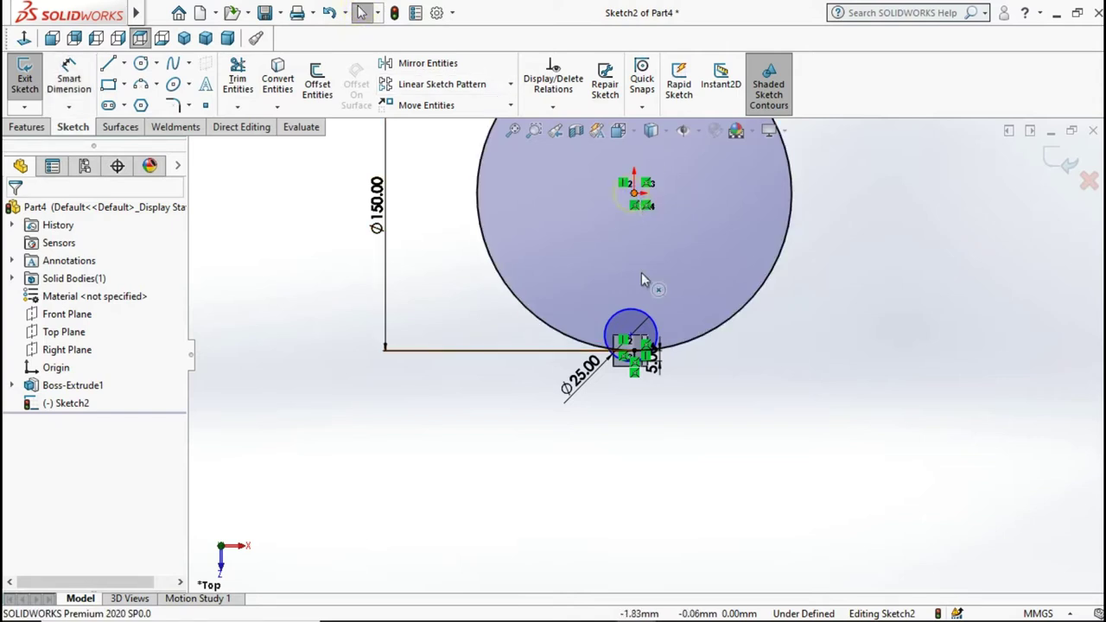
# Step: Add a Vertical relation between the two circle points to fully define Sketch2
pyautogui.click(633, 339)
pyautogui.scroll(4, 634, 341)
pyautogui.scroll(2, 631, 335)
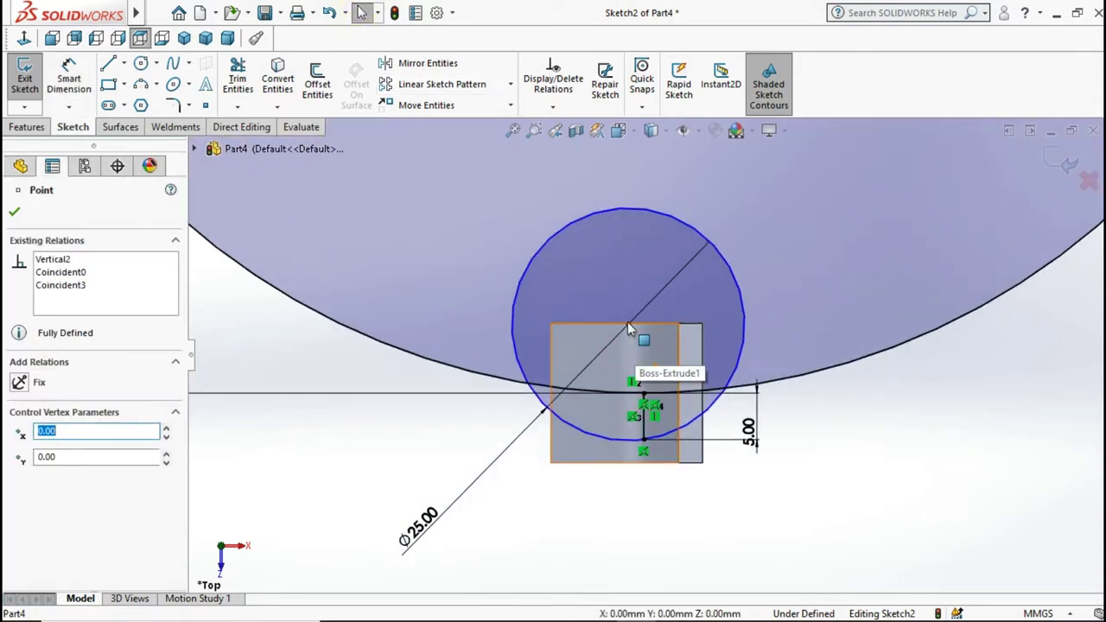
pyautogui.keyDown('ctrl'); pyautogui.click(628, 326); pyautogui.keyUp('ctrl')
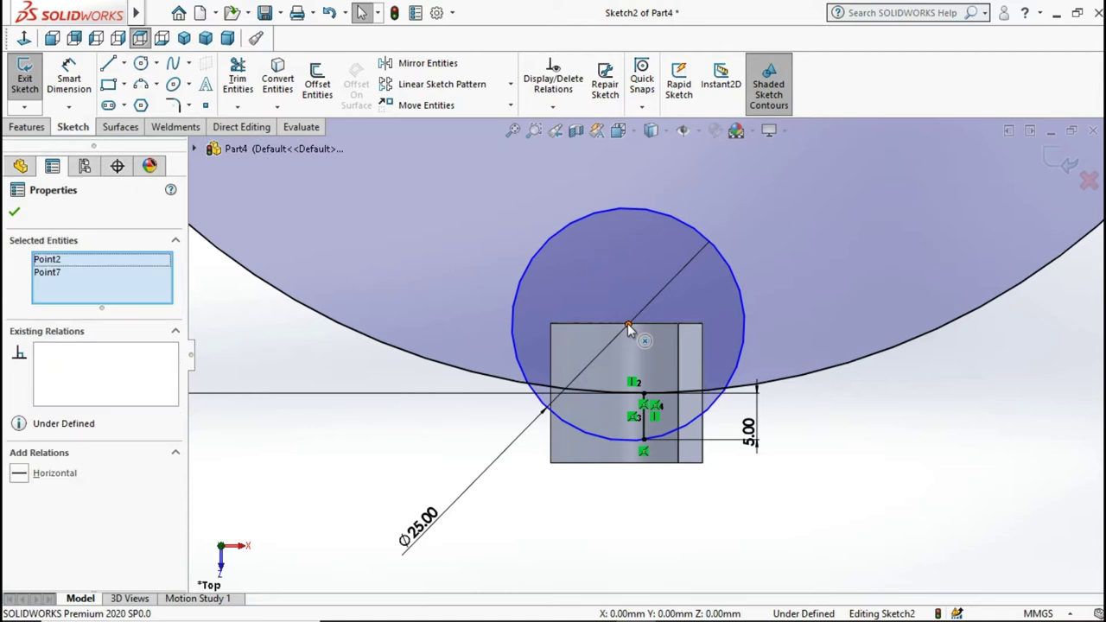
pyautogui.click(699, 251)
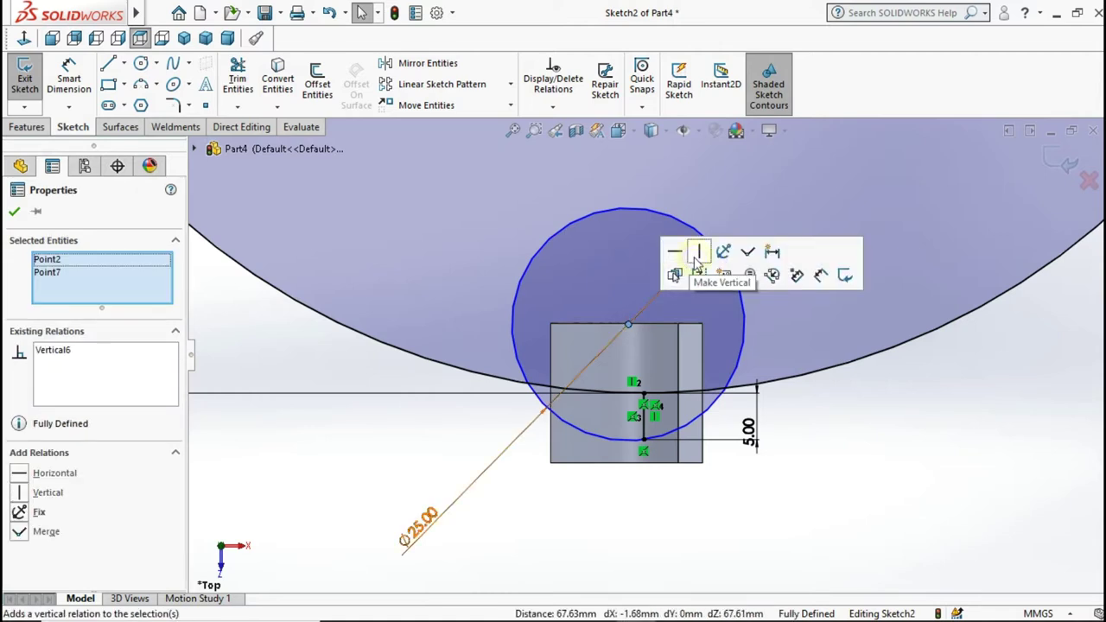
pyautogui.click(851, 458)
pyautogui.scroll(-3, 851, 457)
pyautogui.scroll(-2, 851, 458)
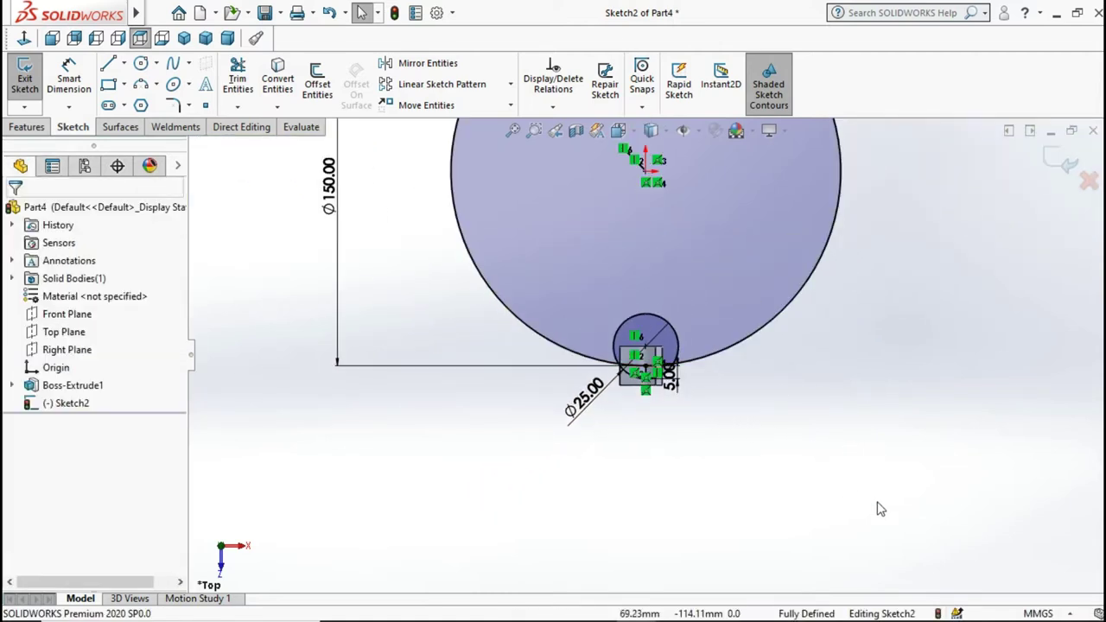
pyautogui.press('f')
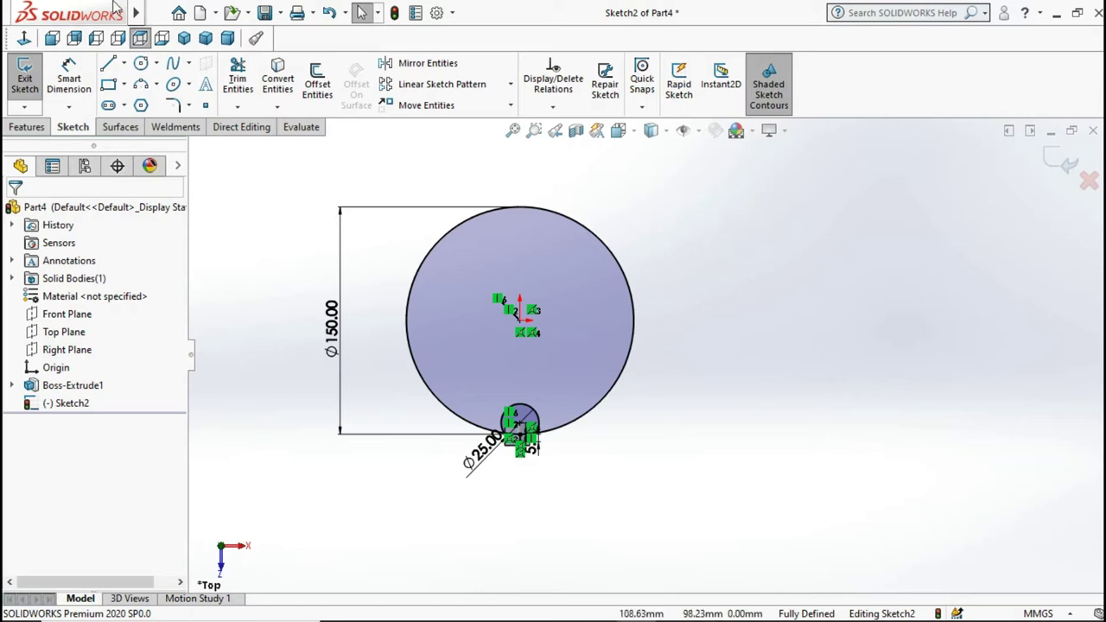
pyautogui.click(237, 78)
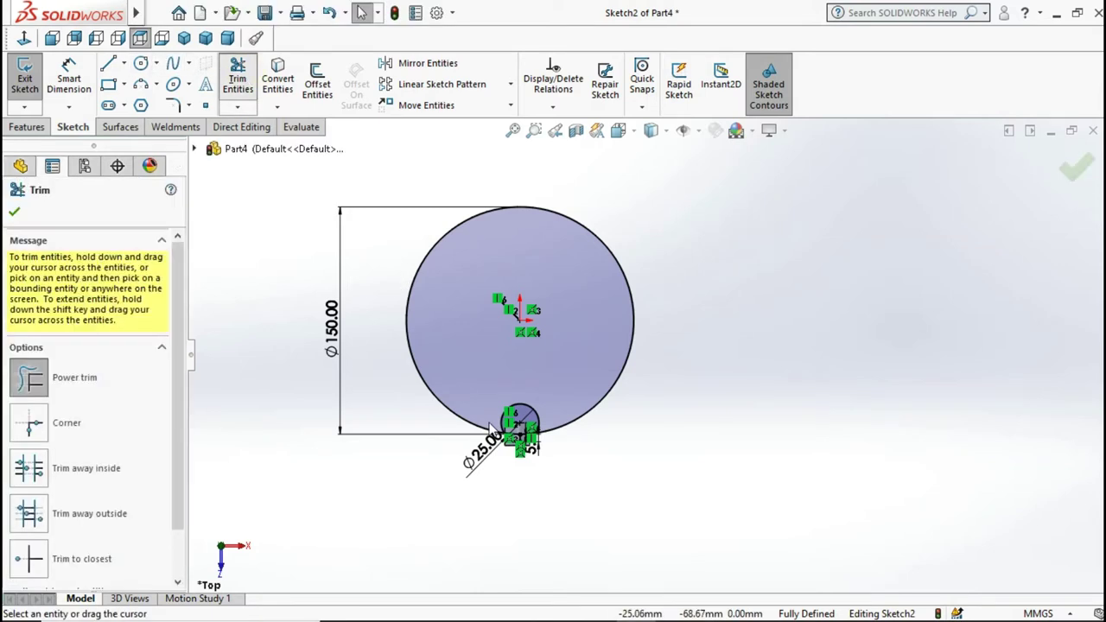
# Step: Trim to closest: remove the Ø150 circle, upper arc, right line portion and leftover arc
pyautogui.scroll(3, 449, 436)
pyautogui.click(29, 558)
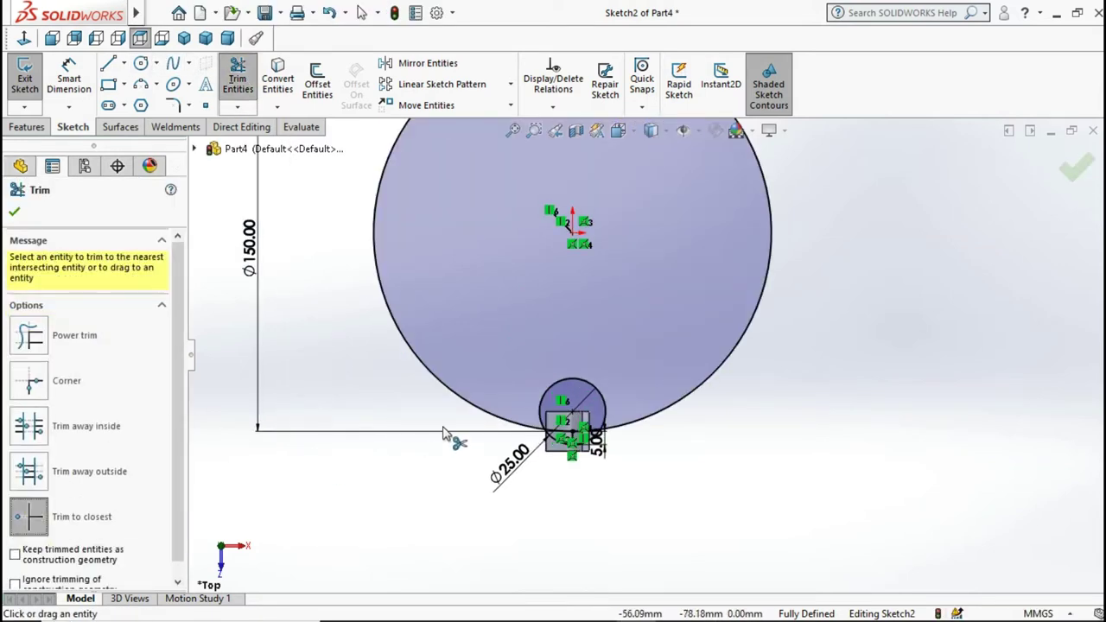
pyautogui.click(462, 396)
pyautogui.scroll(2, 553, 434)
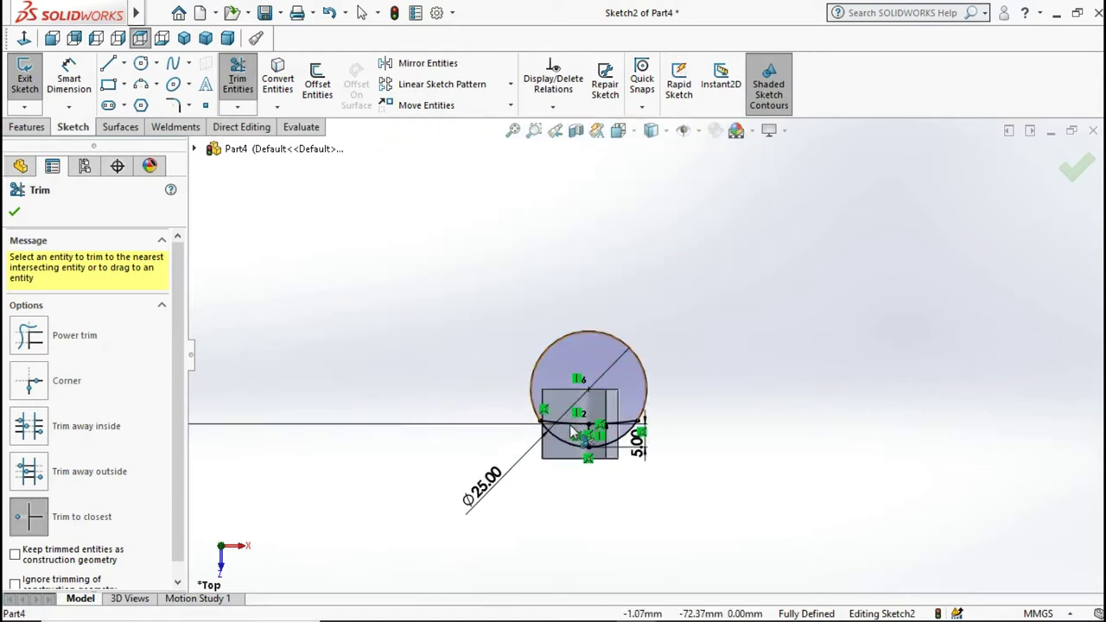
pyautogui.scroll(2, 572, 432)
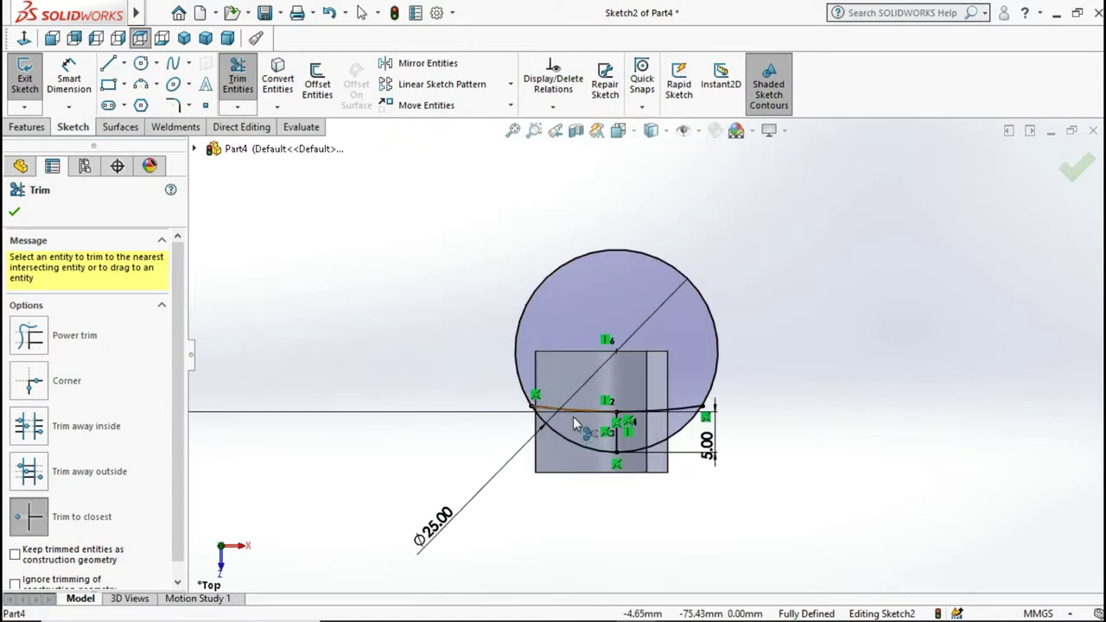
pyautogui.click(516, 367)
pyautogui.click(662, 413)
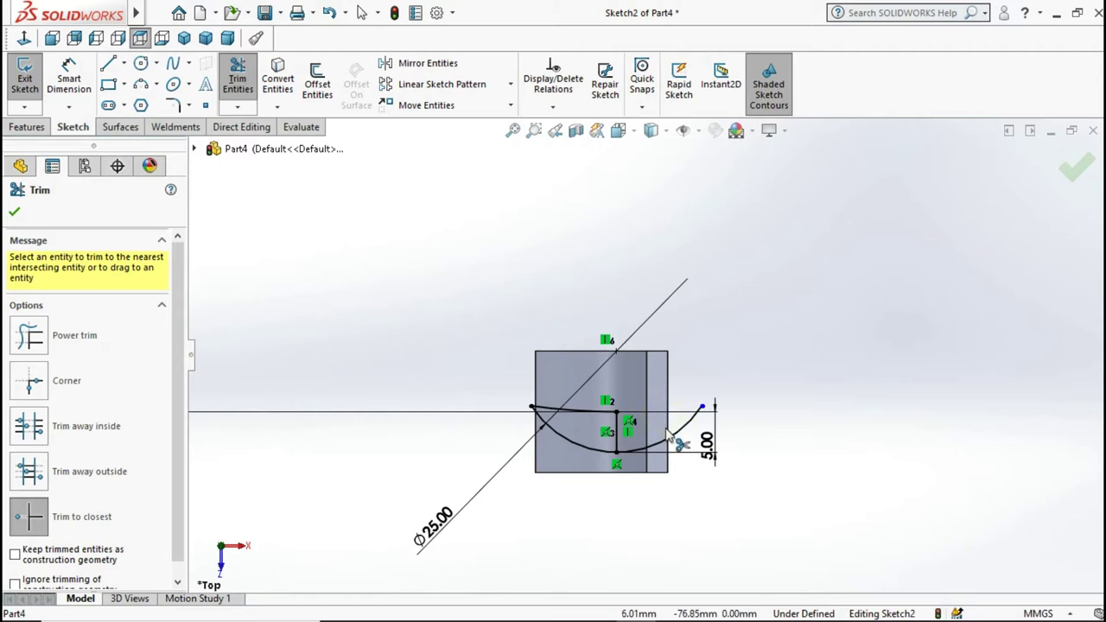
pyautogui.click(671, 443)
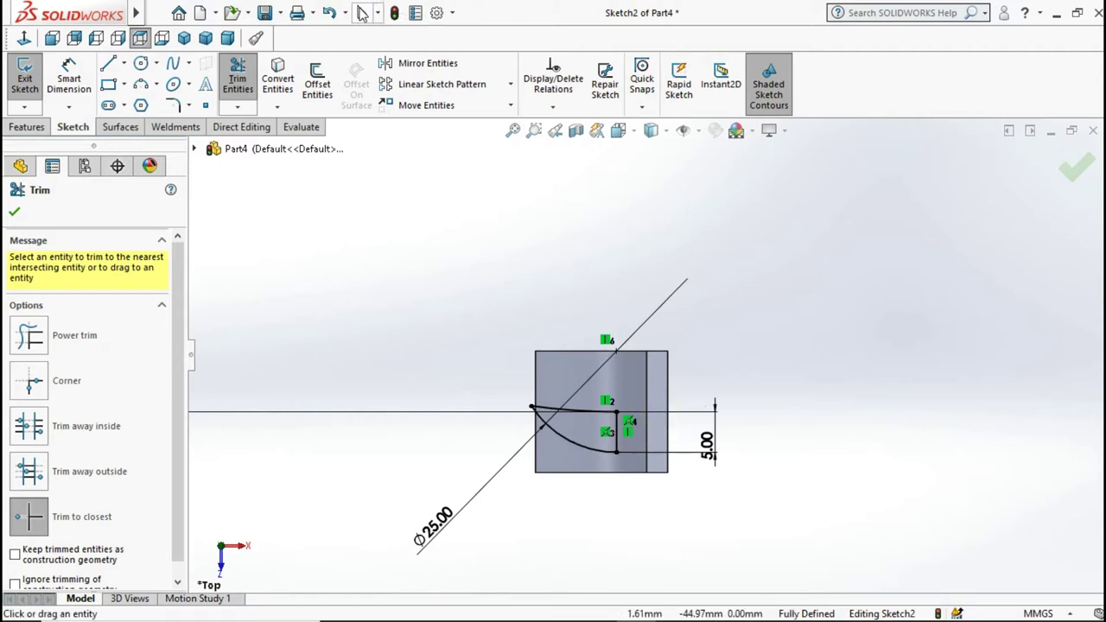
pyautogui.click(362, 12)
pyautogui.click(21, 127)
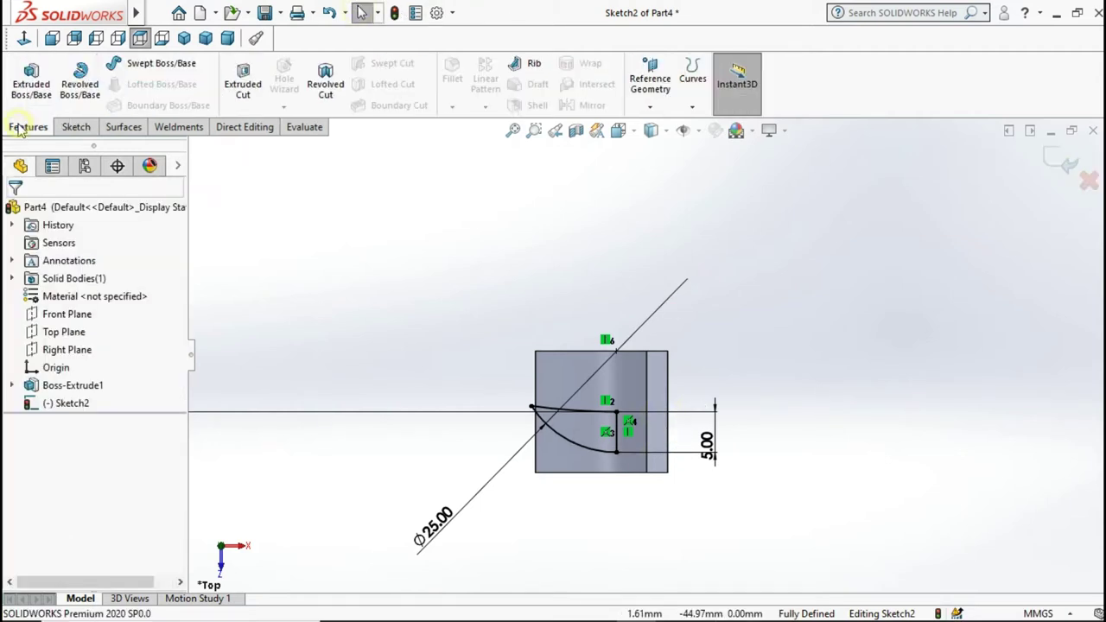
# Step: Revolve the profile 360° about the 5 mm vertical line with Merge result off
pyautogui.click(76, 84)
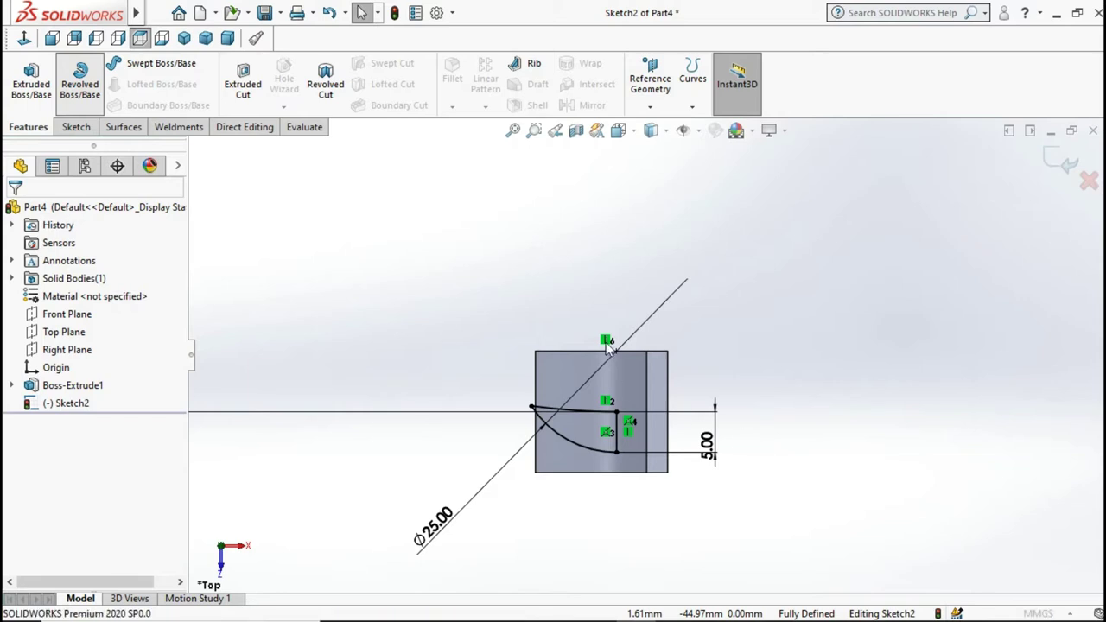
pyautogui.scroll(-3, 635, 448)
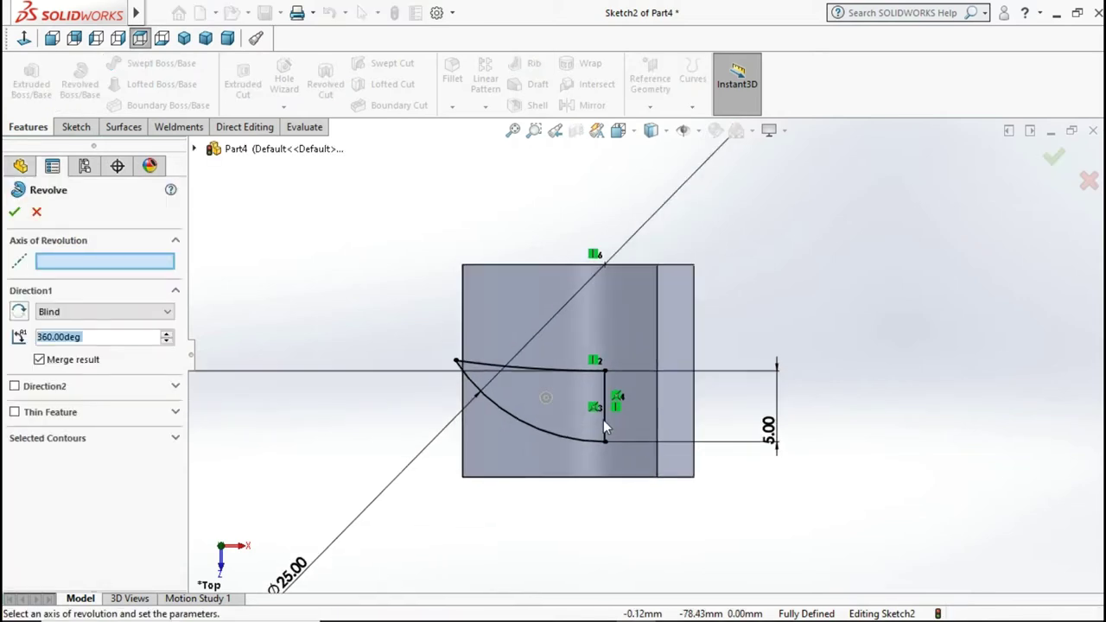
pyautogui.click(604, 423)
pyautogui.scroll(3, 604, 428)
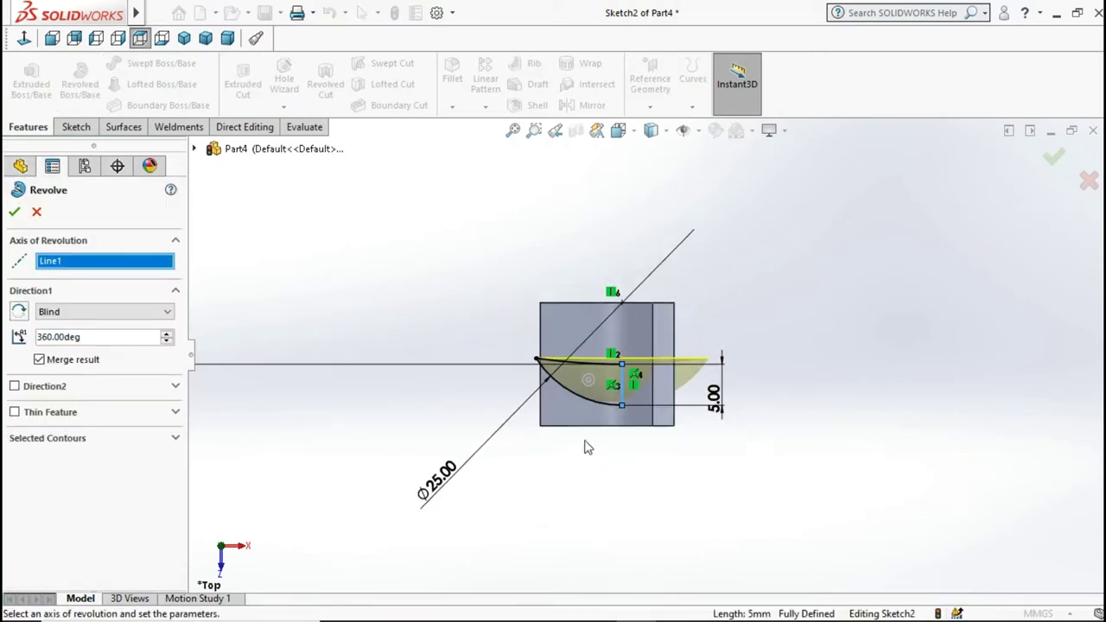
pyautogui.moveTo(585, 446); pyautogui.dragTo(555, 267, button='middle')
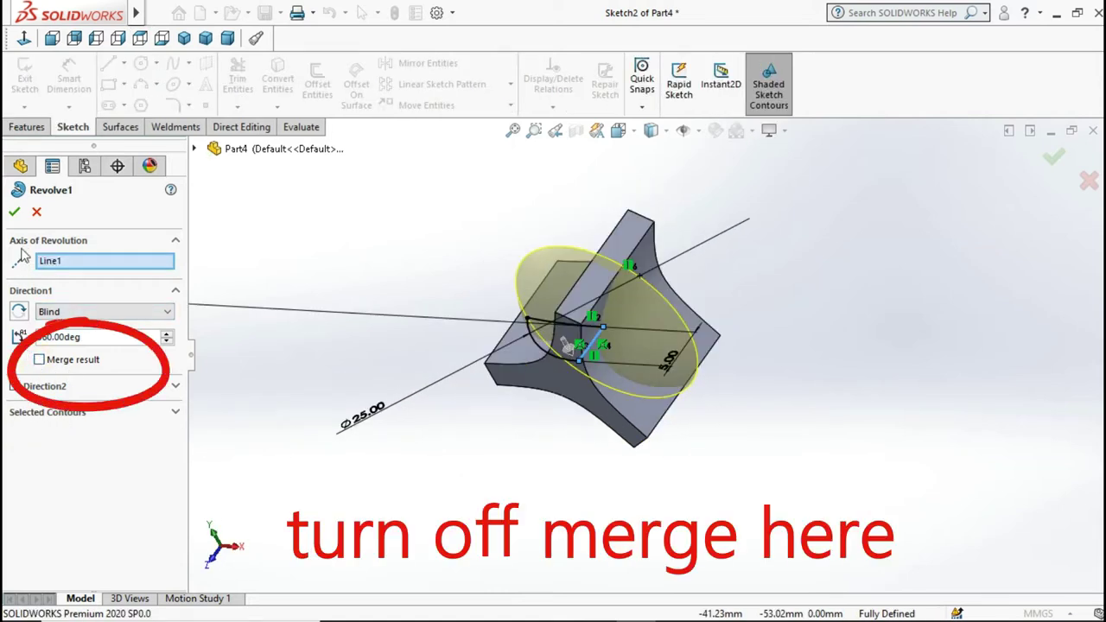
pyautogui.click(13, 211)
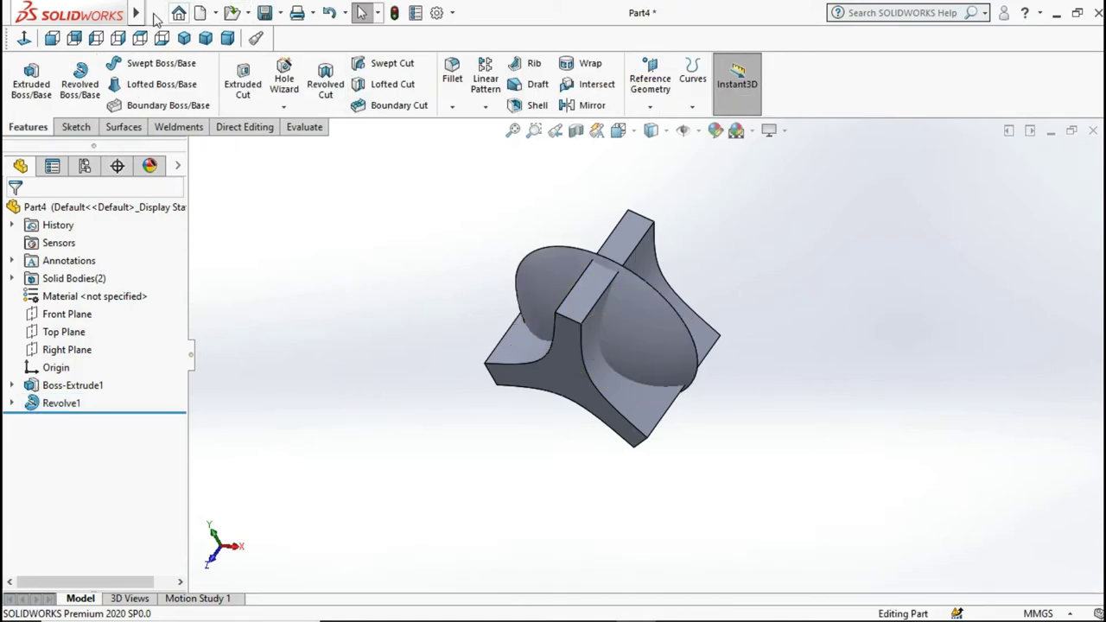
pyautogui.click(250, 13)
pyautogui.moveTo(280, 91)
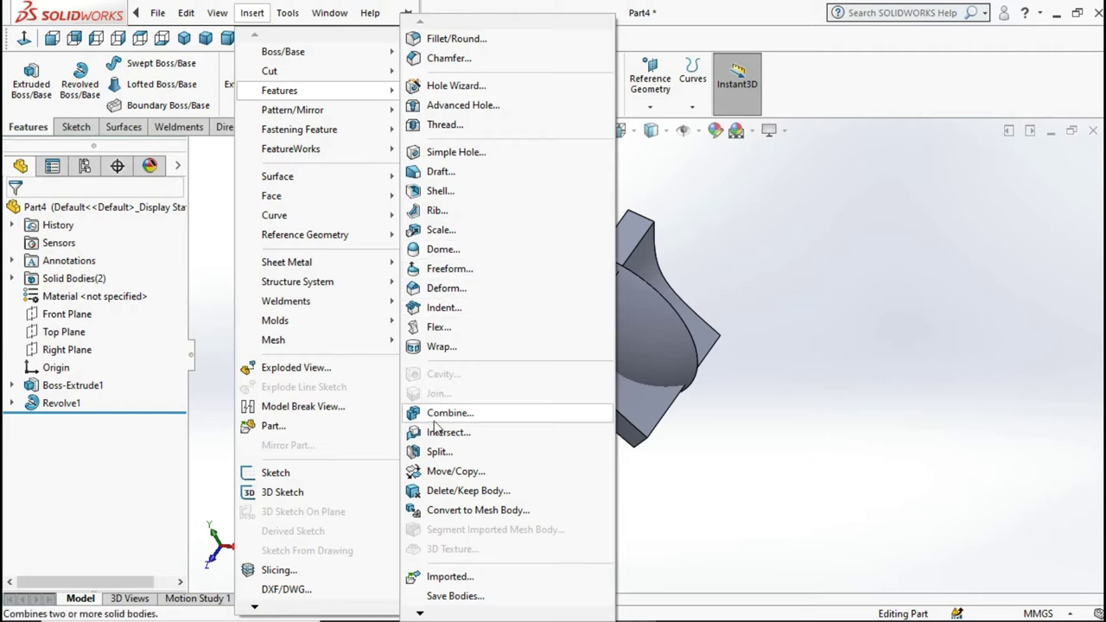
# Step: Combine Revolve1 and Boss-Extrude1 using the Common operation into one blade body
pyautogui.click(444, 413)
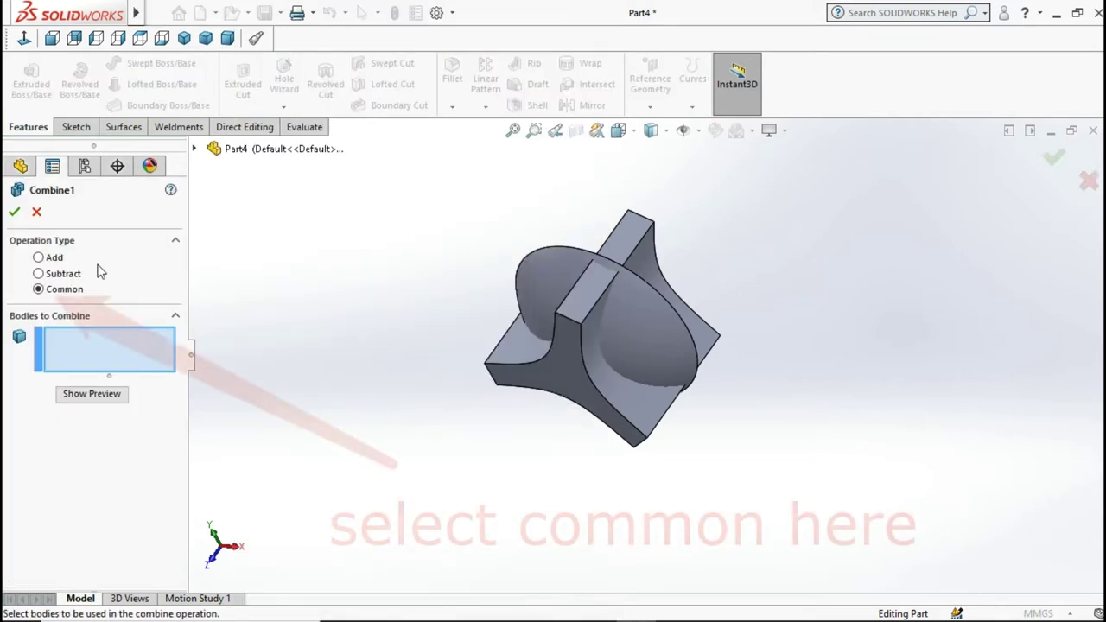
pyautogui.click(38, 289)
pyautogui.click(616, 320)
pyautogui.click(596, 374)
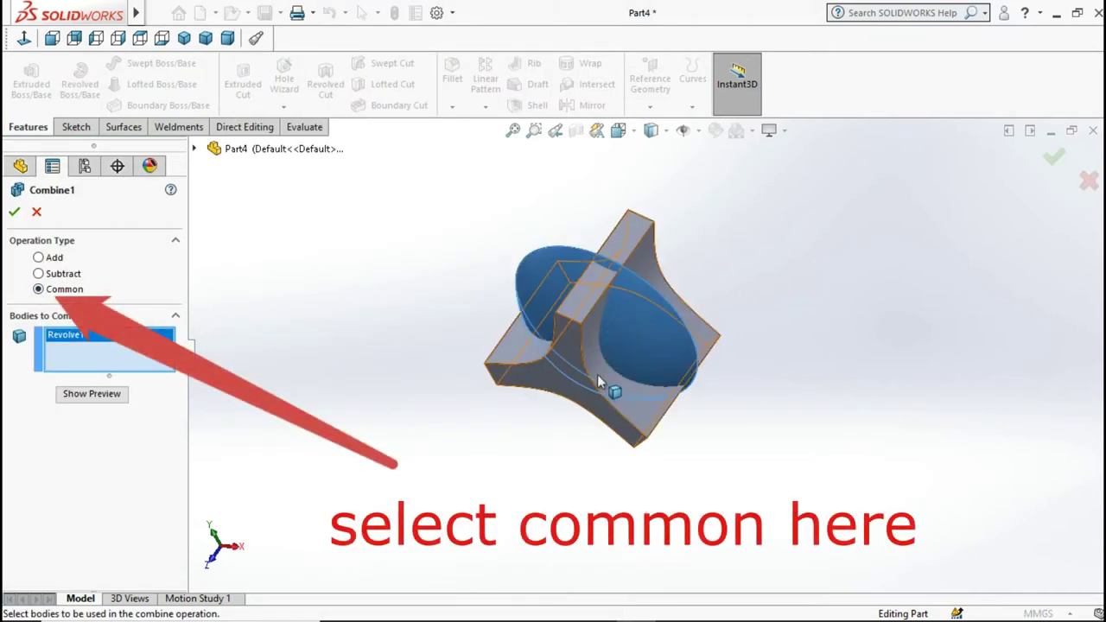
pyautogui.click(15, 212)
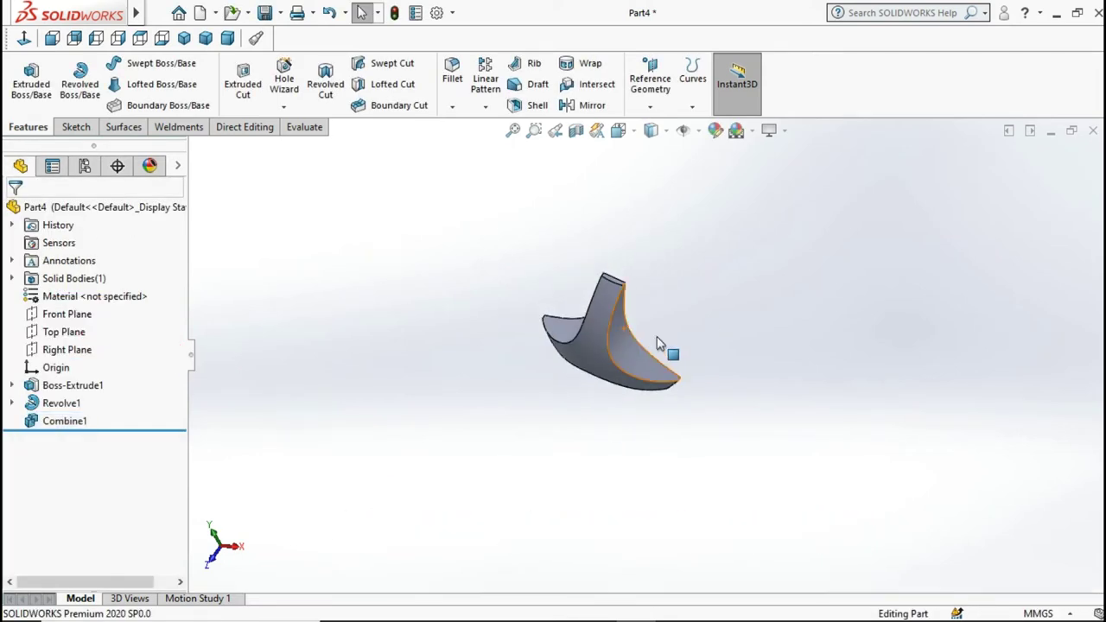
pyautogui.scroll(-3, 607, 323)
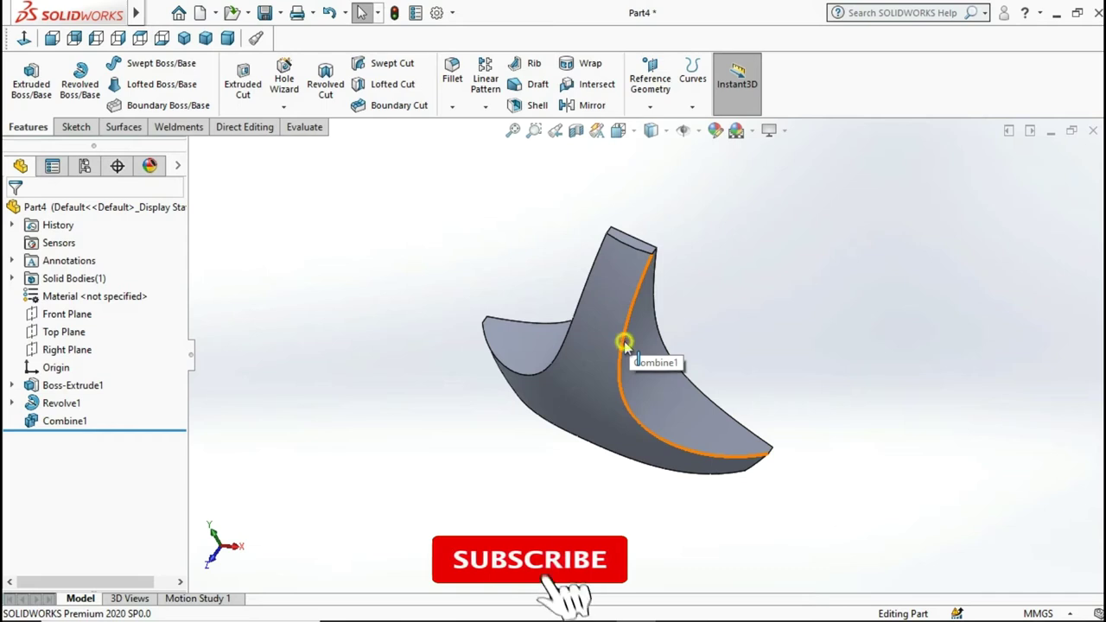
# Step: Fillet the blade's two curved edges and inner edge with a 1.5 mm radius
pyautogui.click(622, 342)
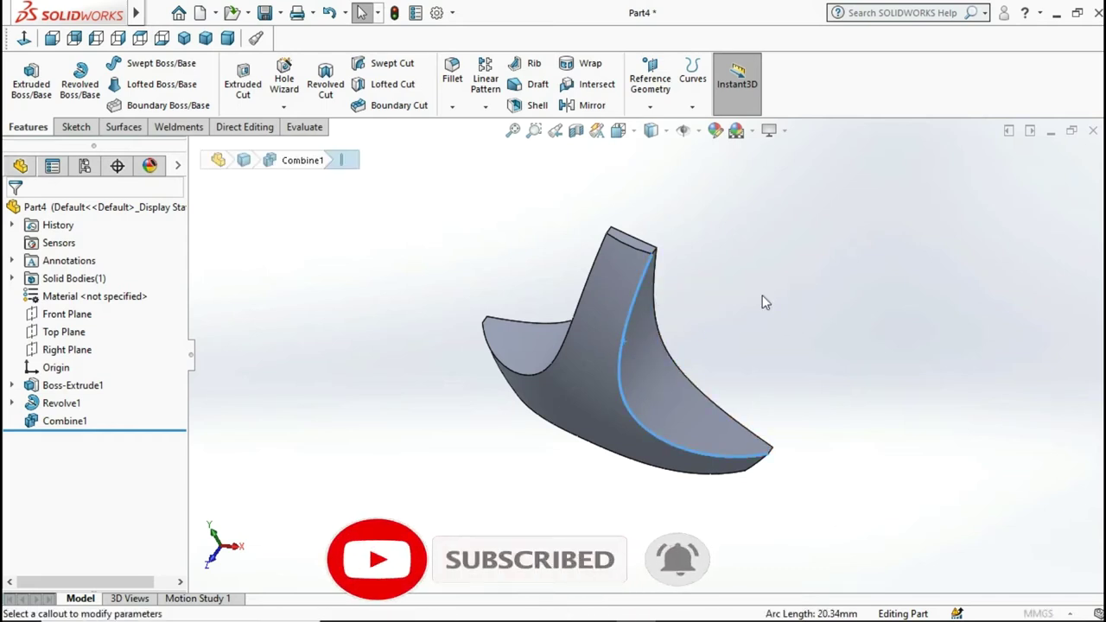
pyautogui.write('1.5')
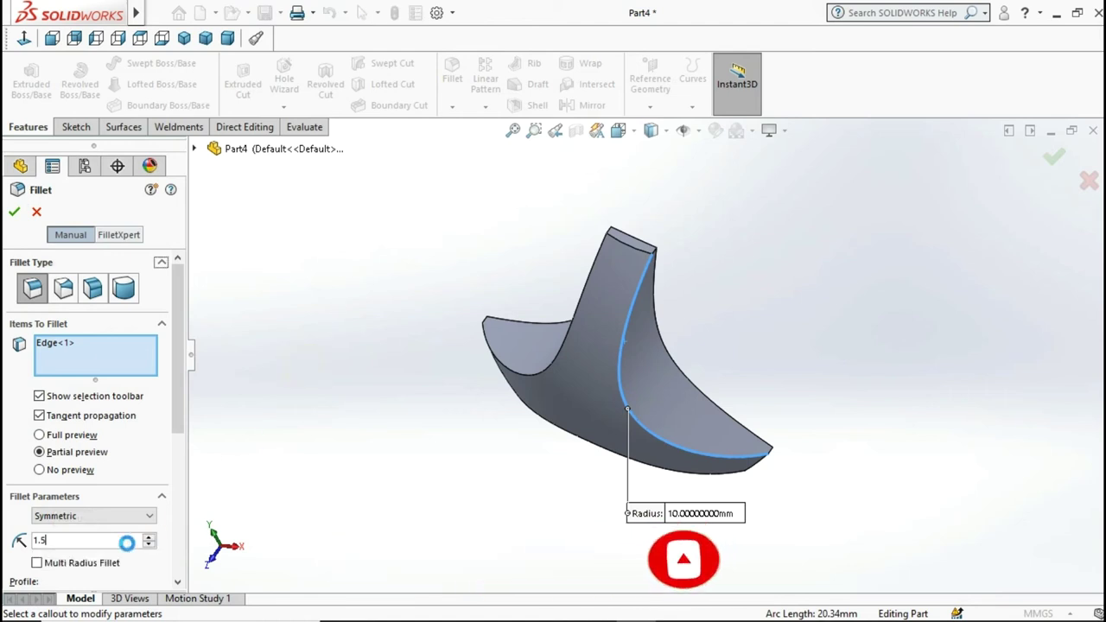
pyautogui.press('Return')
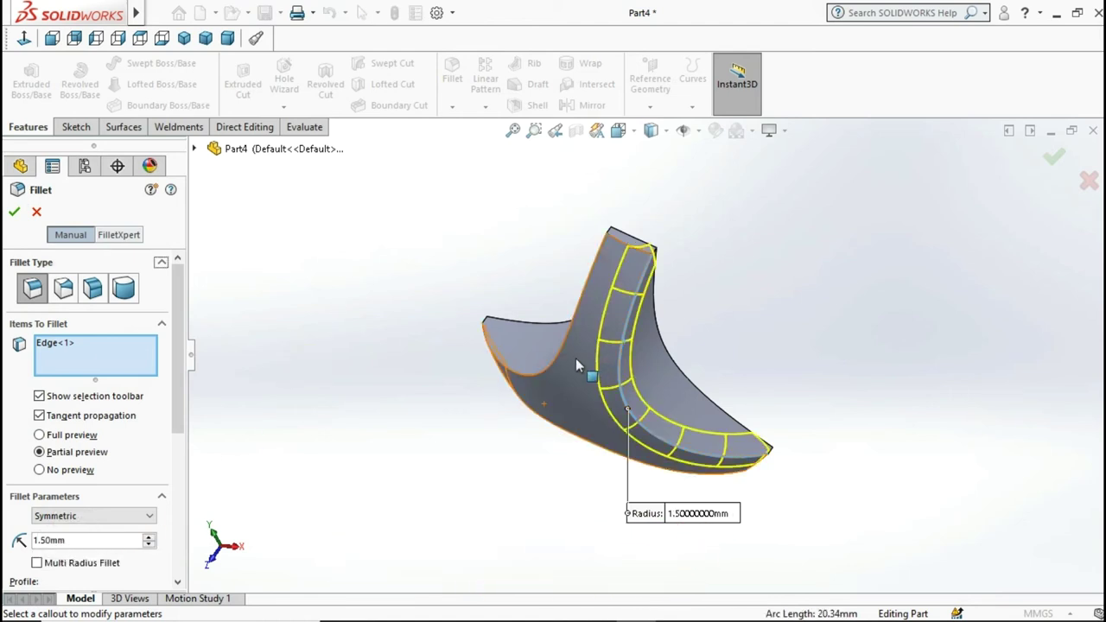
pyautogui.click(566, 344)
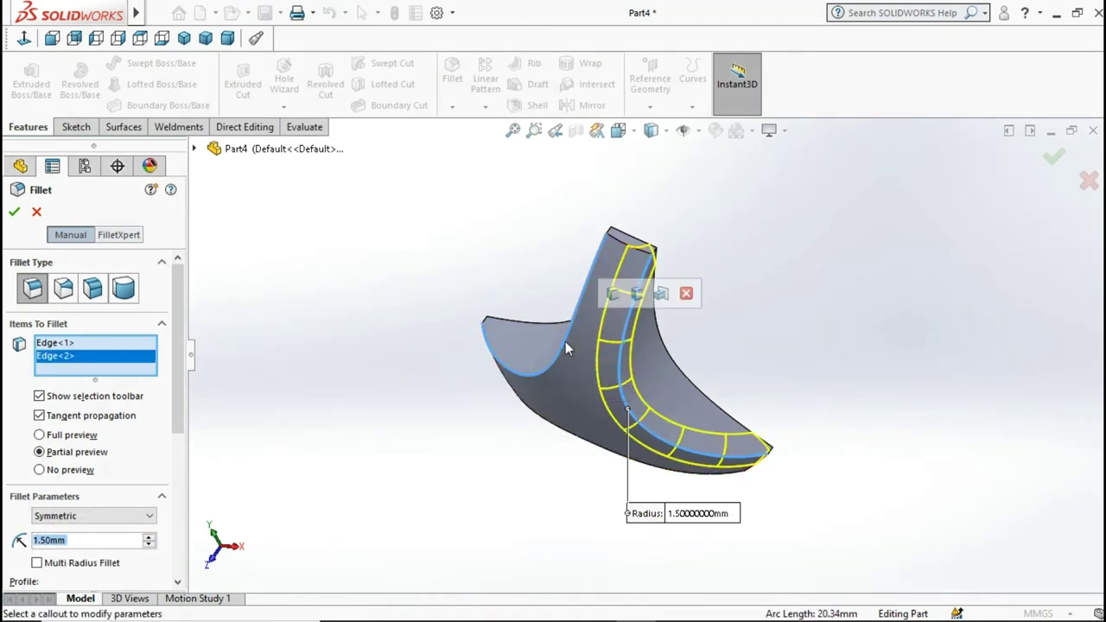
pyautogui.moveTo(565, 381); pyautogui.dragTo(600, 358, button='middle')
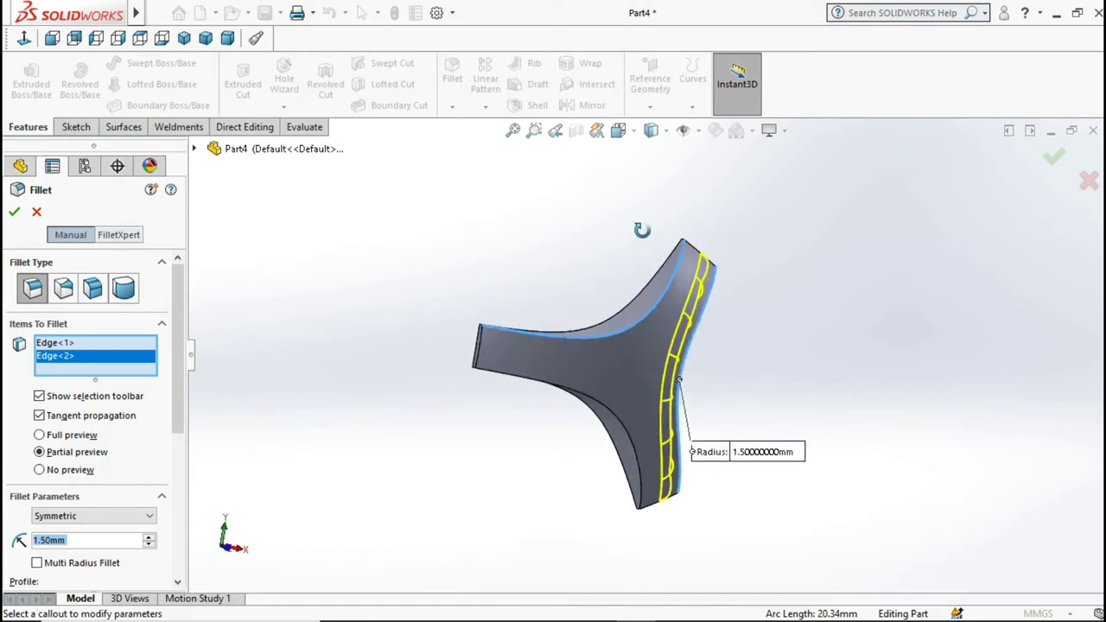
pyautogui.click(602, 367)
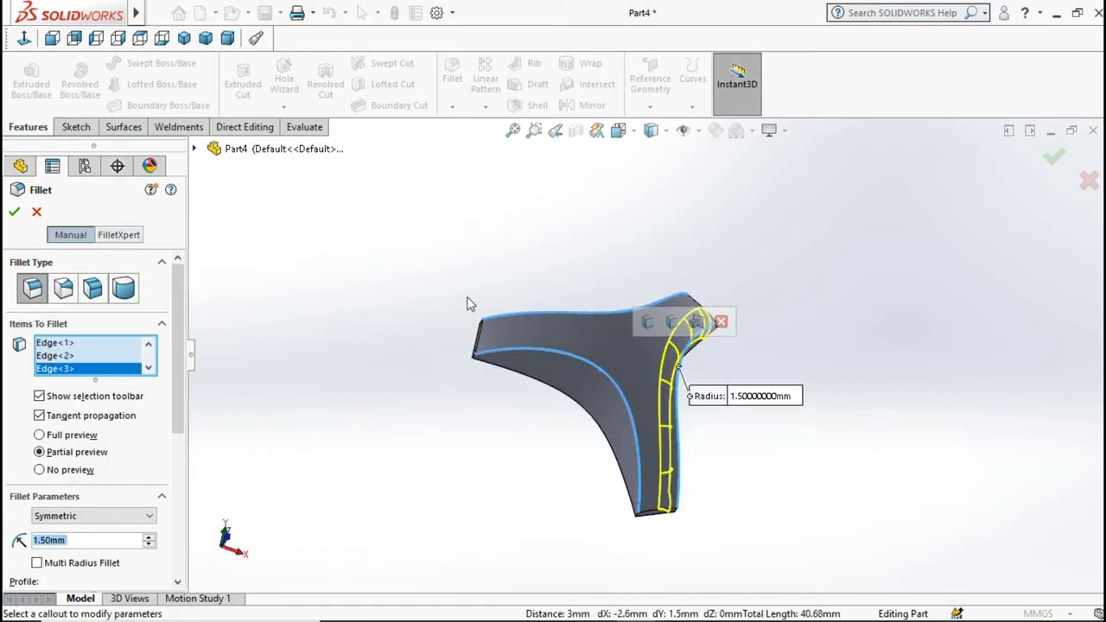
pyautogui.click(14, 211)
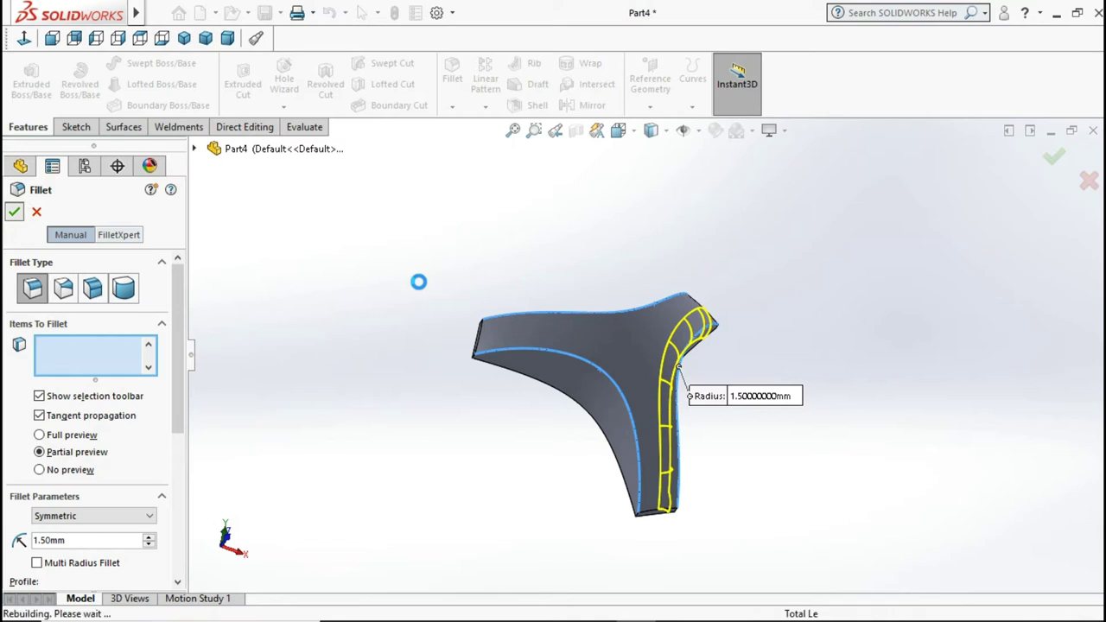
pyautogui.moveTo(419, 281)
pyautogui.mouseDown(button='middle')
pyautogui.moveTo(524, 380)
pyautogui.moveTo(476, 301)
pyautogui.mouseUp(button='middle')
pyautogui.click(476, 306)
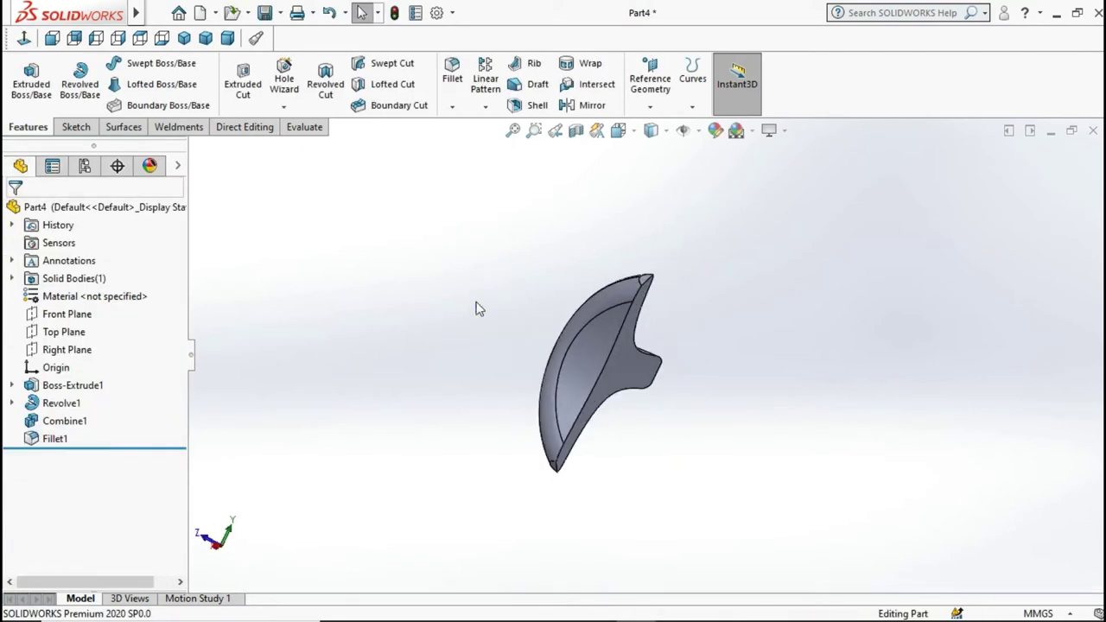
pyautogui.moveTo(573, 276)
pyautogui.mouseDown(button='middle')
pyautogui.moveTo(434, 394)
pyautogui.moveTo(538, 469)
pyautogui.mouseUp(button='middle')
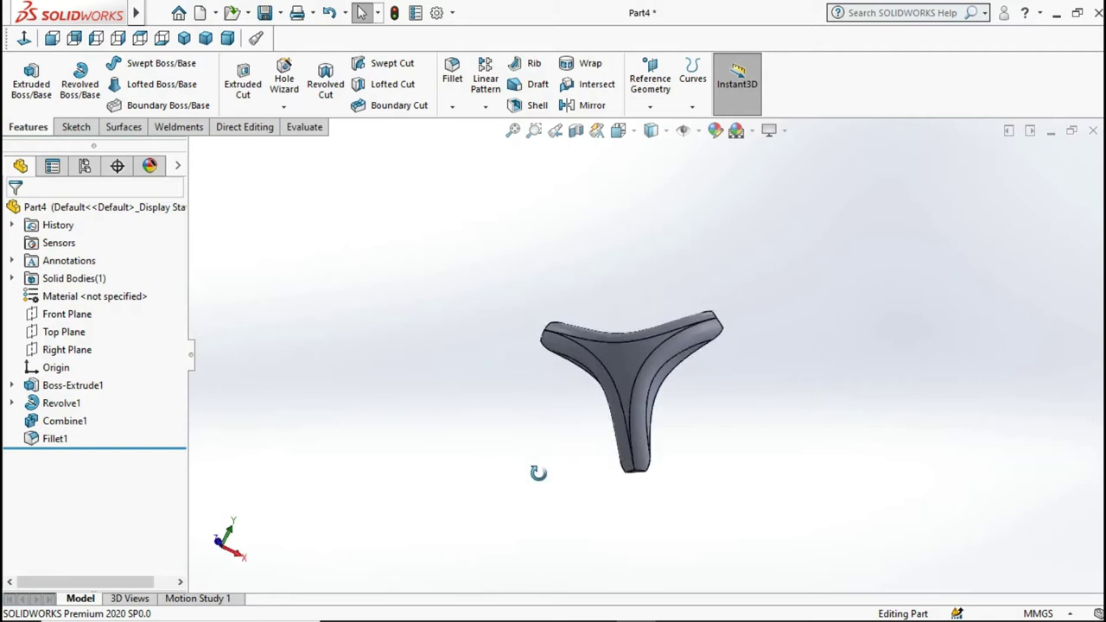
pyautogui.click(76, 315)
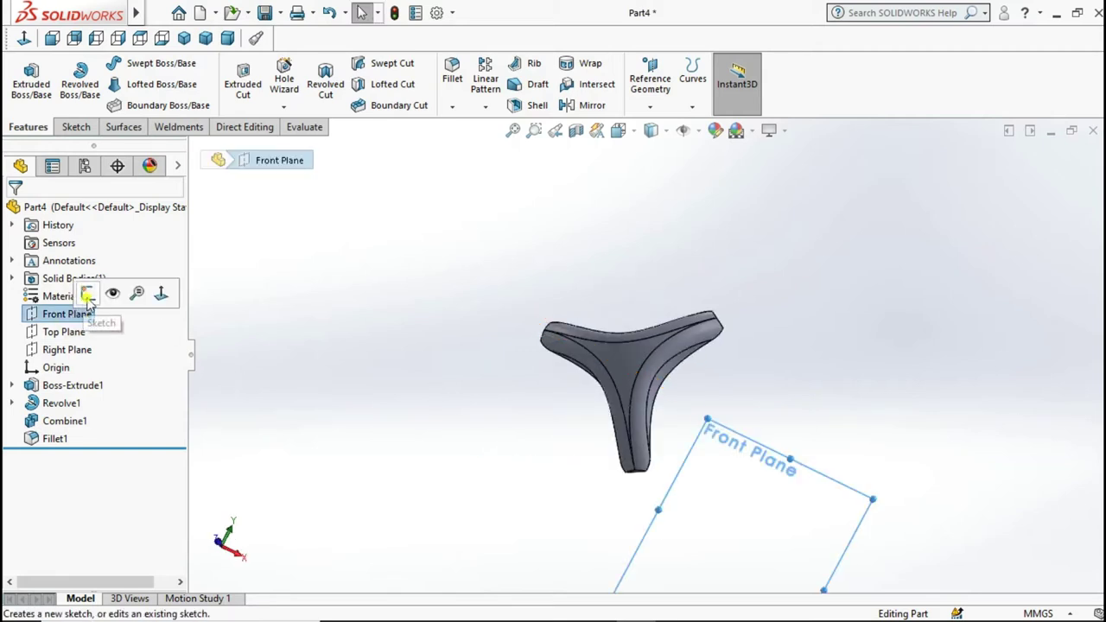
# Step: Start a sketch on the Front Plane and draw a centerline outward from the origin
pyautogui.click(89, 292)
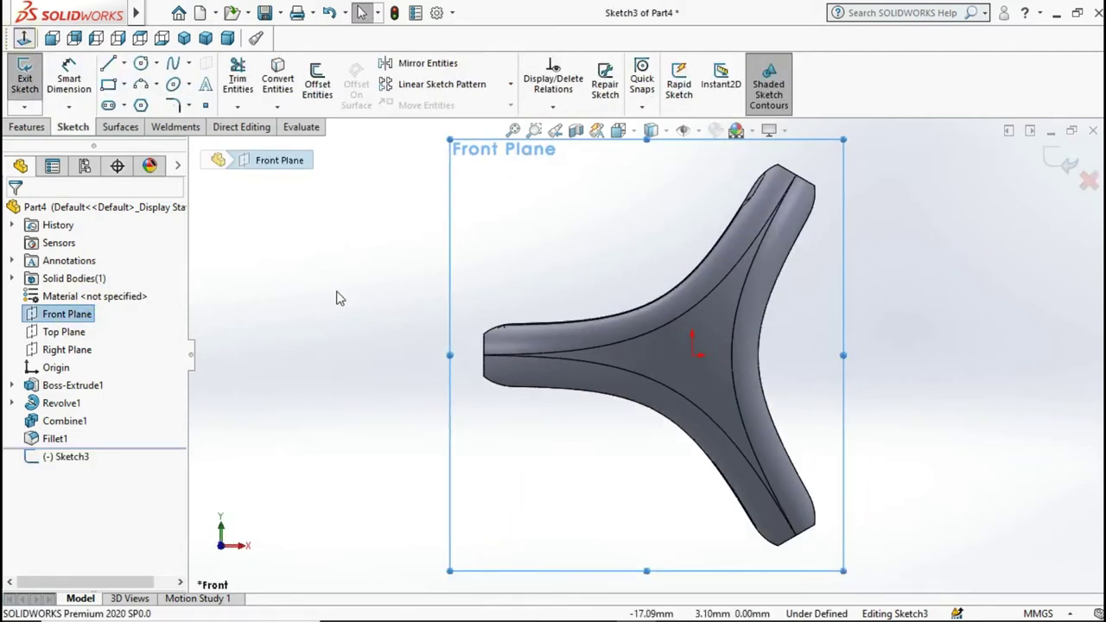
pyautogui.click(124, 64)
pyautogui.click(142, 103)
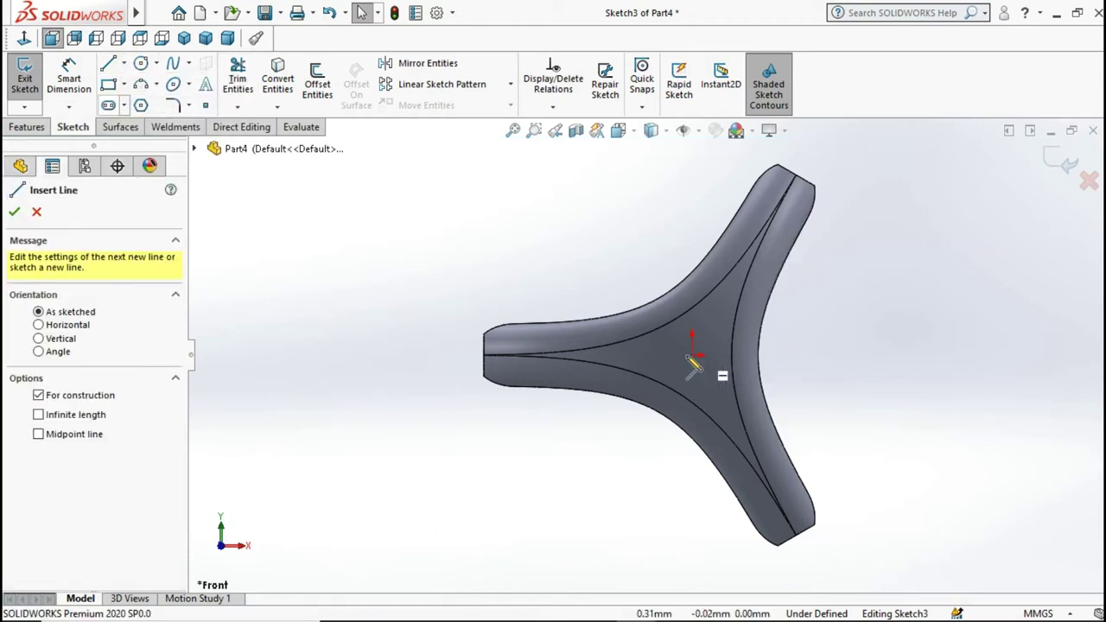
pyautogui.click(695, 352)
pyautogui.click(845, 302)
pyautogui.click(363, 15)
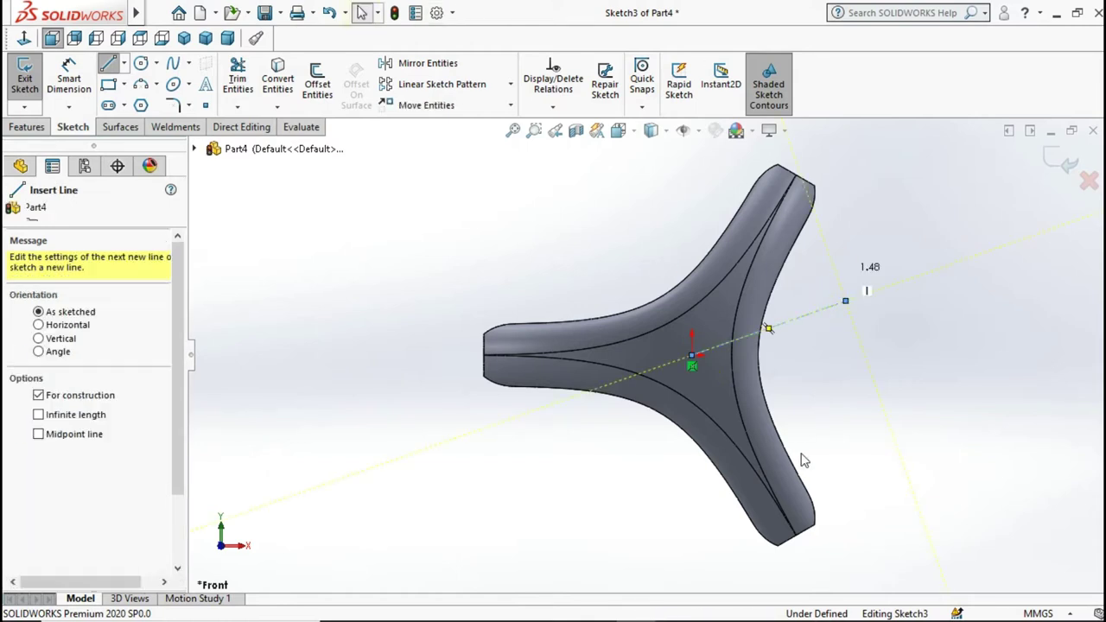
# Step: Make the centerline parallel to the blade-tip arc edge and exit the sketch
pyautogui.click(866, 436)
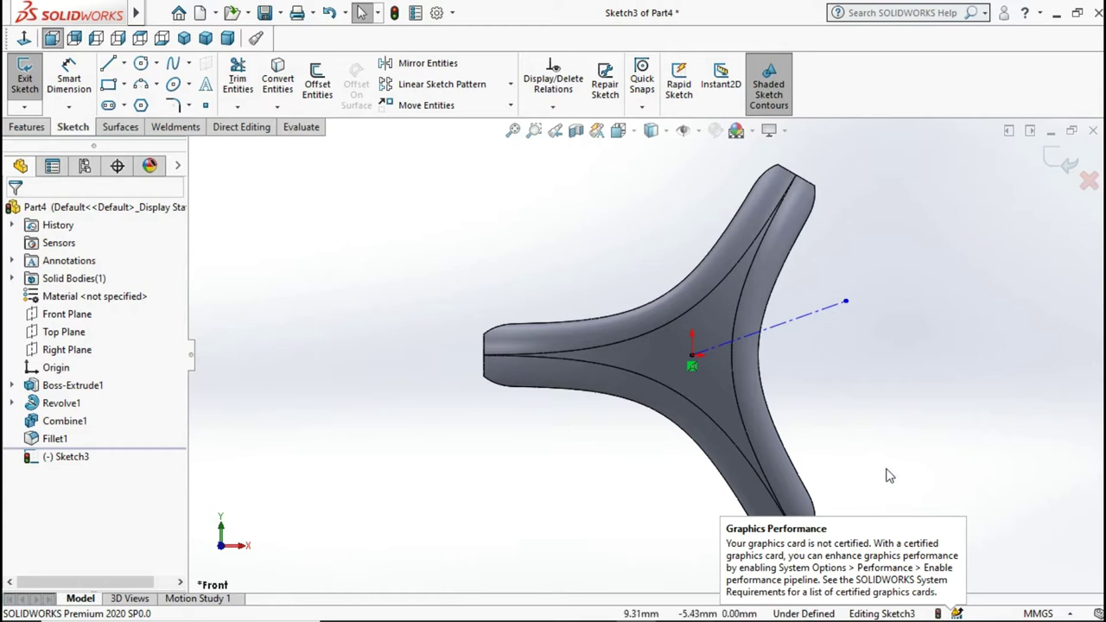
pyautogui.scroll(-1, 861, 397)
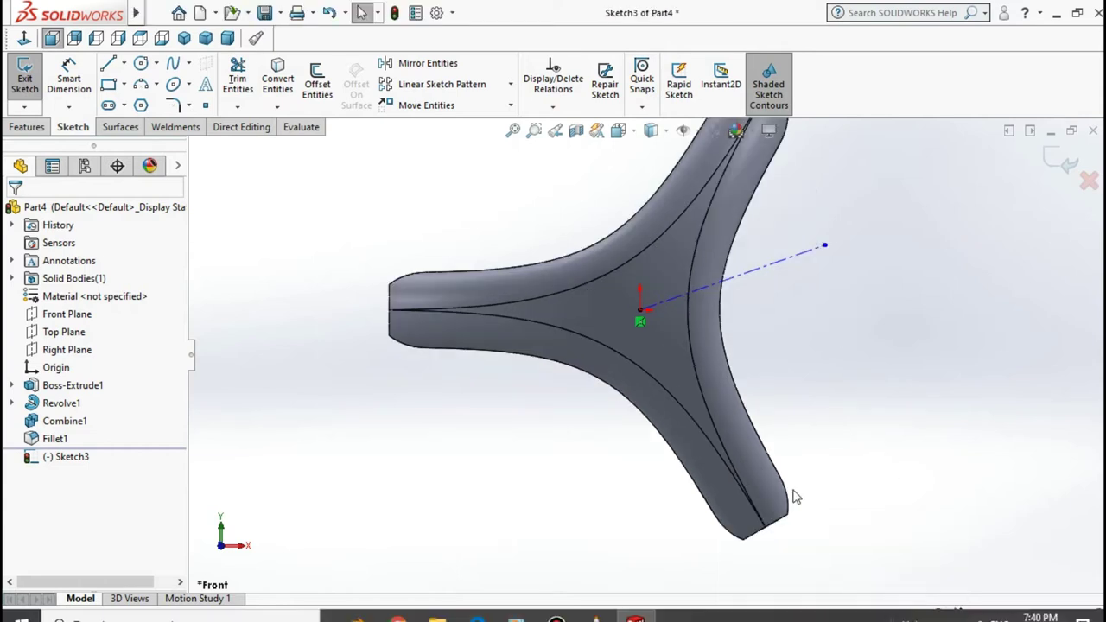
pyautogui.scroll(-2, 805, 501)
pyautogui.scroll(-1, 805, 501)
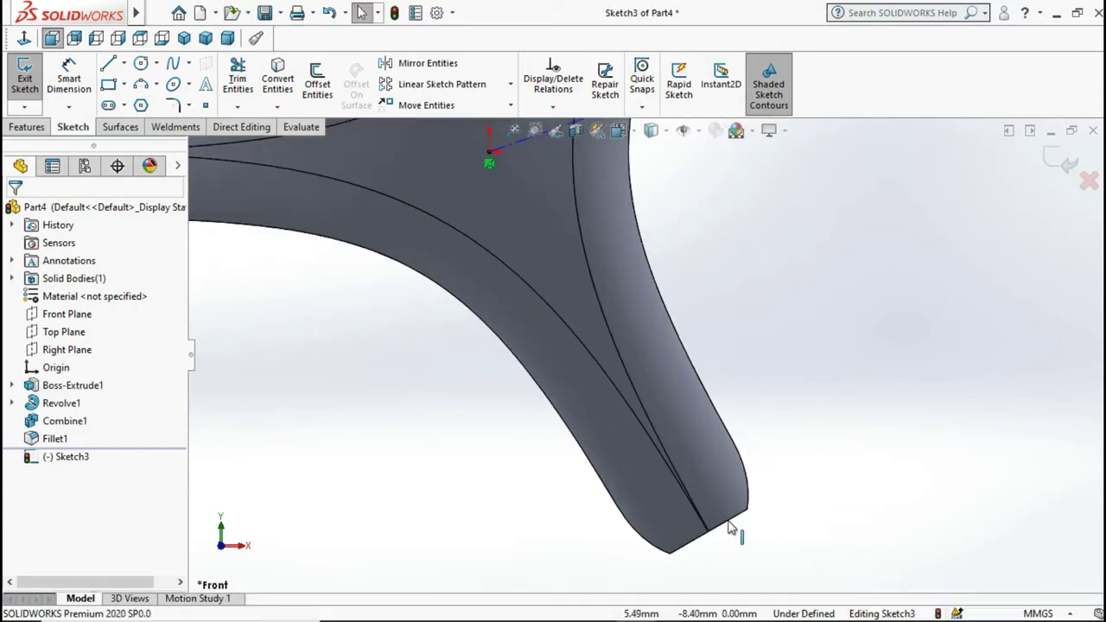
pyautogui.click(724, 525)
pyautogui.scroll(1, 849, 439)
pyautogui.scroll(1, 849, 440)
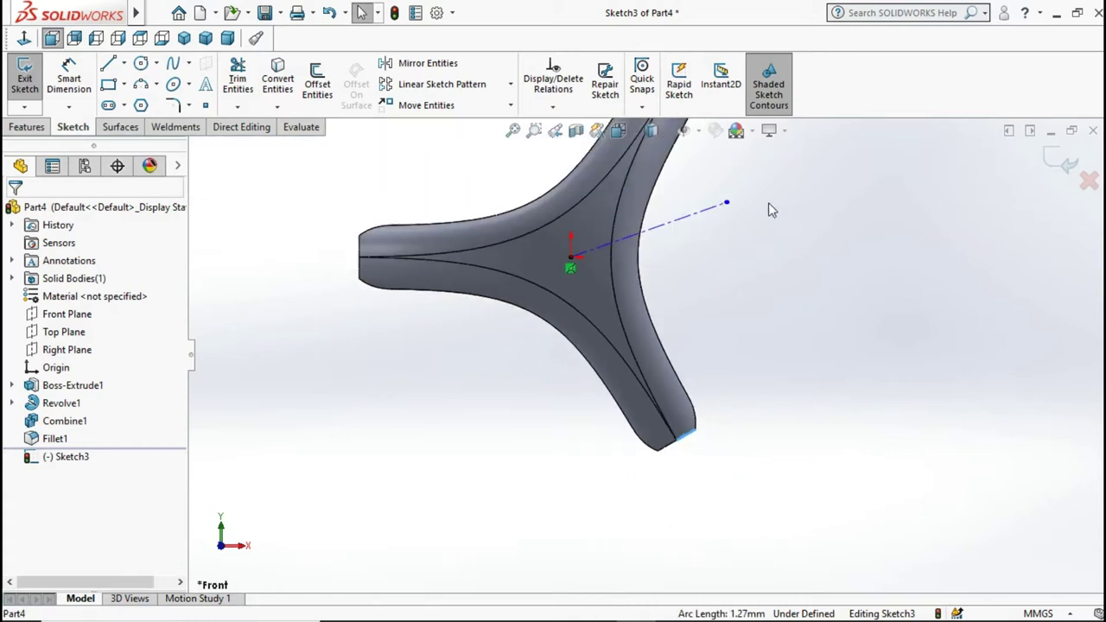
pyautogui.keyDown('ctrl'); pyautogui.click(691, 226); pyautogui.keyUp('ctrl')
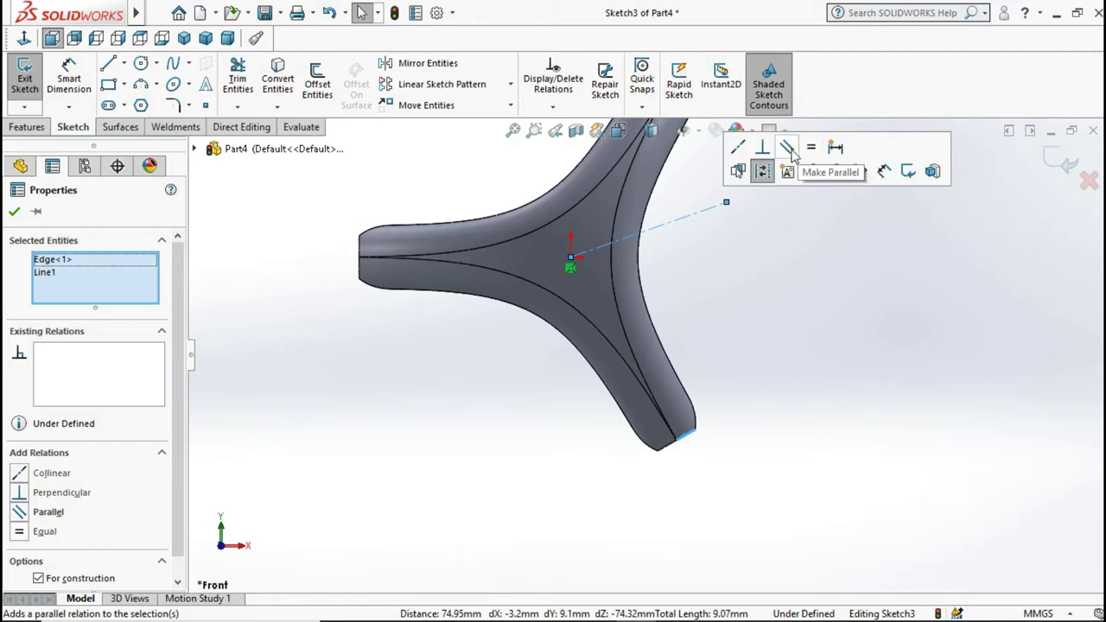
pyautogui.click(786, 147)
pyautogui.click(768, 287)
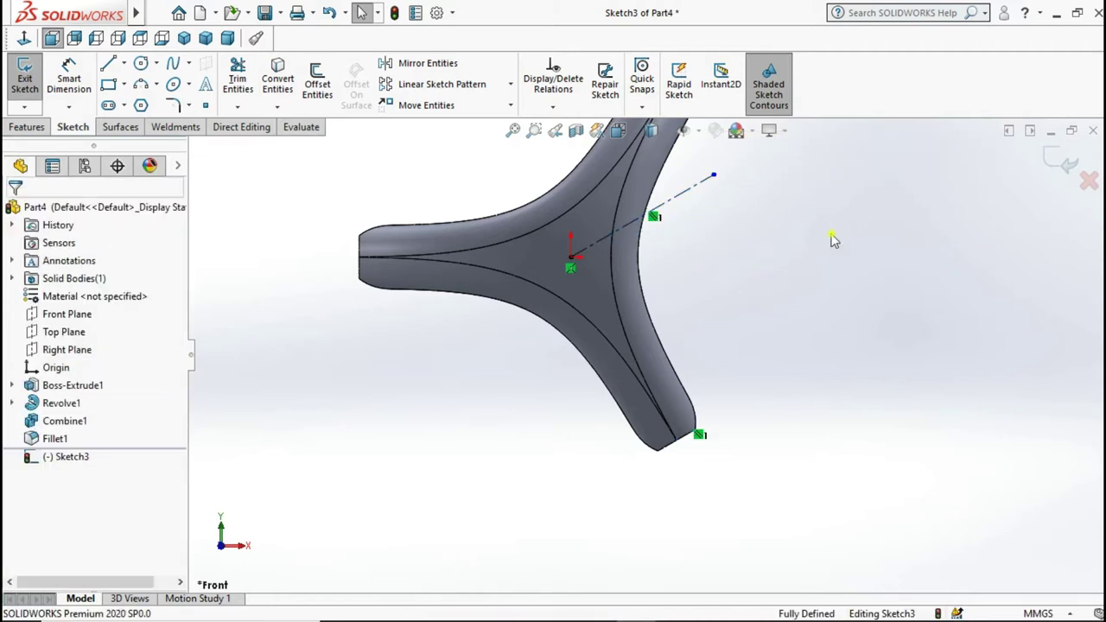
pyautogui.scroll(1, 832, 240)
pyautogui.scroll(1, 831, 241)
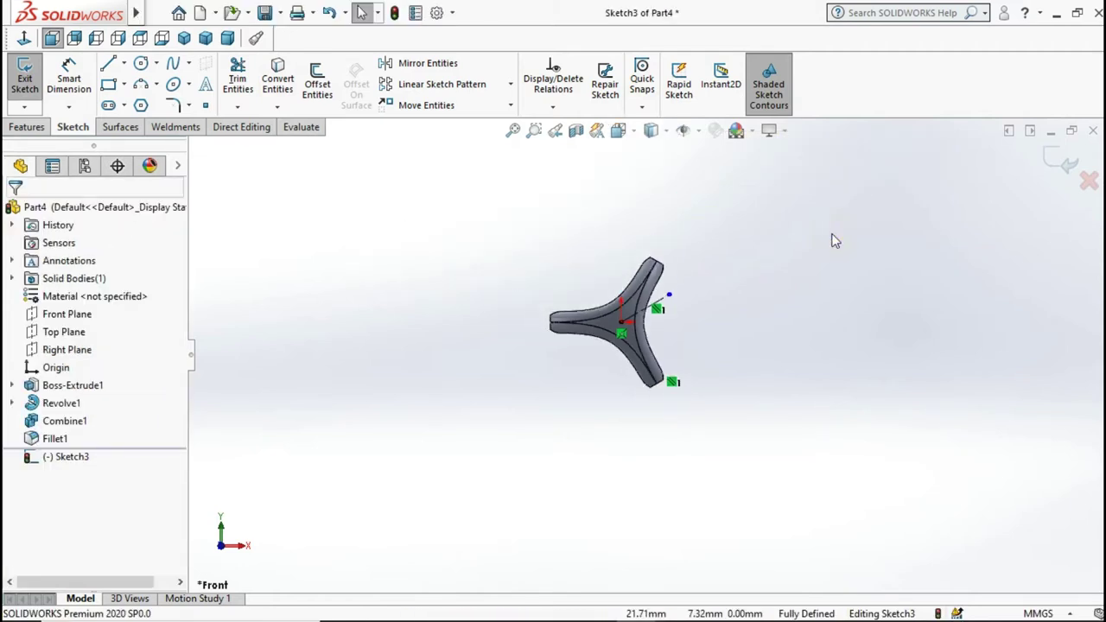
pyautogui.click(1057, 159)
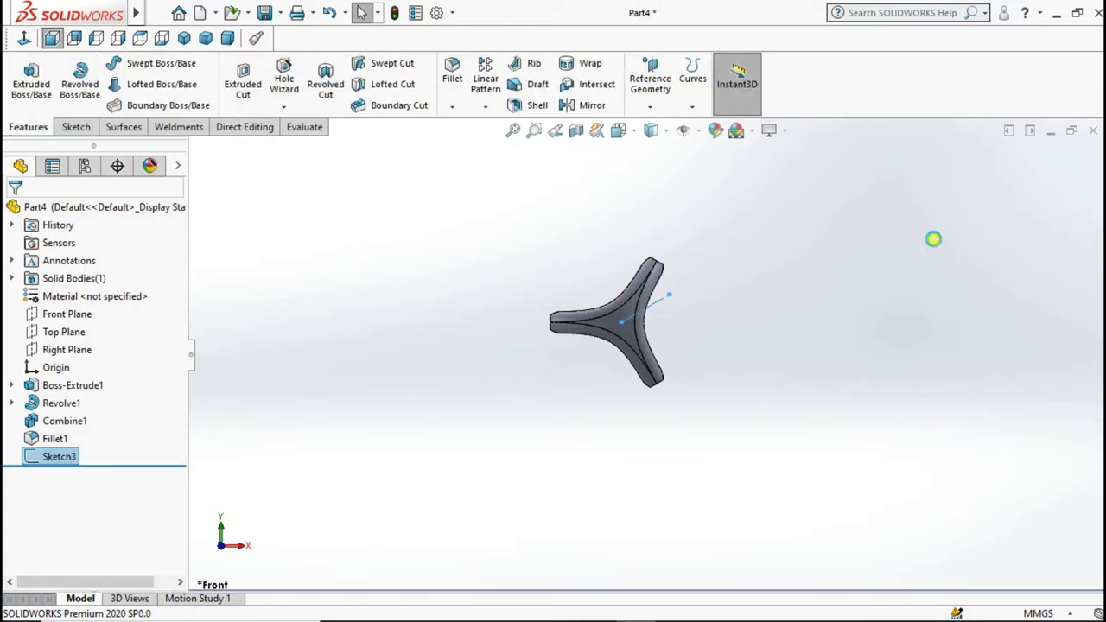
# Step: Set up Move/Copy Body on the filleted blade, rotating about Line1@Sketch3
pyautogui.click(933, 238)
pyautogui.moveTo(935, 245); pyautogui.dragTo(835, 262, button='middle')
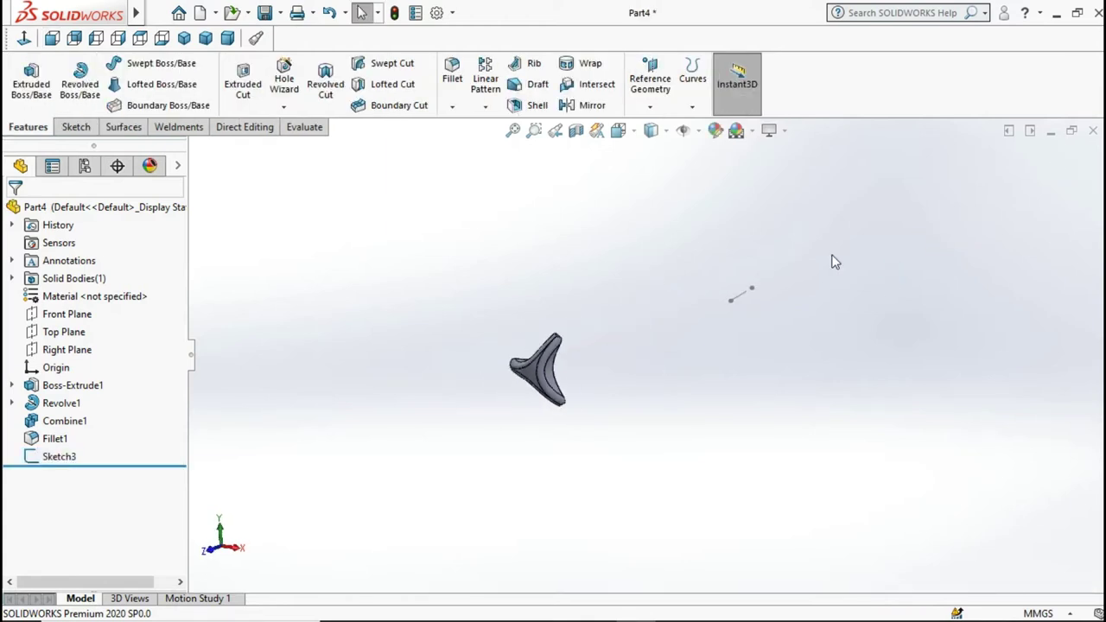
pyautogui.moveTo(387, 268); pyautogui.dragTo(367, 253, button='middle')
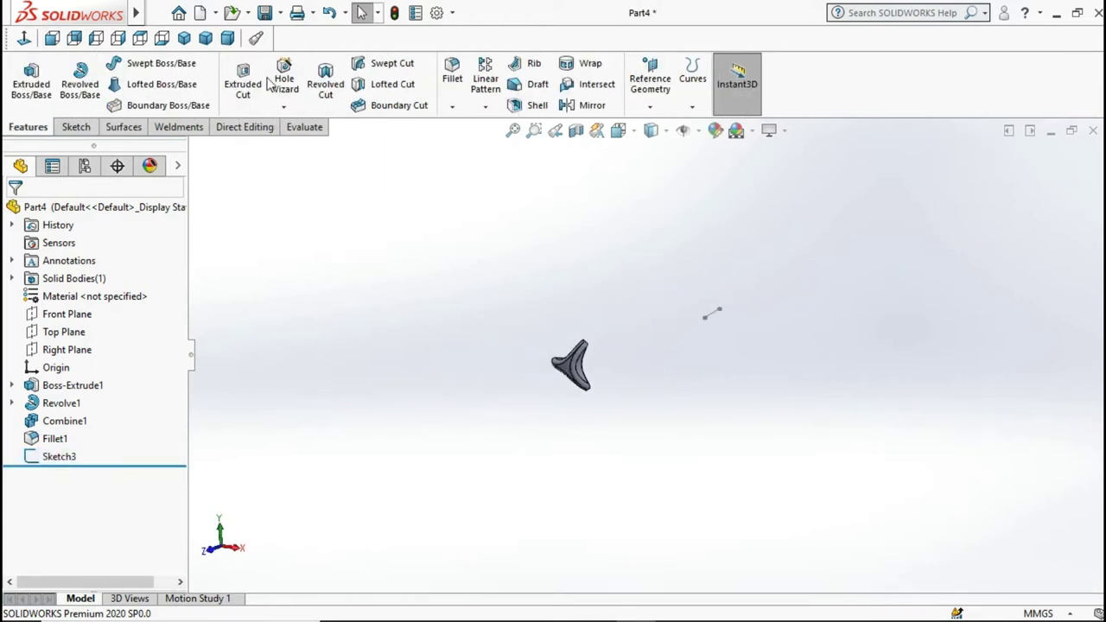
pyautogui.moveTo(136, 13)
pyautogui.click(251, 13)
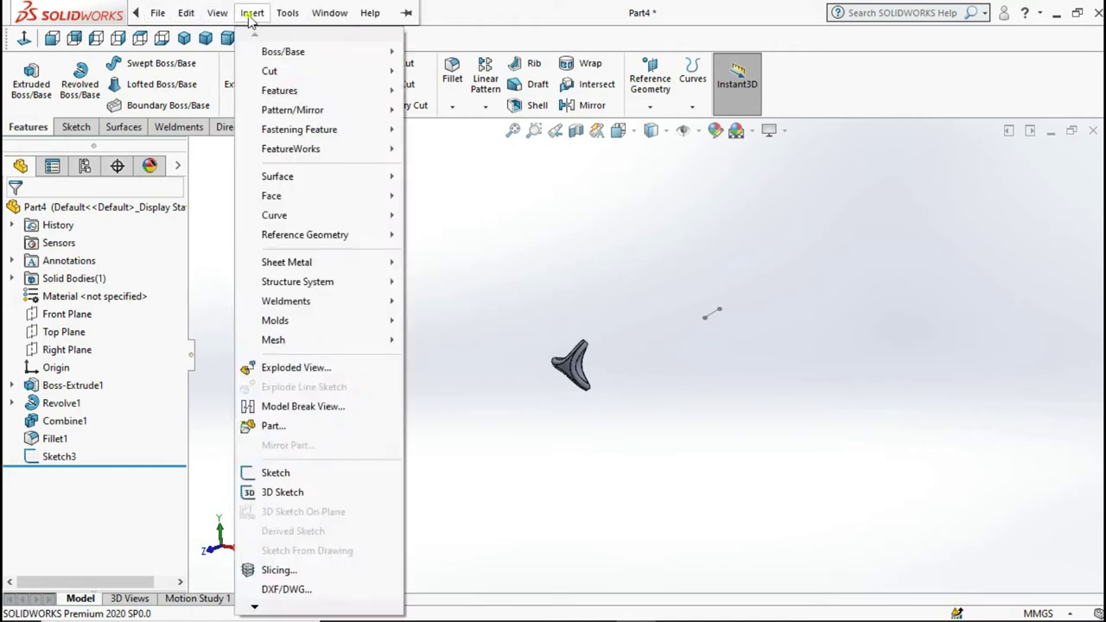
pyautogui.moveTo(279, 91)
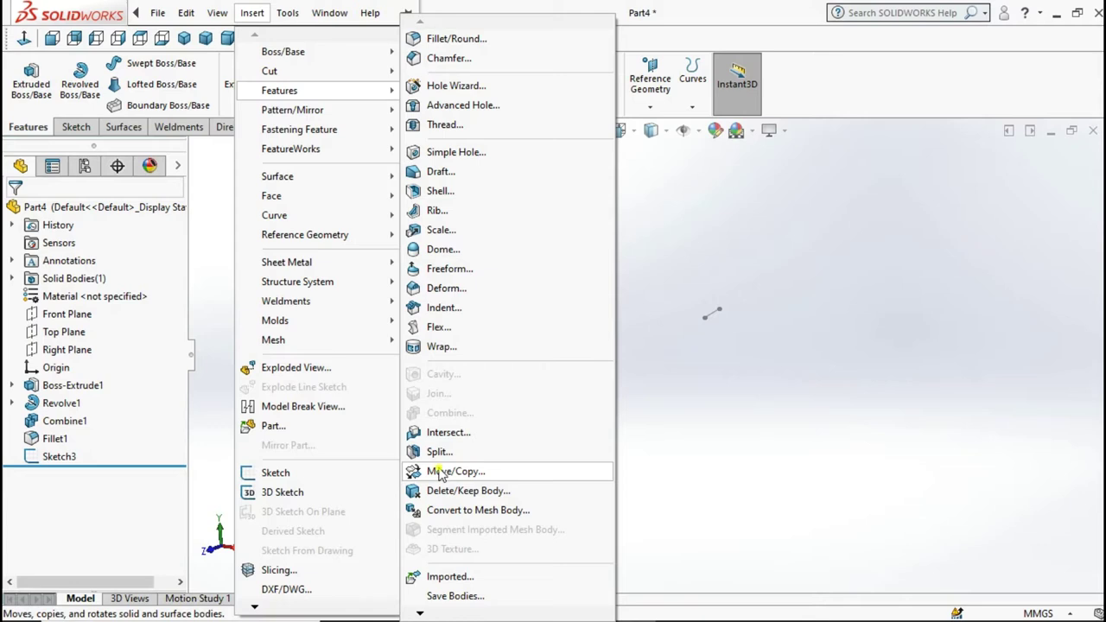
pyautogui.click(438, 472)
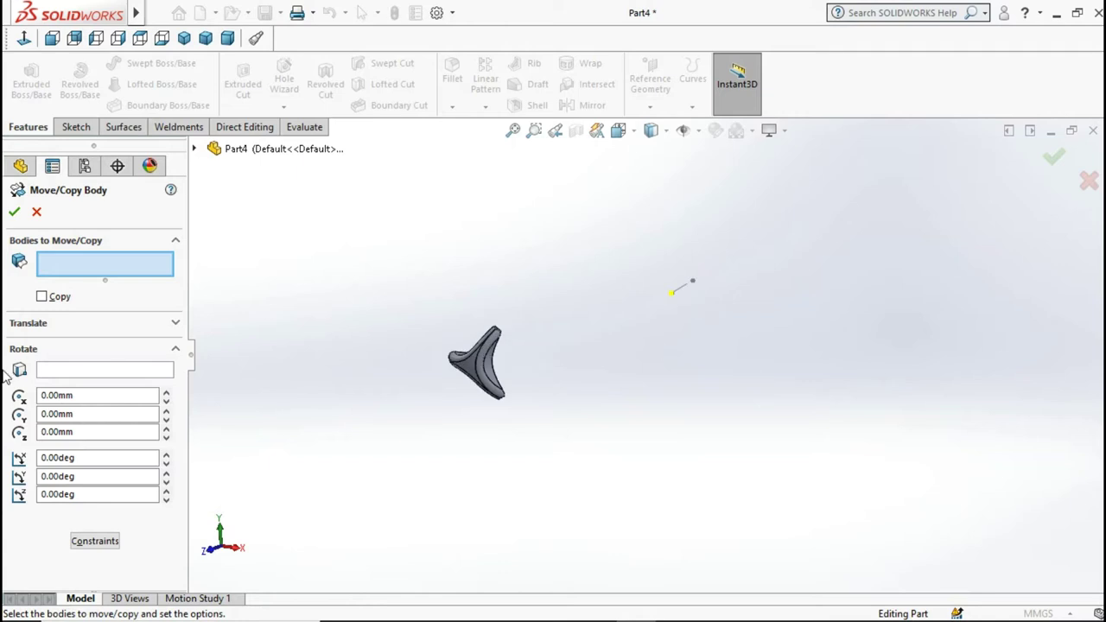
pyautogui.click(481, 367)
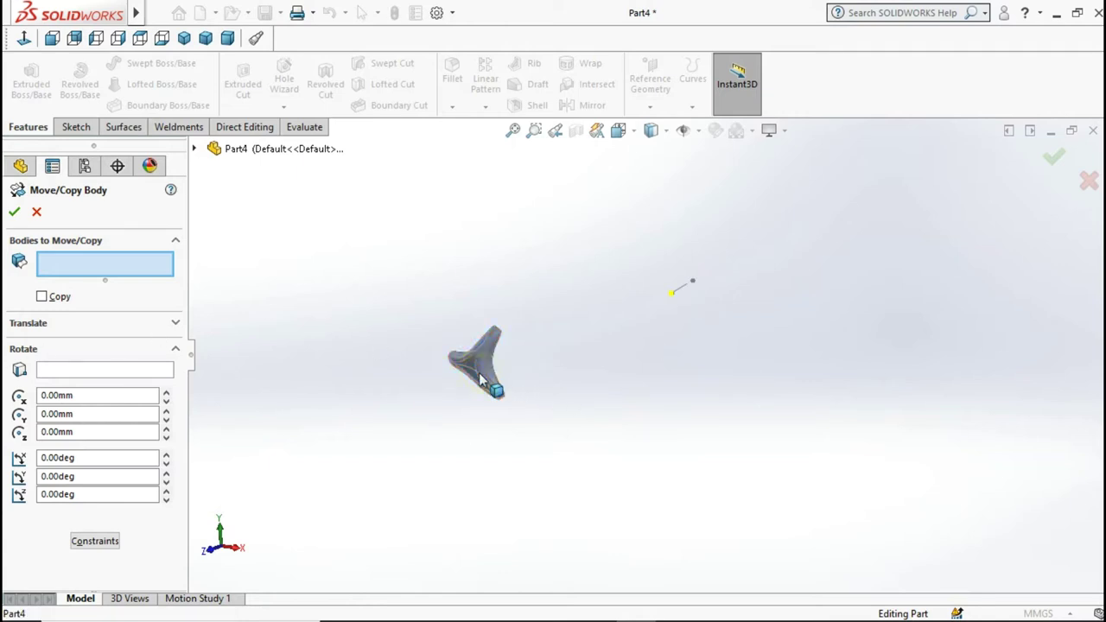
pyautogui.click(63, 374)
pyautogui.scroll(-3, 691, 298)
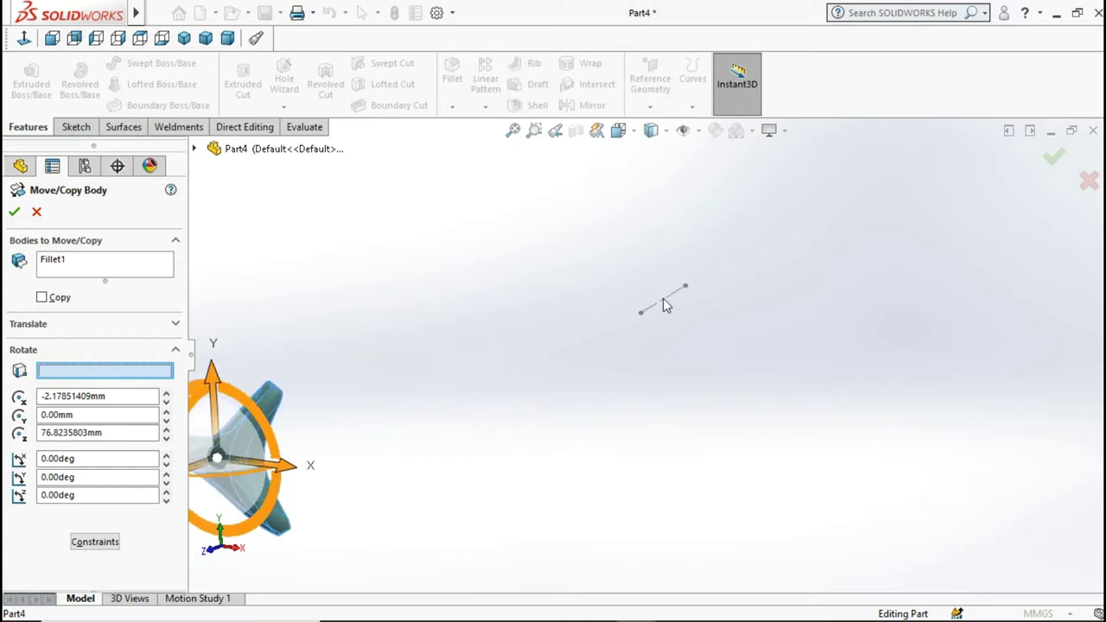
pyautogui.scroll(-2, 665, 305)
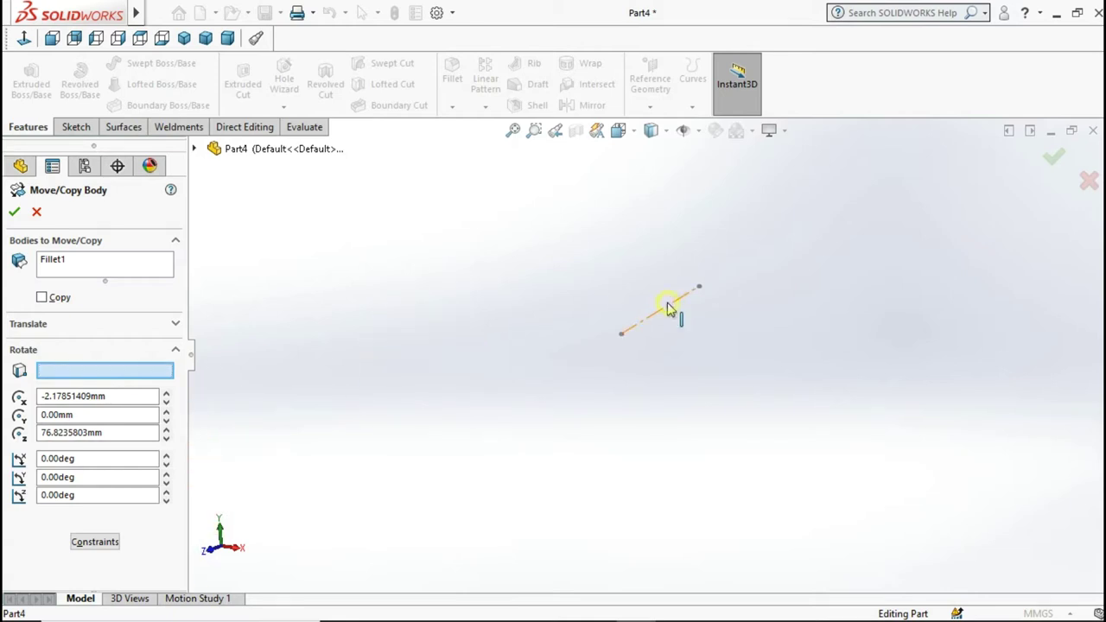
pyautogui.click(670, 308)
pyautogui.scroll(3, 539, 329)
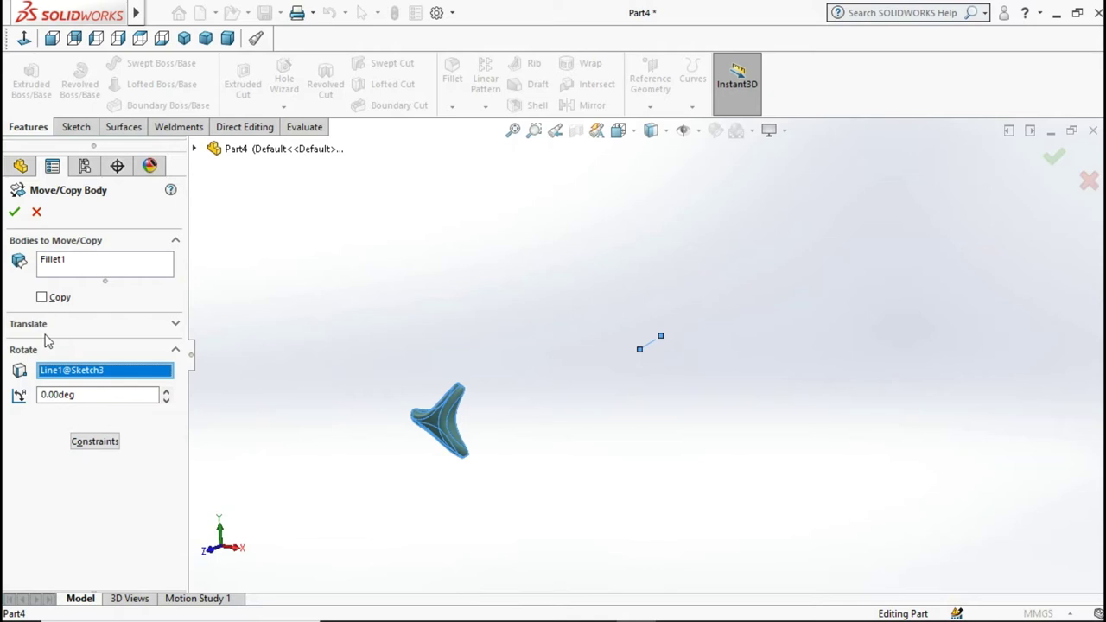
# Step: Make 6 copies of the blade at 7.50° rotation each and confirm
pyautogui.click(40, 298)
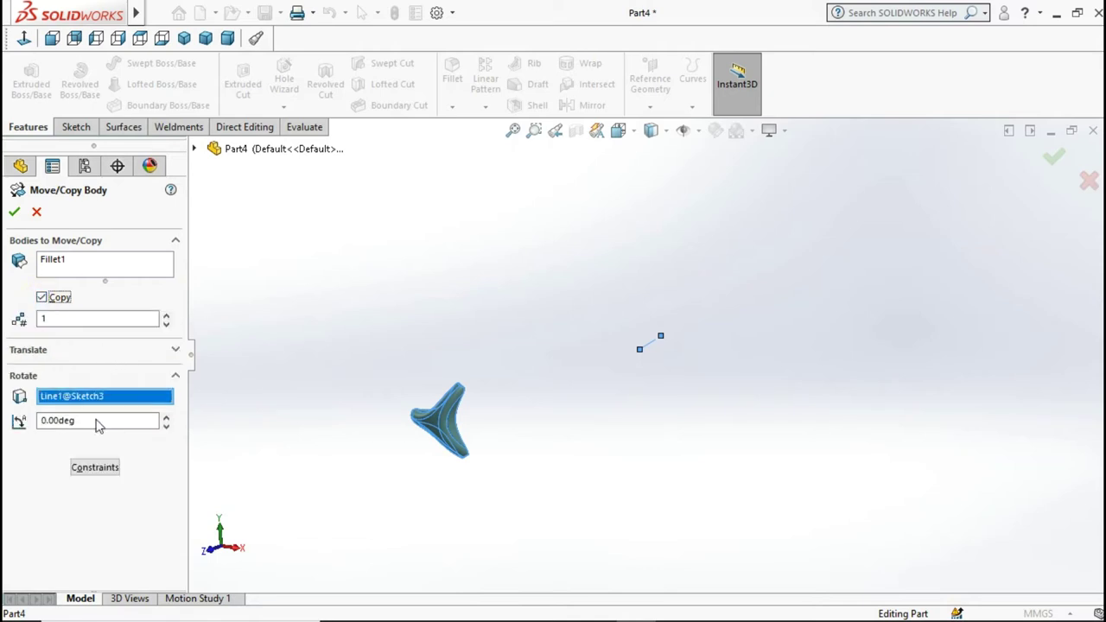
pyautogui.moveTo(95, 424); pyautogui.dragTo(6, 415)
pyautogui.write('7.5')
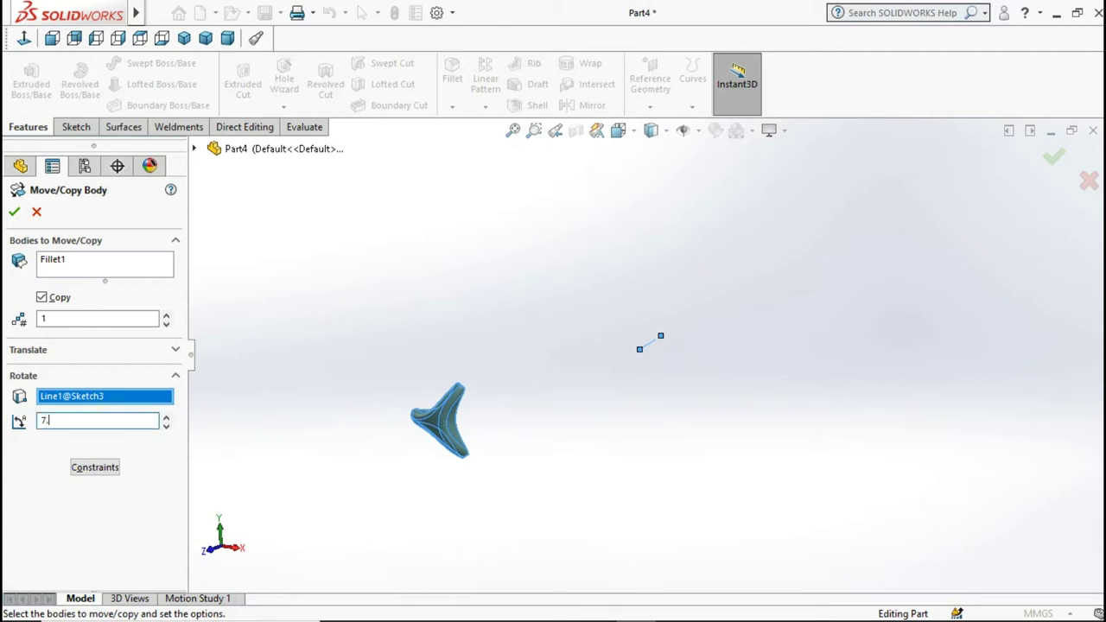
pyautogui.click(240, 283)
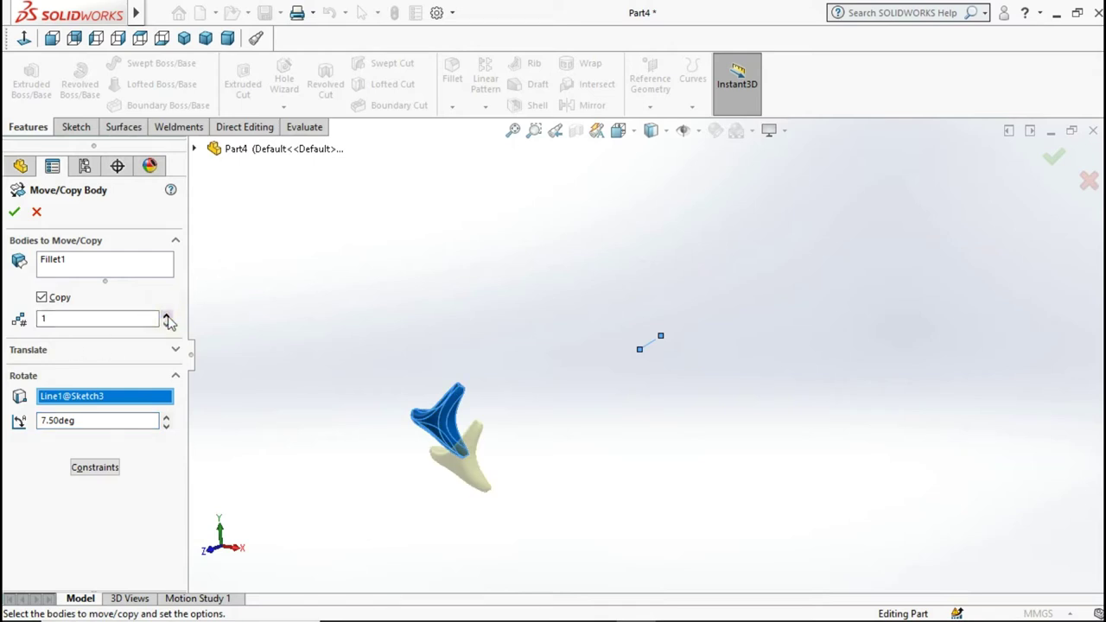
pyautogui.doubleClick(167, 317)
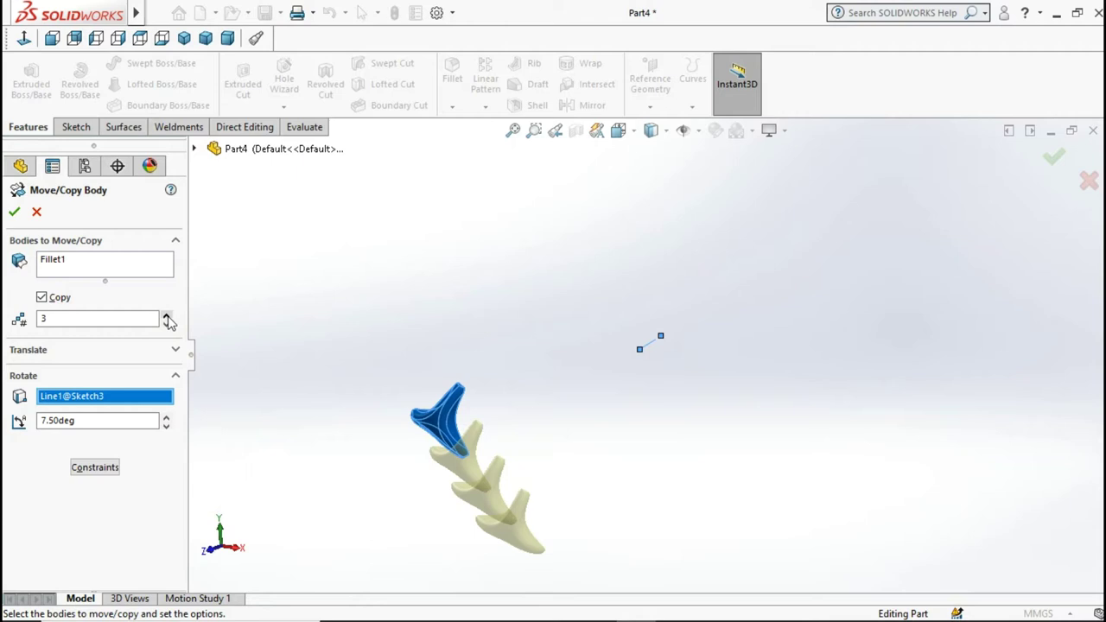
pyautogui.tripleClick(167, 317)
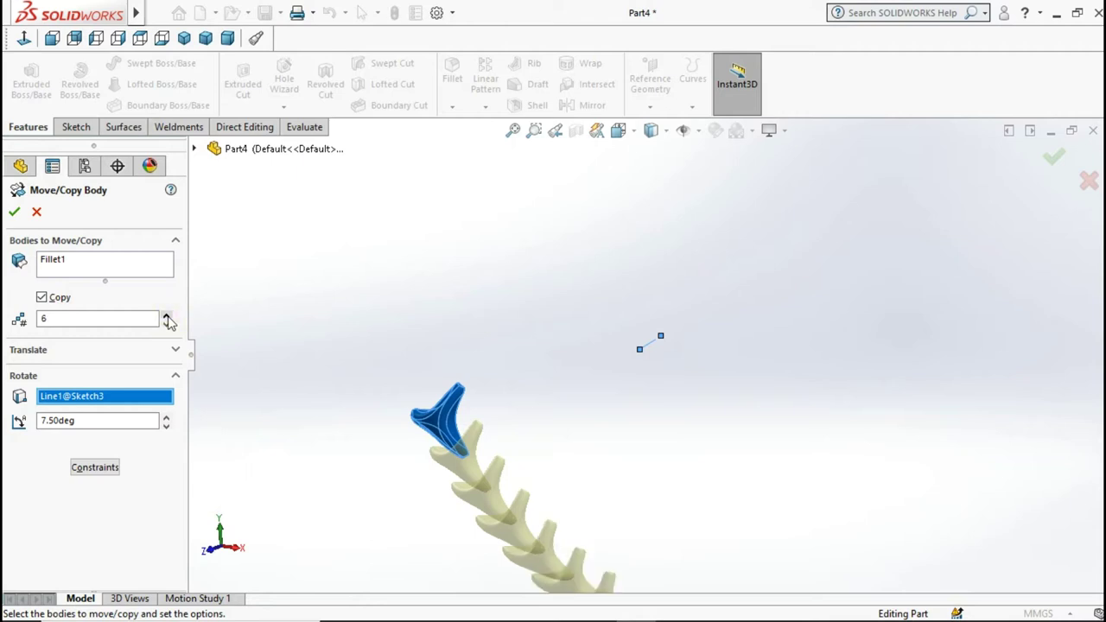
pyautogui.press('z')
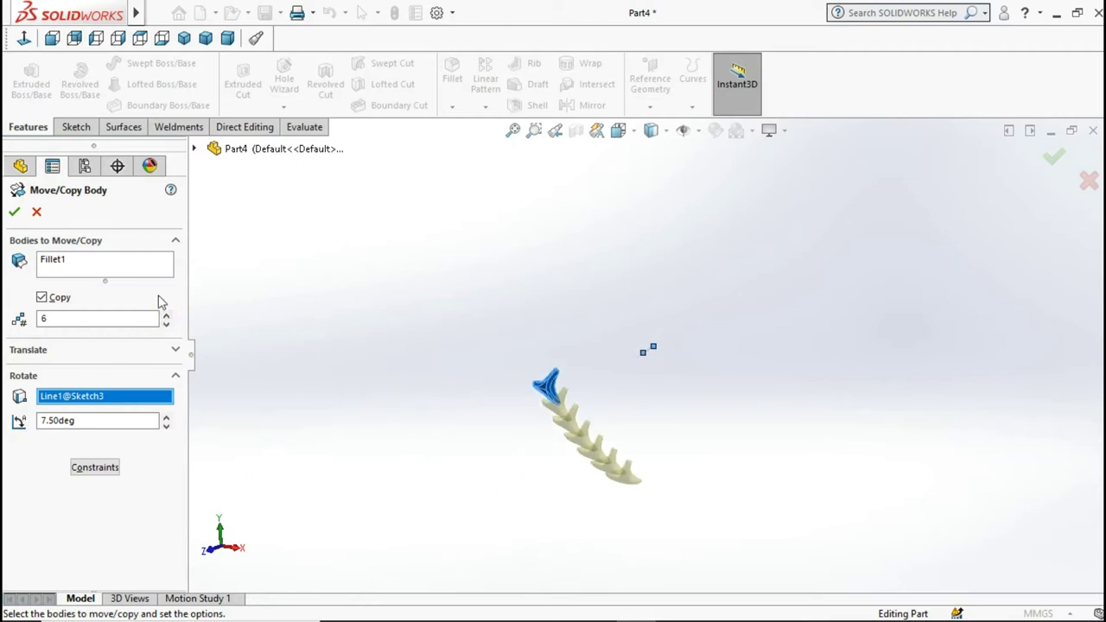
pyautogui.click(15, 212)
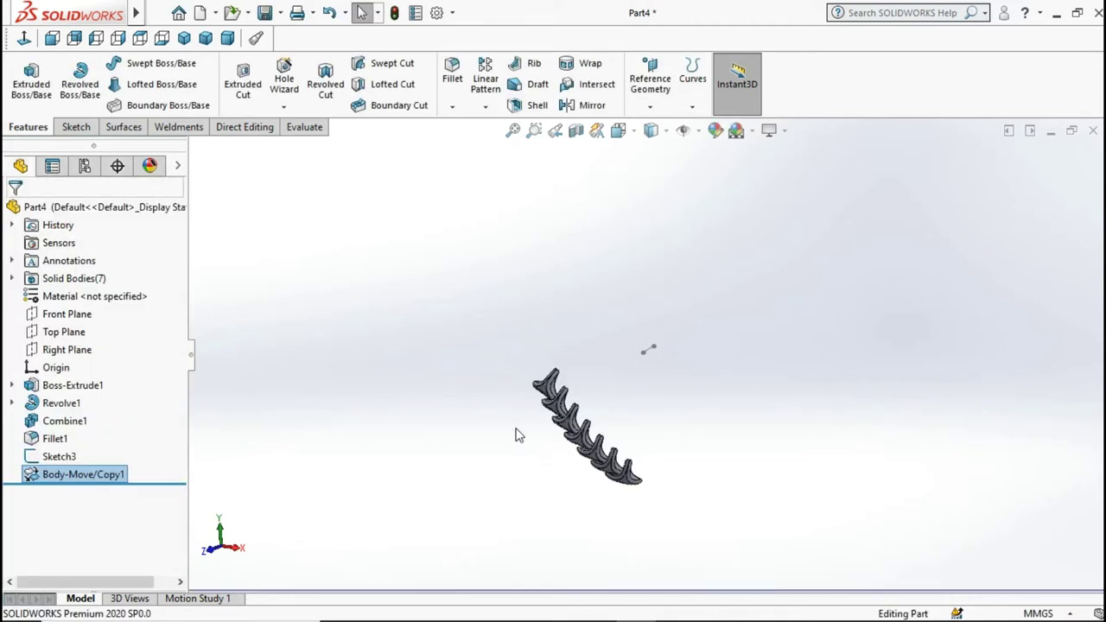
# Step: Combine all seven blade bodies into one solid, then start a Front Plane sketch
pyautogui.scroll(-3, 617, 475)
pyautogui.moveTo(643, 501)
pyautogui.mouseDown(button='middle')
pyautogui.moveTo(509, 528)
pyautogui.moveTo(508, 458)
pyautogui.mouseUp(button='middle')
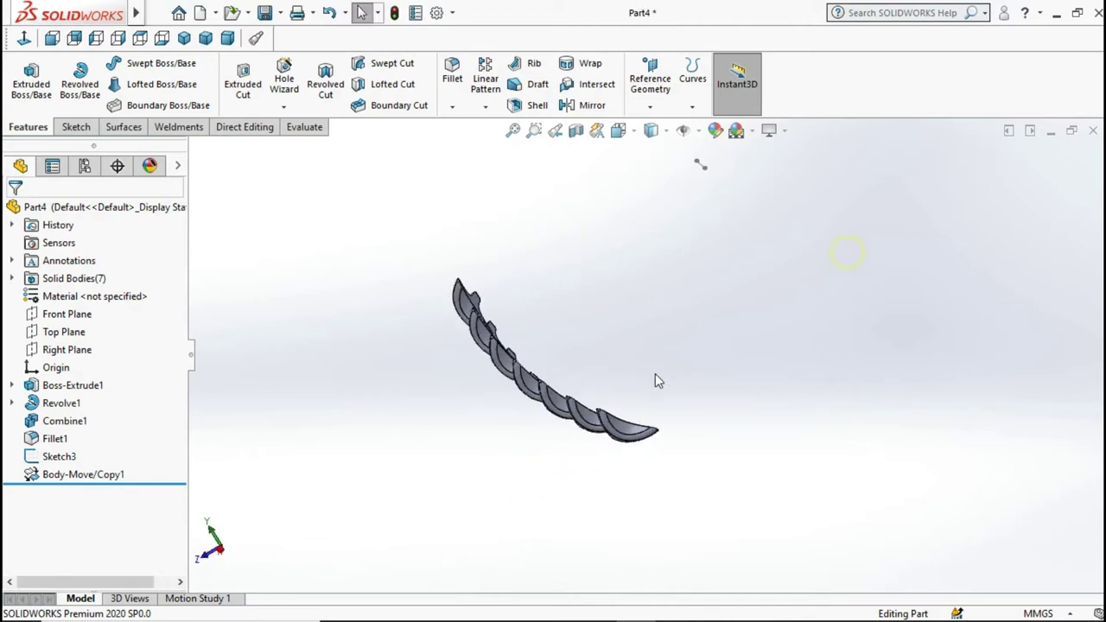
pyautogui.moveTo(655, 374); pyautogui.dragTo(612, 327, button='middle')
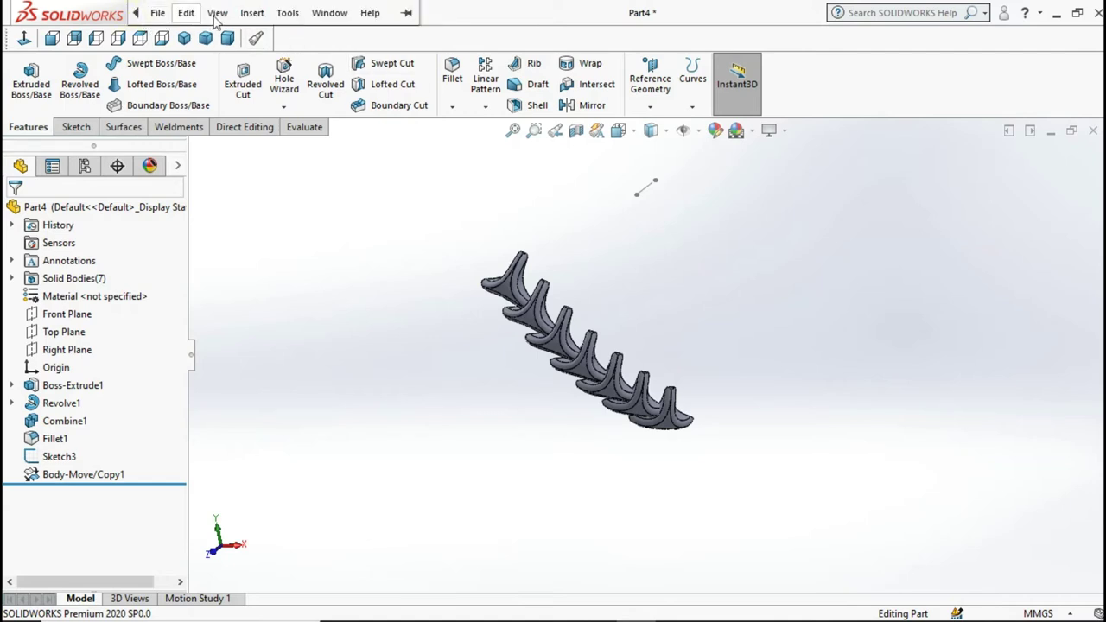
pyautogui.click(253, 13)
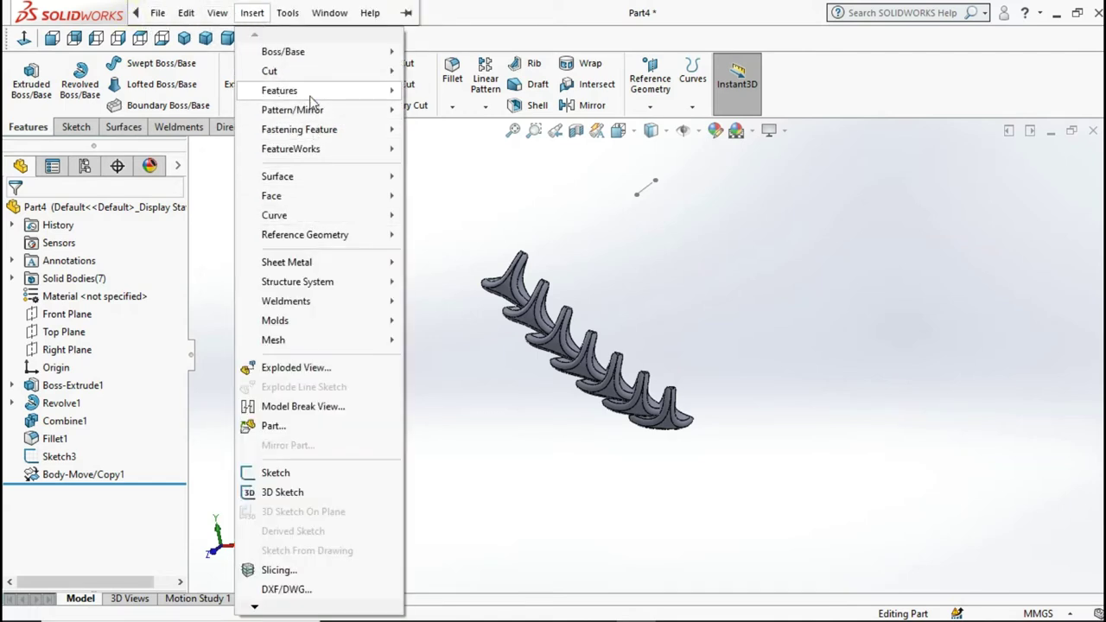
pyautogui.moveTo(279, 91)
pyautogui.click(444, 413)
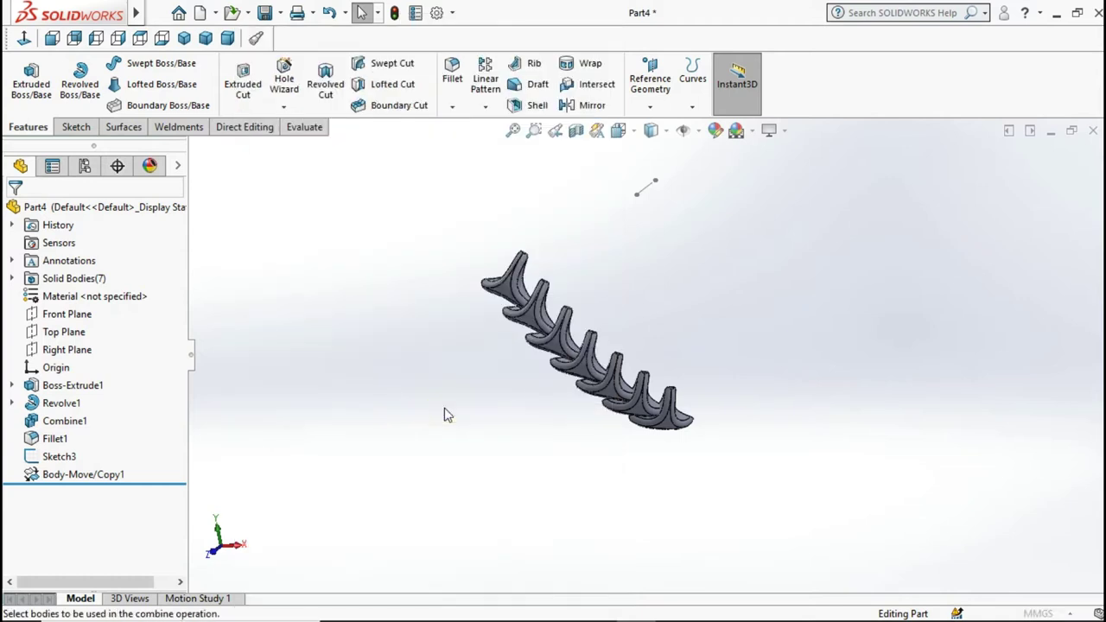
pyautogui.moveTo(432, 198); pyautogui.dragTo(794, 517)
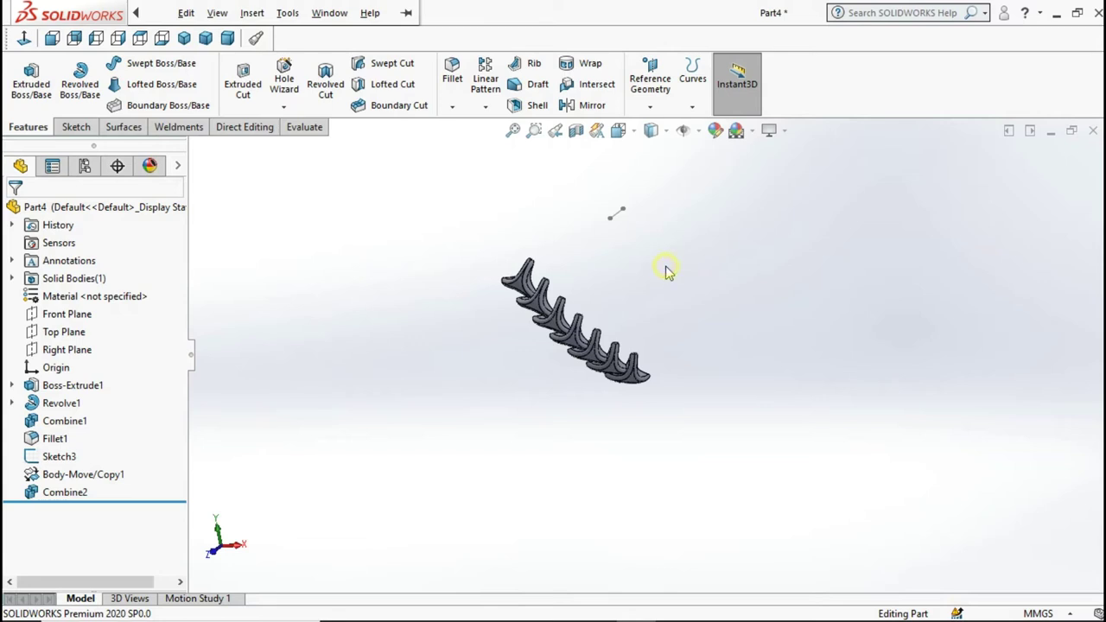
pyautogui.click(70, 314)
pyautogui.click(92, 297)
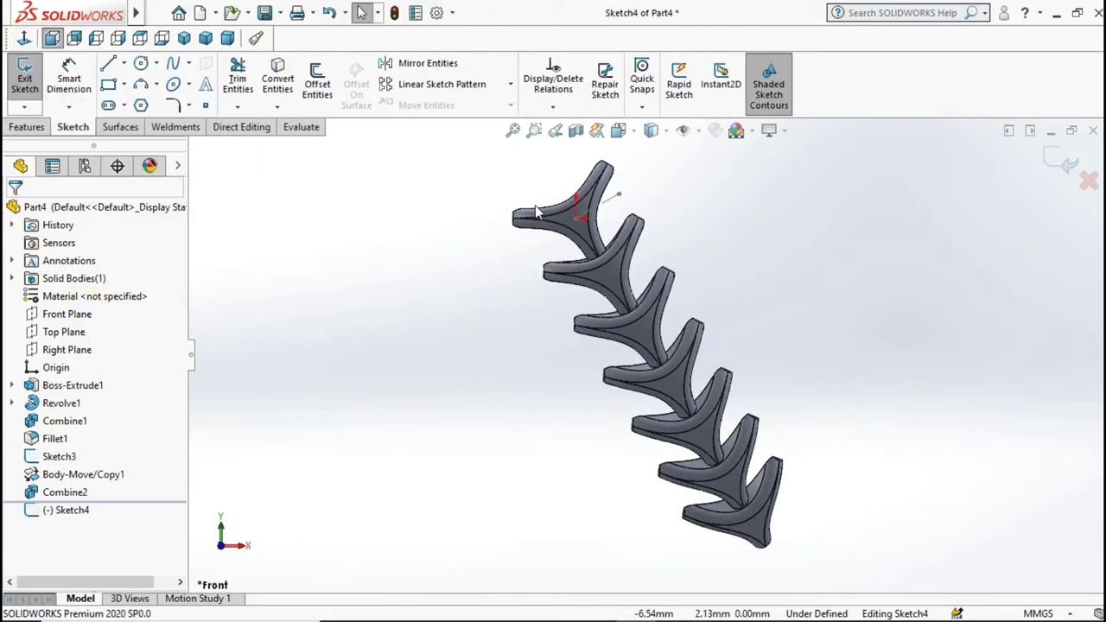
# Step: Sketch a corner rectangle with its bottom edge dimensioned 7 mm from the origin
pyautogui.scroll(2, 647, 222)
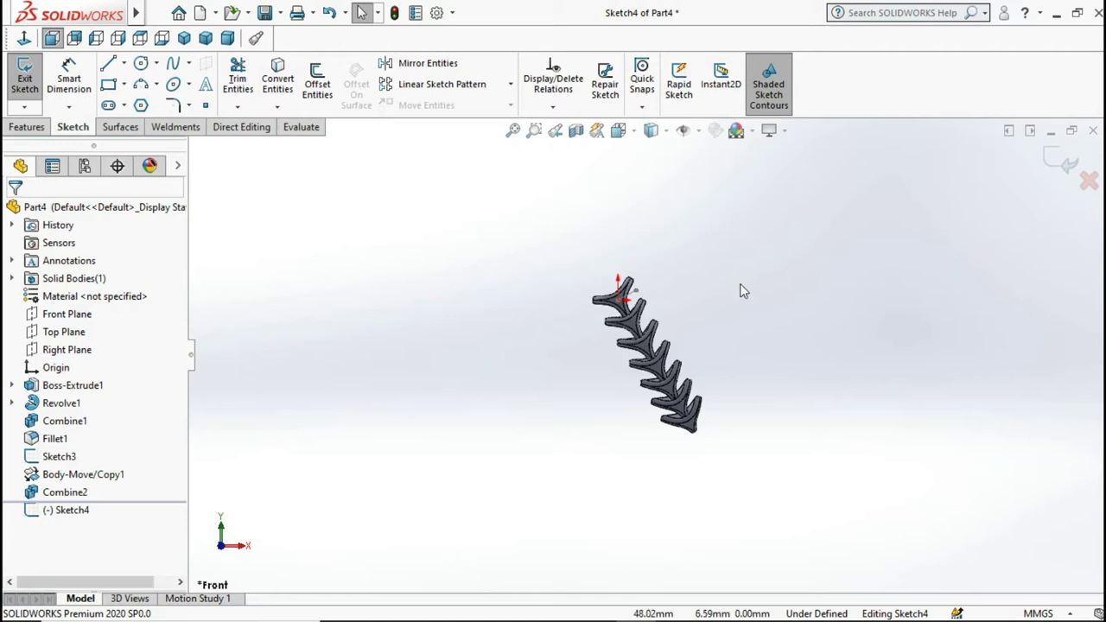
pyautogui.scroll(2, 643, 274)
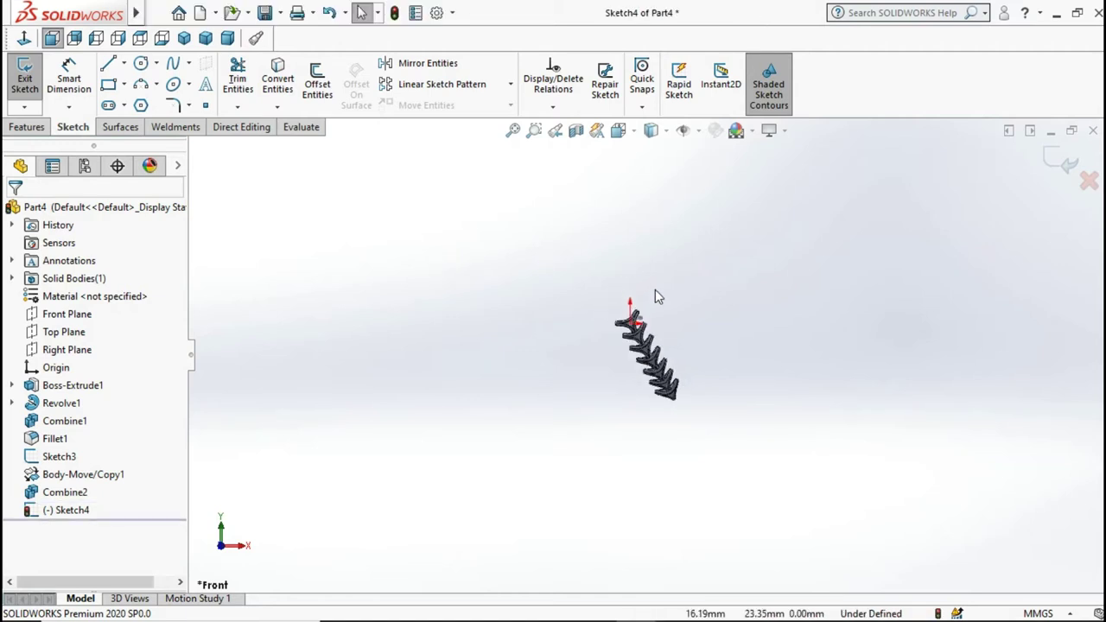
pyautogui.scroll(-2, 656, 292)
pyautogui.click(108, 84)
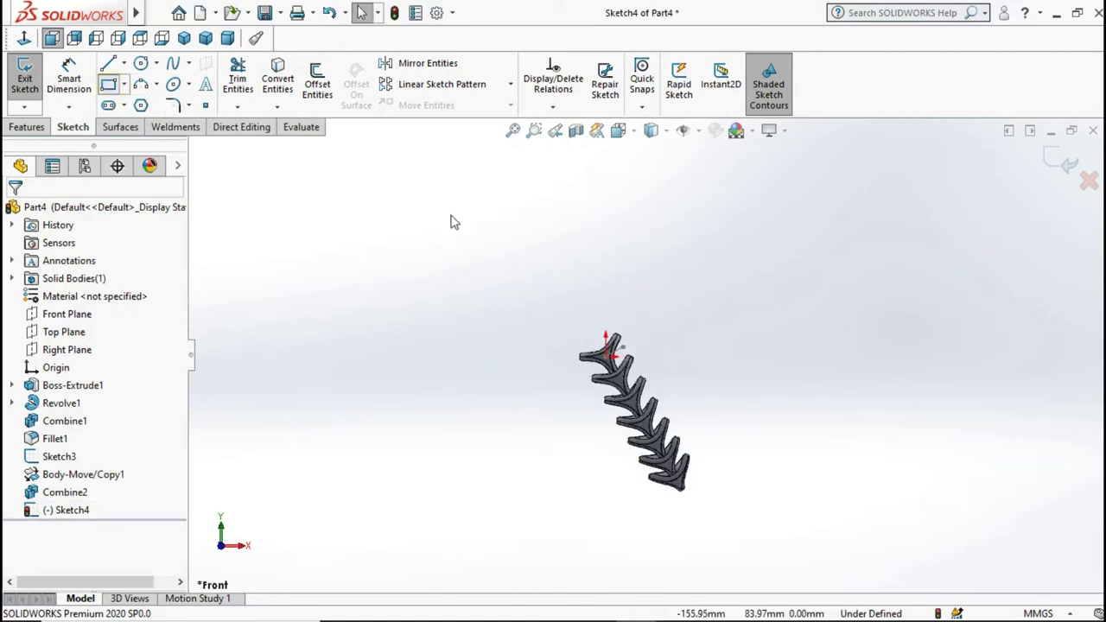
pyautogui.click(568, 280)
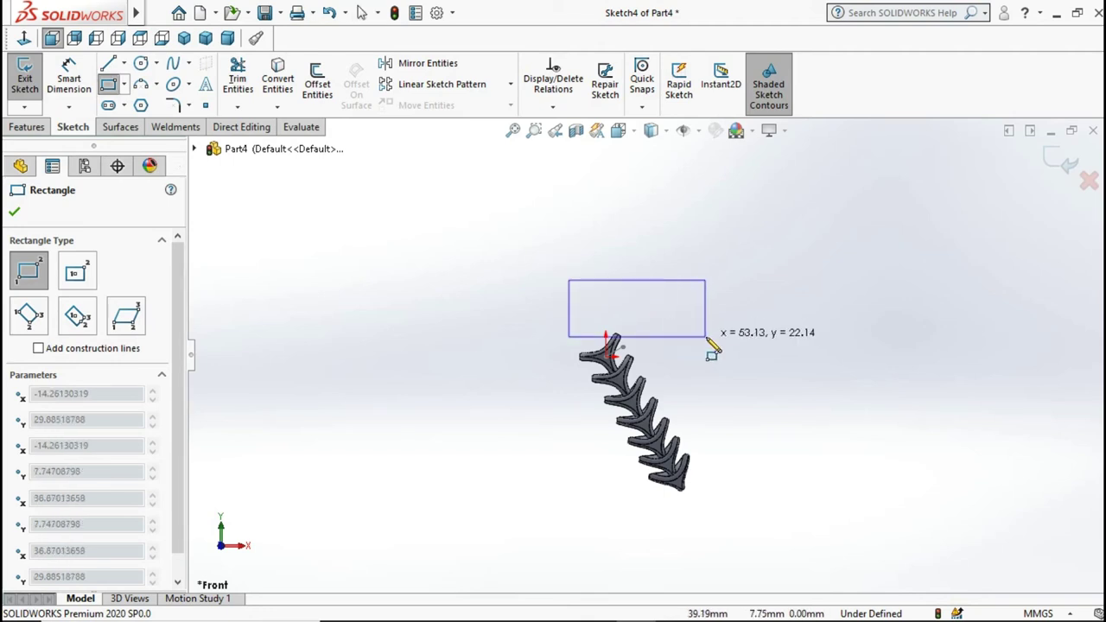
pyautogui.click(713, 312)
pyautogui.press('Escape')
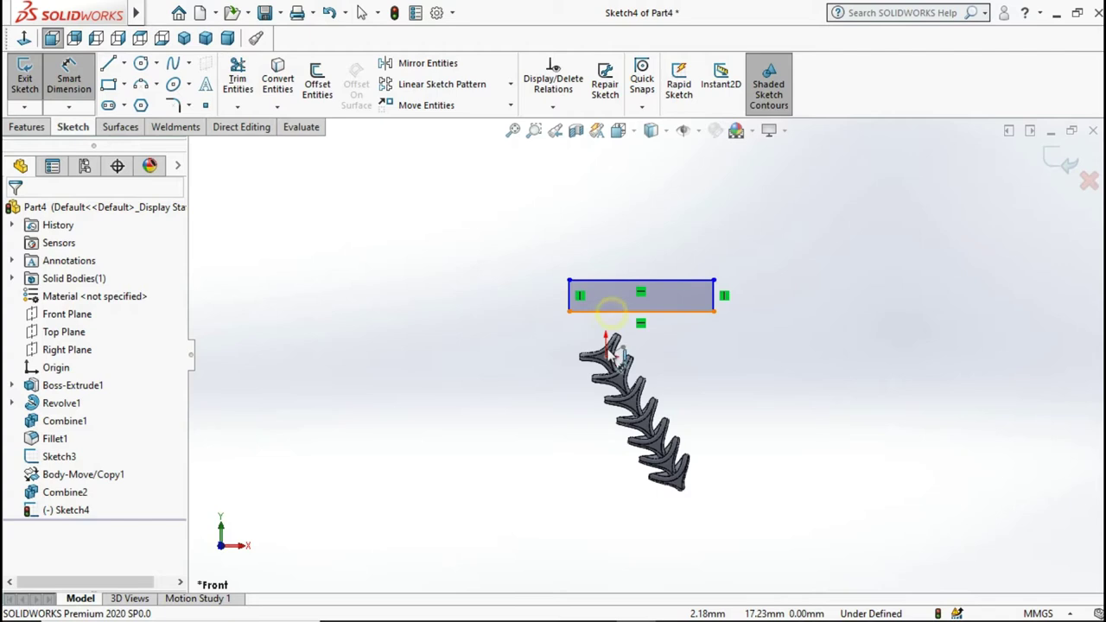
pyautogui.click(613, 312)
pyautogui.click(609, 356)
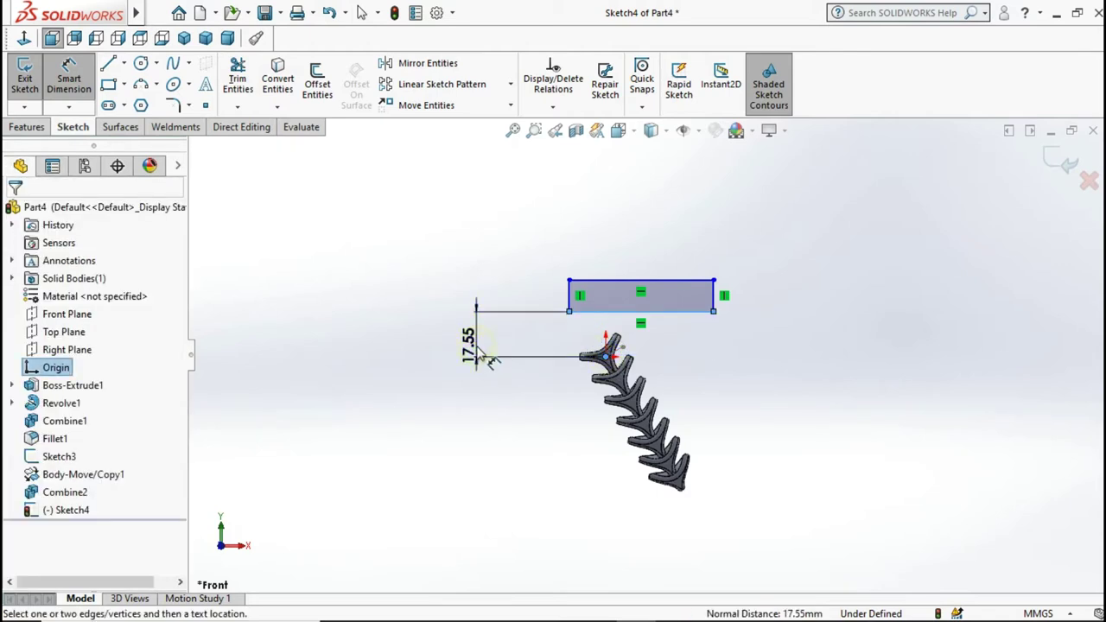
pyautogui.click(484, 358)
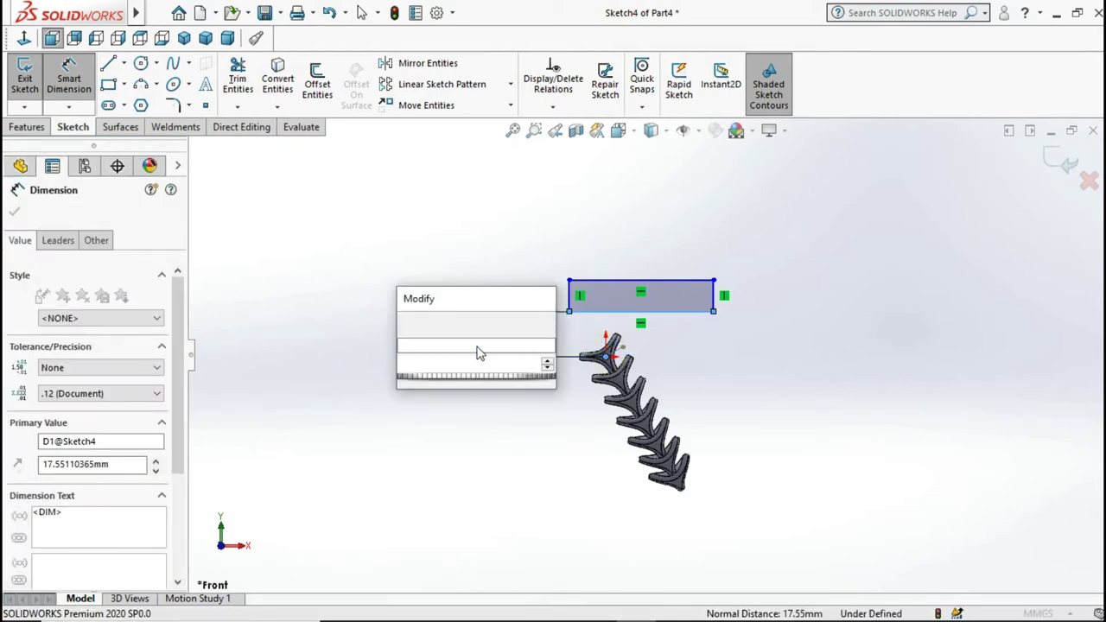
pyautogui.press('Return')
pyautogui.write('7')
pyautogui.press('Return')
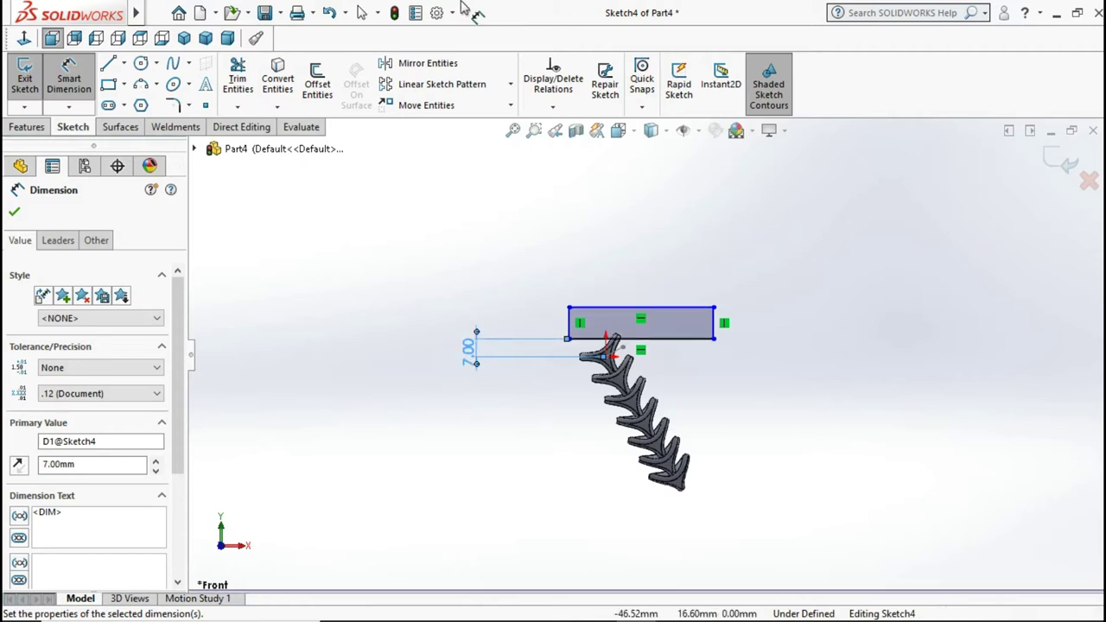
pyautogui.click(364, 14)
# Step: Extrude-cut the rectangle Through All to flatten the top of the blade stack
pyautogui.moveTo(513, 168)
pyautogui.mouseDown(button='middle')
pyautogui.moveTo(651, 362)
pyautogui.moveTo(605, 329)
pyautogui.mouseUp(button='middle')
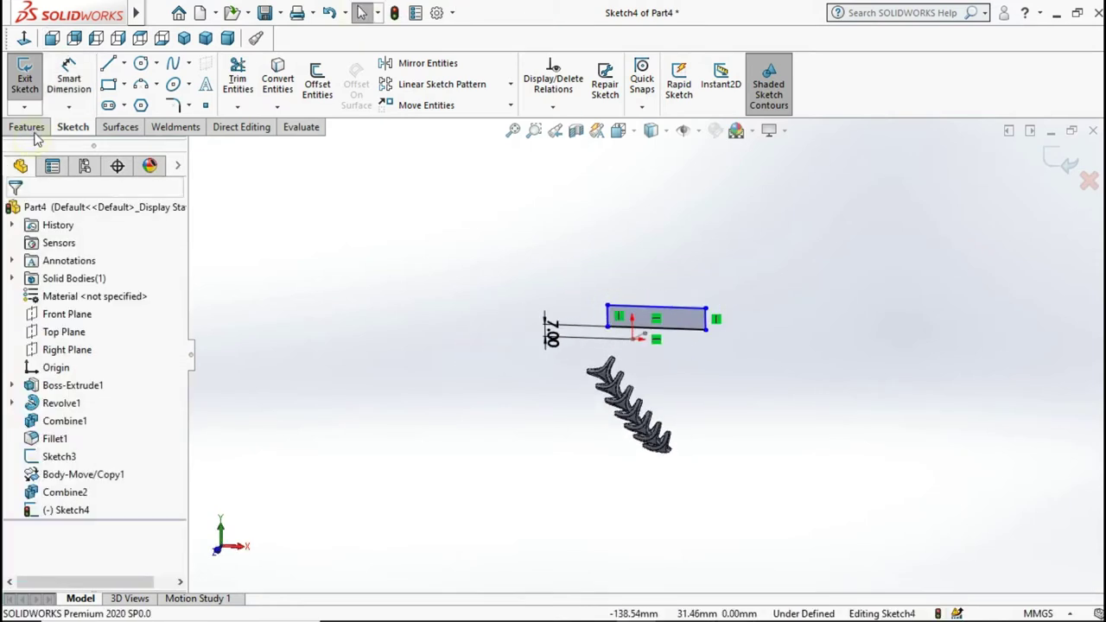
pyautogui.click(33, 129)
pyautogui.click(256, 96)
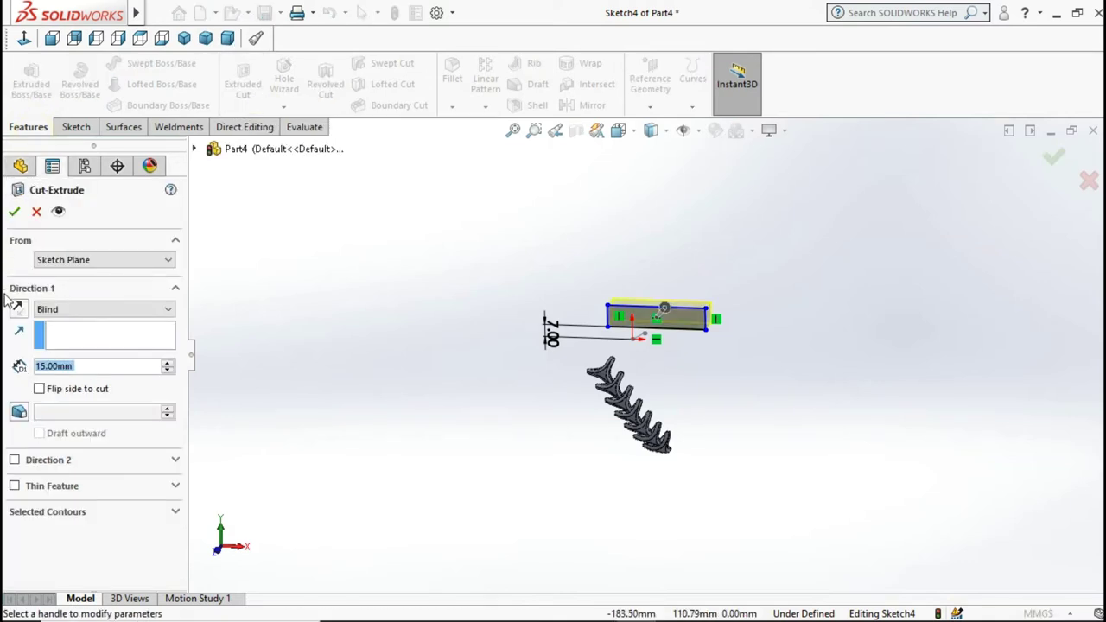
pyautogui.click(57, 309)
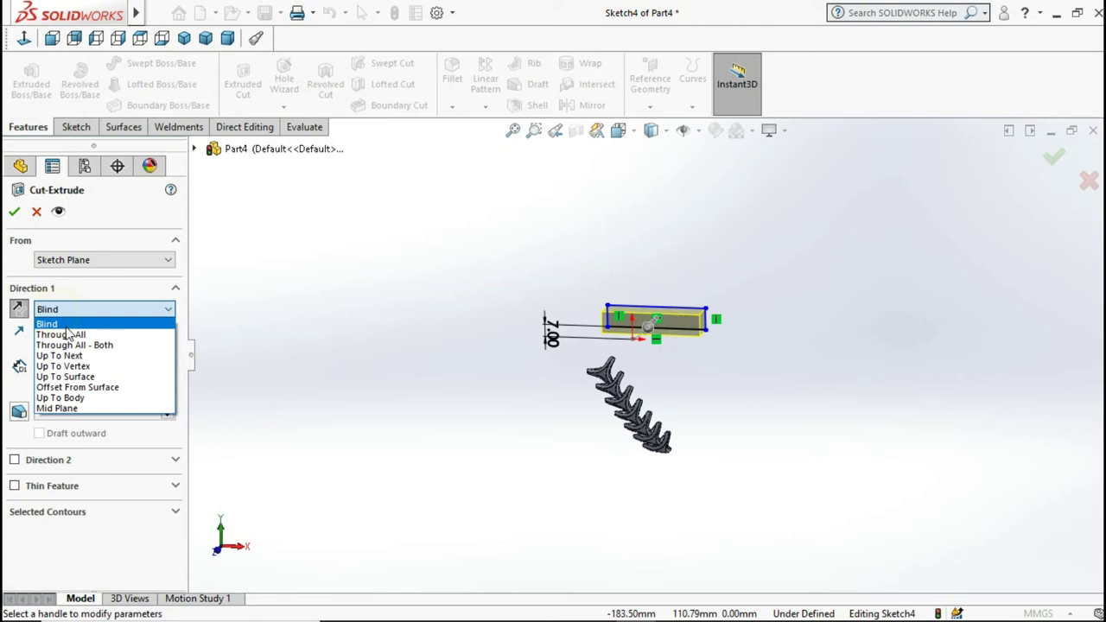
pyautogui.click(66, 332)
pyautogui.click(14, 211)
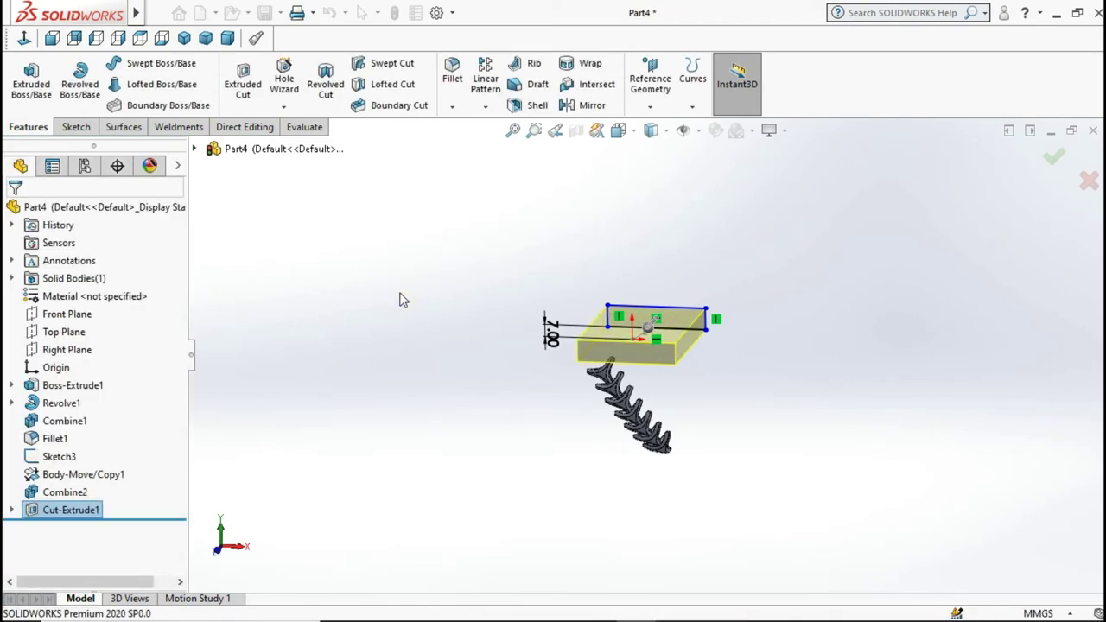
pyautogui.scroll(-2, 679, 404)
pyautogui.scroll(-2, 584, 318)
pyautogui.scroll(-2, 584, 319)
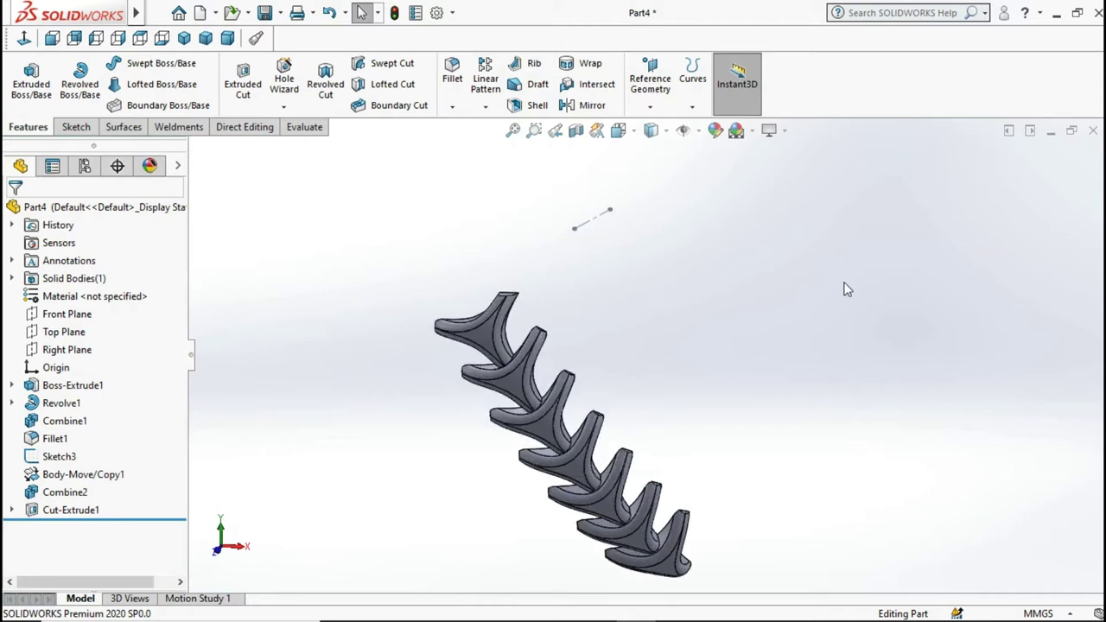
# Step: Create Axis1 at the intersection of the Front Plane and Right Plane
pyautogui.scroll(-1, 584, 319)
pyautogui.click(650, 105)
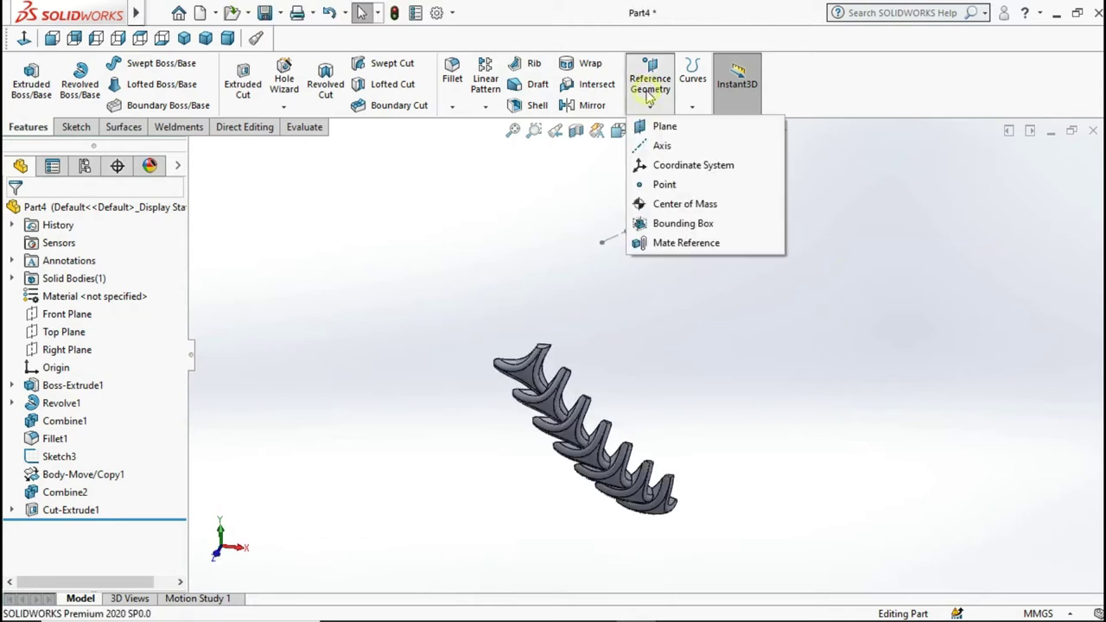
pyautogui.click(662, 149)
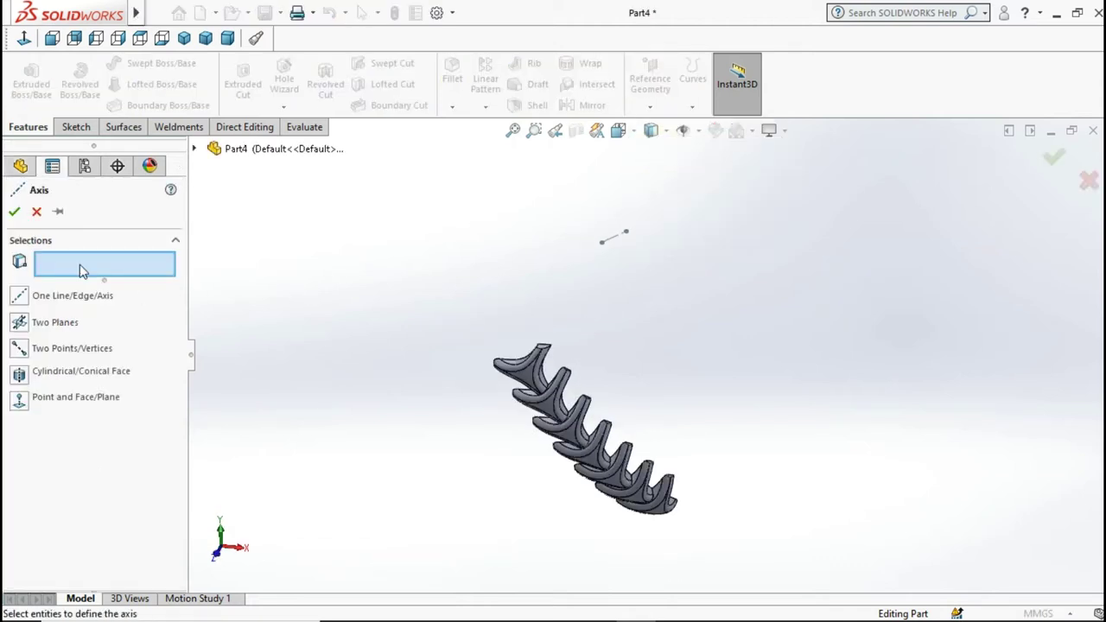
pyautogui.click(194, 148)
pyautogui.click(247, 257)
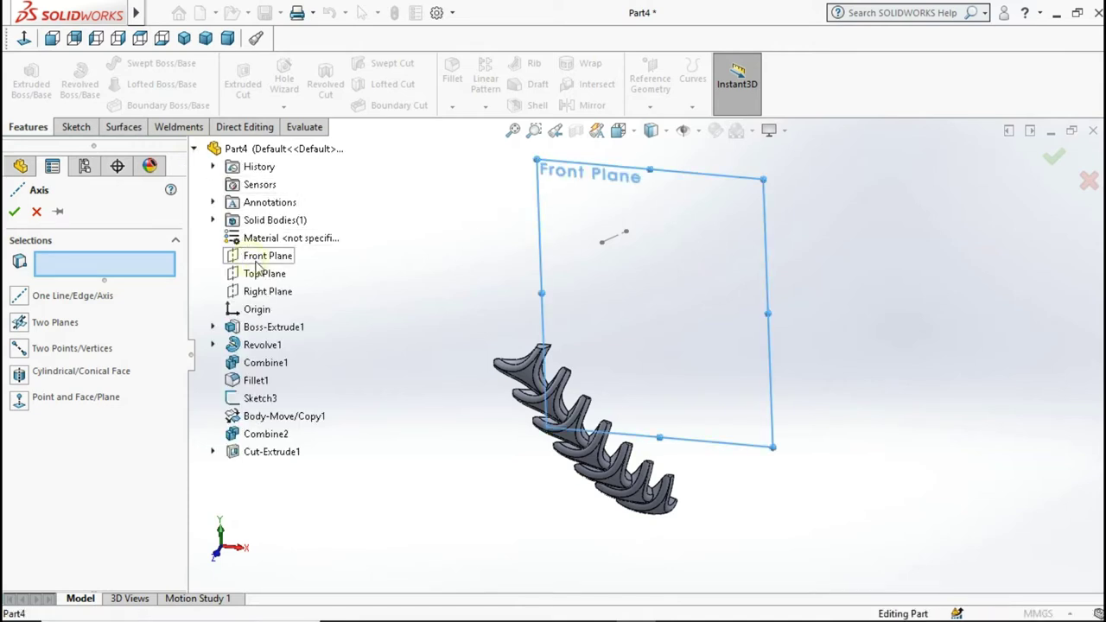
pyautogui.click(247, 292)
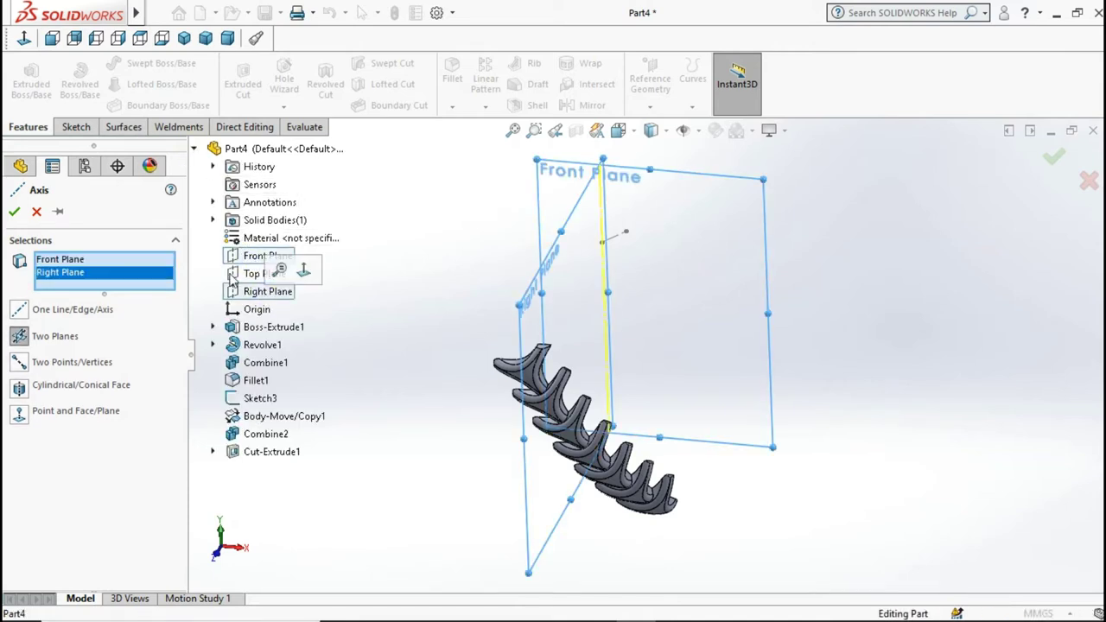
pyautogui.click(13, 210)
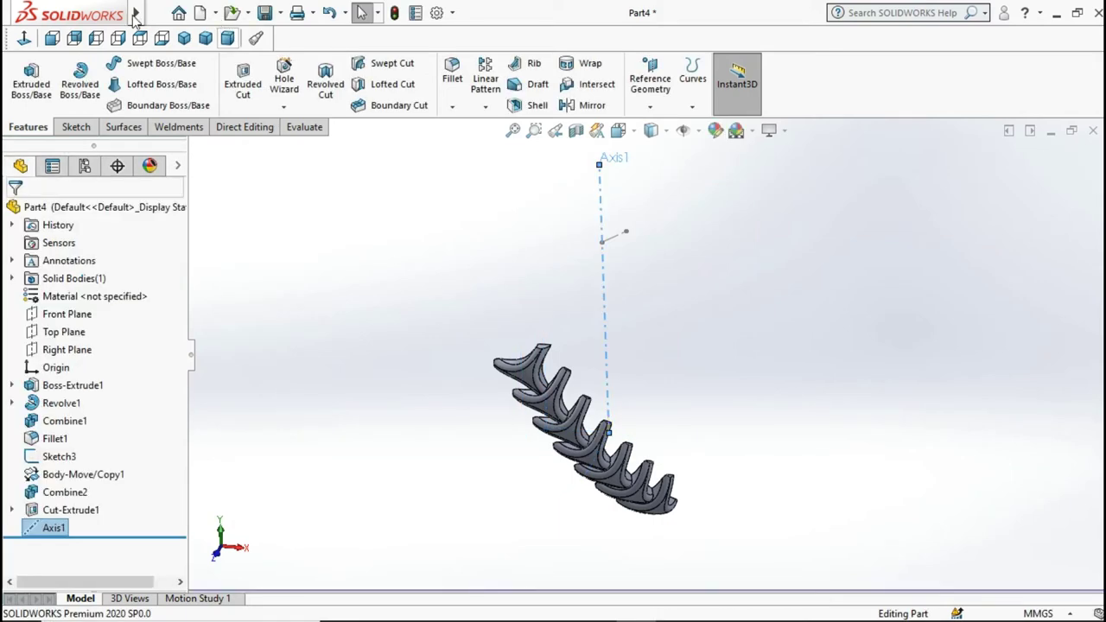
pyautogui.click(217, 12)
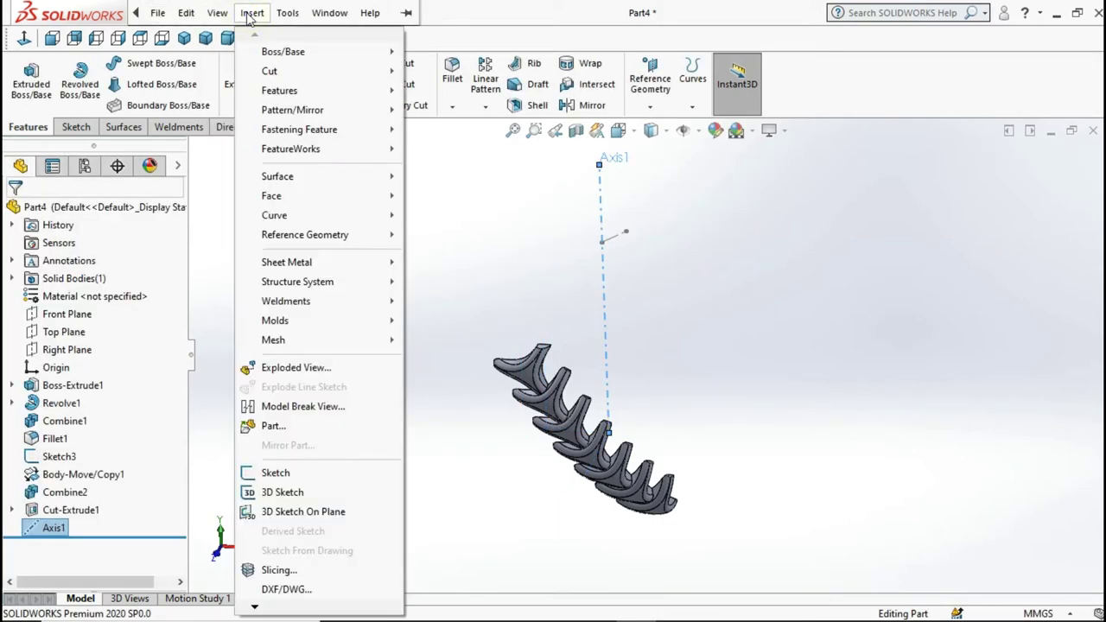
pyautogui.moveTo(279, 91)
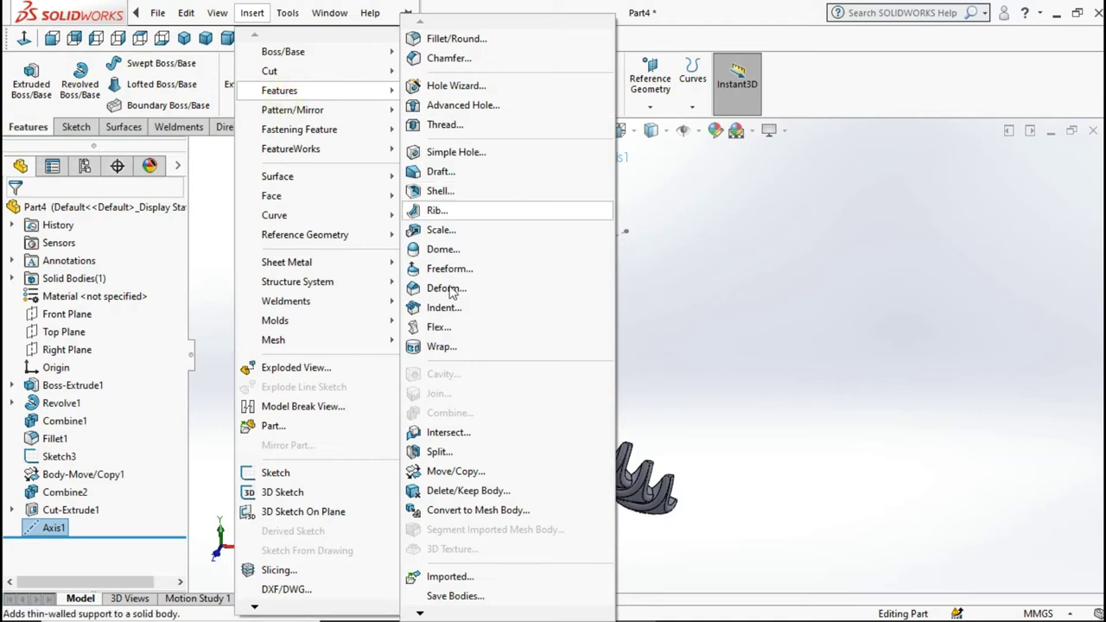
# Step: Start a Move/Copy Body that copies the cut blade strip, rotating about Axis1
pyautogui.click(432, 471)
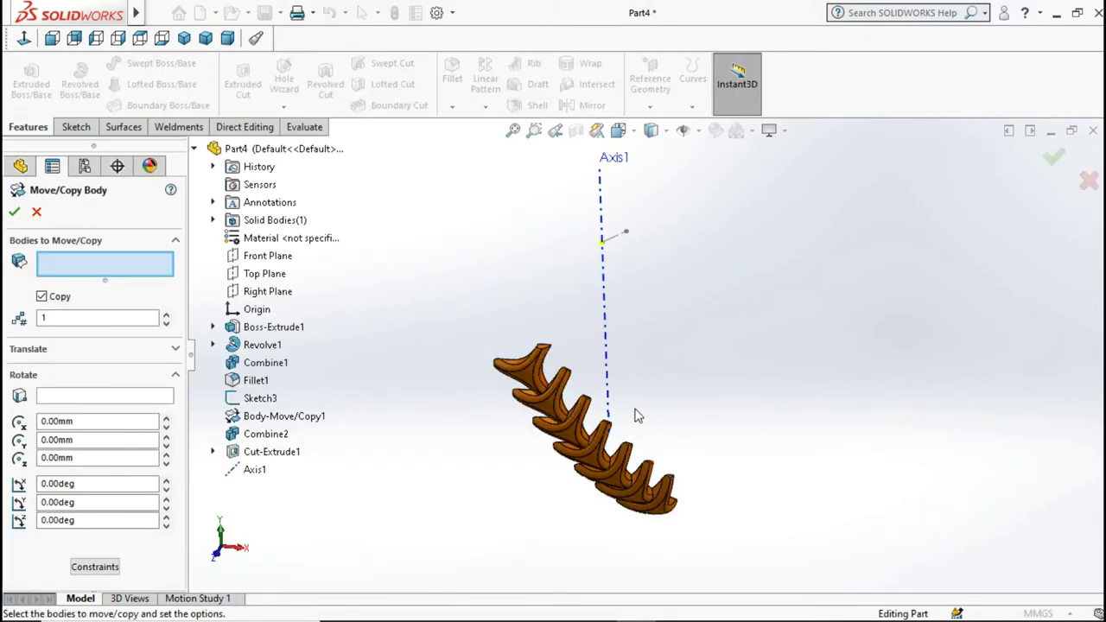
pyautogui.scroll(2, 635, 415)
pyautogui.scroll(-3, 730, 447)
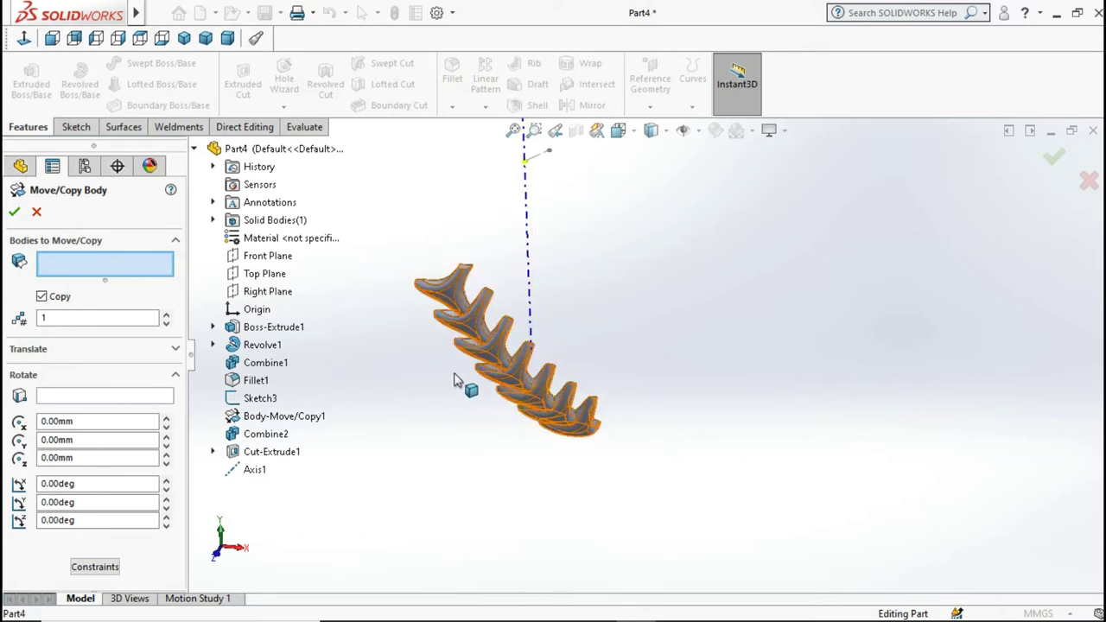
pyautogui.click(456, 381)
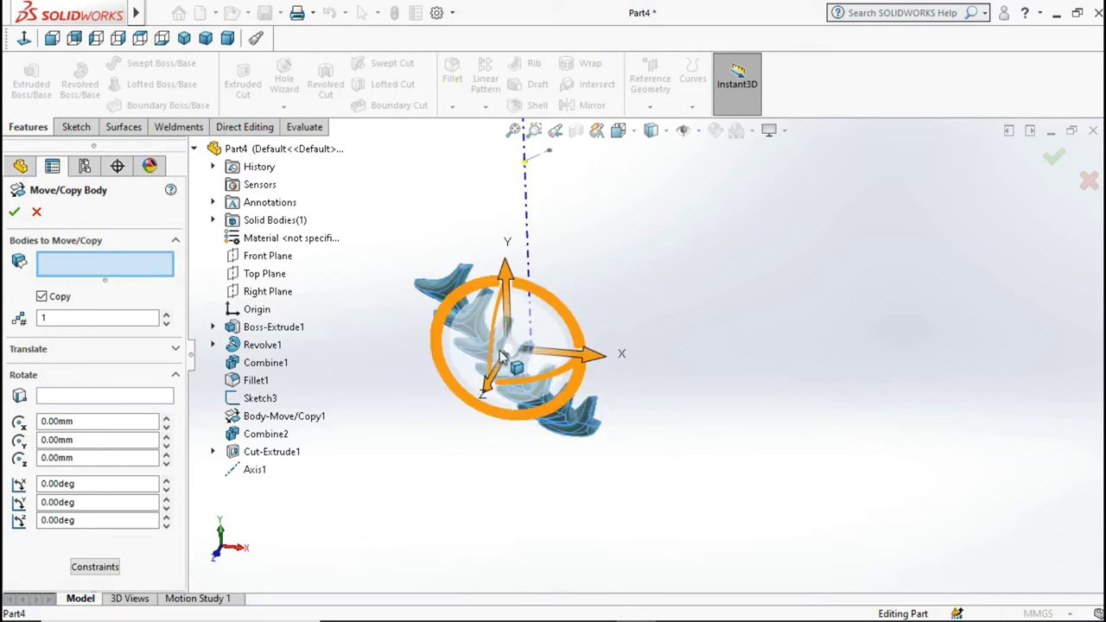
pyautogui.click(195, 147)
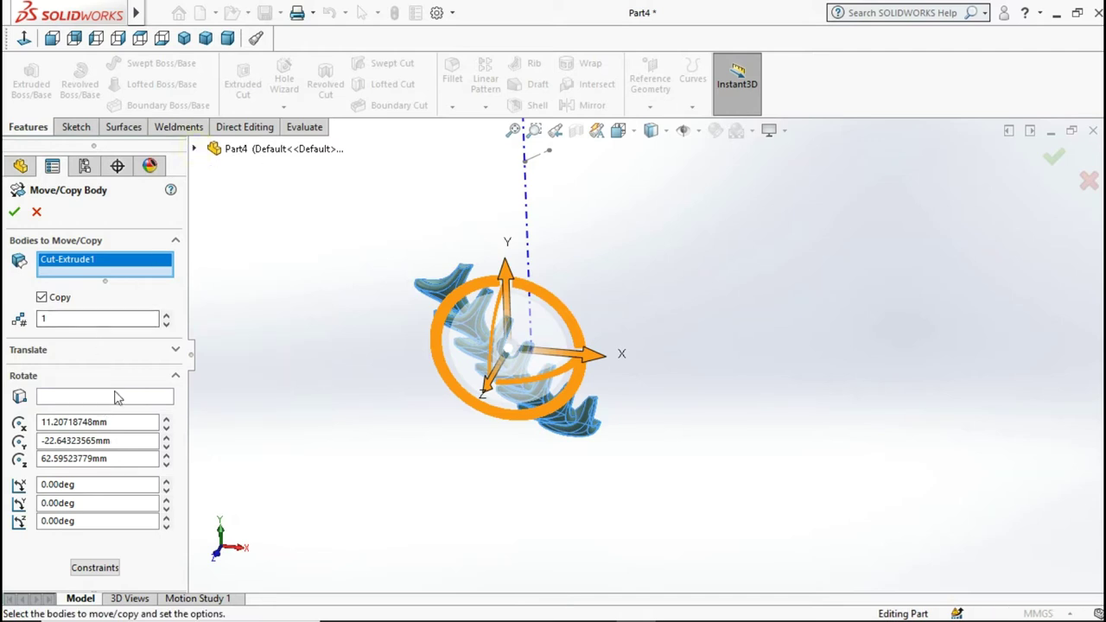
pyautogui.click(87, 397)
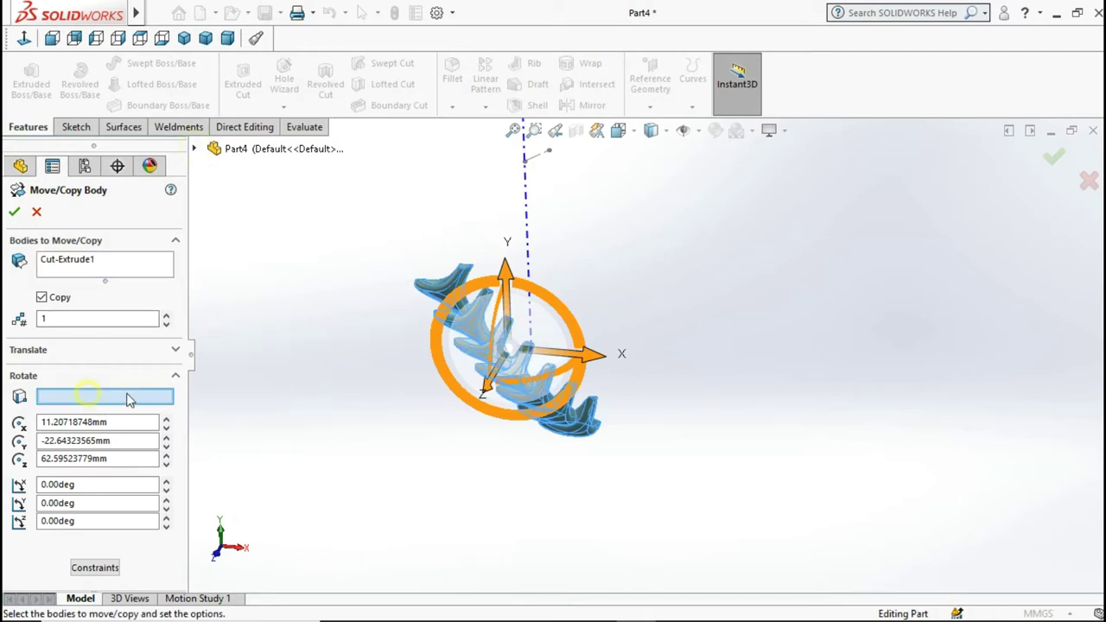
pyautogui.click(526, 211)
# Step: Set the rotation angle to 7.5° with 3 copies and confirm
pyautogui.click(108, 419)
pyautogui.write('7.5')
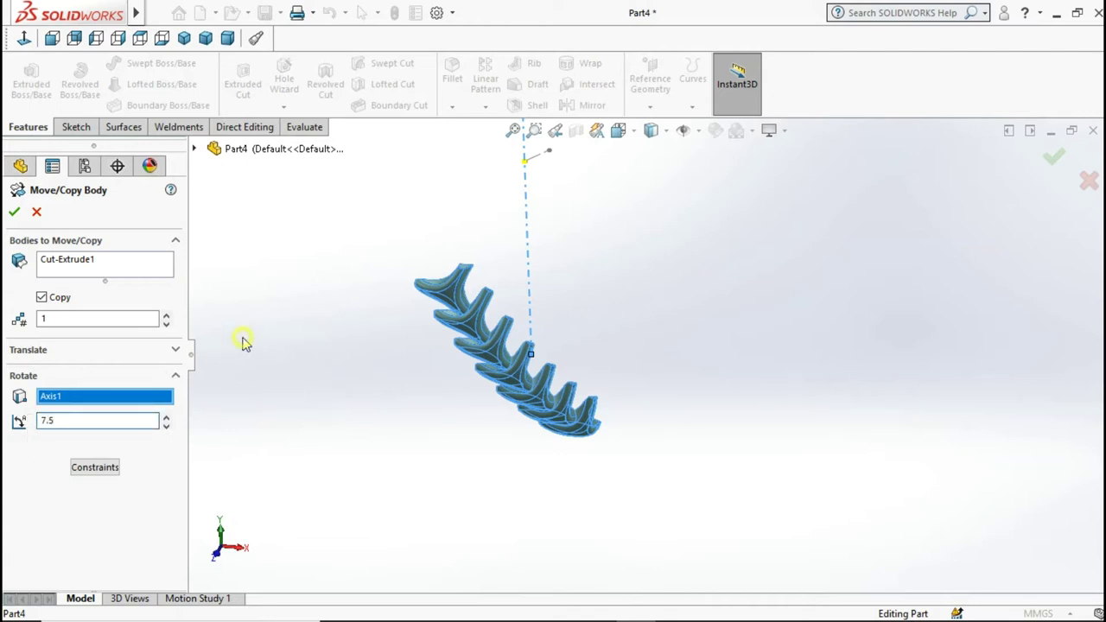
pyautogui.press('Return')
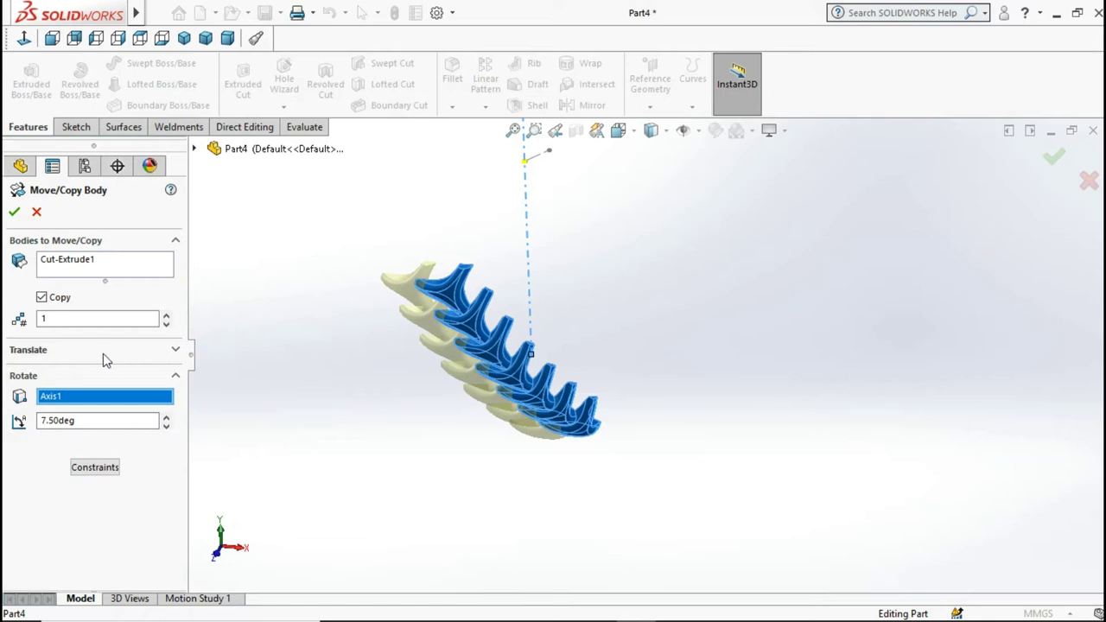
pyautogui.click(165, 316)
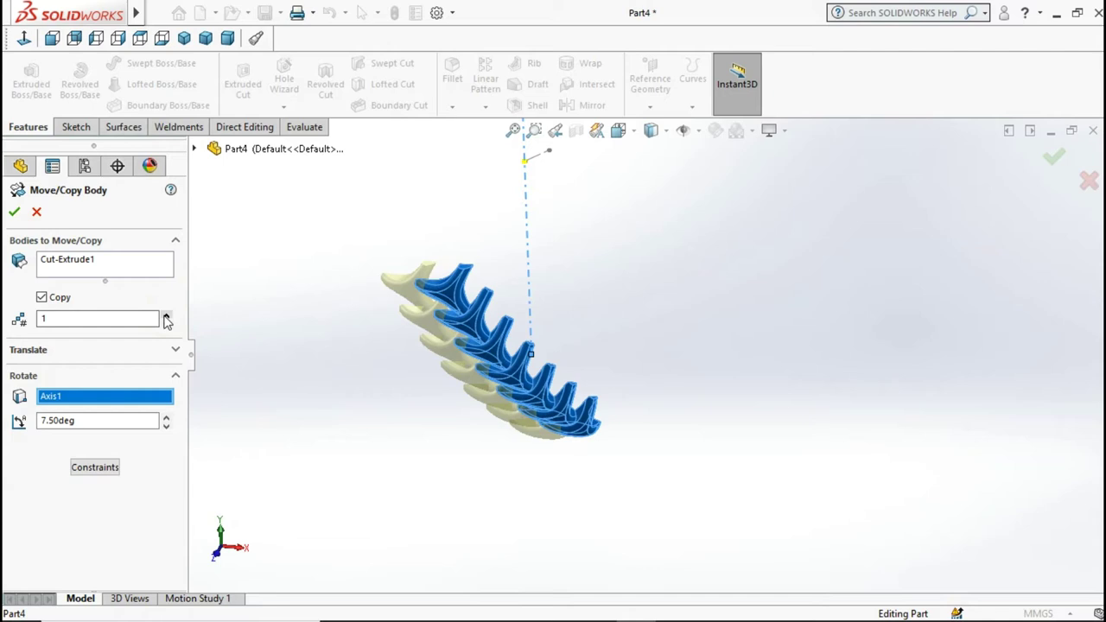
pyautogui.doubleClick(167, 317)
pyautogui.click(298, 333)
pyautogui.hotkey('ctrl', '1')
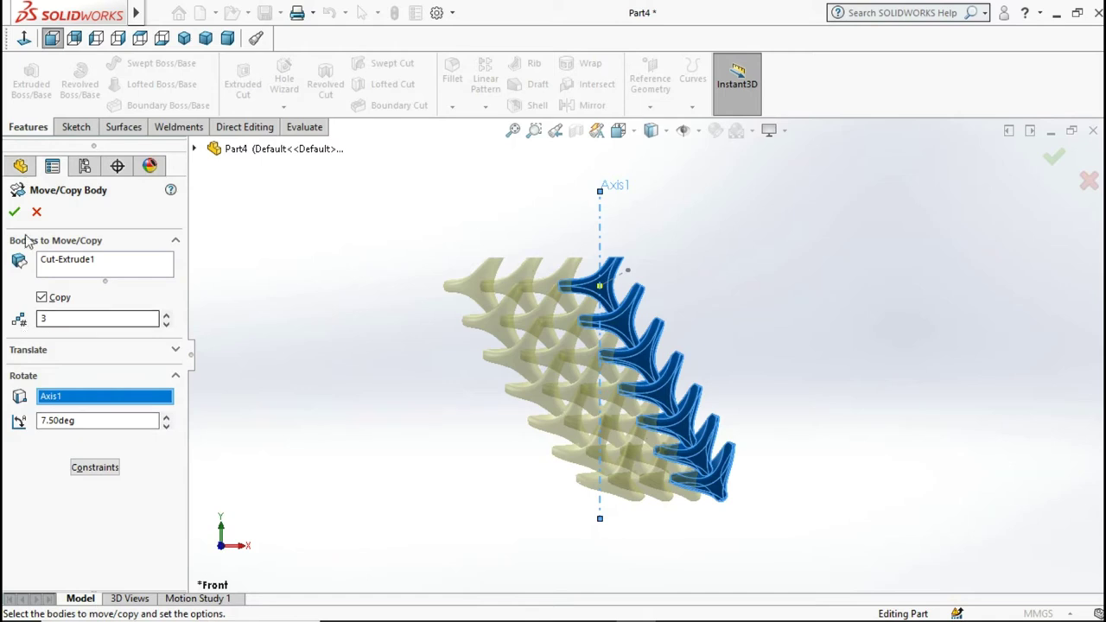
pyautogui.click(14, 212)
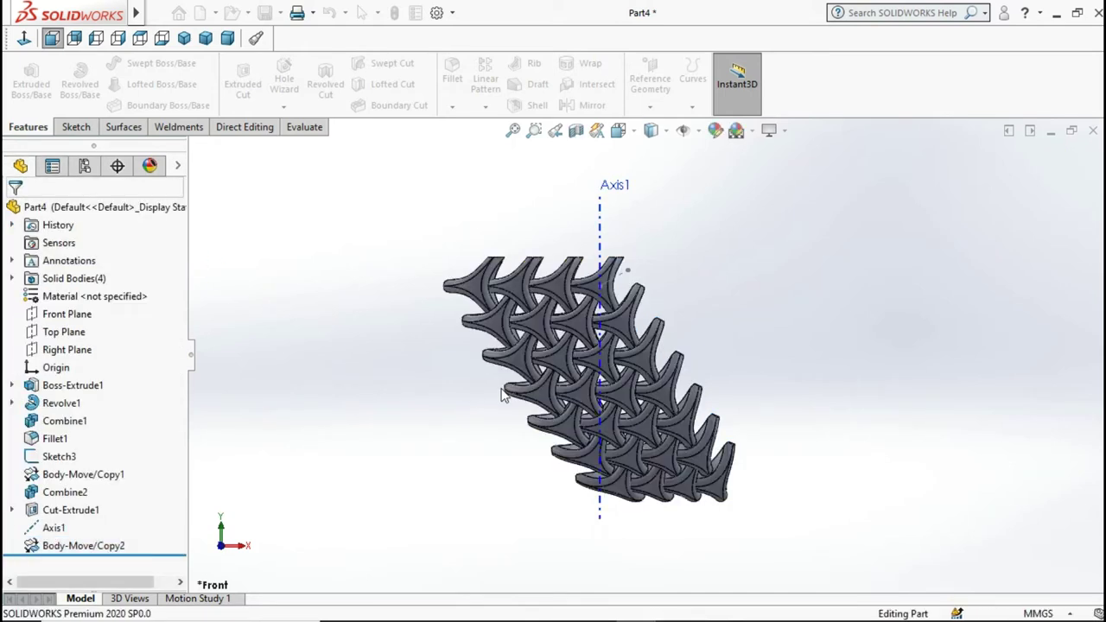
# Step: Orbit and zoom to fit to inspect the combined curved blade cluster from several sides
pyautogui.scroll(5, 678, 421)
pyautogui.moveTo(679, 421); pyautogui.dragTo(575, 387, button='middle')
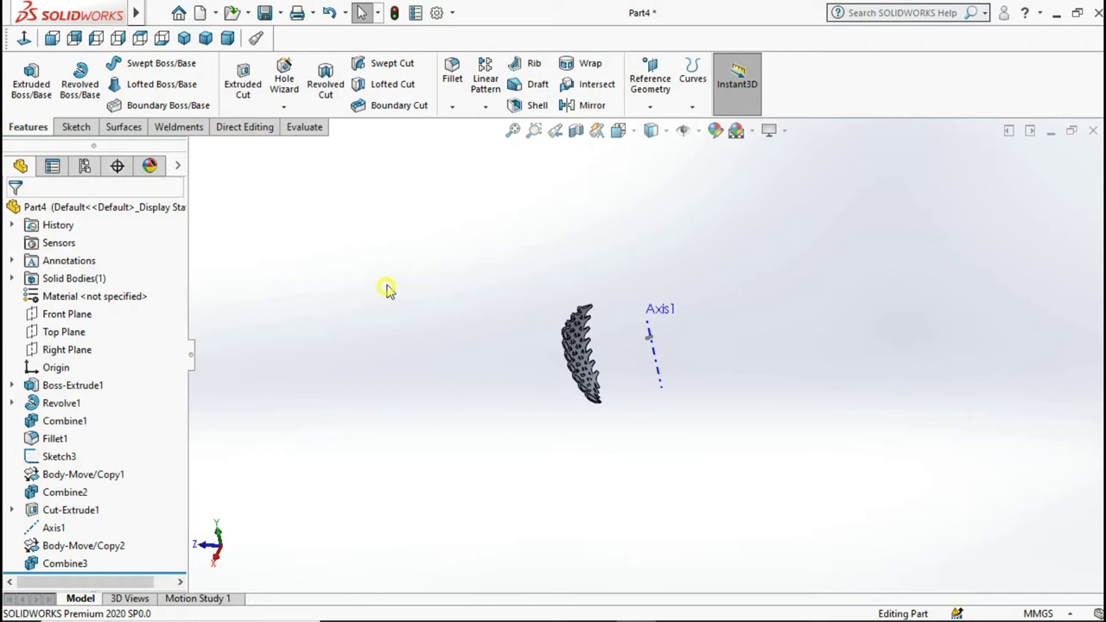
pyautogui.click(512, 131)
pyautogui.moveTo(704, 359); pyautogui.dragTo(753, 420, button='middle')
pyautogui.moveTo(691, 384)
pyautogui.mouseDown(button='middle')
pyautogui.moveTo(696, 392)
pyautogui.moveTo(679, 279)
pyautogui.mouseUp(button='middle')
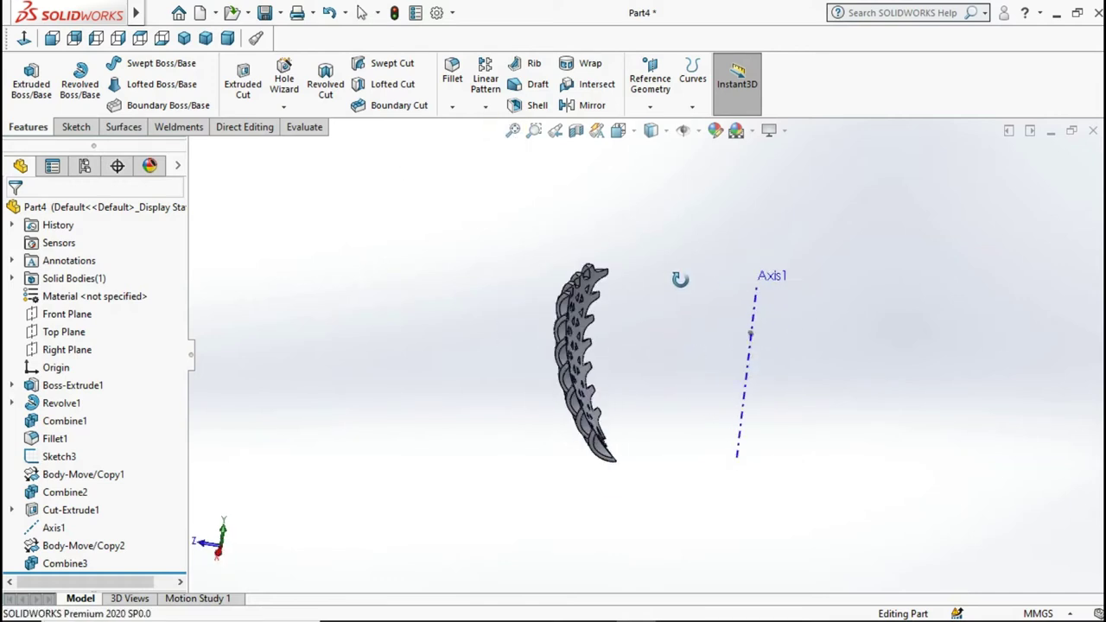
# Step: Set up a circular body pattern of Combine3 about Axis1 with 12 instances
pyautogui.click(484, 106)
pyautogui.click(488, 149)
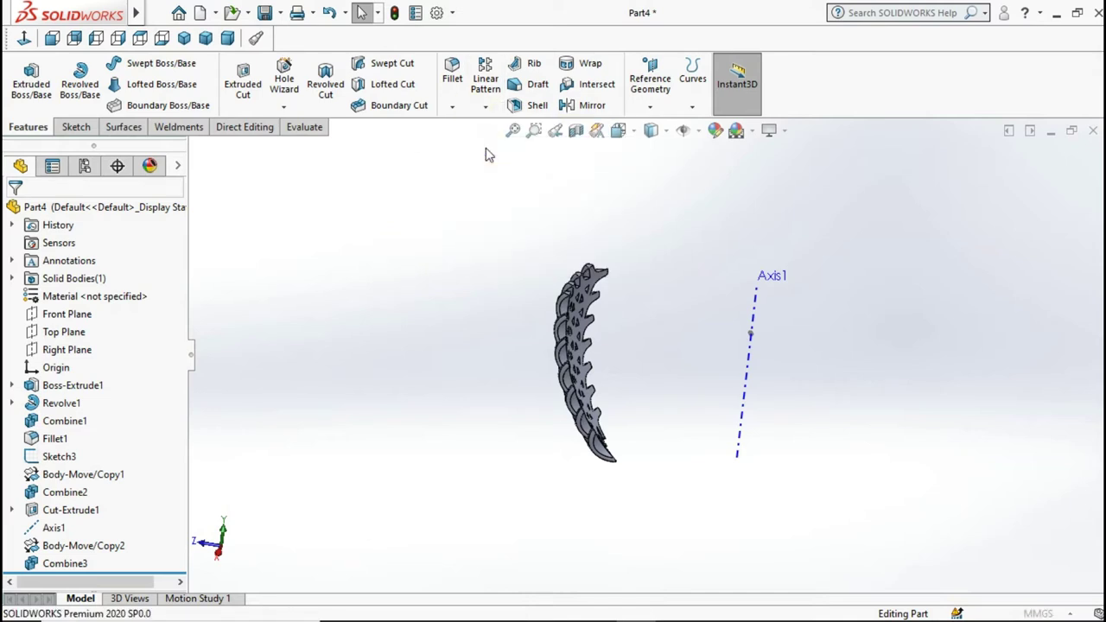
pyautogui.click(76, 263)
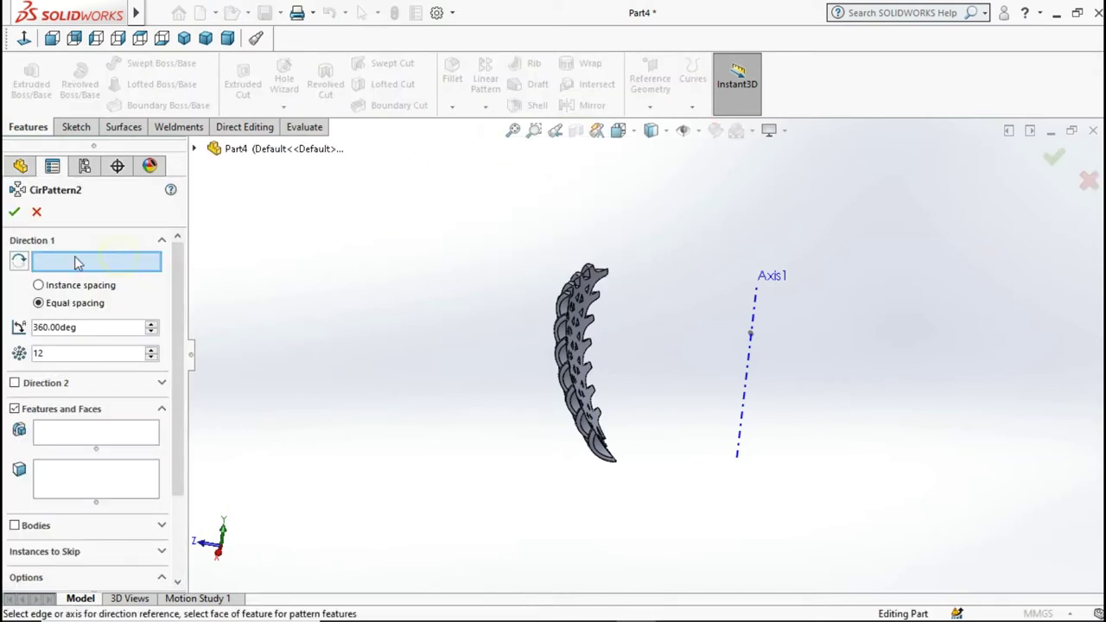
pyautogui.click(750, 366)
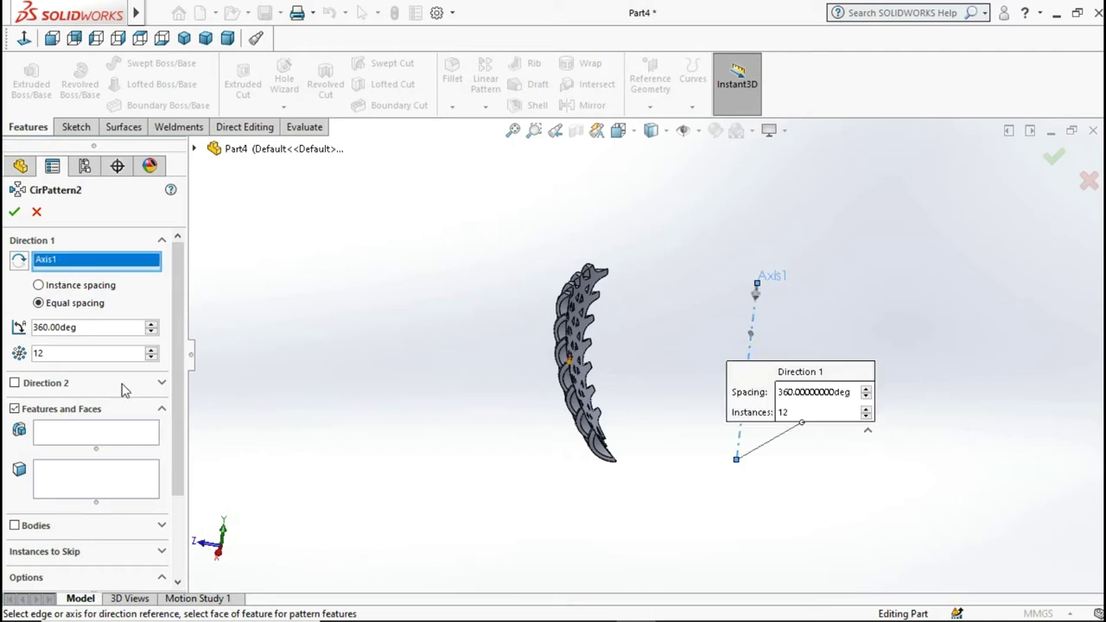
pyautogui.click(35, 529)
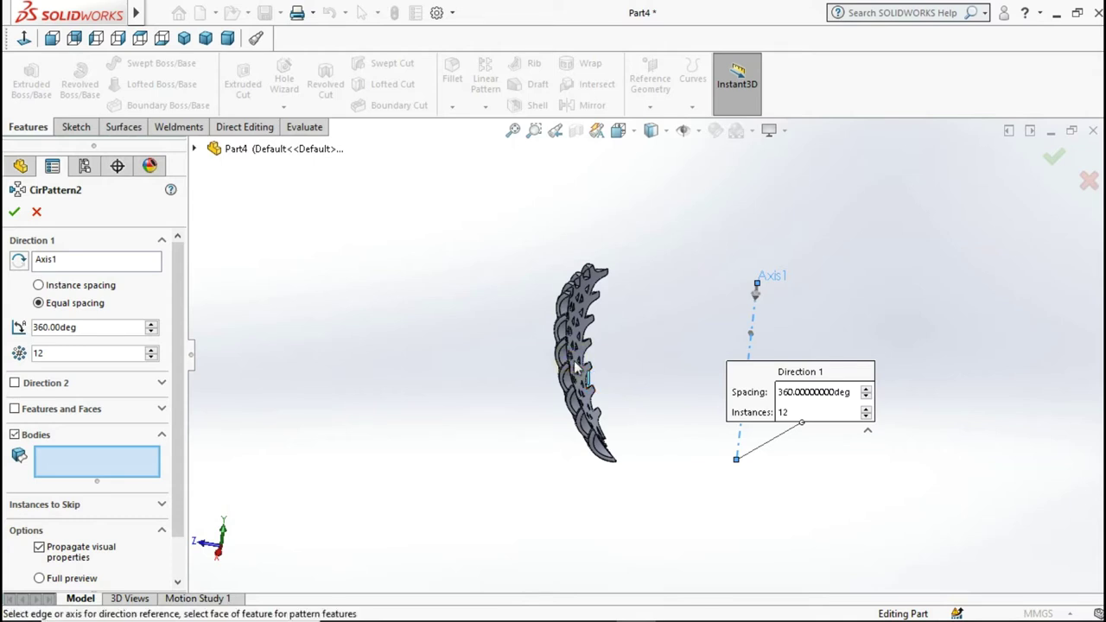
pyautogui.click(576, 357)
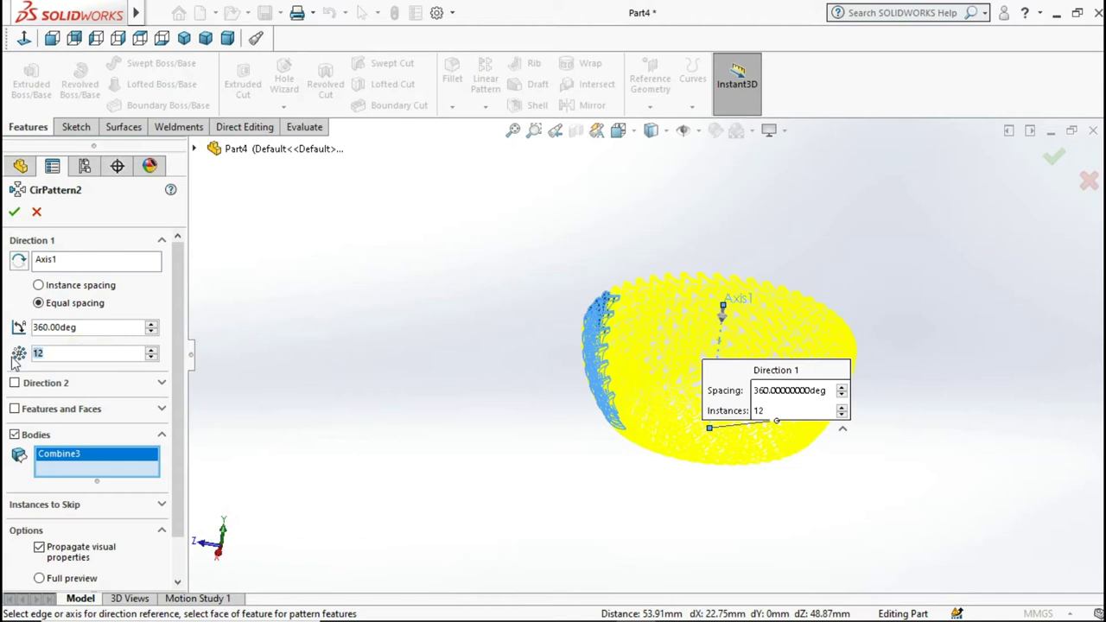
pyautogui.write('12')
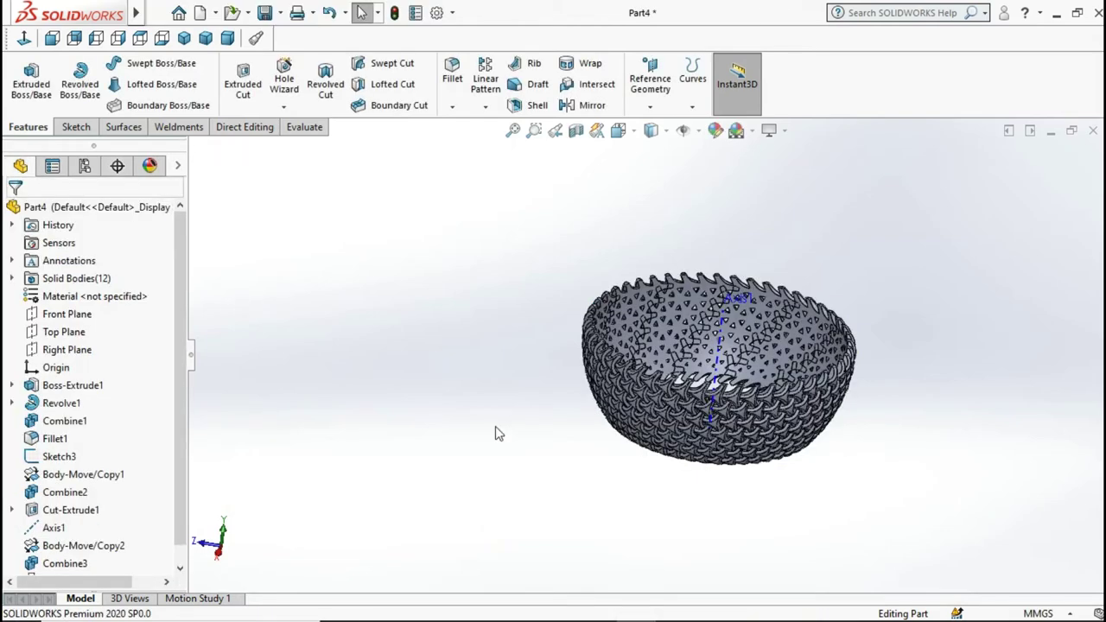
# Step: Combine all 12 bowl bodies into one solid by box-selecting them in Combine
pyautogui.scroll(3, 835, 353)
pyautogui.press('f')
pyautogui.moveTo(732, 387)
pyautogui.mouseDown(button='middle')
pyautogui.moveTo(683, 462)
pyautogui.moveTo(673, 357)
pyautogui.mouseUp(button='middle')
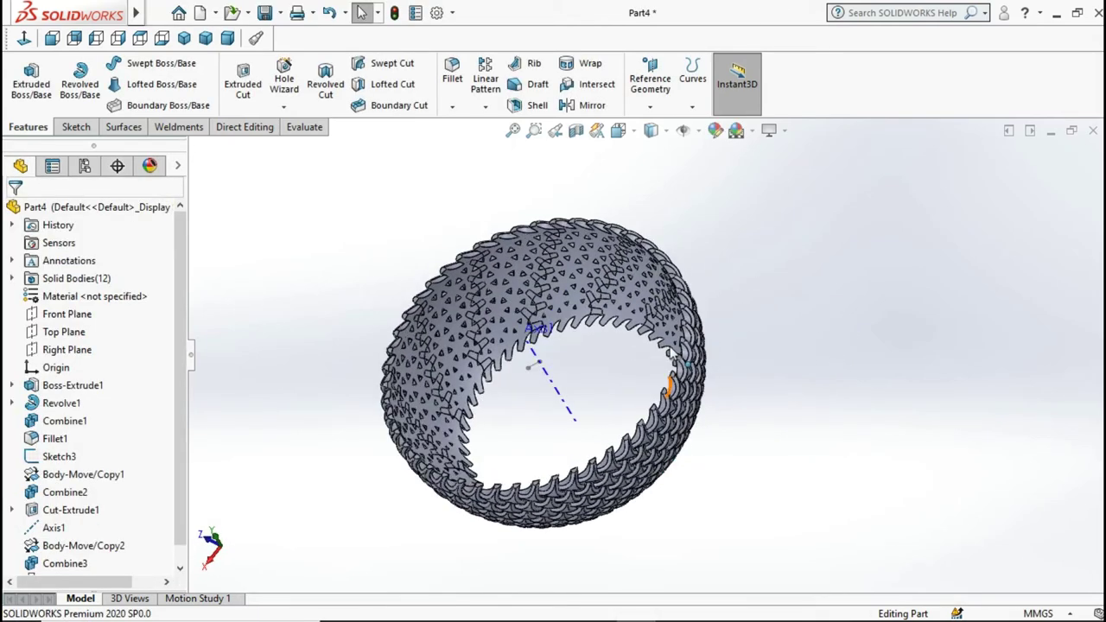
pyautogui.moveTo(587, 440); pyautogui.dragTo(567, 332, button='middle')
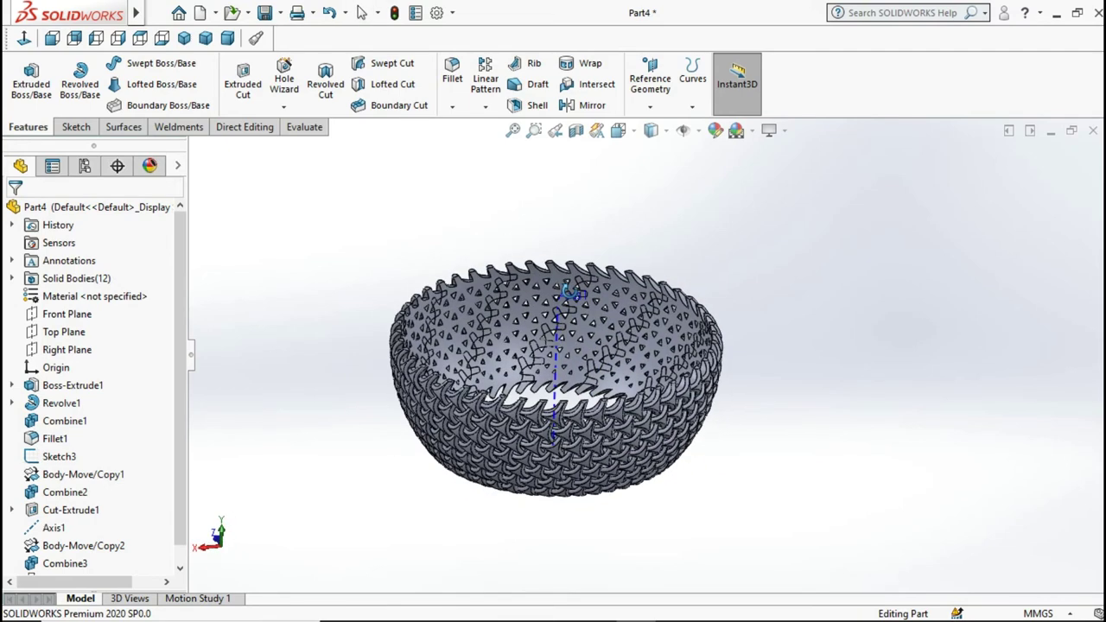
pyautogui.scroll(2, 568, 331)
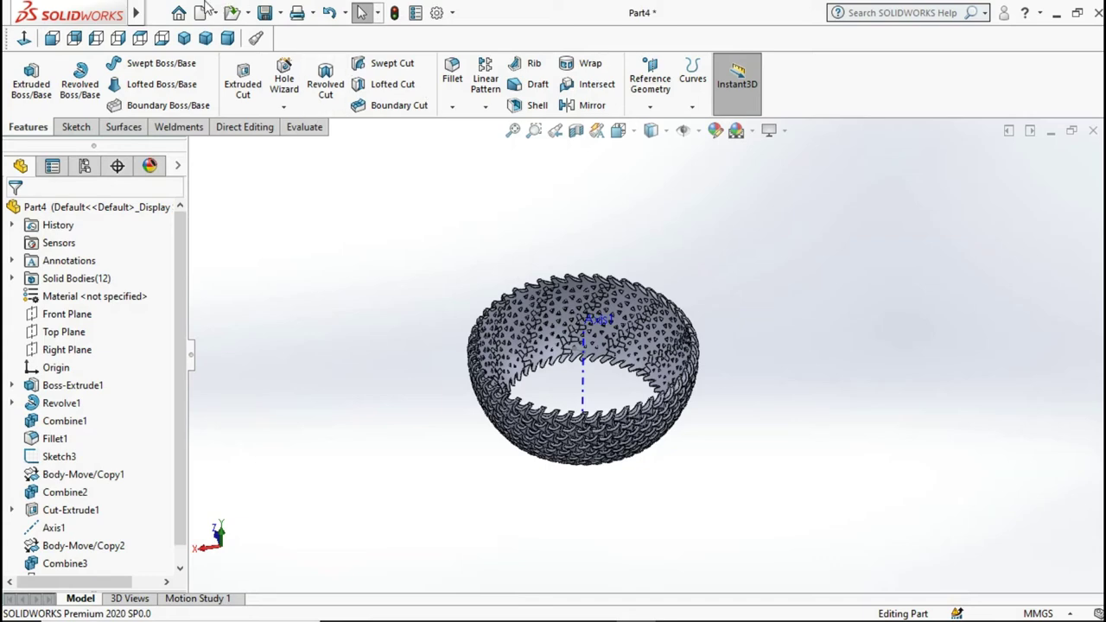
pyautogui.click(252, 16)
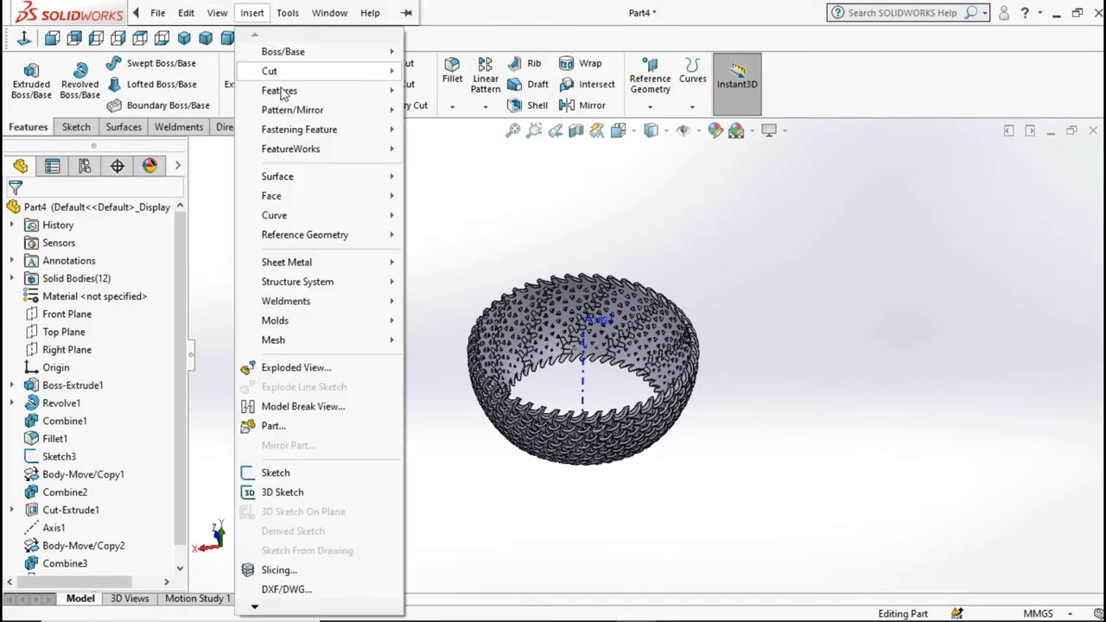
pyautogui.moveTo(279, 90)
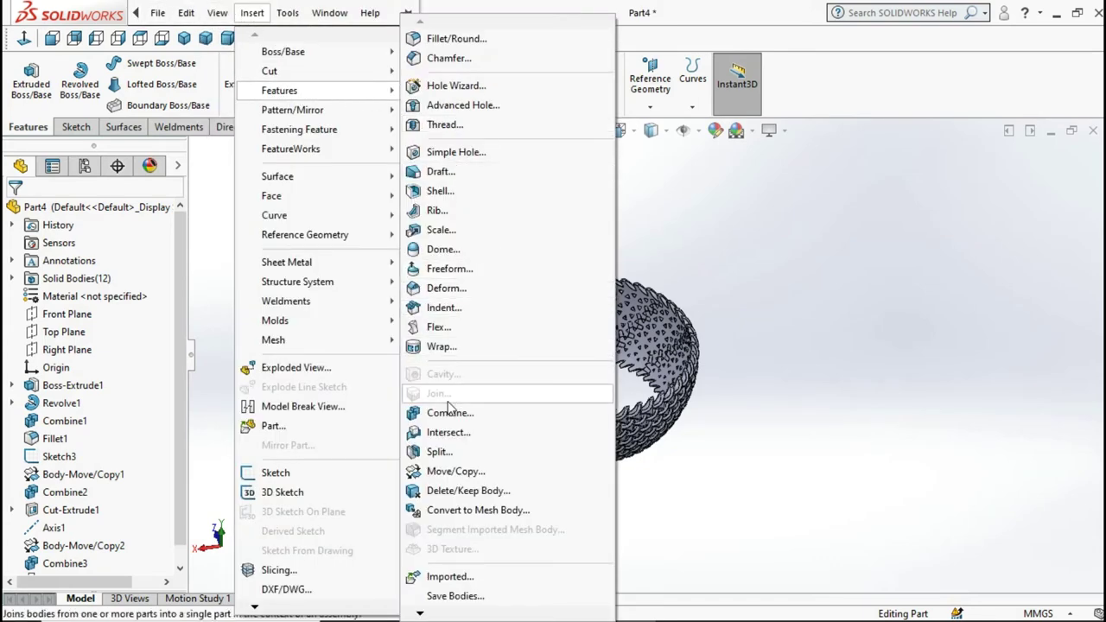
pyautogui.click(440, 413)
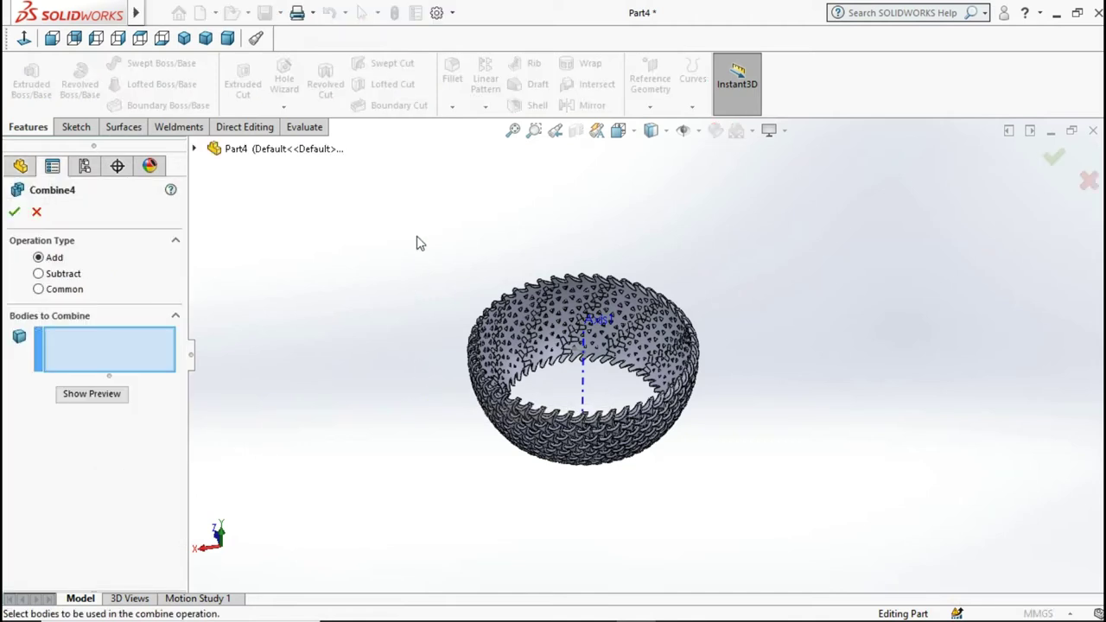
pyautogui.moveTo(419, 230); pyautogui.dragTo(739, 493)
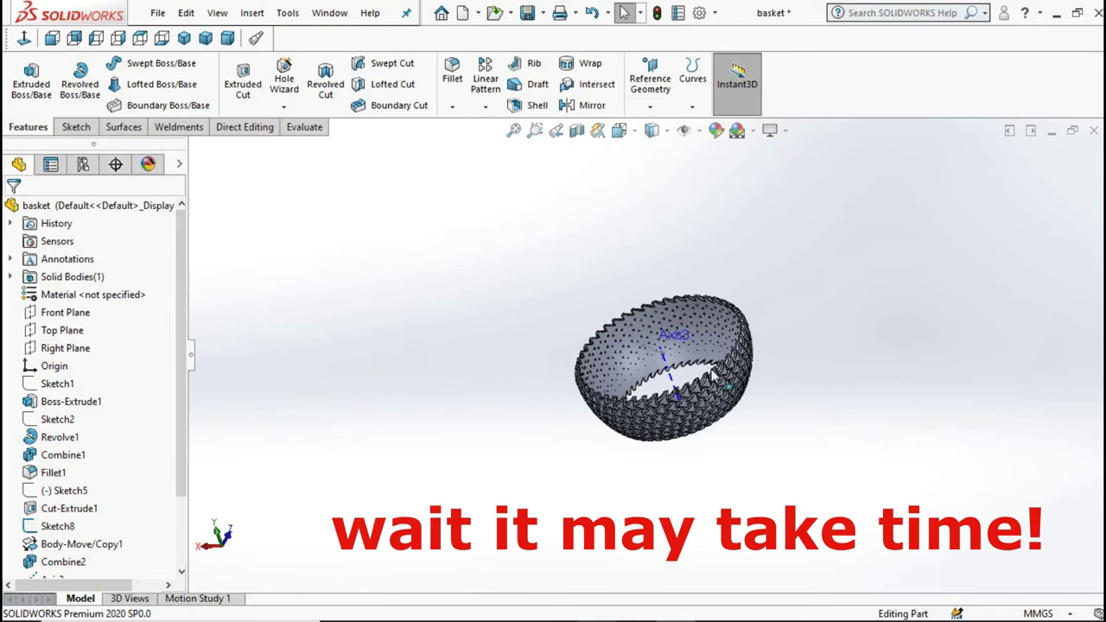
pyautogui.moveTo(712, 373)
pyautogui.mouseDown(button='middle')
pyautogui.moveTo(691, 385)
pyautogui.moveTo(702, 378)
pyautogui.moveTo(337, 359)
pyautogui.mouseUp(button='middle')
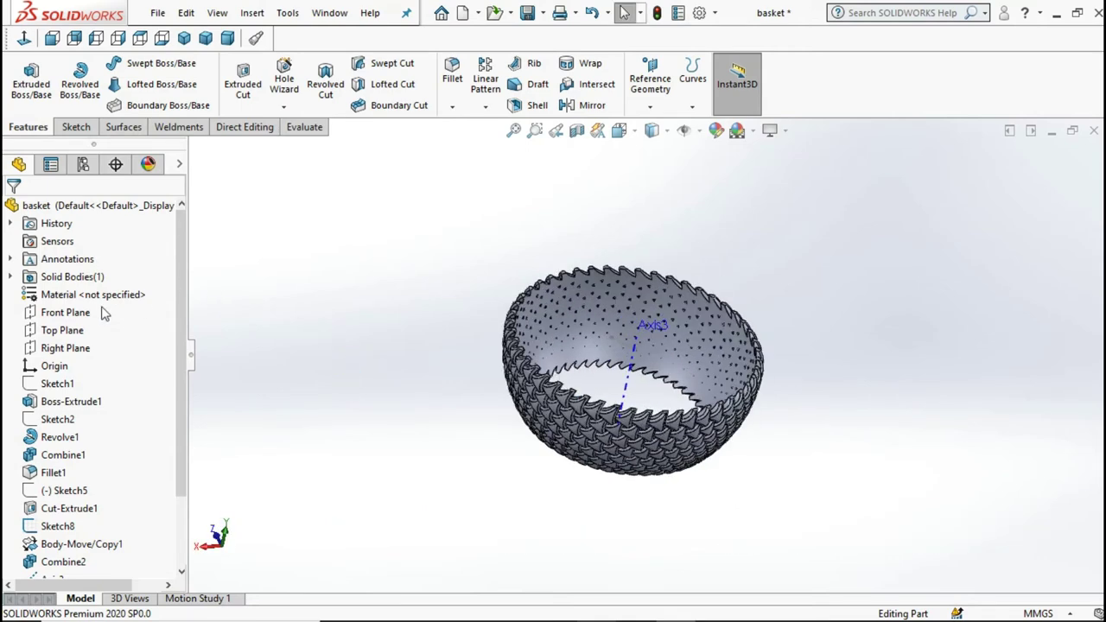
# Step: Start a new reference plane, trying and then deselecting a rim vertex as first reference
pyautogui.click(649, 109)
pyautogui.click(261, 290)
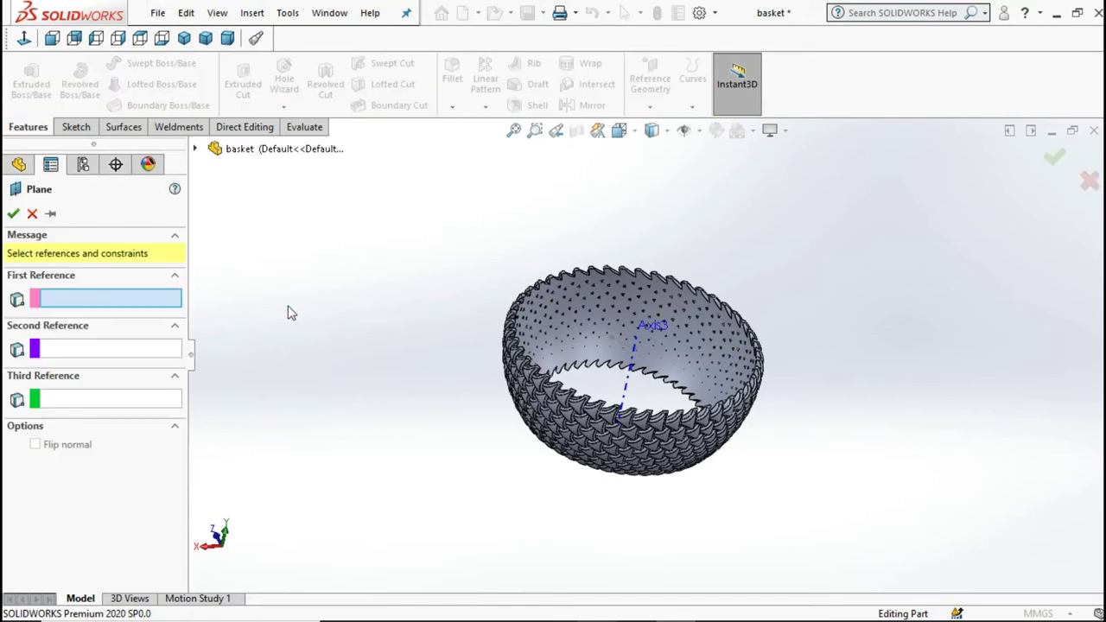
pyautogui.scroll(-2, 544, 309)
pyautogui.scroll(-3, 596, 316)
pyautogui.scroll(-2, 647, 321)
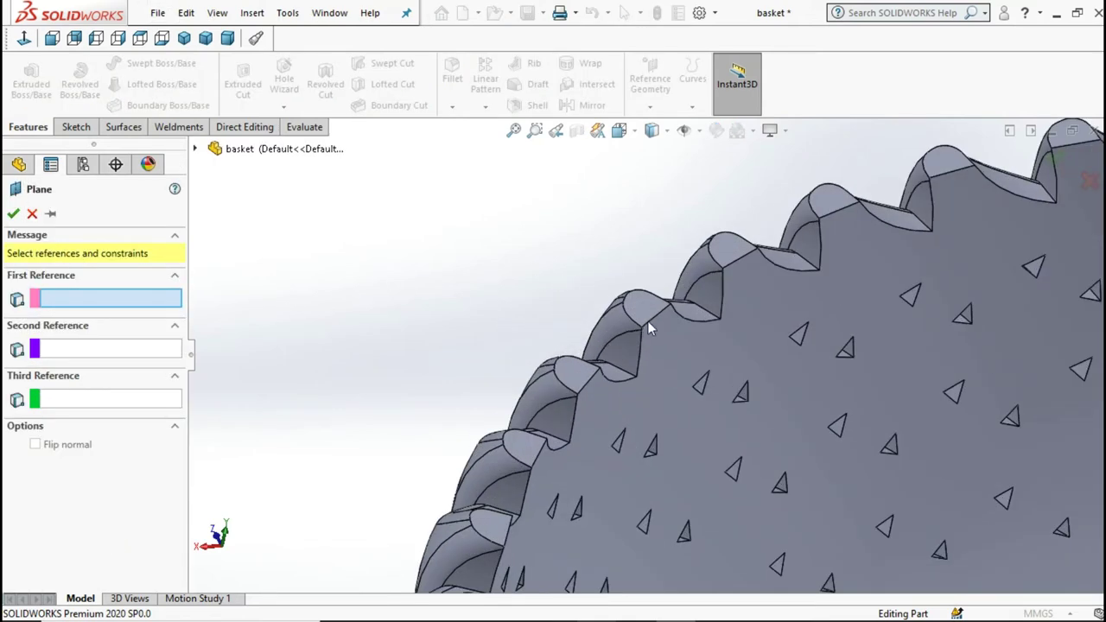
pyautogui.scroll(-2, 655, 321)
pyautogui.scroll(-2, 661, 322)
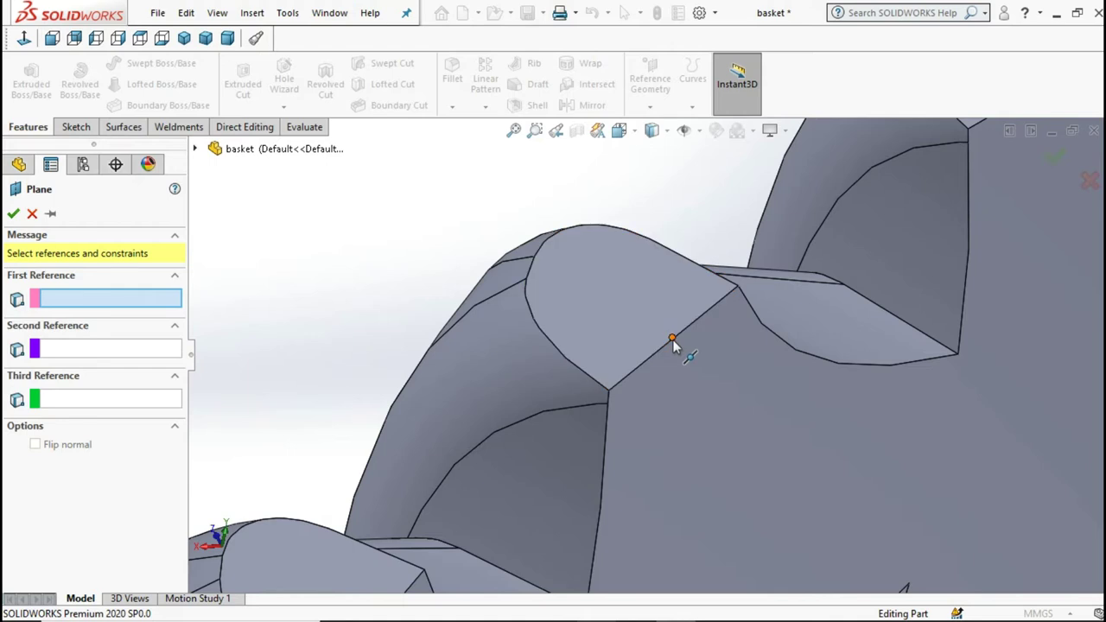
pyautogui.click(672, 339)
pyautogui.click(672, 339)
pyautogui.scroll(3, 674, 345)
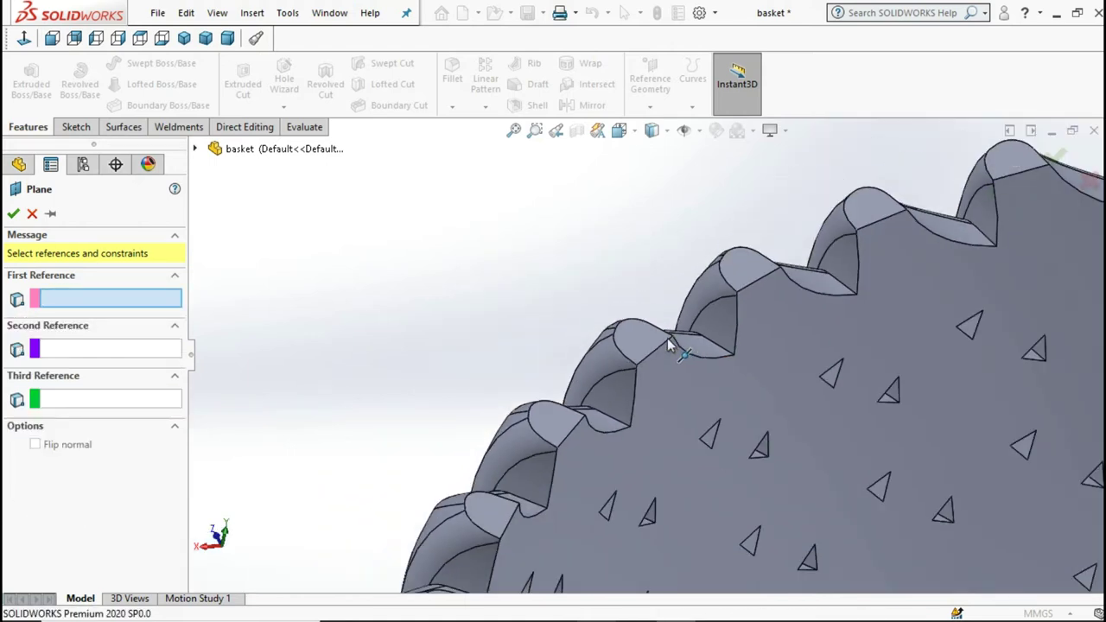
pyautogui.scroll(-2, 661, 345)
pyautogui.scroll(-2, 660, 346)
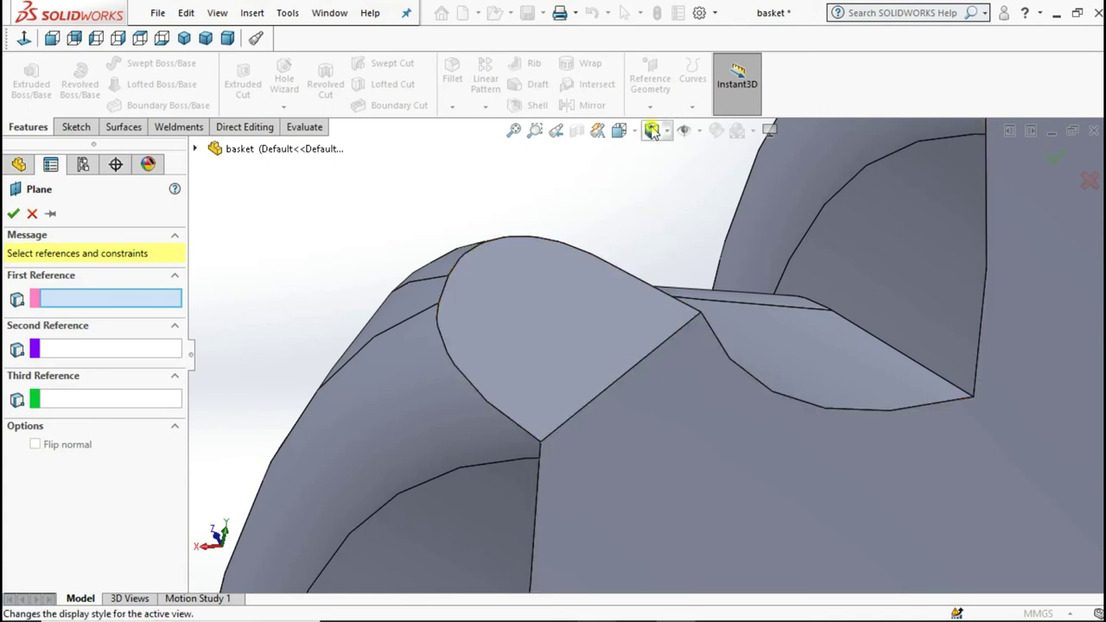
# Step: In shaded view, create Plane1 tangent to a blade face and parallel to Top Plane
pyautogui.click(652, 130)
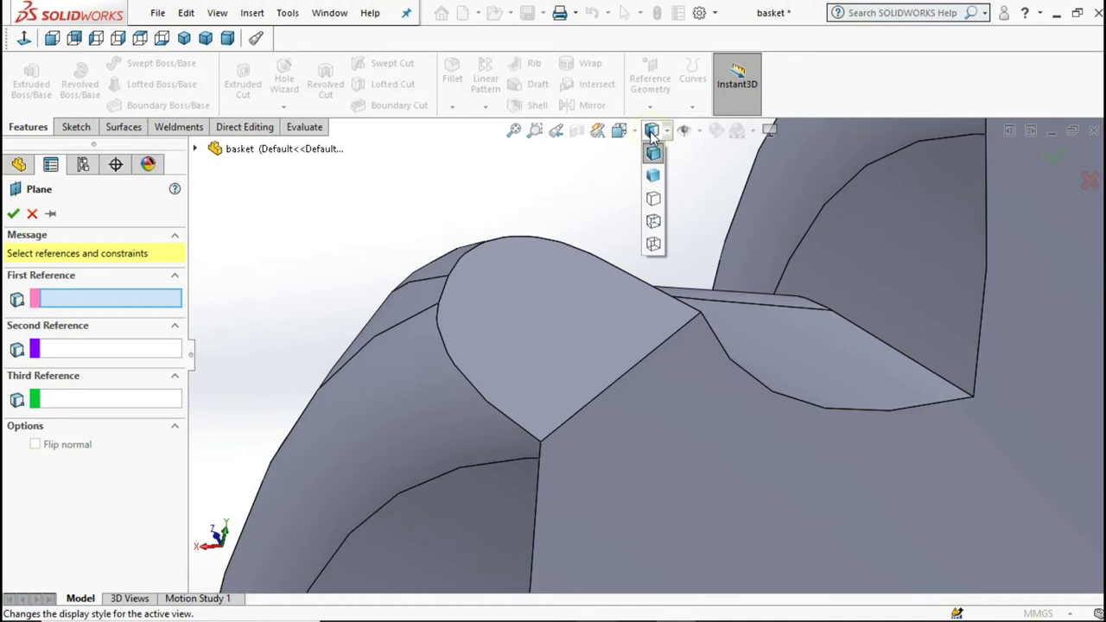
pyautogui.click(653, 178)
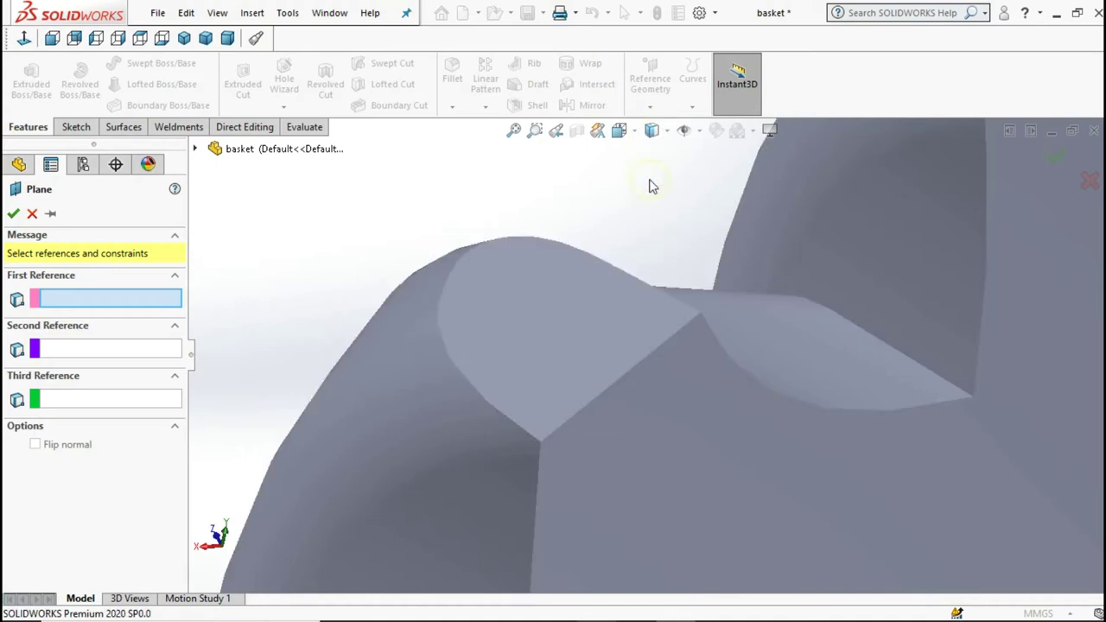
pyautogui.click(621, 383)
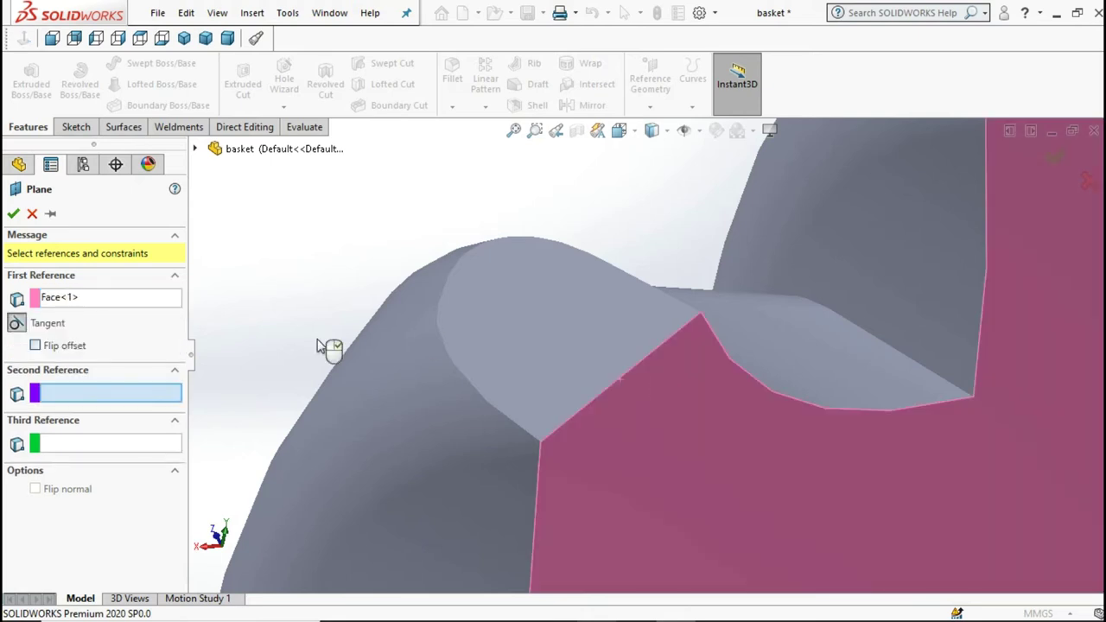
pyautogui.click(196, 149)
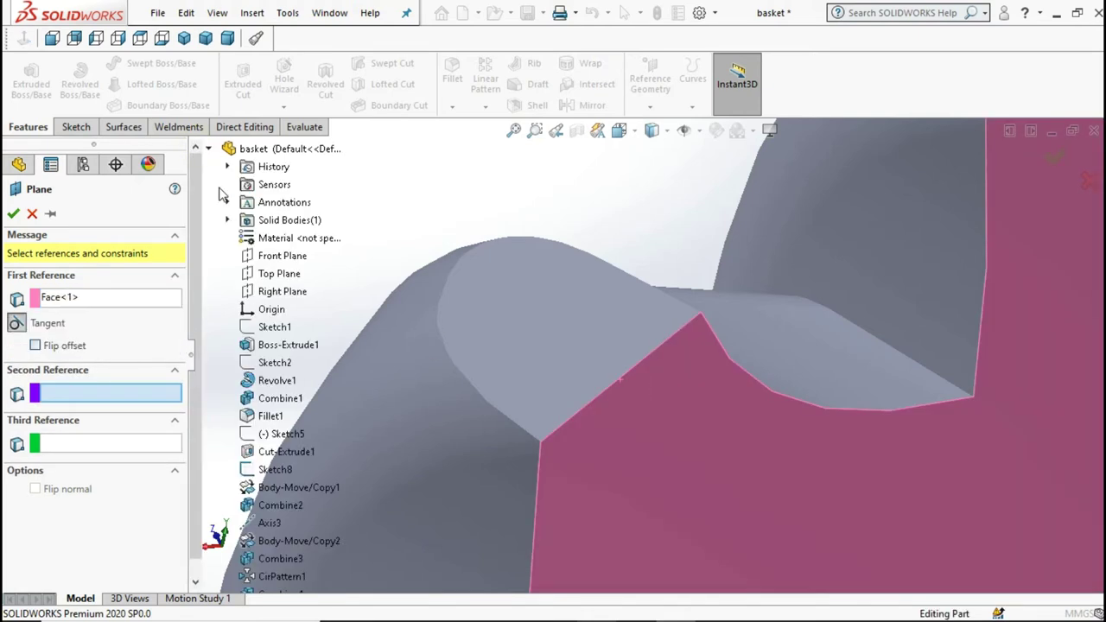
pyautogui.click(262, 275)
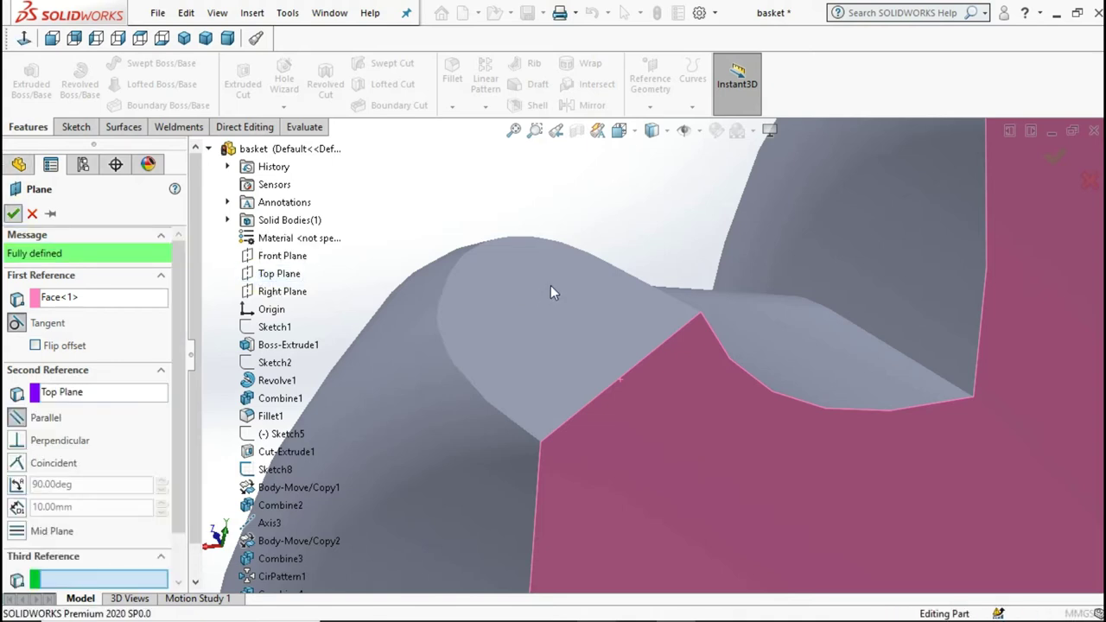
pyautogui.press('Return')
pyautogui.scroll(2, 557, 281)
pyautogui.scroll(3, 557, 281)
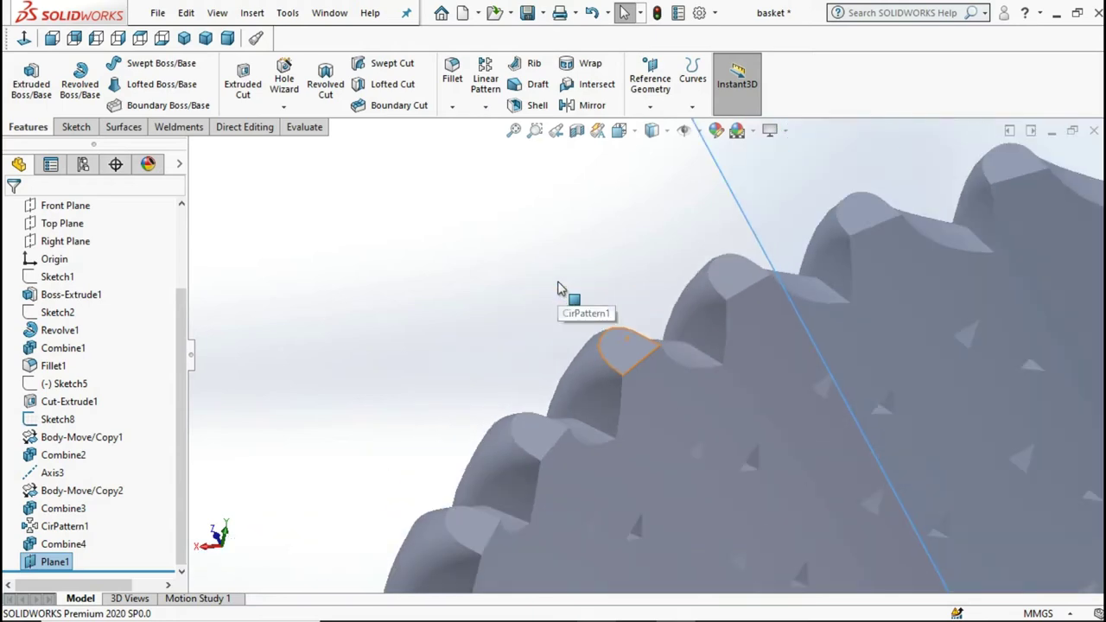
# Step: Start a sketch on Plane1, view it, then undo to discard the sketch
pyautogui.scroll(2, 558, 287)
pyautogui.scroll(2, 557, 288)
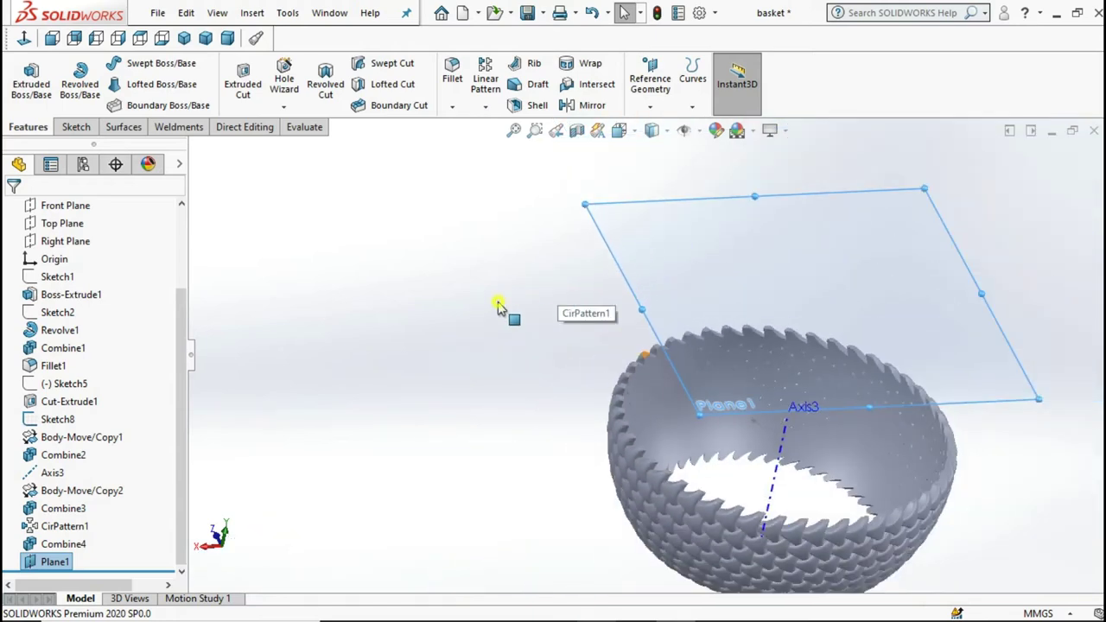
pyautogui.click(501, 307)
pyautogui.click(671, 286)
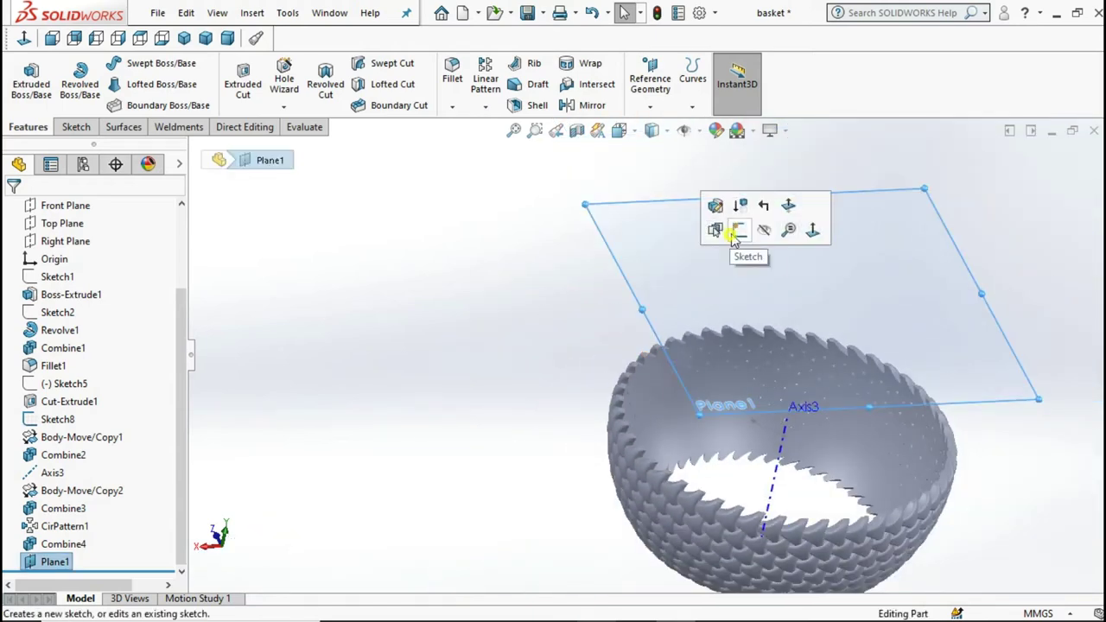
pyautogui.click(736, 232)
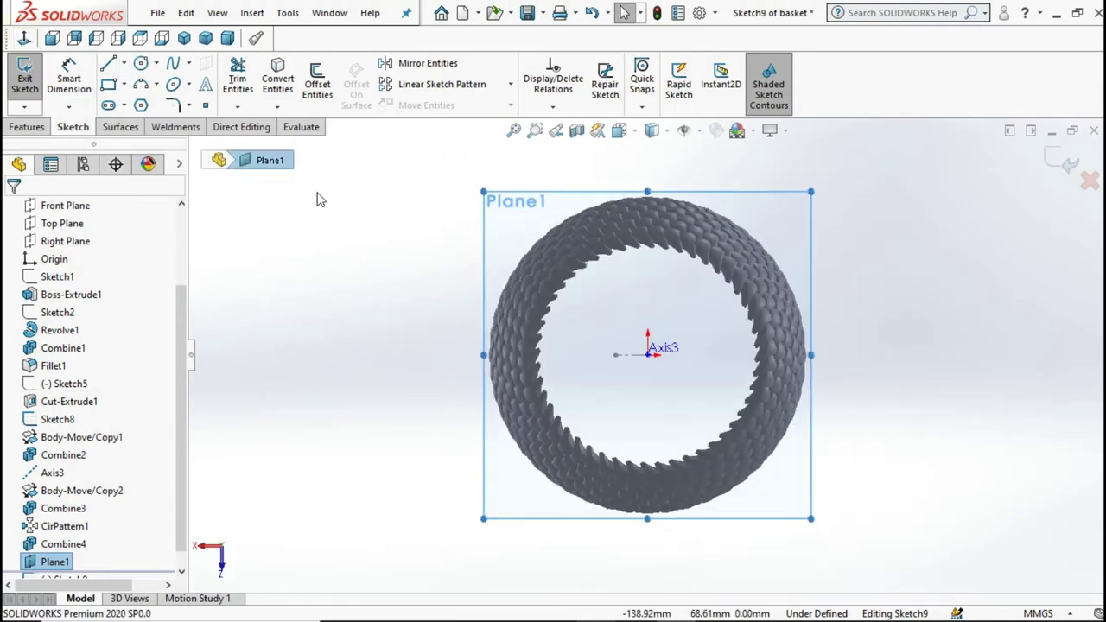
pyautogui.click(24, 38)
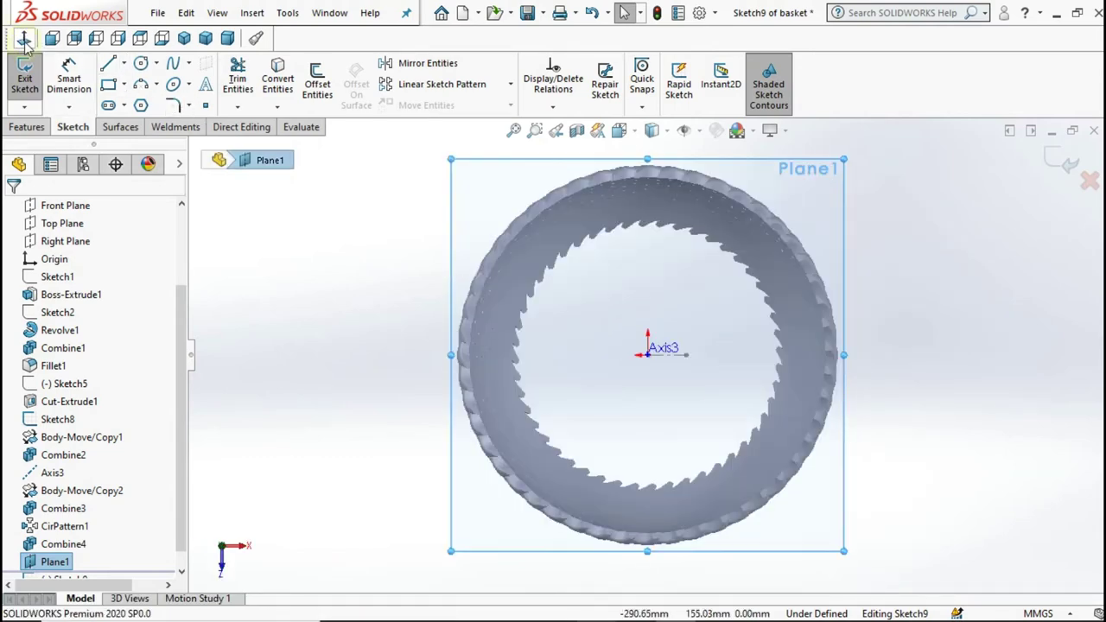
pyautogui.scroll(3, 456, 348)
pyautogui.scroll(2, 535, 341)
pyautogui.moveTo(536, 341)
pyautogui.mouseDown(button='middle')
pyautogui.moveTo(539, 119)
pyautogui.moveTo(541, 152)
pyautogui.mouseUp(button='middle')
pyautogui.click(466, 294)
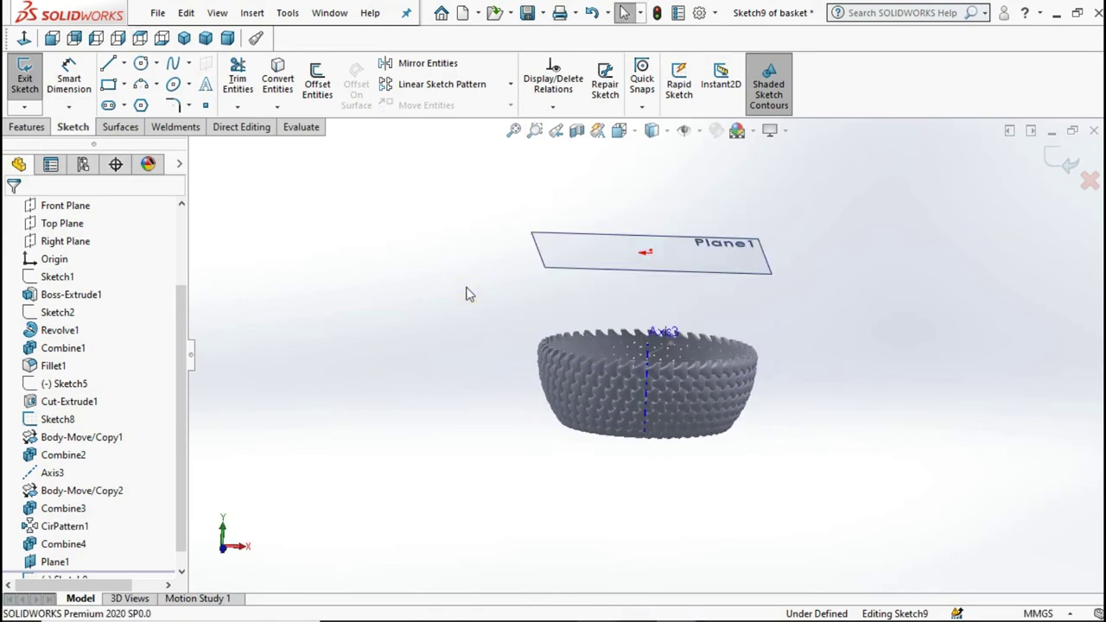
pyautogui.hotkey('ctrl', 'z')
# Step: Delete Plane1 from the basket part
pyautogui.moveTo(435, 315); pyautogui.dragTo(657, 303, button='middle')
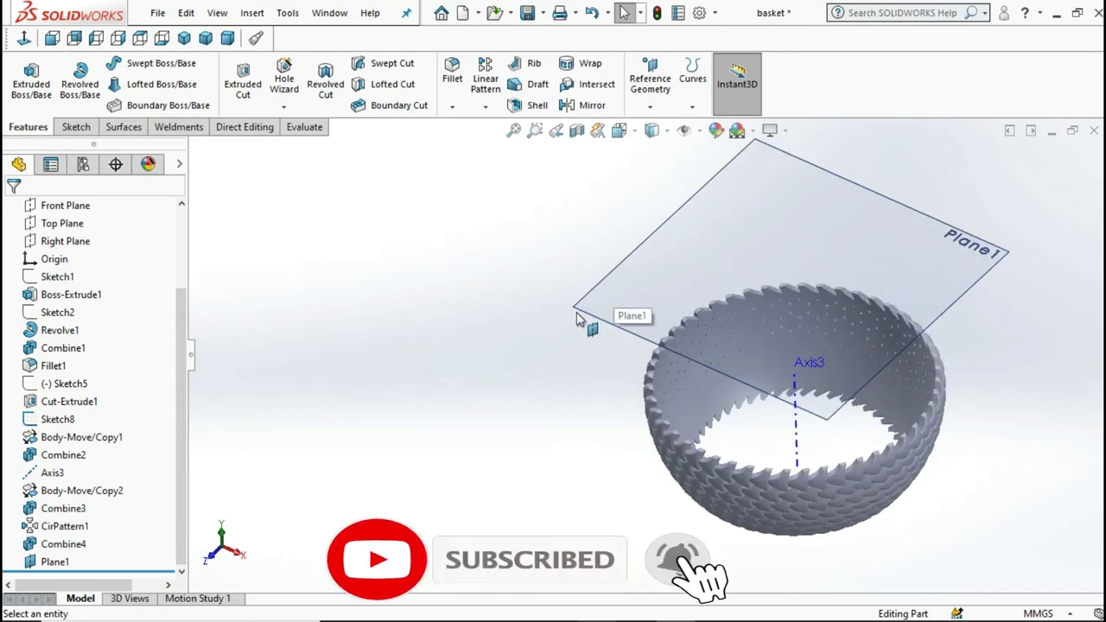
pyautogui.rightClick(49, 566)
pyautogui.click(65, 444)
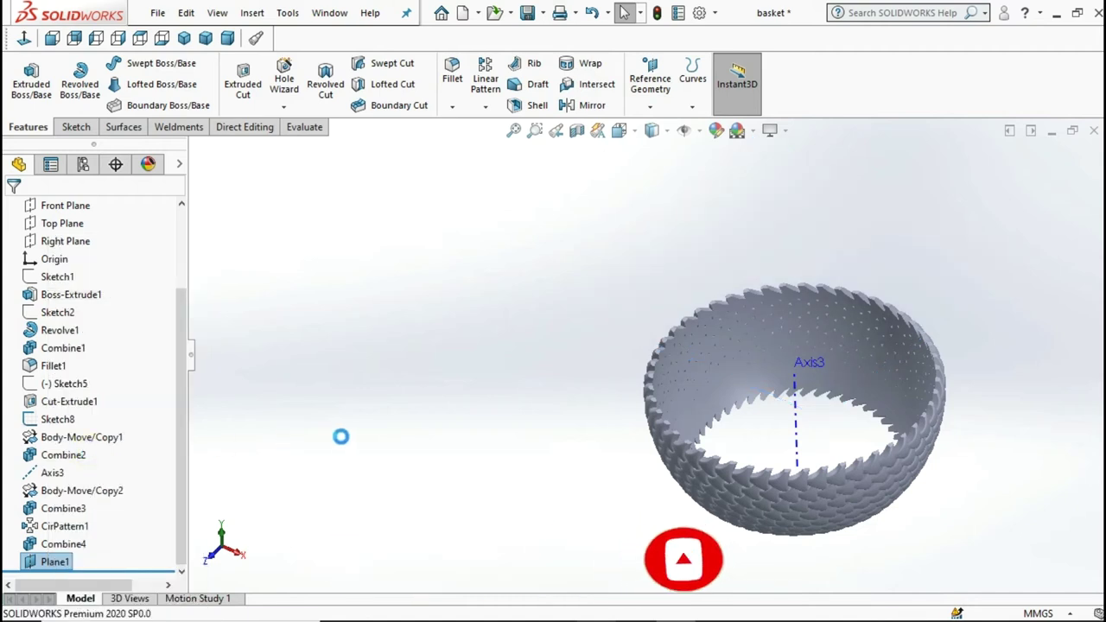
# Step: Start a new reference plane with a rim-tooth point as its first reference
pyautogui.click(662, 68)
pyautogui.click(662, 123)
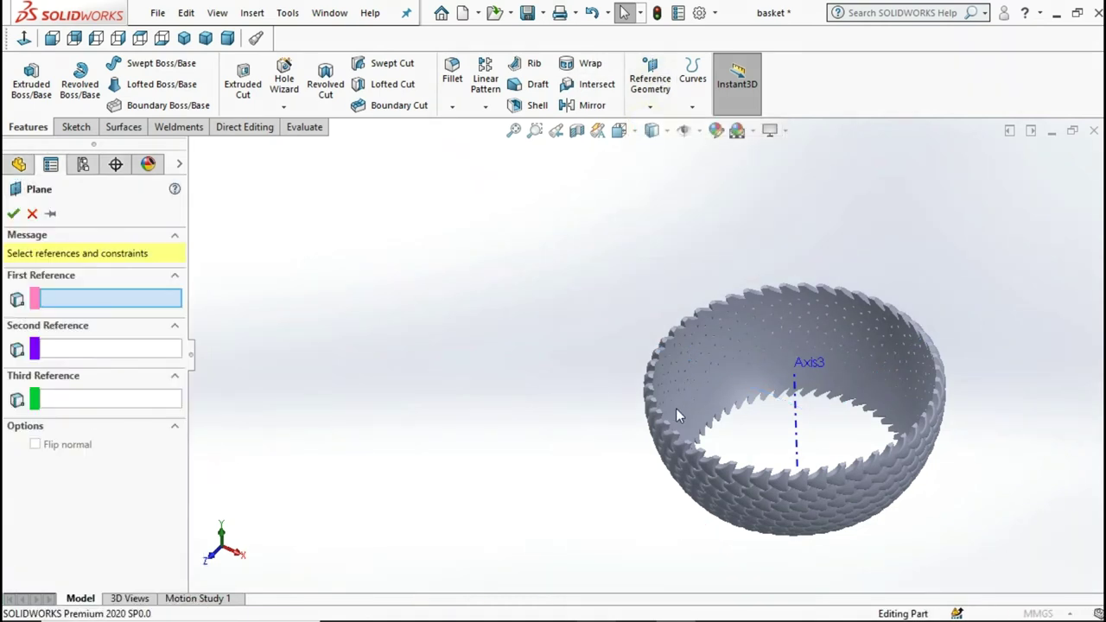
pyautogui.scroll(-2, 666, 419)
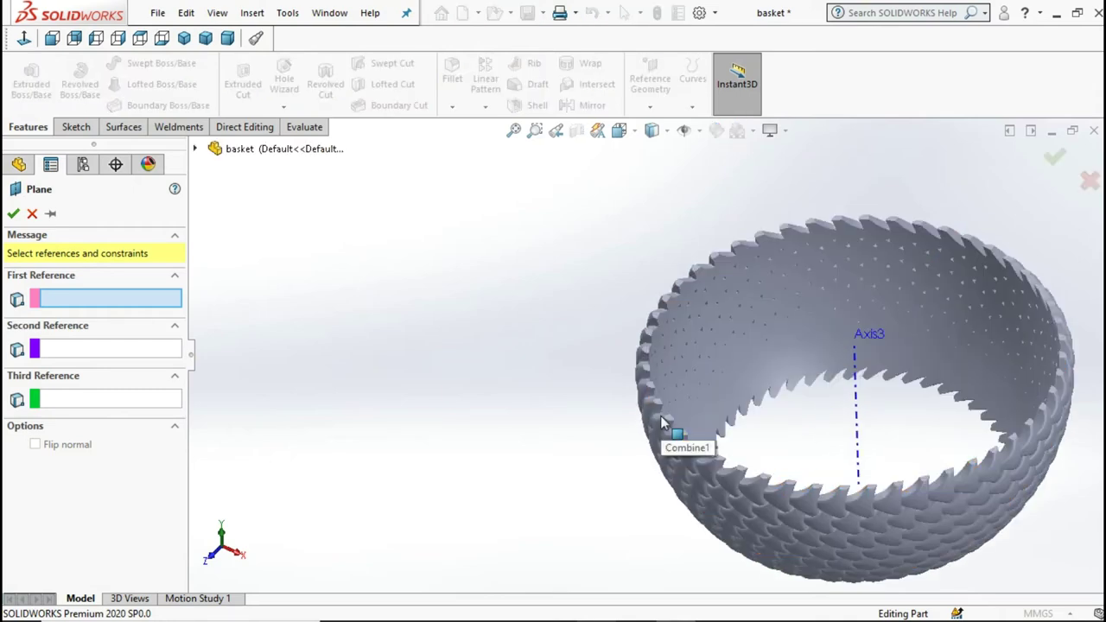
pyautogui.scroll(-2, 662, 422)
pyautogui.scroll(-3, 663, 378)
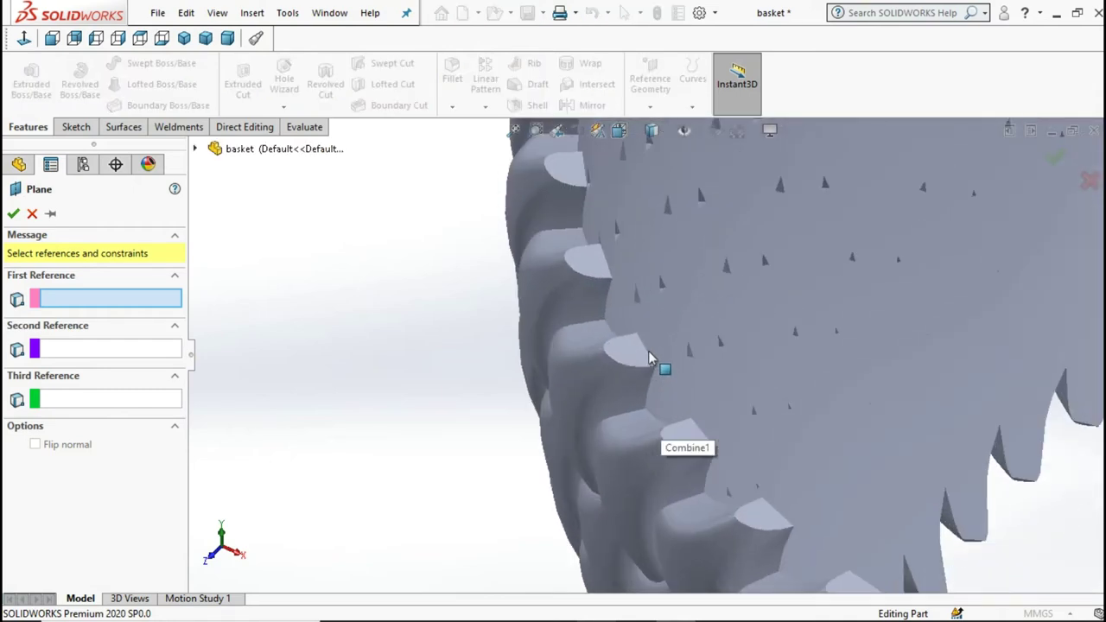
pyautogui.click(646, 354)
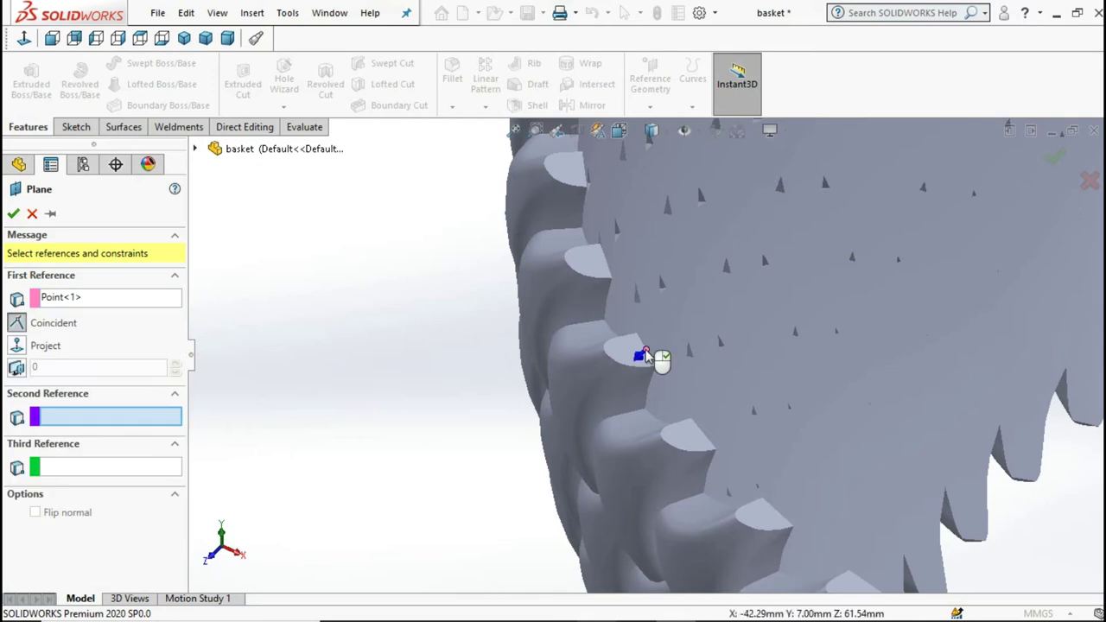
# Step: Make the plane parallel to Top Plane, create Plane2, and start a sketch on it
pyautogui.scroll(1, 646, 356)
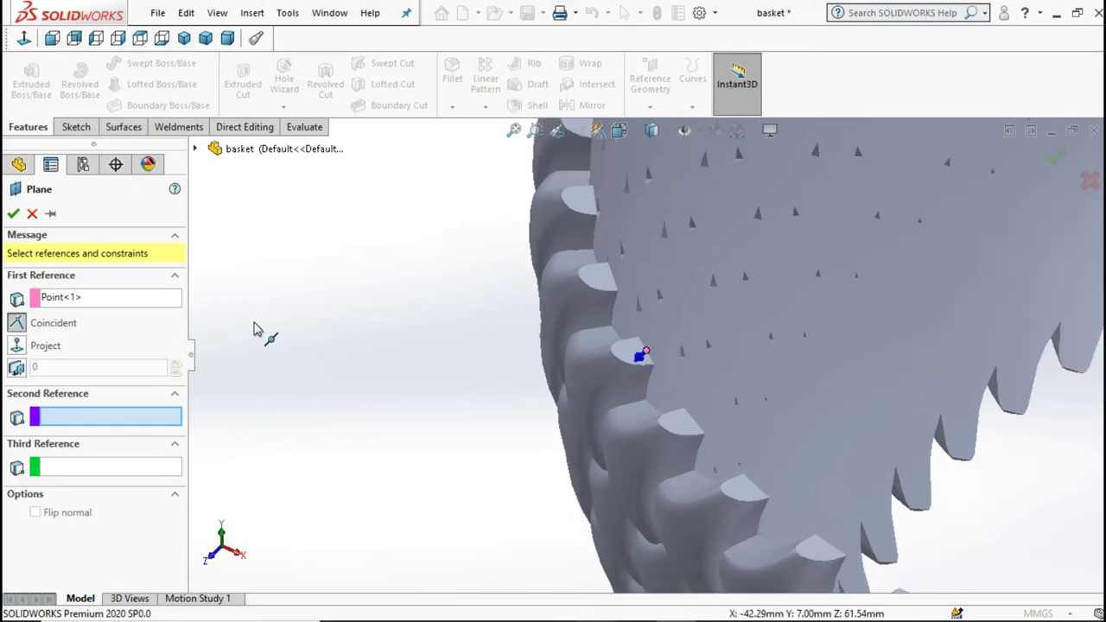
pyautogui.click(197, 149)
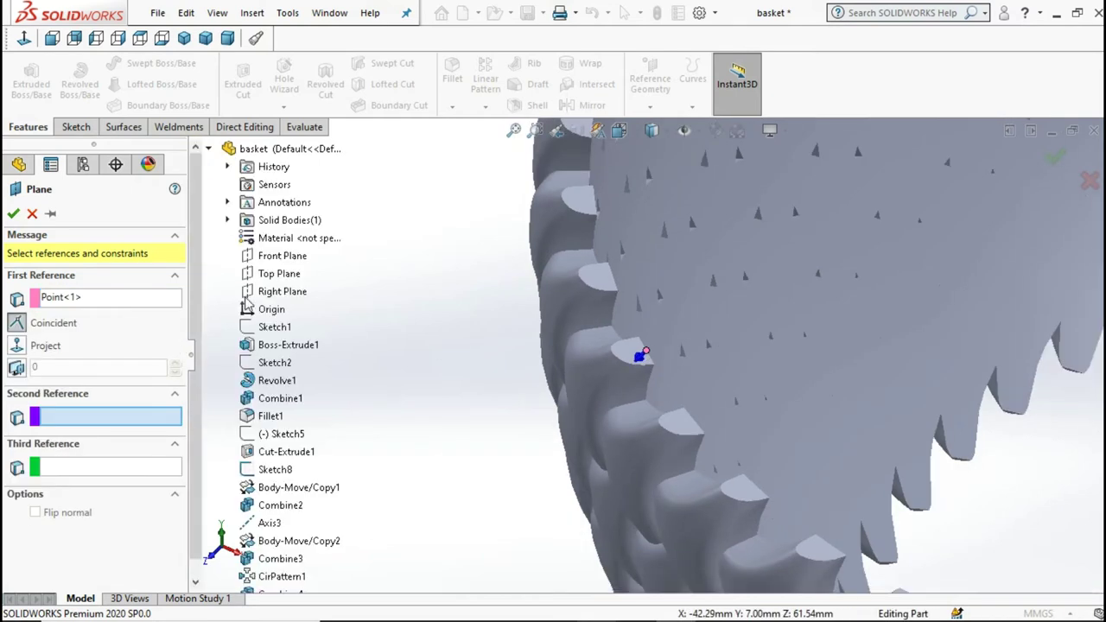
pyautogui.click(275, 274)
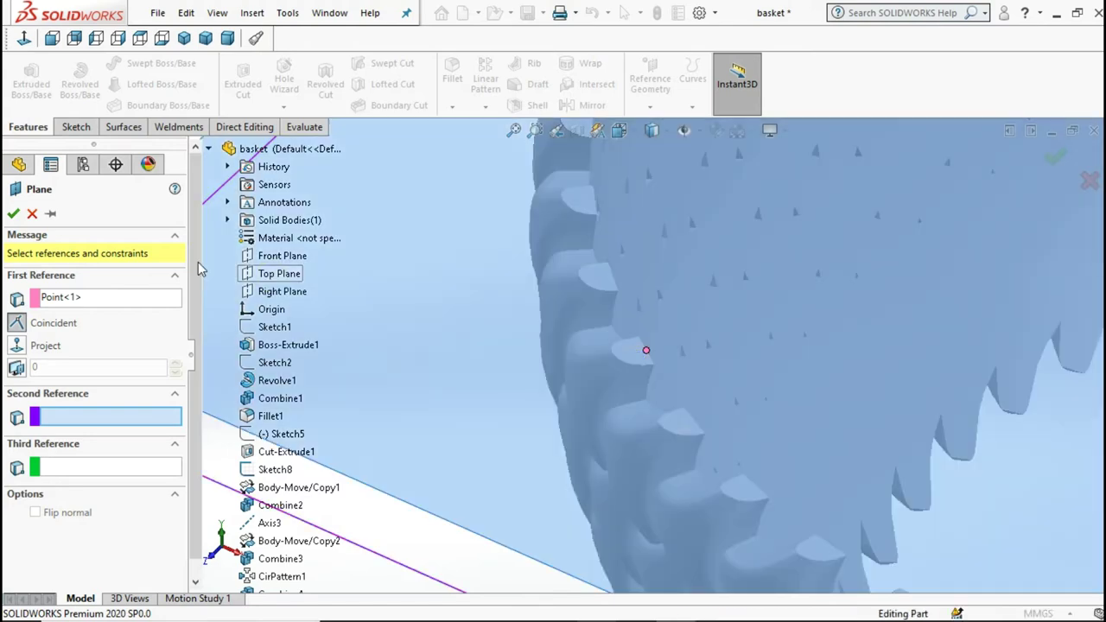
pyautogui.scroll(3, 475, 397)
pyautogui.scroll(2, 484, 394)
pyautogui.scroll(2, 518, 345)
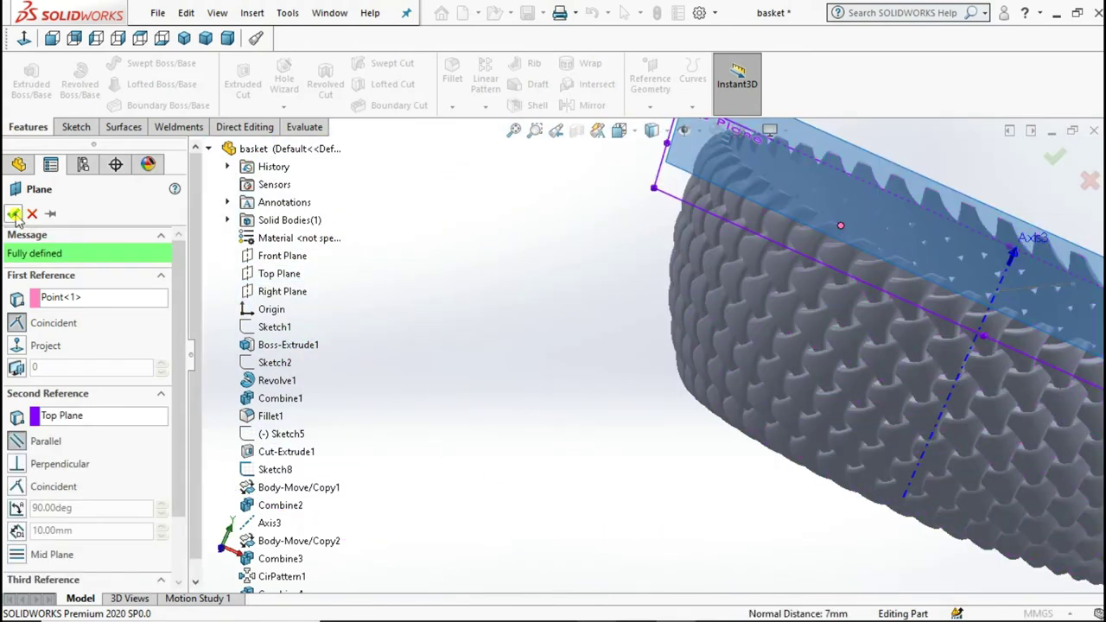
pyautogui.click(13, 214)
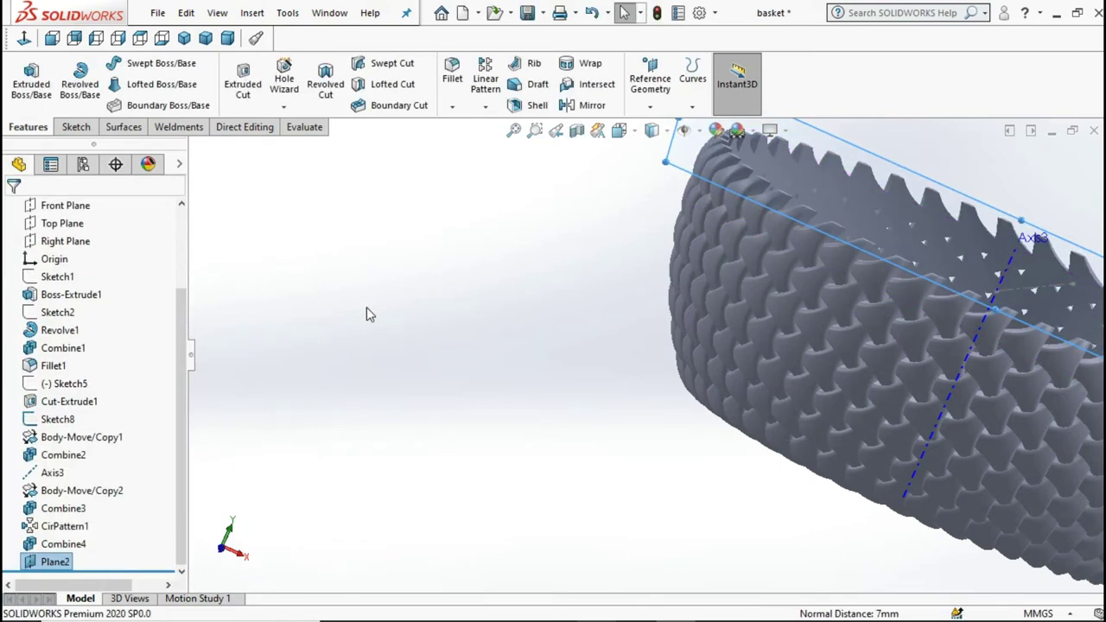
pyautogui.click(76, 127)
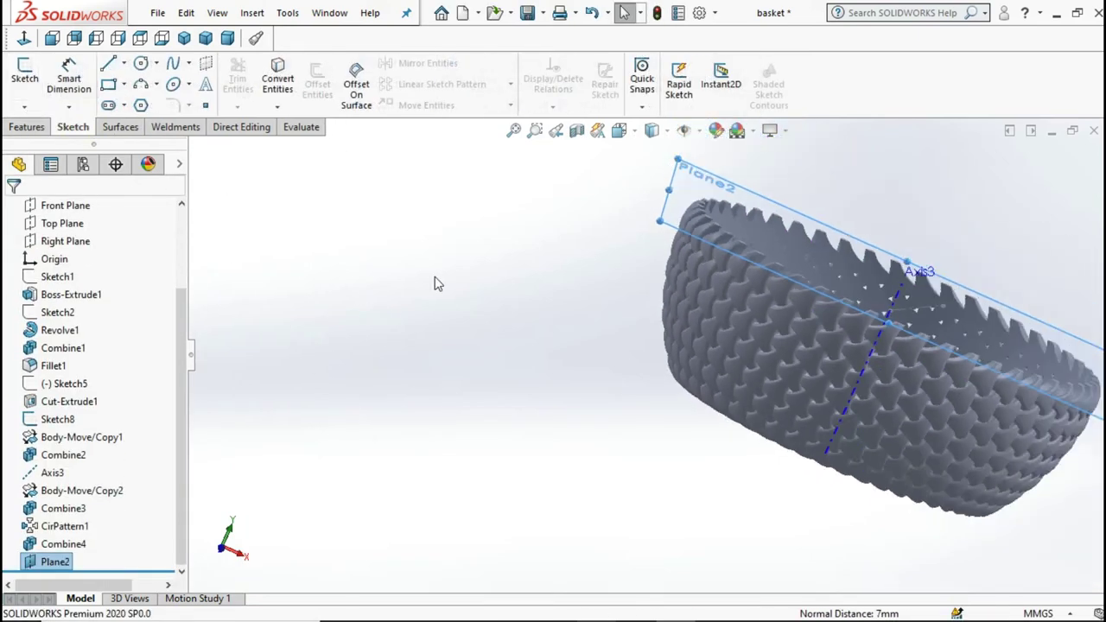
pyautogui.click(24, 73)
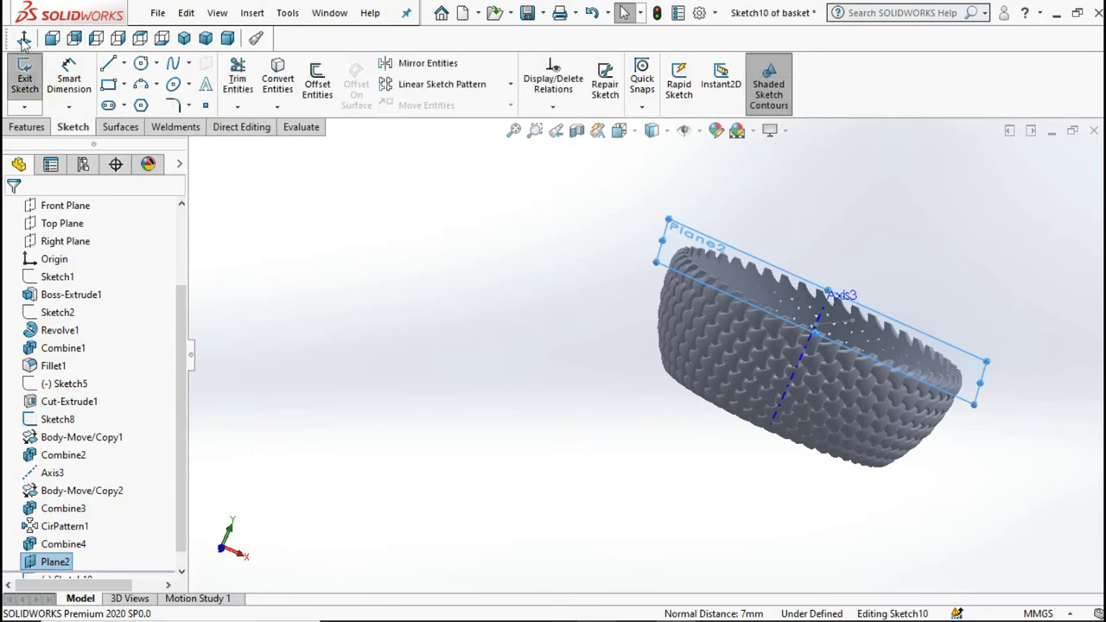
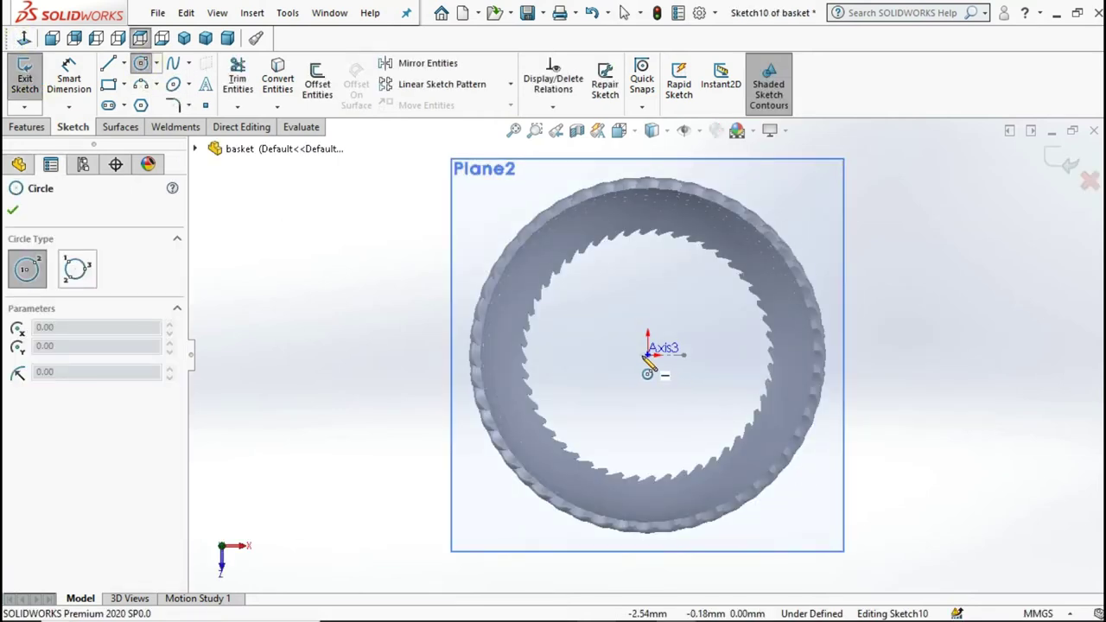
# Step: Draw a circle centred on the basket axis on Plane2, dimension it to Ø152 mm, and exit the sketch
pyautogui.click(648, 354)
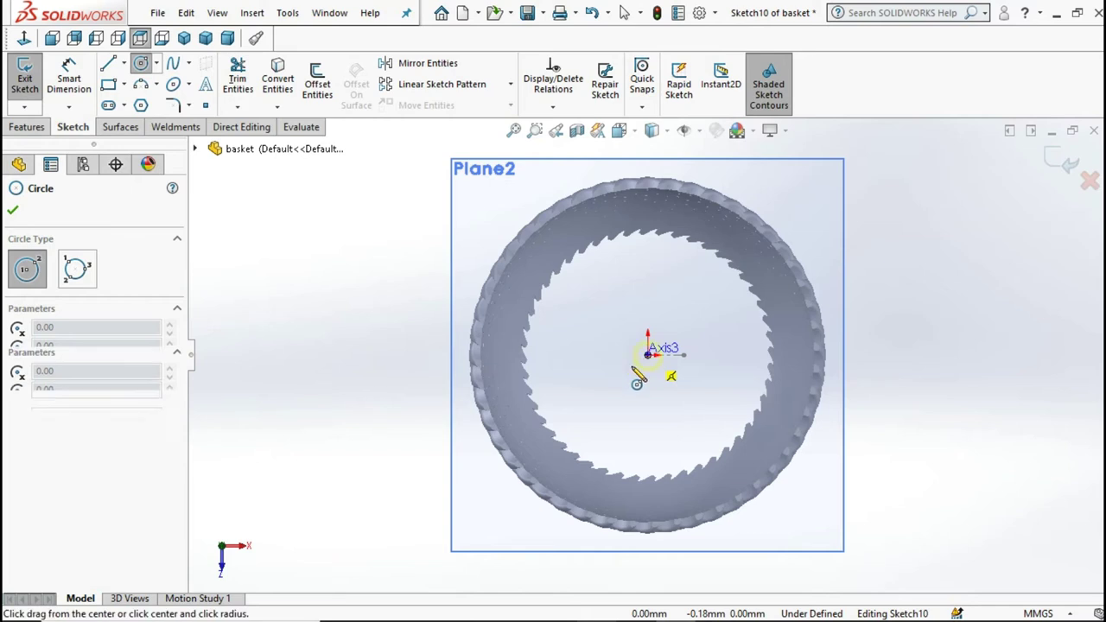
pyautogui.click(448, 413)
pyautogui.click(69, 76)
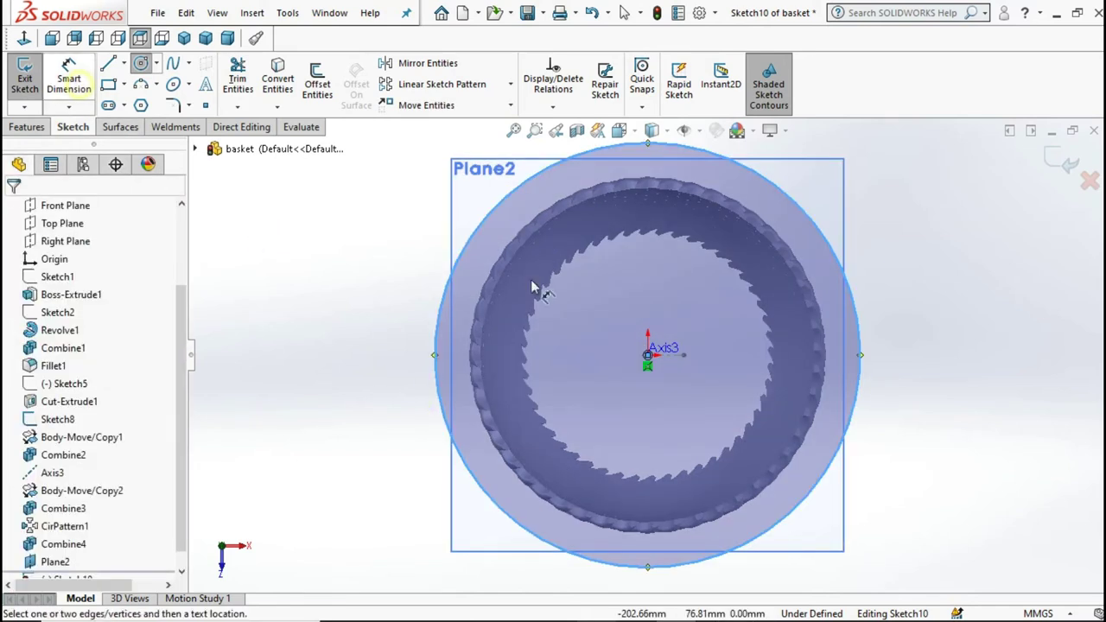
pyautogui.click(435, 348)
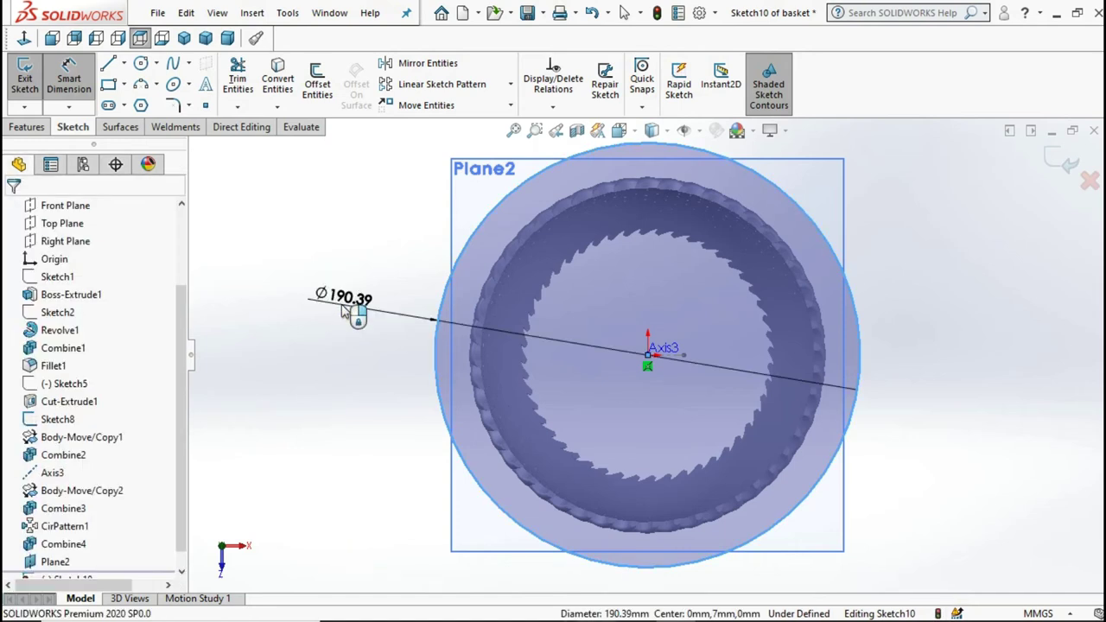
pyautogui.click(344, 311)
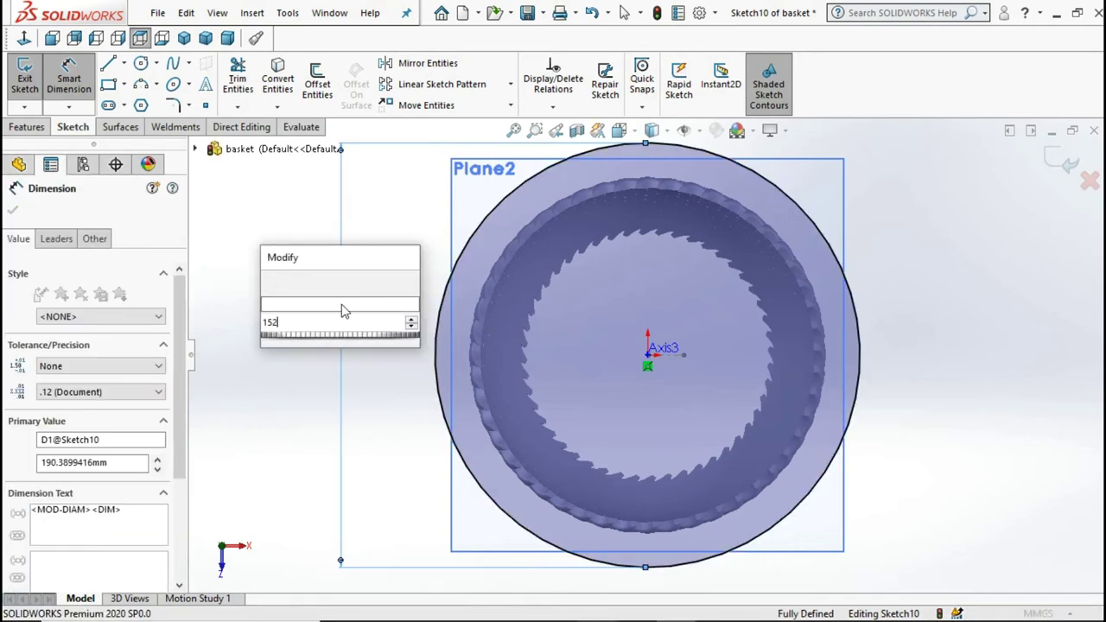
pyautogui.press('Return')
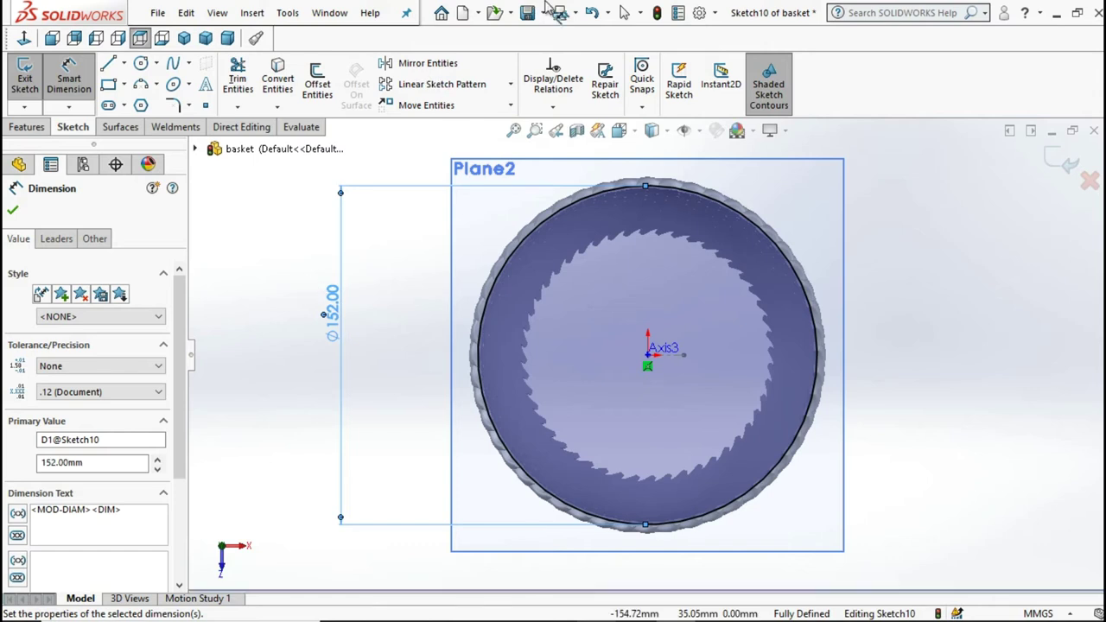
pyautogui.click(623, 16)
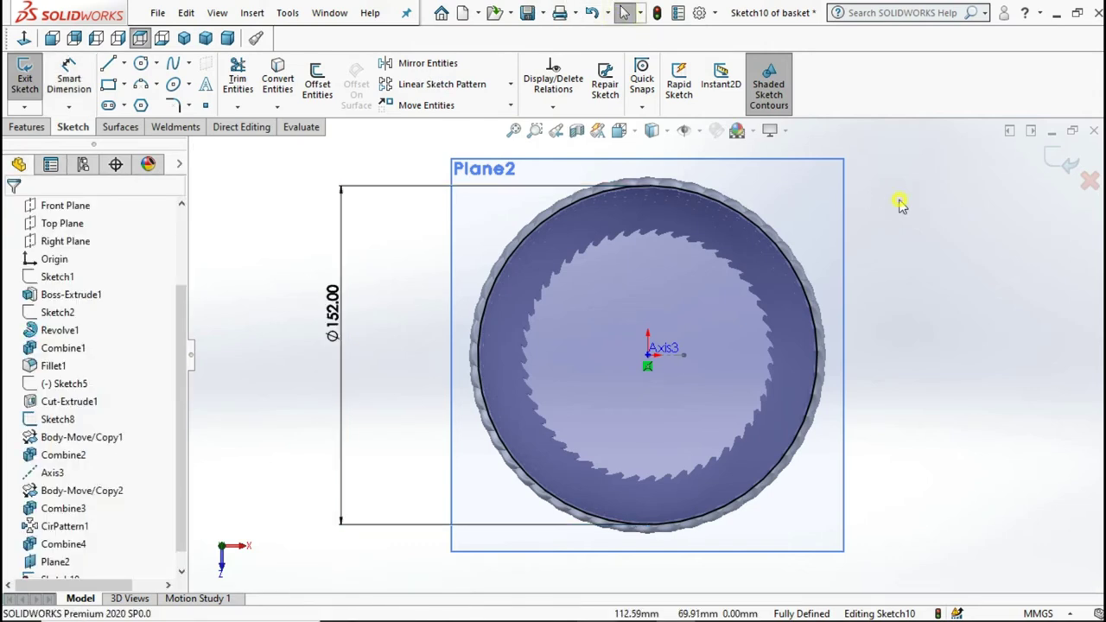
pyautogui.click(1061, 158)
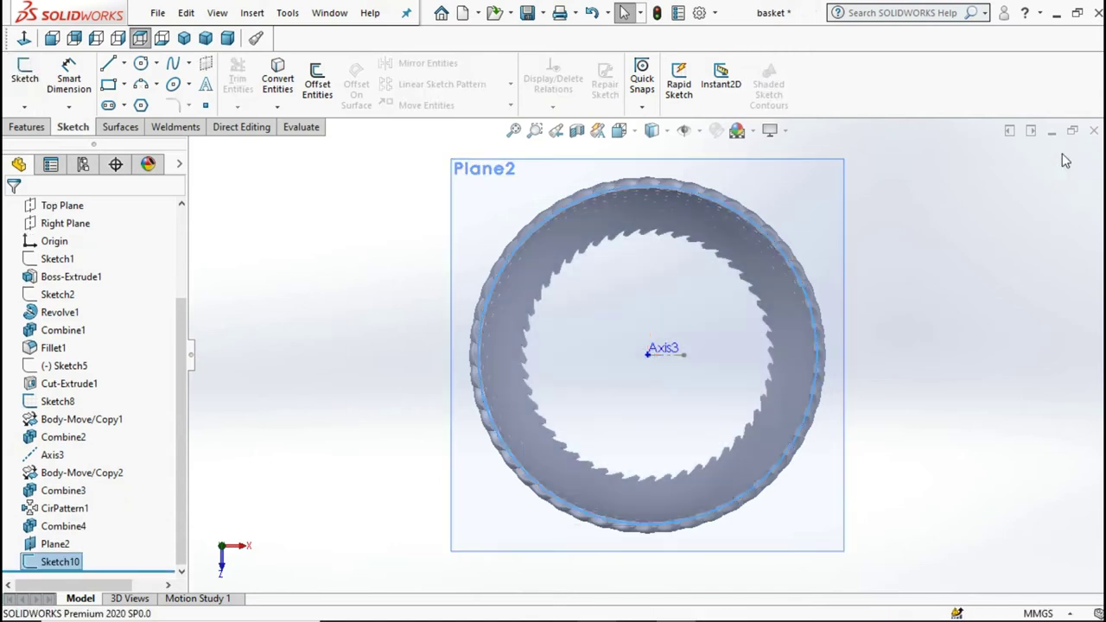
# Step: Orbit to a tilted side view and hide the basket body
pyautogui.scroll(-1, 824, 257)
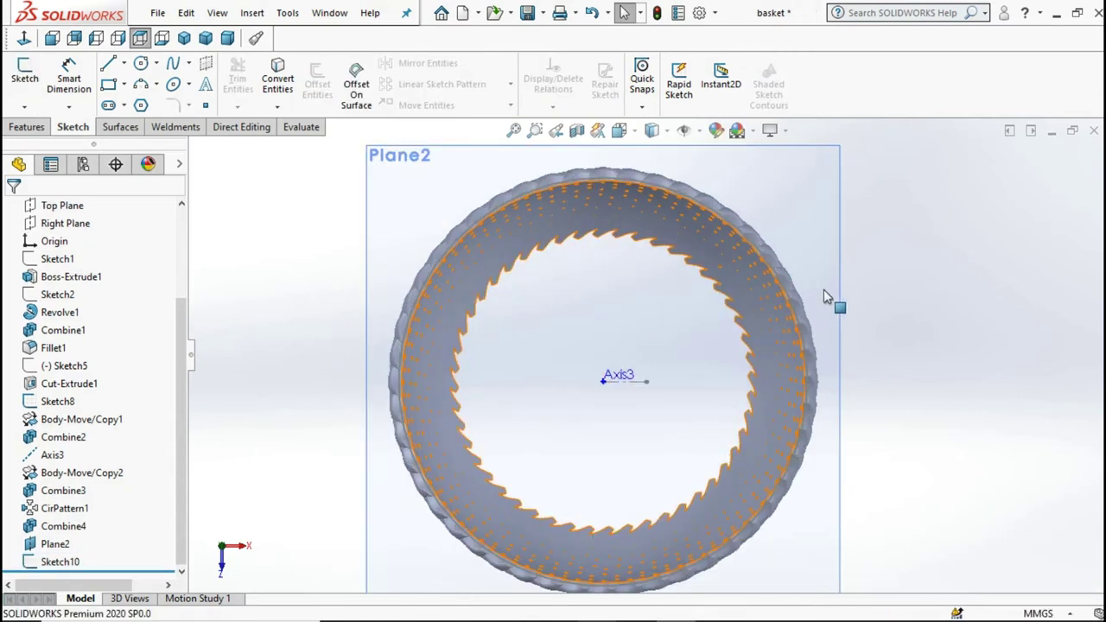
pyautogui.click(836, 257)
pyautogui.click(921, 209)
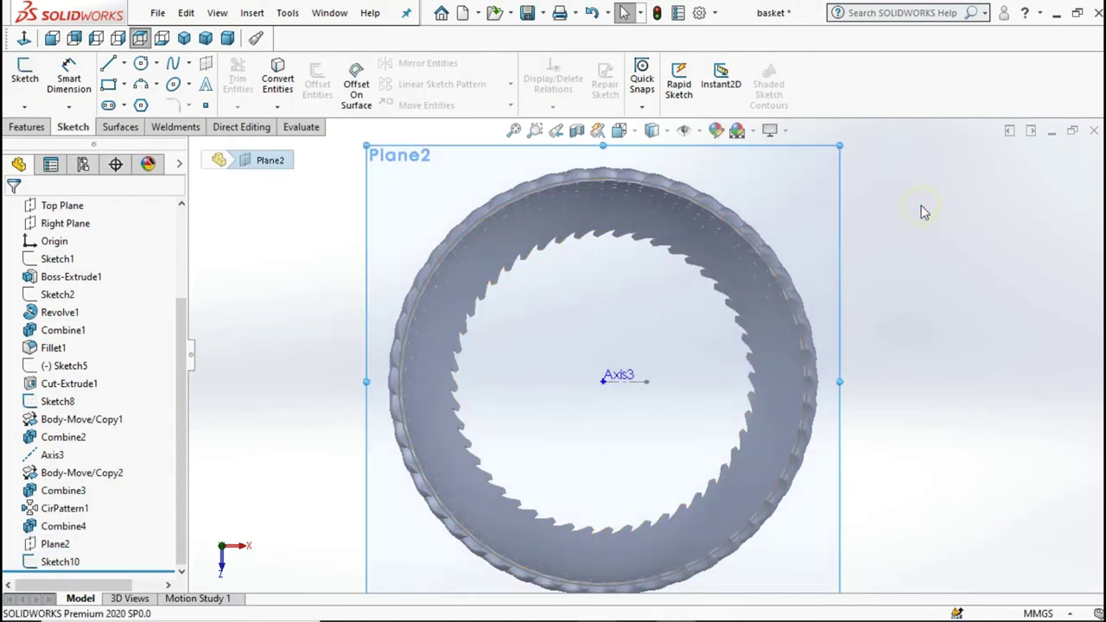
pyautogui.moveTo(812, 296); pyautogui.dragTo(662, 400, button='middle')
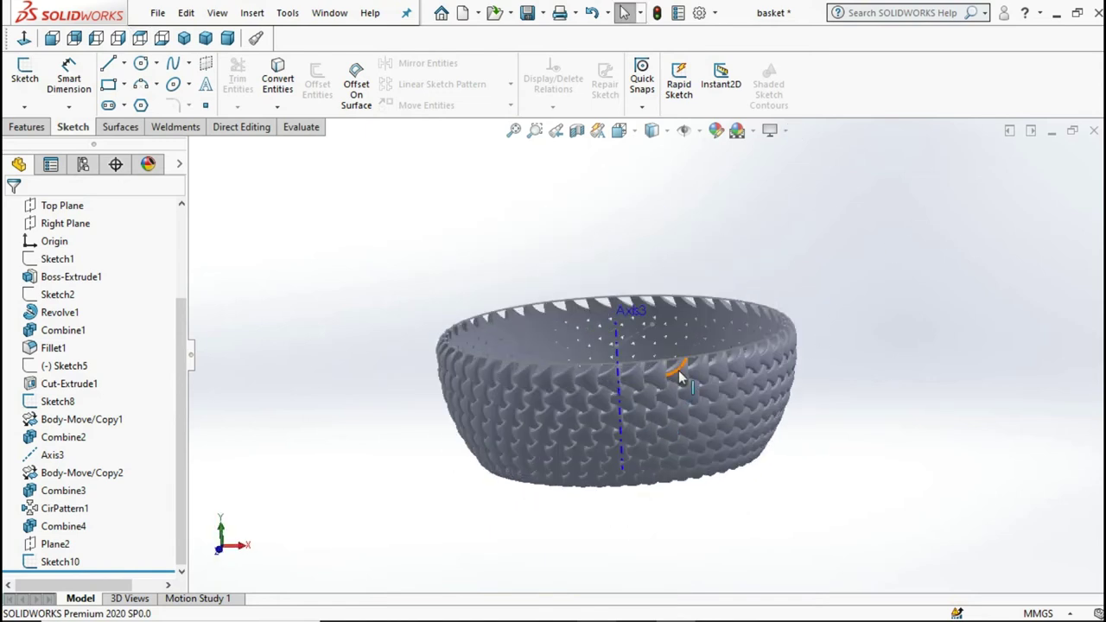
pyautogui.click(679, 377)
pyautogui.click(750, 328)
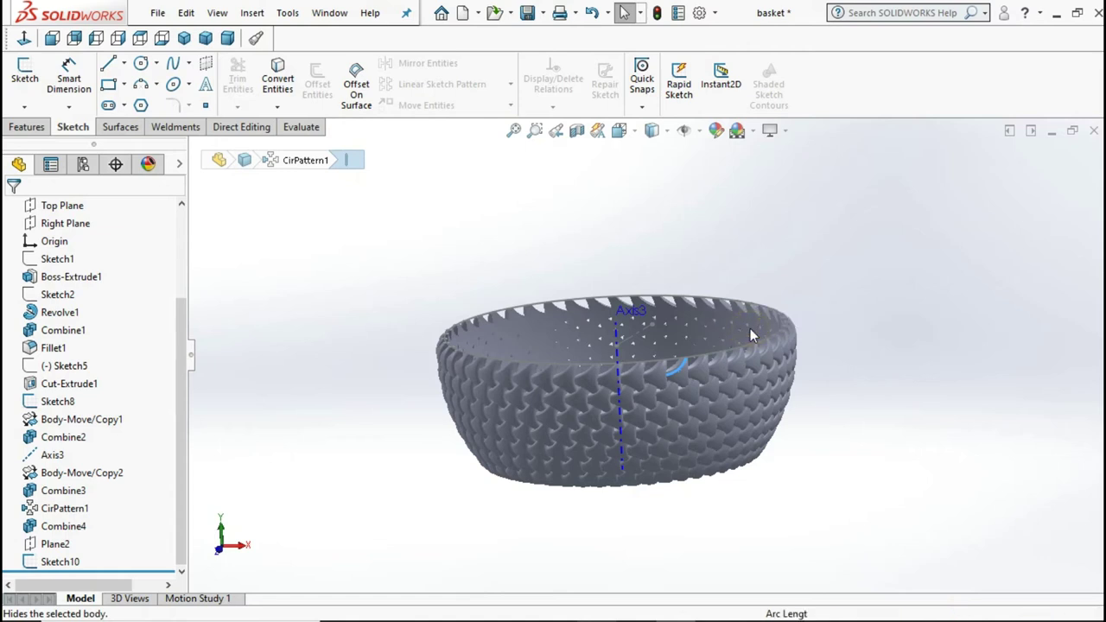
pyautogui.click(789, 402)
# Step: Start a new sketch on the Front Plane
pyautogui.scroll(2, 789, 403)
pyautogui.scroll(3, 639, 406)
pyautogui.scroll(3, 657, 303)
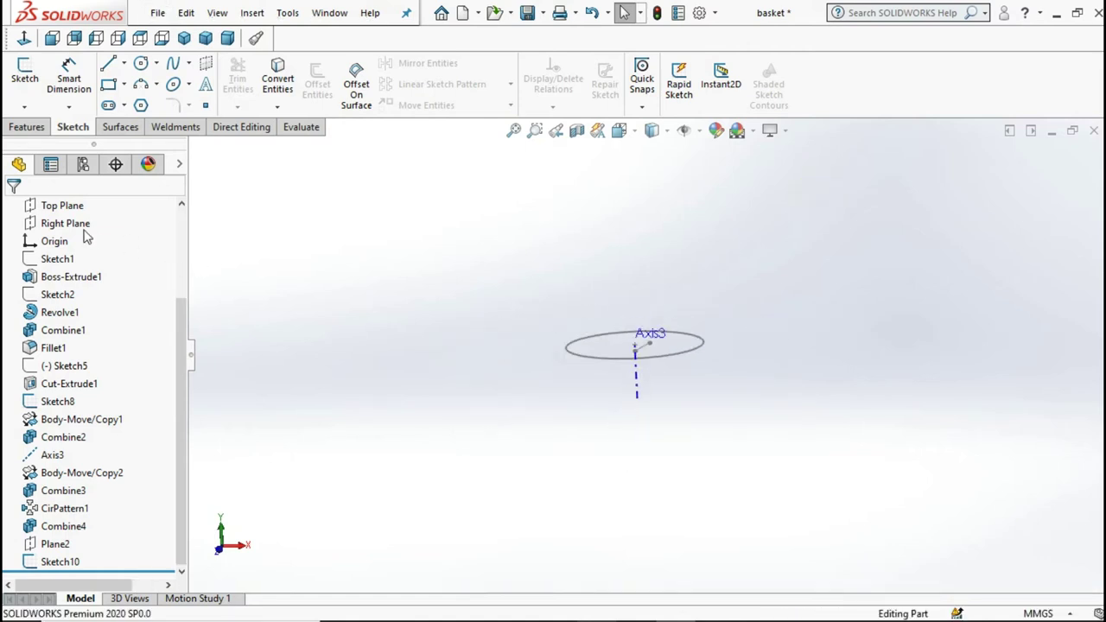
pyautogui.scroll(1, 156, 254)
pyautogui.scroll(1, 51, 294)
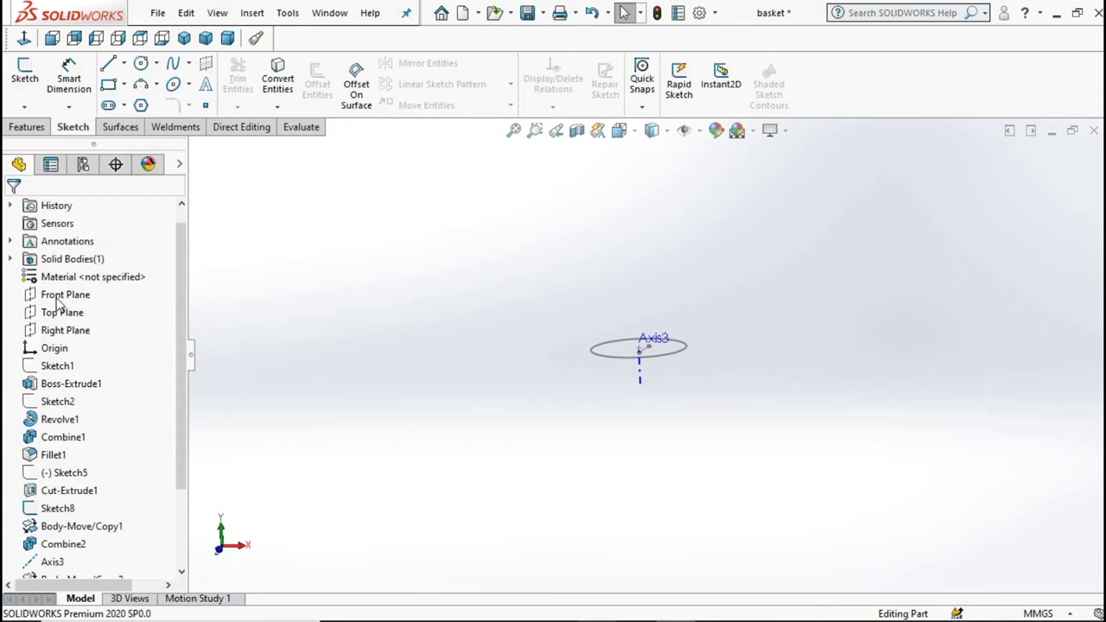
pyautogui.click(65, 294)
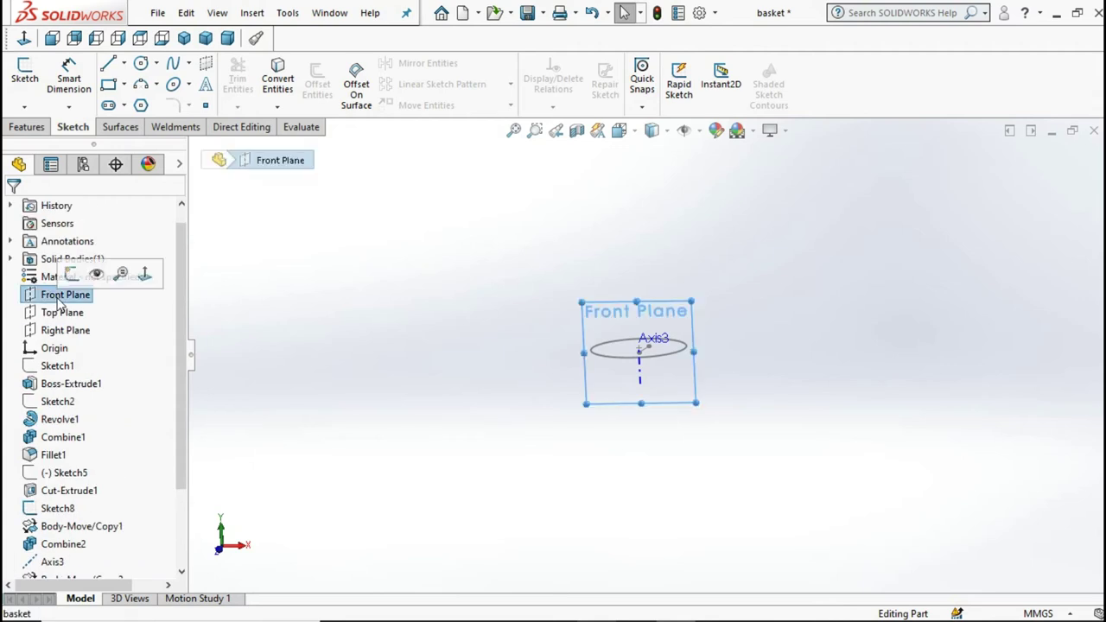
pyautogui.click(71, 274)
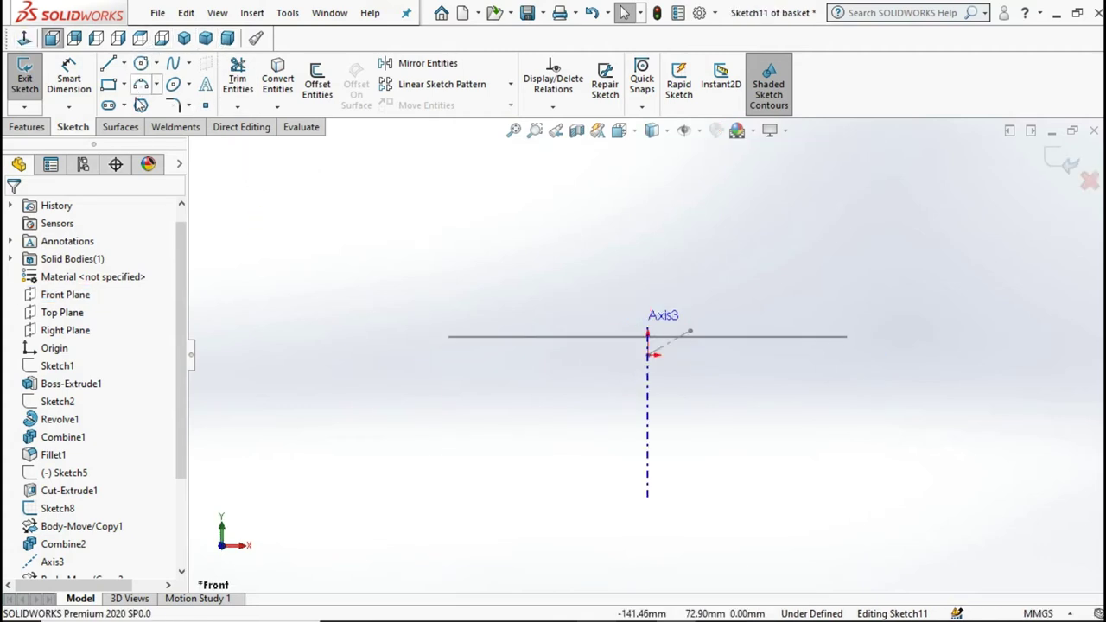
# Step: Draw a six-sided polygon centred just right of the basket axis
pyautogui.scroll(-3, 953, 346)
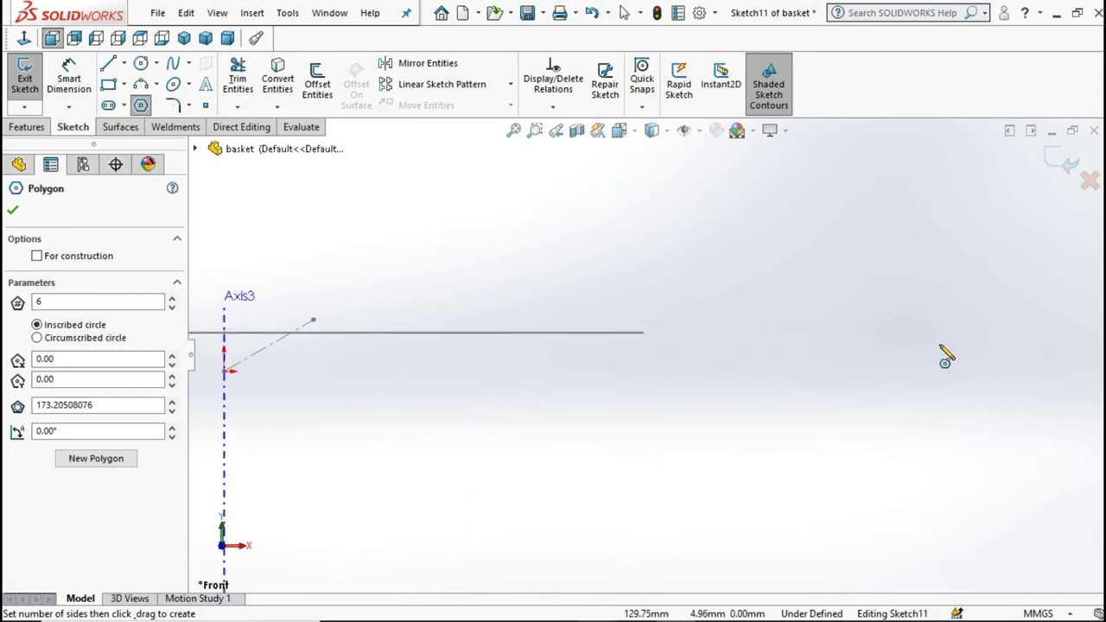
pyautogui.click(708, 358)
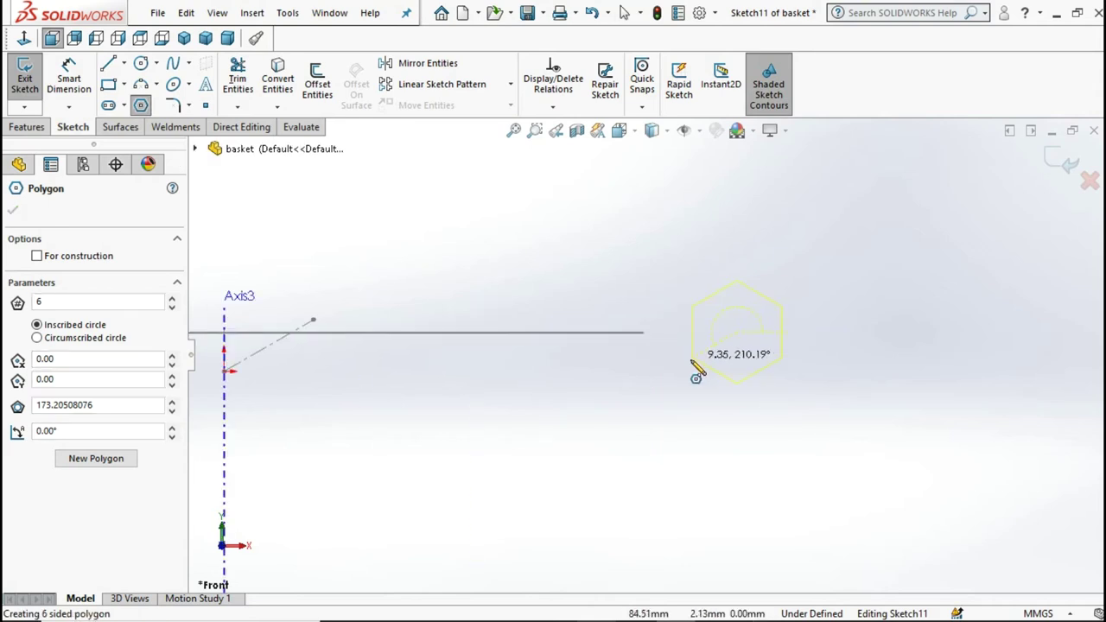
pyautogui.click(673, 373)
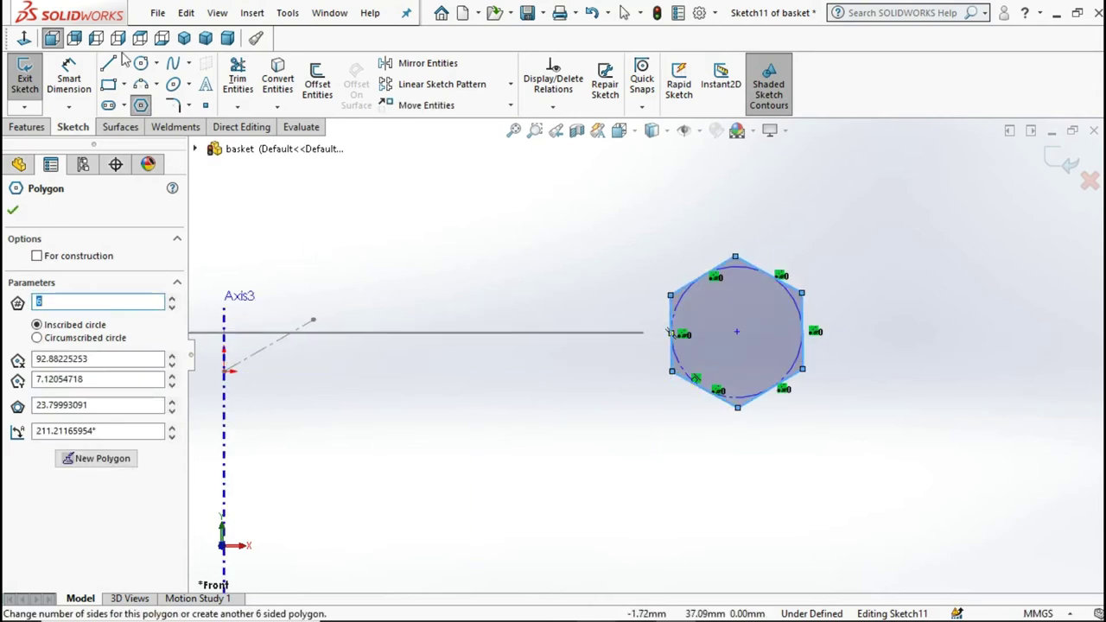
pyautogui.click(627, 11)
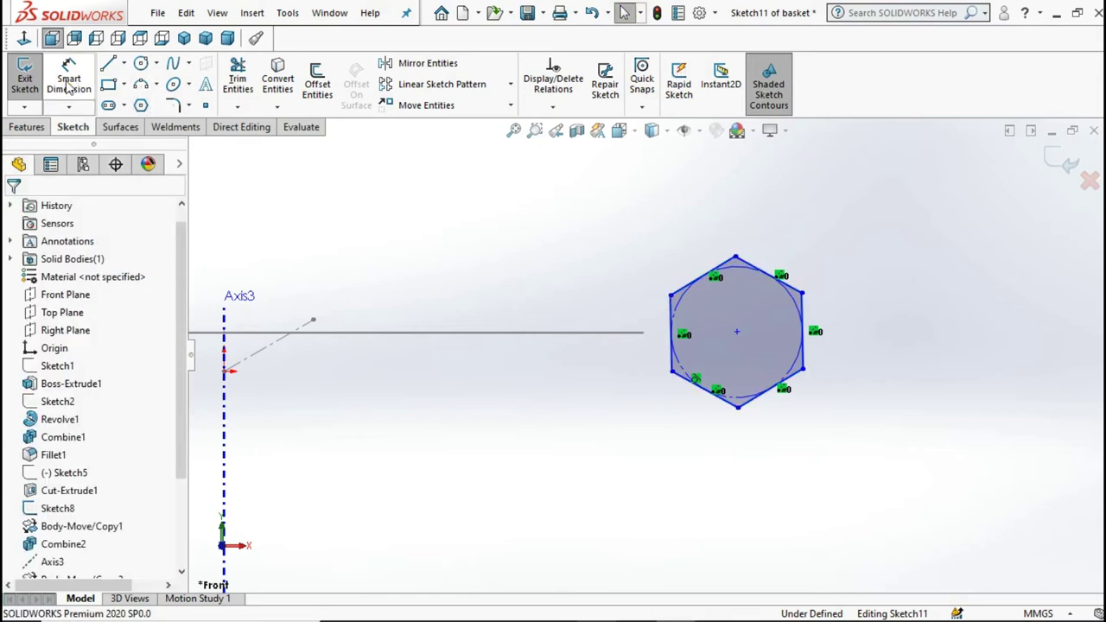
# Step: Add an 11.75 edge-length dimension to the hexagon, then delete it
pyautogui.click(727, 261)
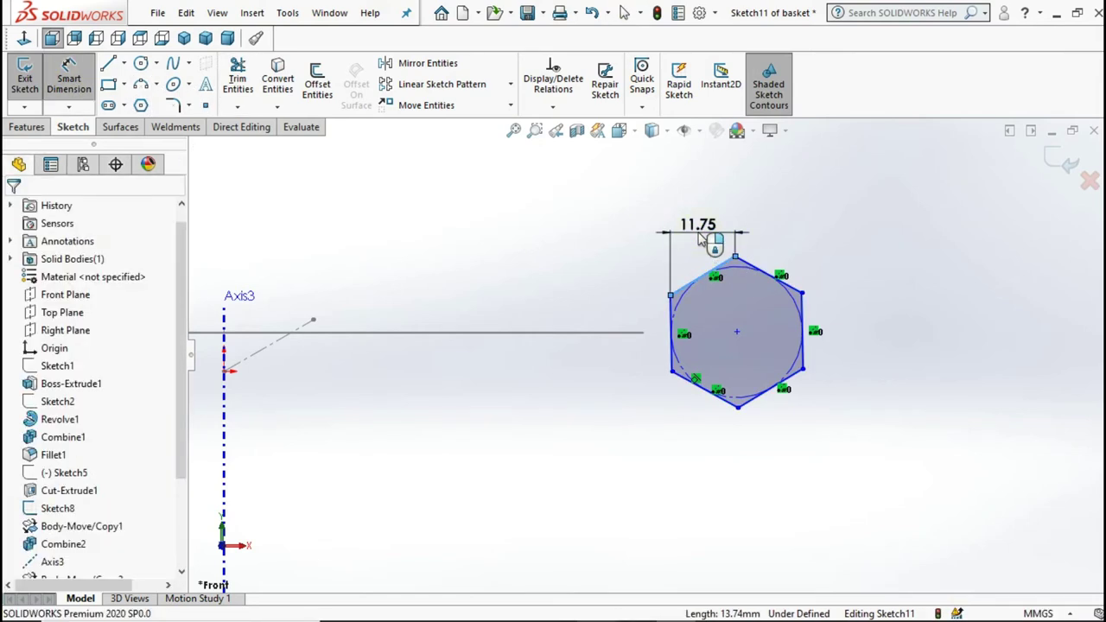
pyautogui.click(702, 241)
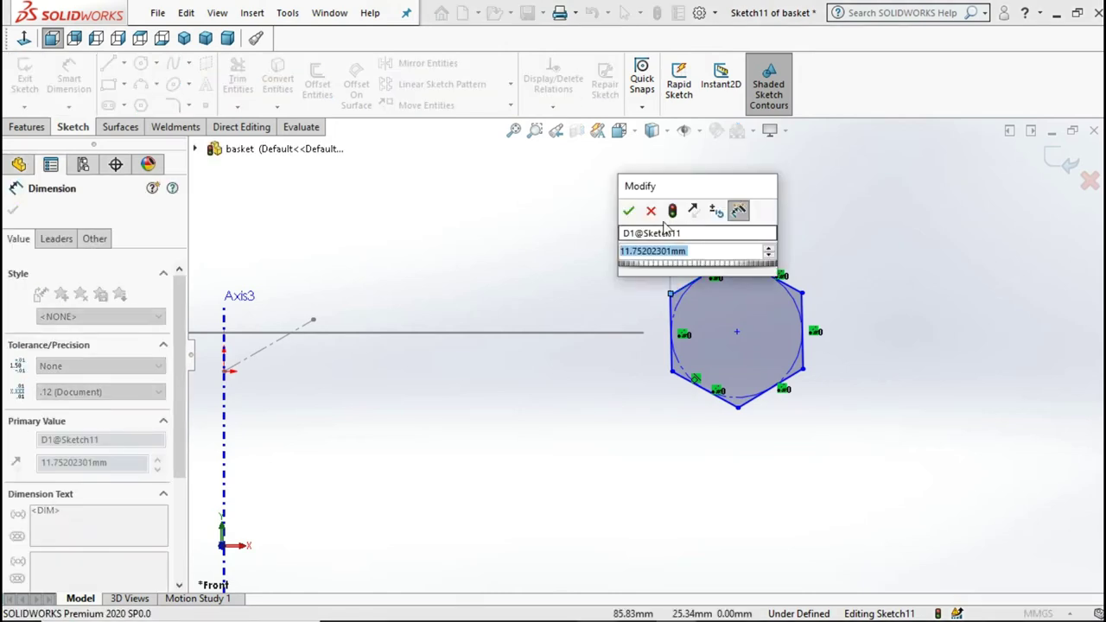
pyautogui.click(650, 213)
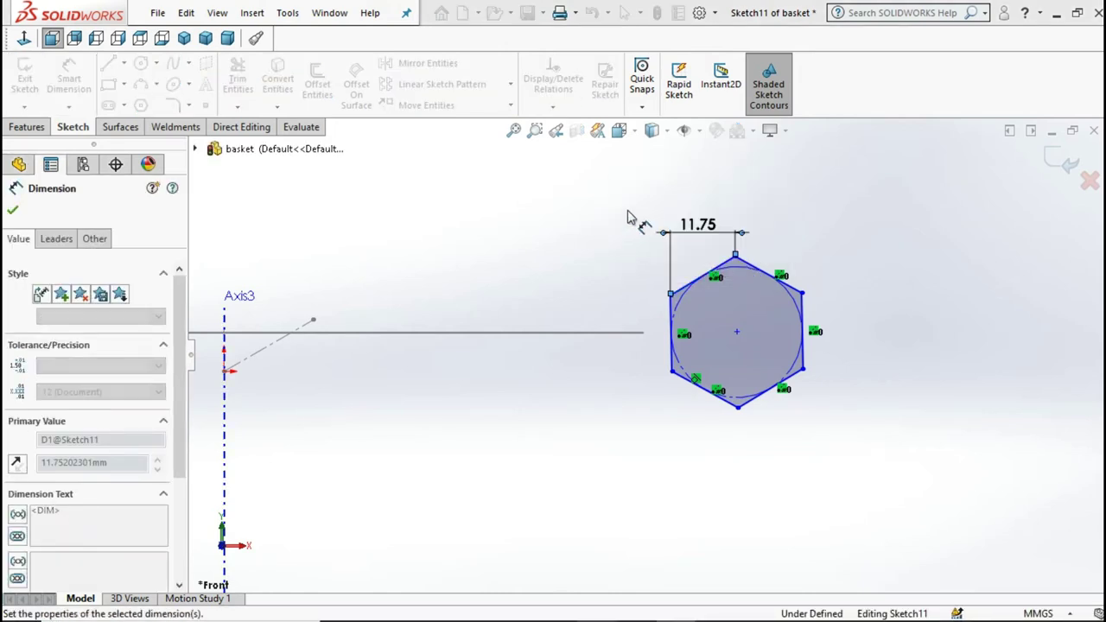
pyautogui.click(631, 214)
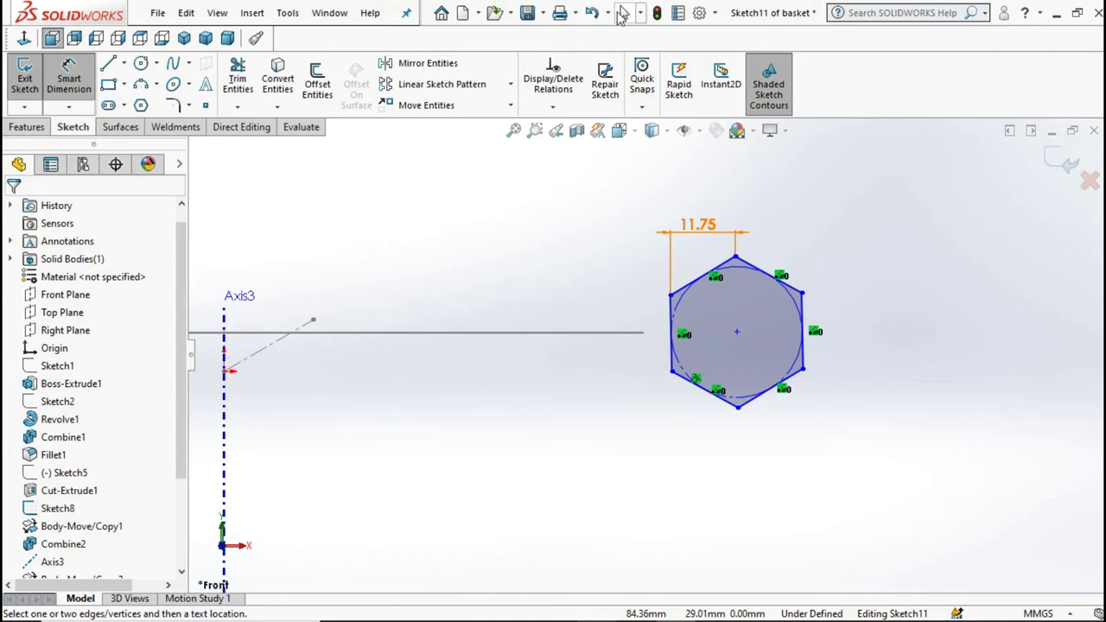
pyautogui.click(624, 12)
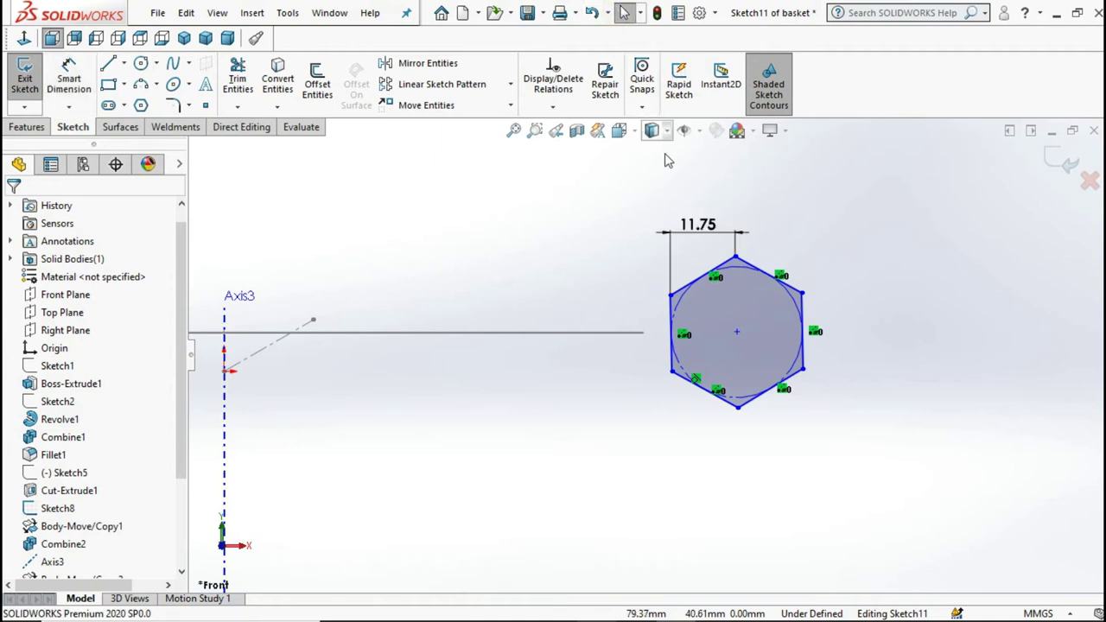
pyautogui.click(687, 222)
pyautogui.rightClick(687, 223)
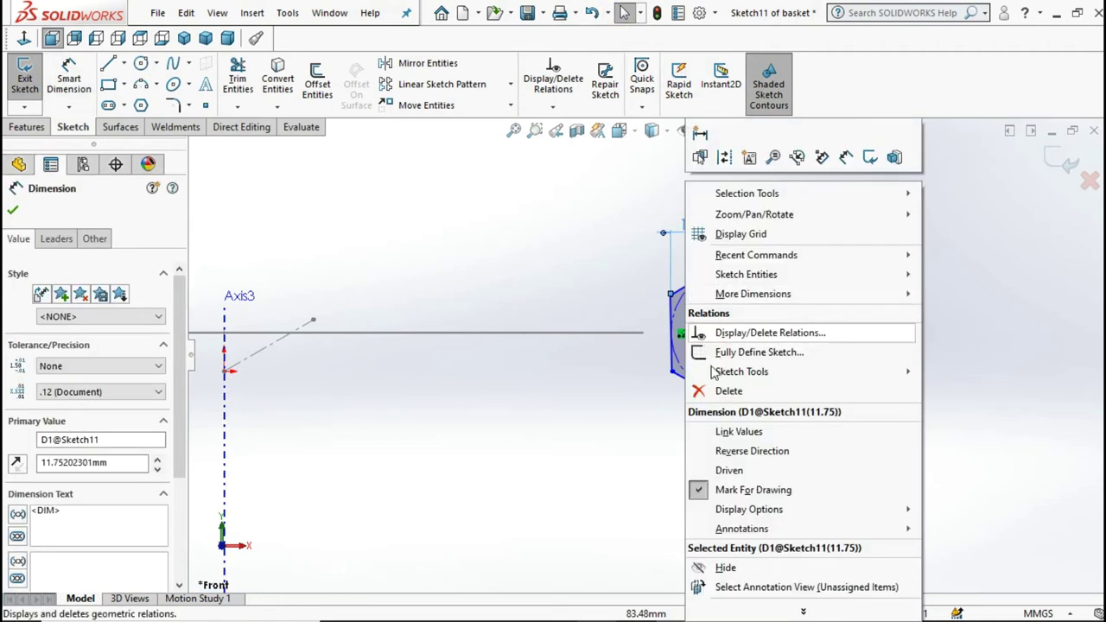
pyautogui.click(726, 391)
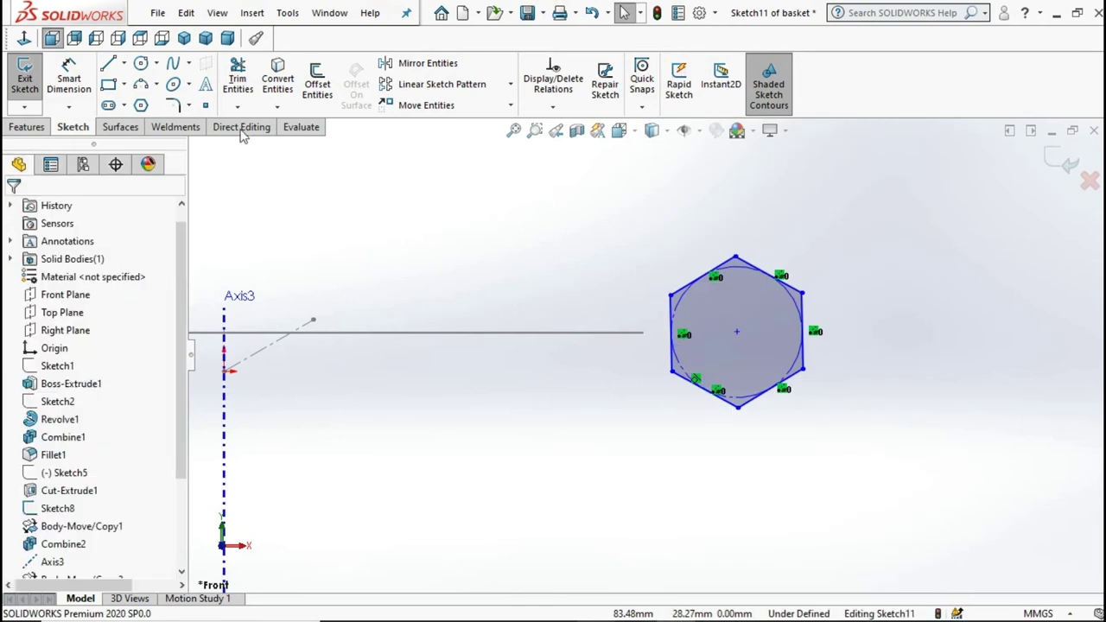
# Step: Dimension the hexagon's top-right edge so its side length becomes 3.00
pyautogui.click(69, 78)
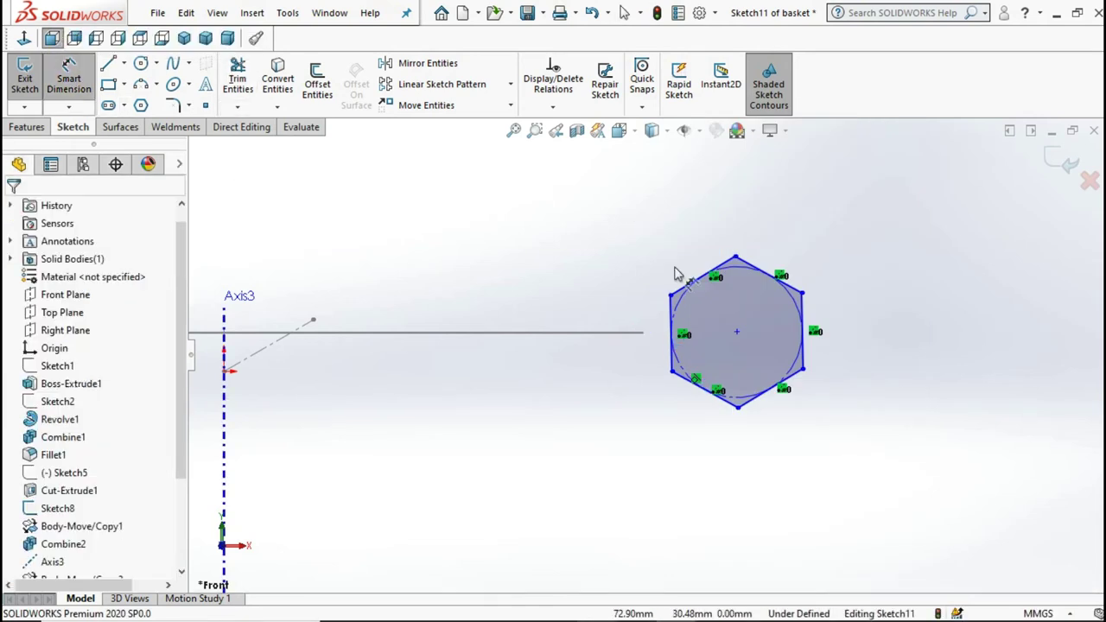
pyautogui.click(777, 250)
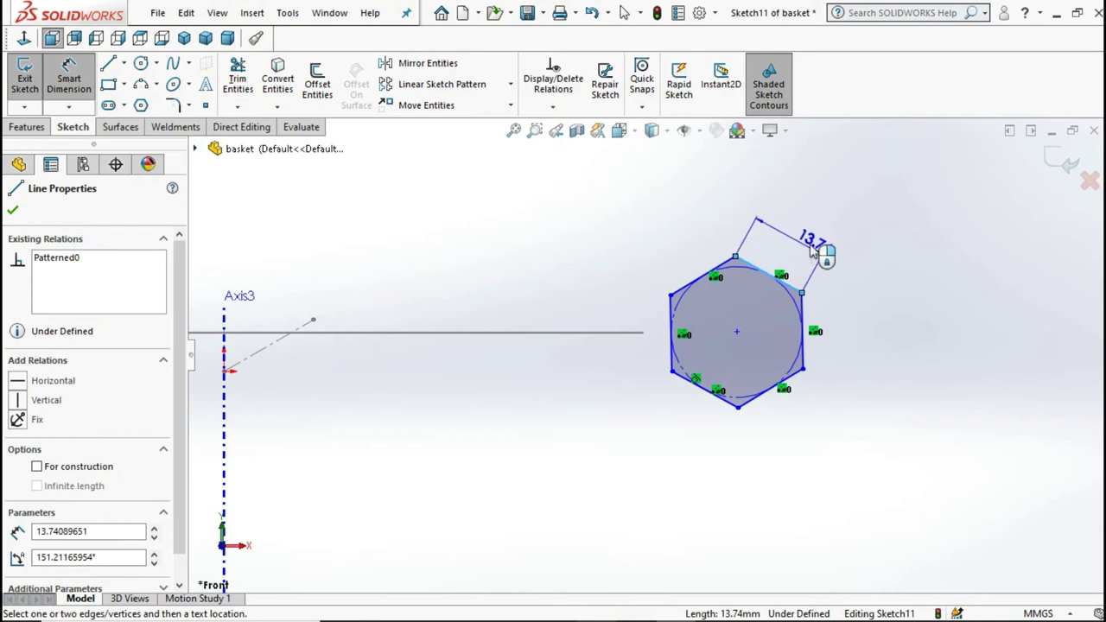
pyautogui.click(810, 245)
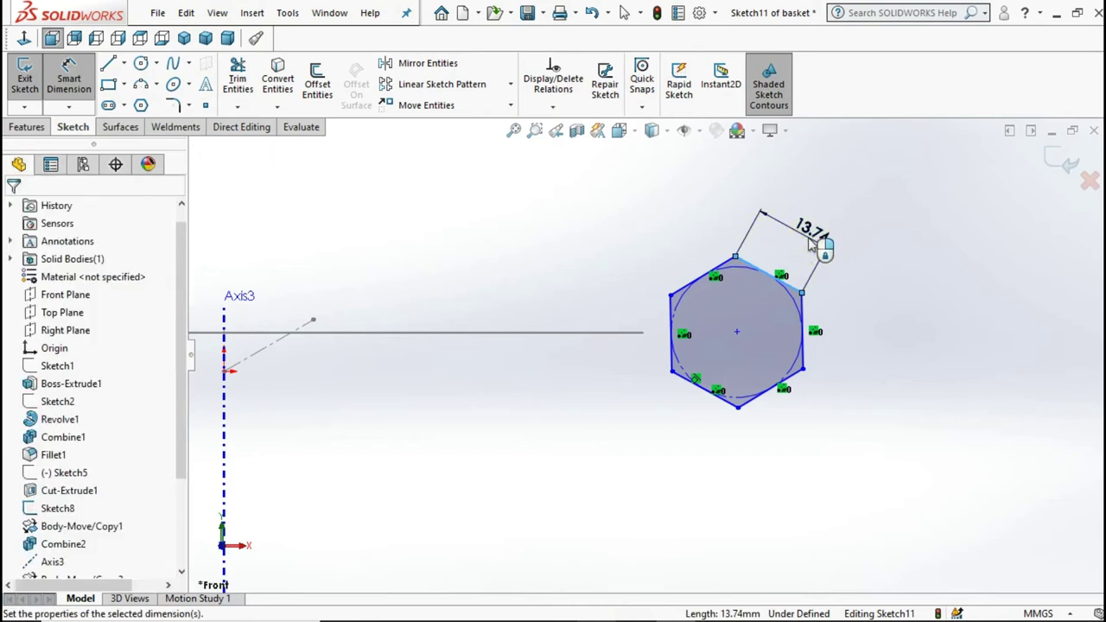
pyautogui.press('Return')
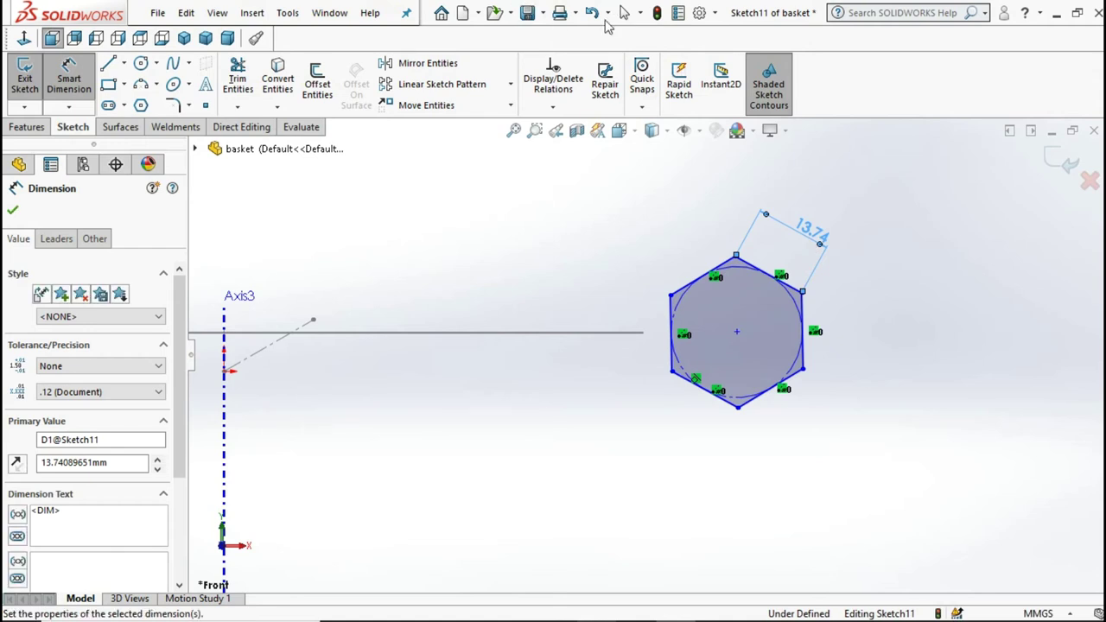
pyautogui.click(628, 15)
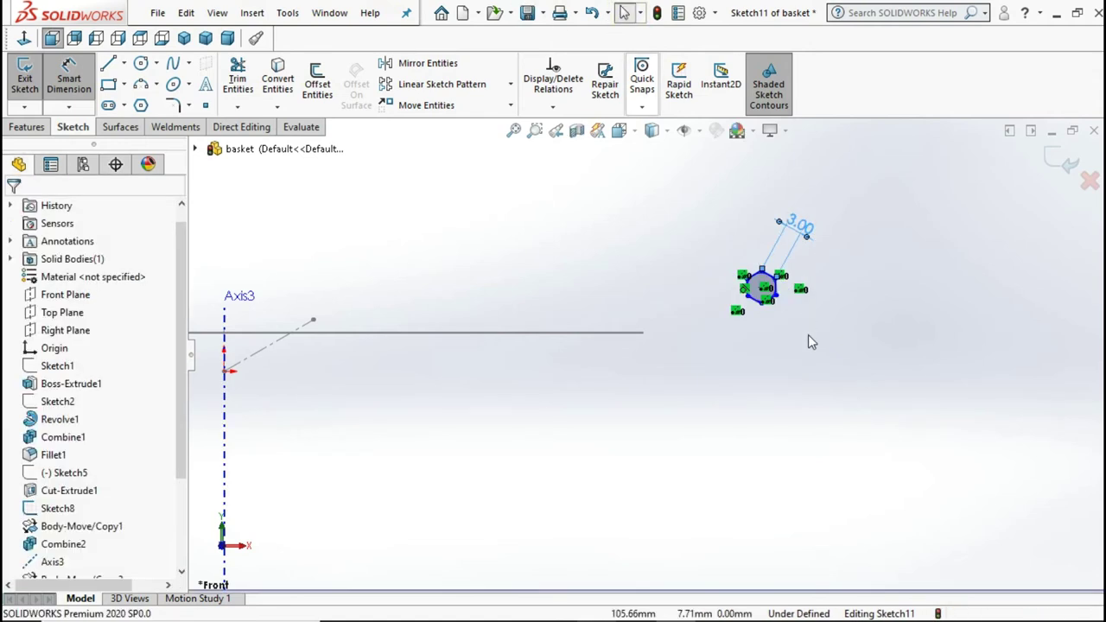
# Step: Make the hexagon's top edge horizontal
pyautogui.scroll(-3, 804, 329)
pyautogui.scroll(-3, 778, 302)
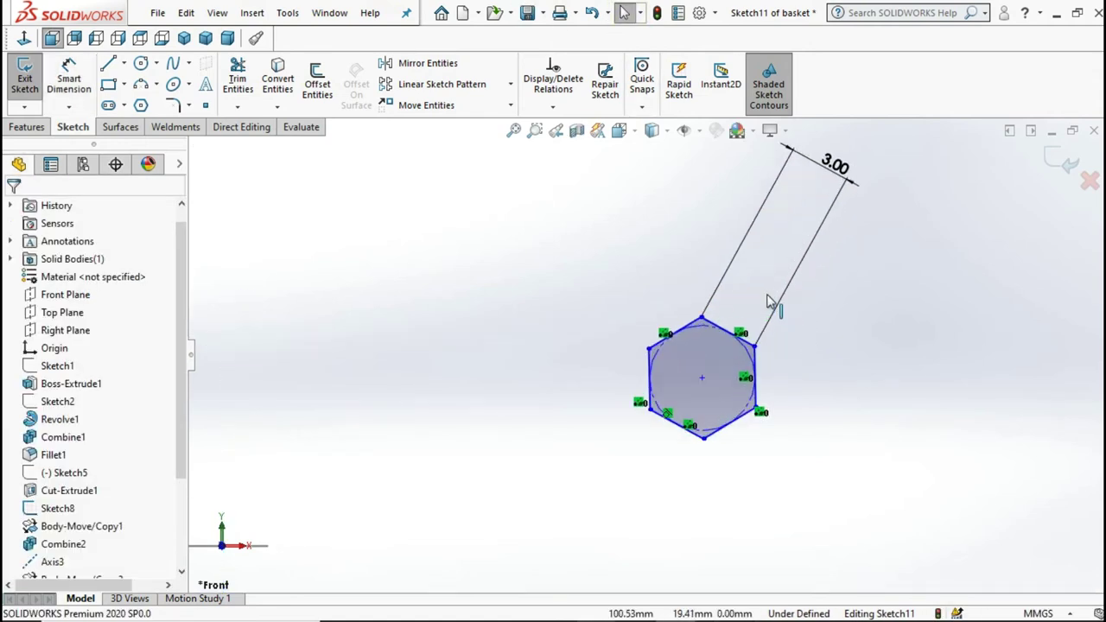
pyautogui.click(722, 335)
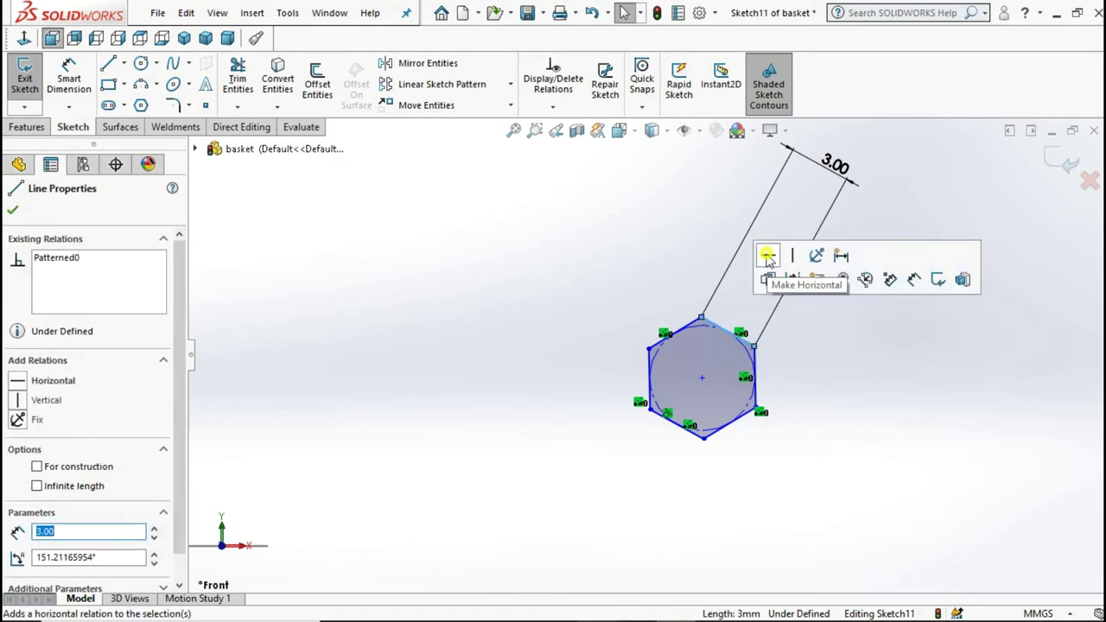
pyautogui.click(767, 255)
pyautogui.click(580, 260)
# Step: Add a Pierce relation between the hexagon's centre point and the path curve Arc1
pyautogui.scroll(3, 607, 301)
pyautogui.scroll(1, 622, 300)
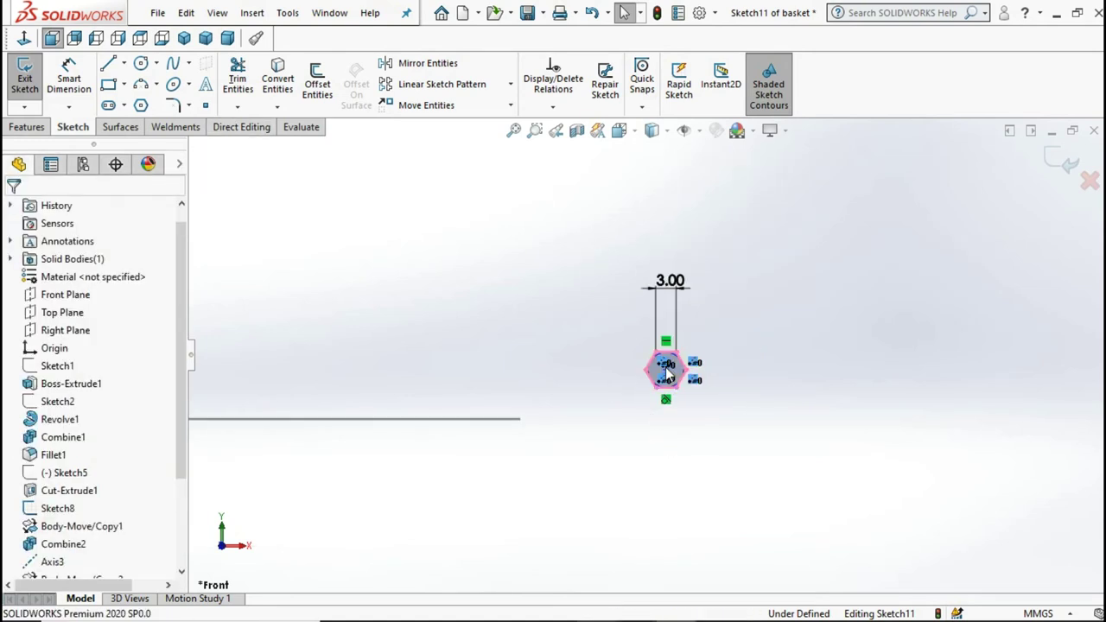
pyautogui.scroll(-2, 667, 369)
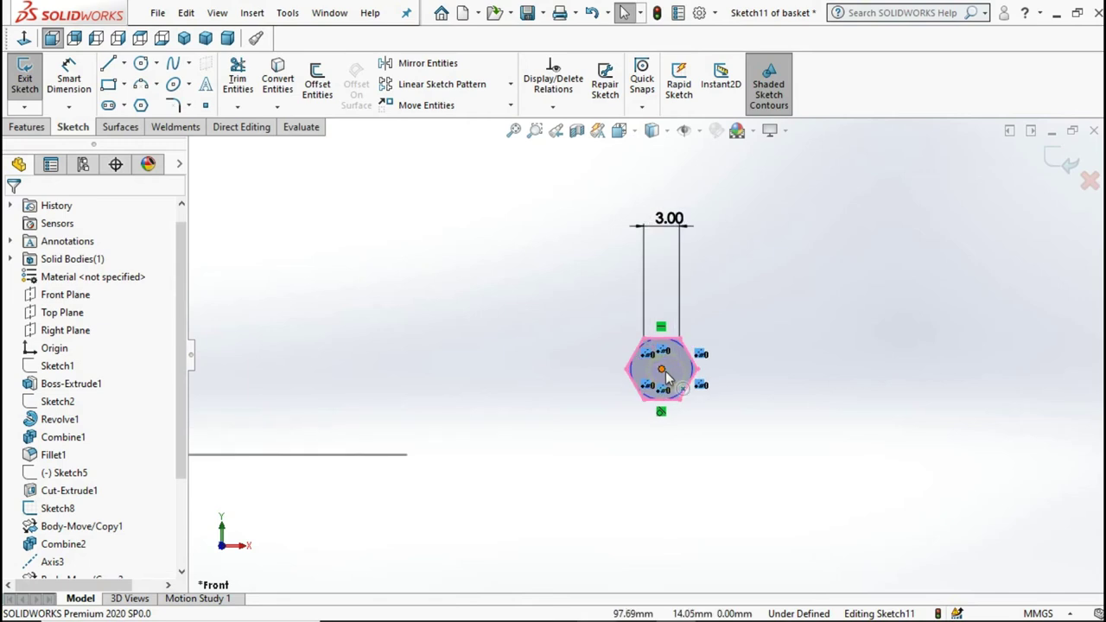
pyautogui.click(662, 370)
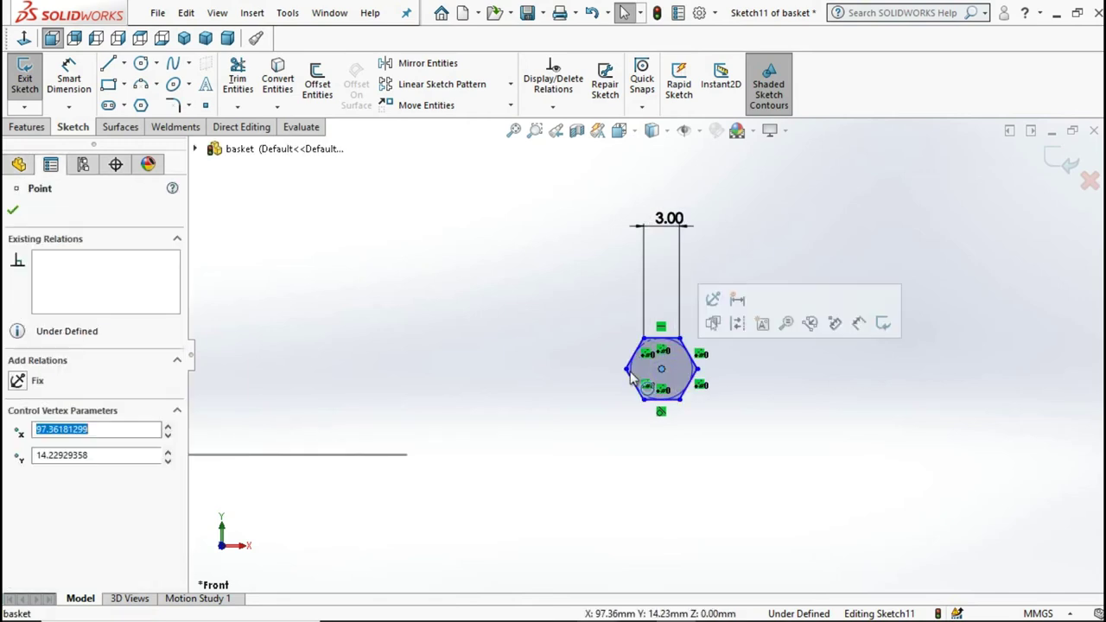
pyautogui.keyDown('ctrl'); pyautogui.click(369, 465); pyautogui.keyUp('ctrl')
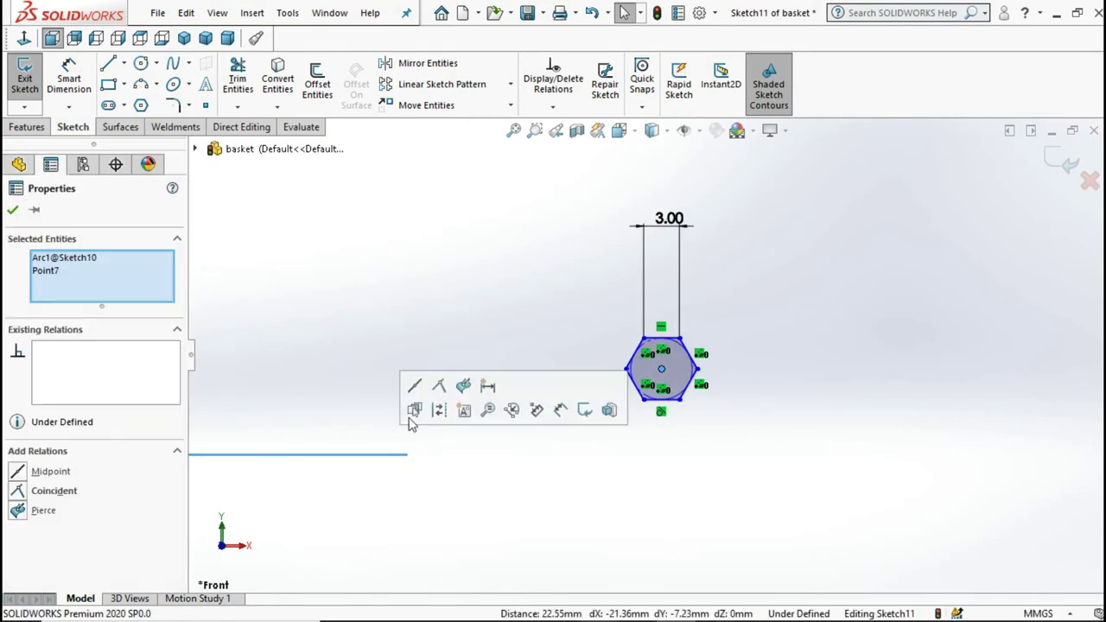
pyautogui.click(463, 385)
pyautogui.click(509, 314)
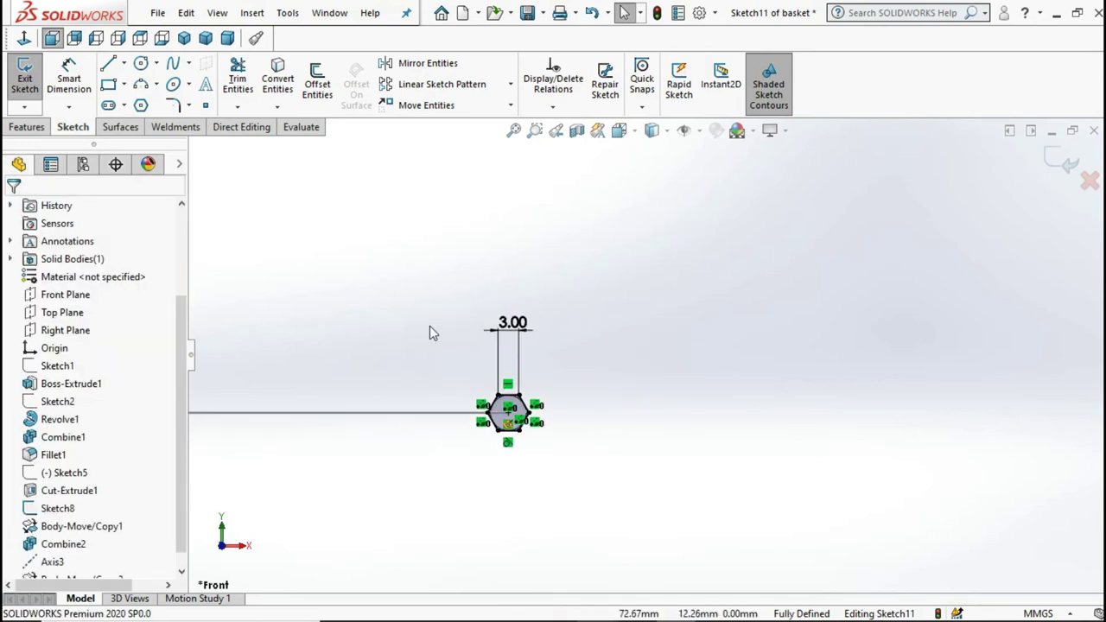
# Step: Convert the hexagon and its inscribed circle into construction geometry
pyautogui.moveTo(431, 330); pyautogui.dragTo(641, 497)
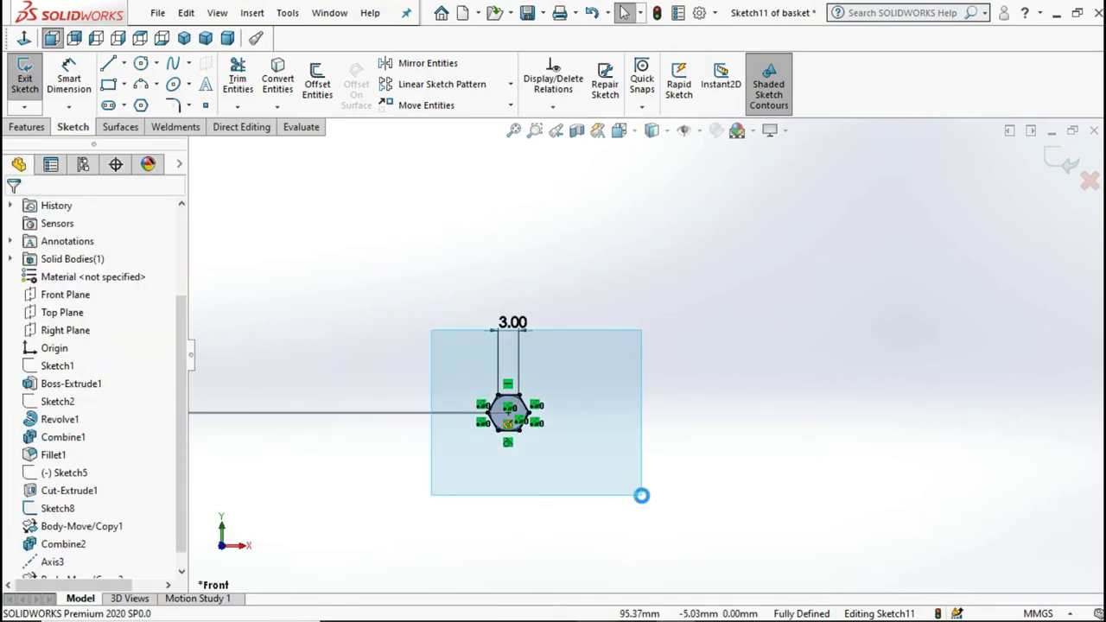
pyautogui.click(713, 449)
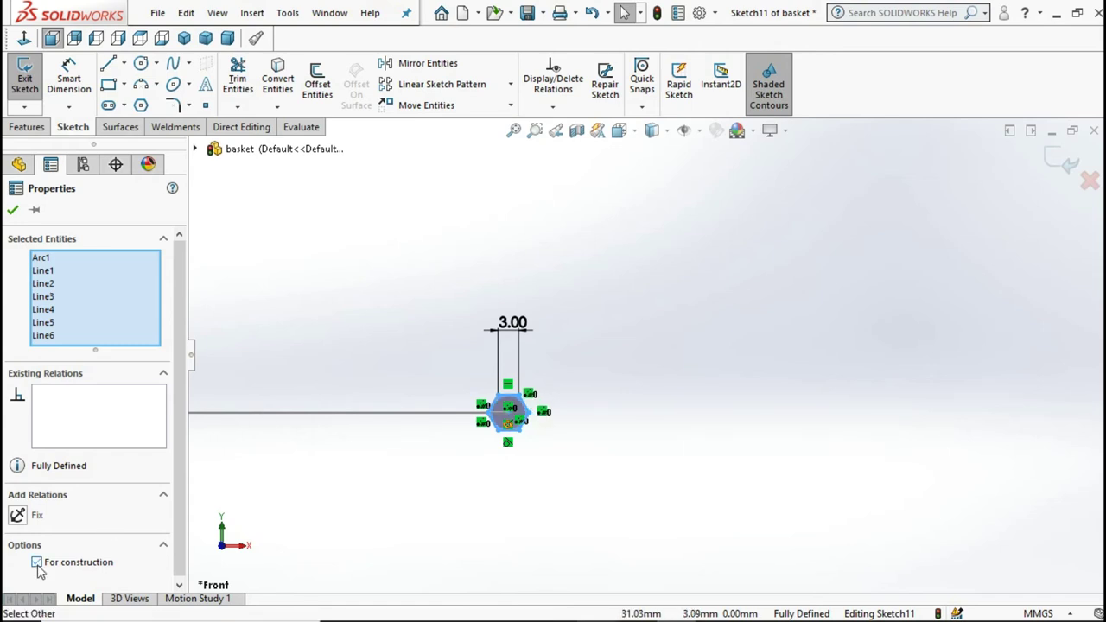
pyautogui.click(14, 212)
pyautogui.scroll(-3, 505, 411)
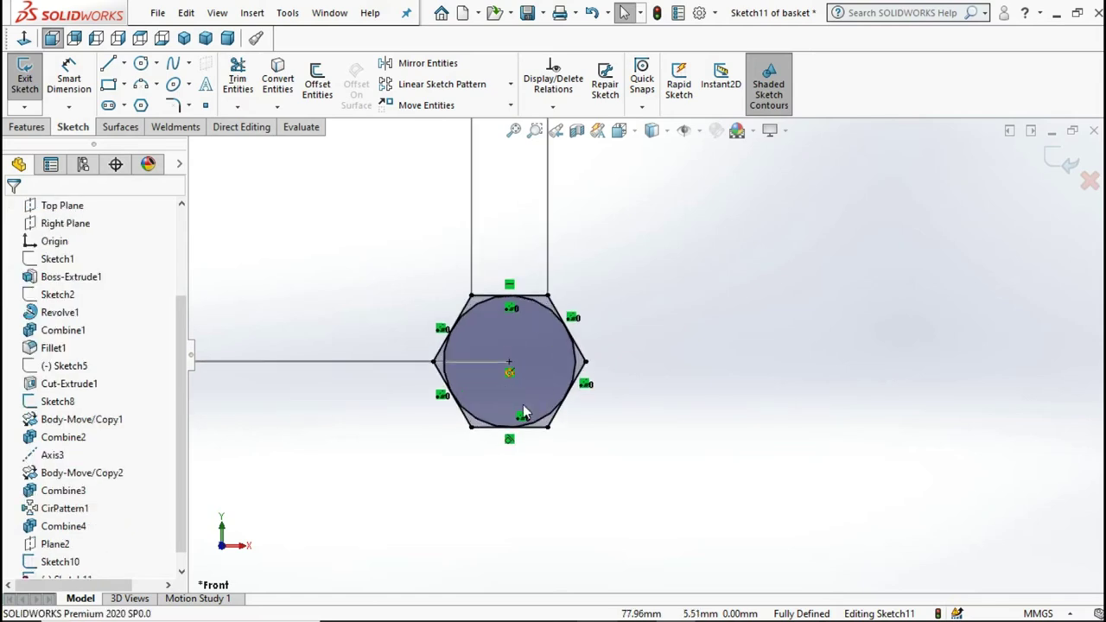
pyautogui.scroll(-2, 505, 411)
pyautogui.moveTo(369, 265); pyautogui.dragTo(670, 553)
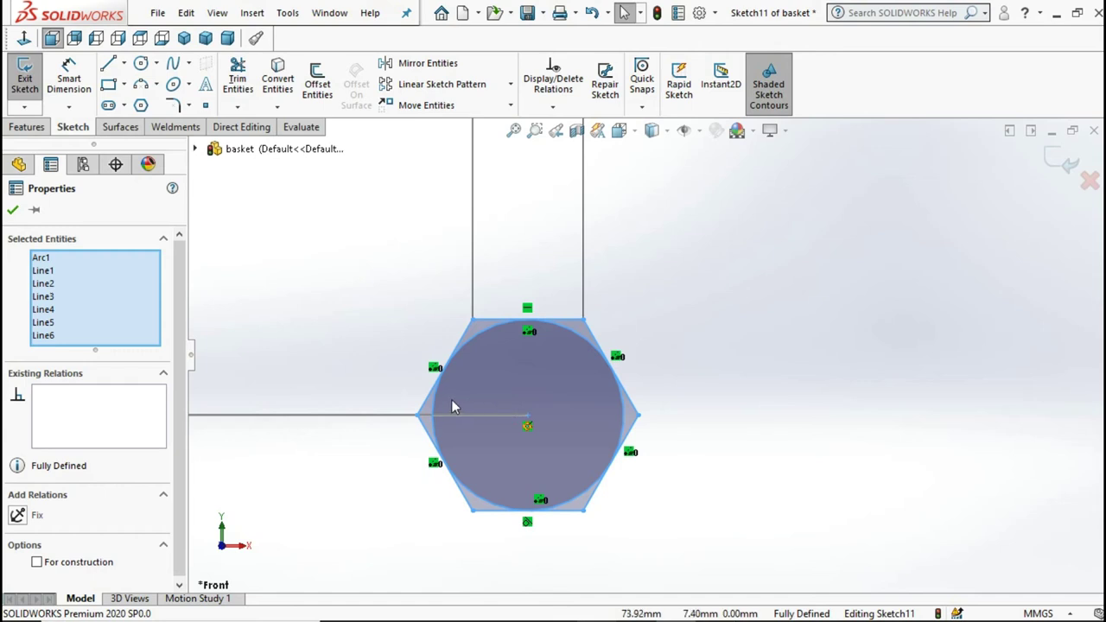
pyautogui.keyDown('ctrl'); pyautogui.click(480, 342); pyautogui.keyUp('ctrl')
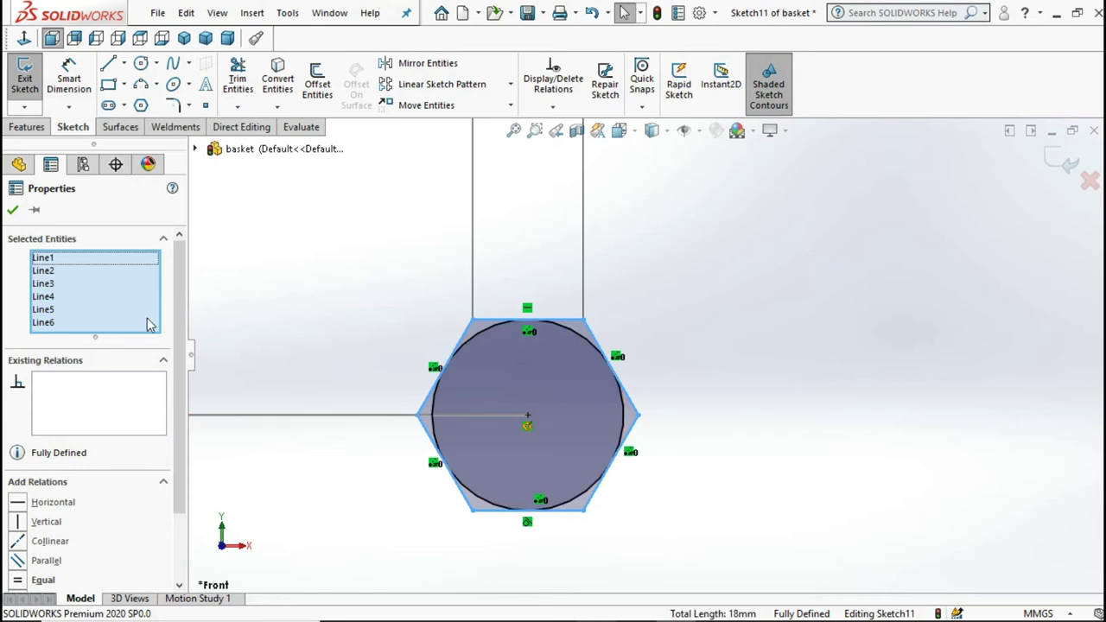
pyautogui.keyDown('ctrl'); pyautogui.click(488, 337); pyautogui.keyUp('ctrl')
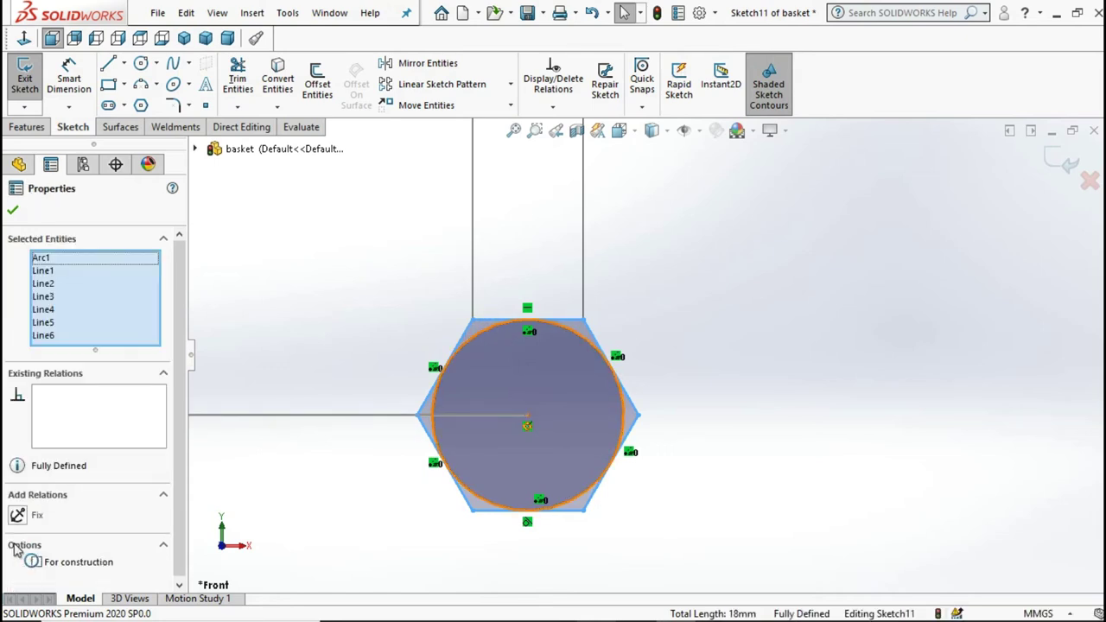
pyautogui.click(36, 562)
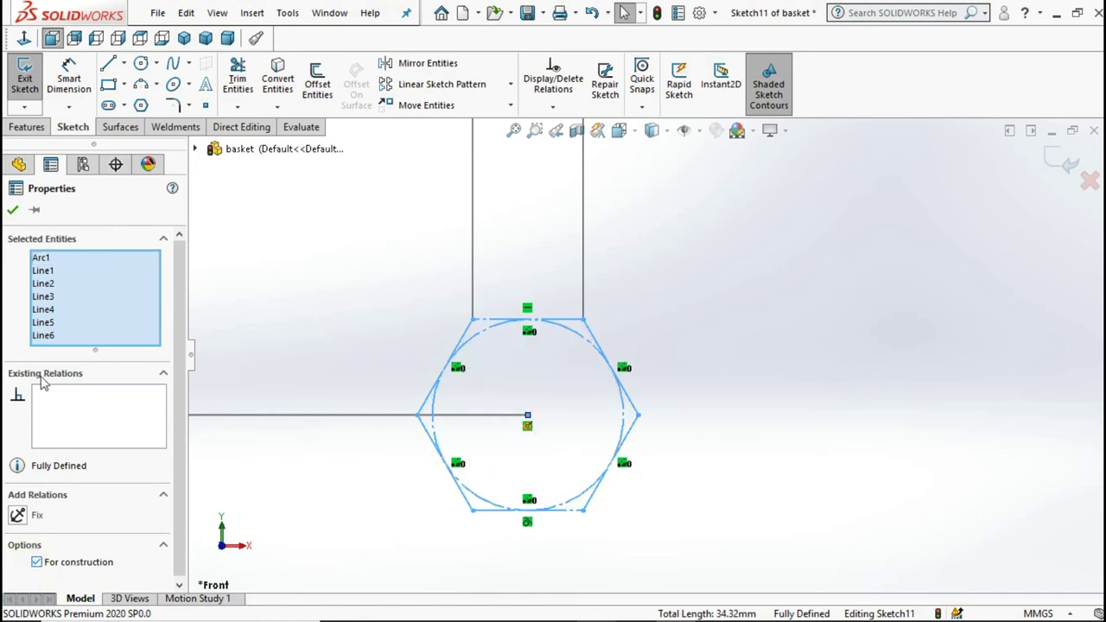
pyautogui.click(14, 210)
pyautogui.scroll(3, 709, 332)
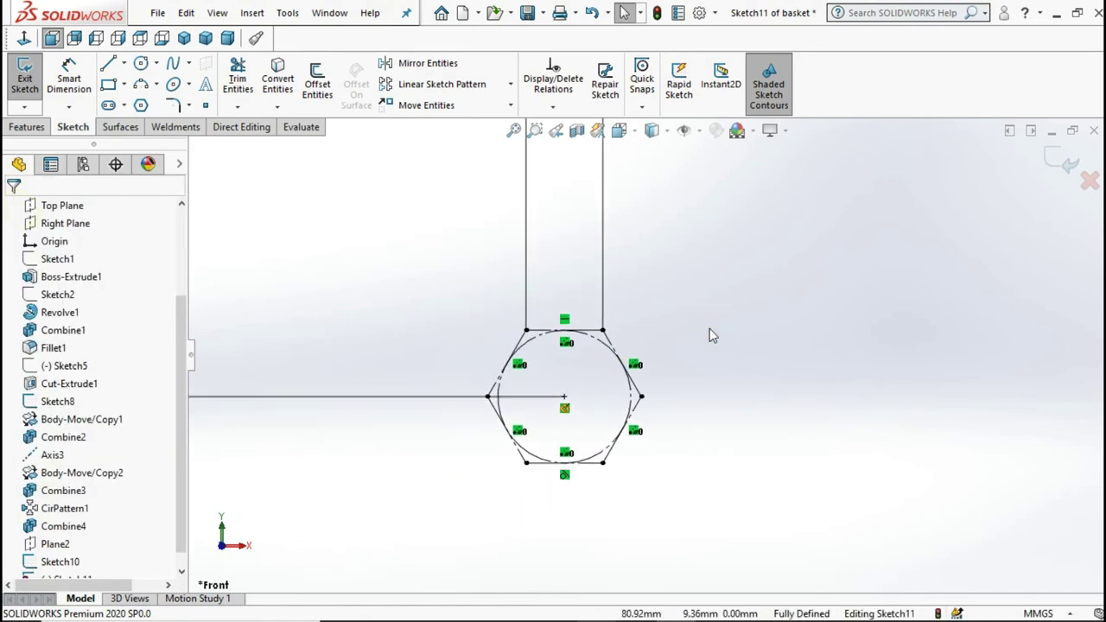
pyautogui.scroll(2, 821, 311)
pyautogui.click(141, 64)
pyautogui.scroll(-3, 570, 350)
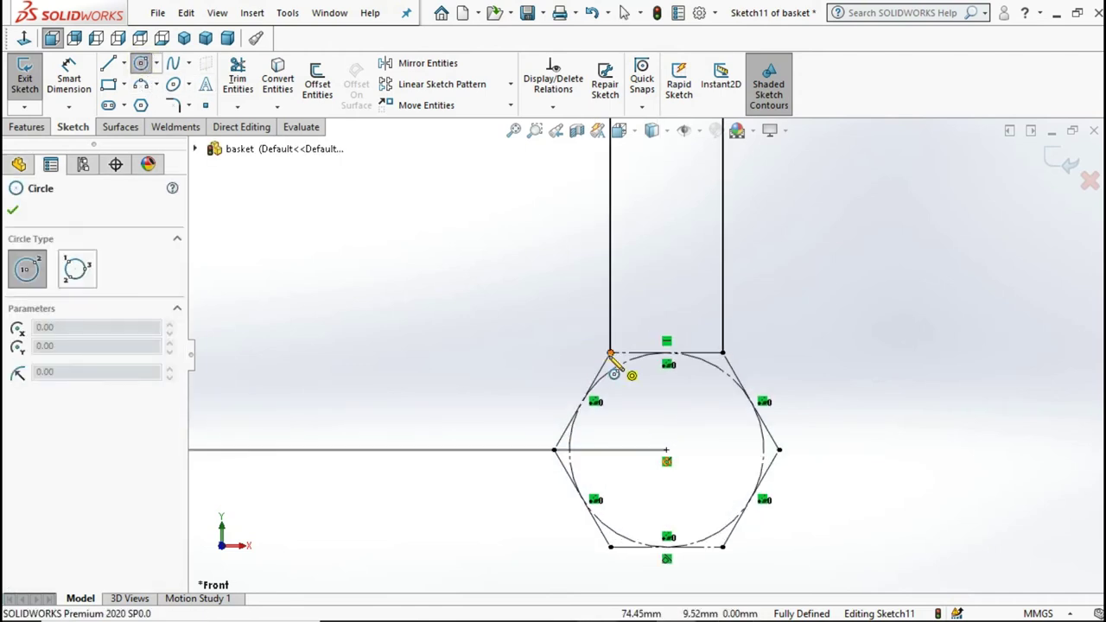
# Step: Draw a circle on the hexagon's top-left corner and give it a 4 mm diameter
pyautogui.click(610, 352)
pyautogui.click(627, 395)
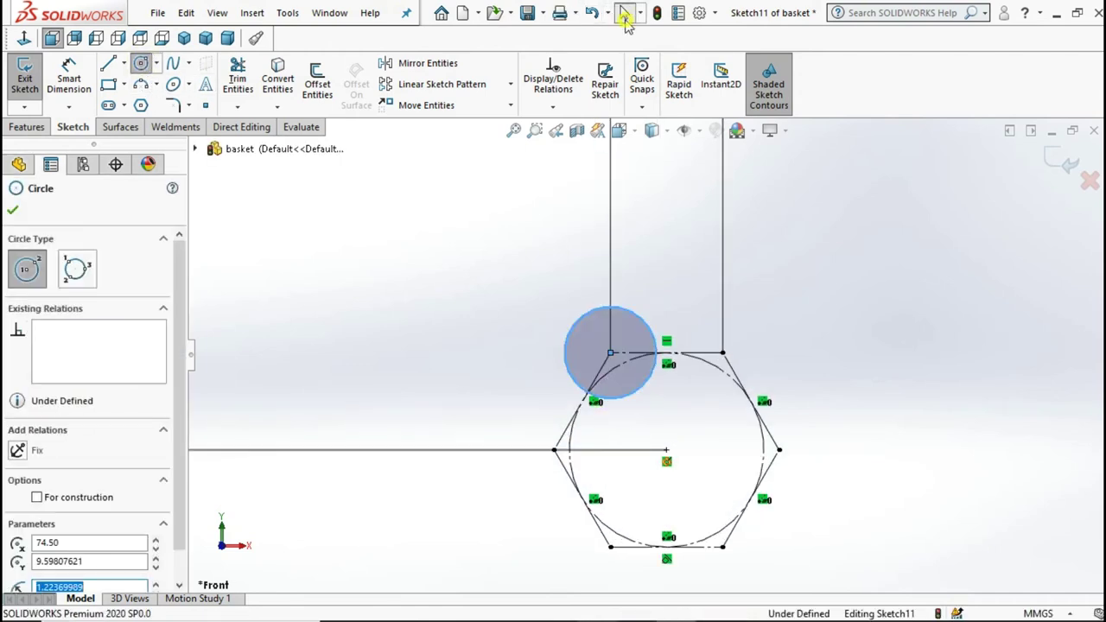
pyautogui.click(624, 17)
pyautogui.click(570, 349)
pyautogui.press('d')
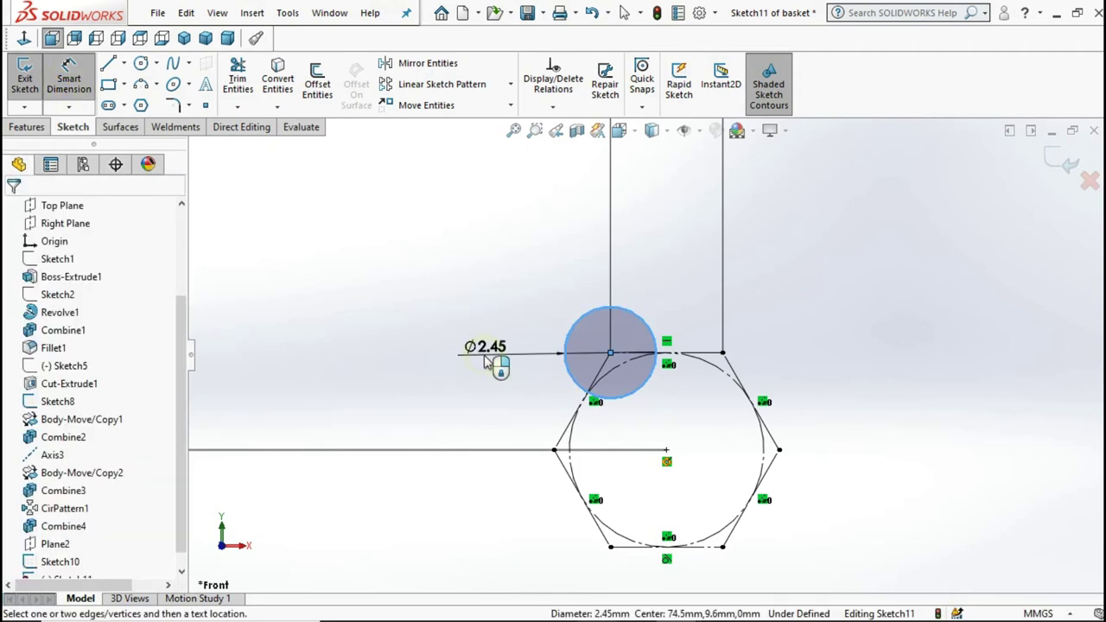
pyautogui.click(486, 359)
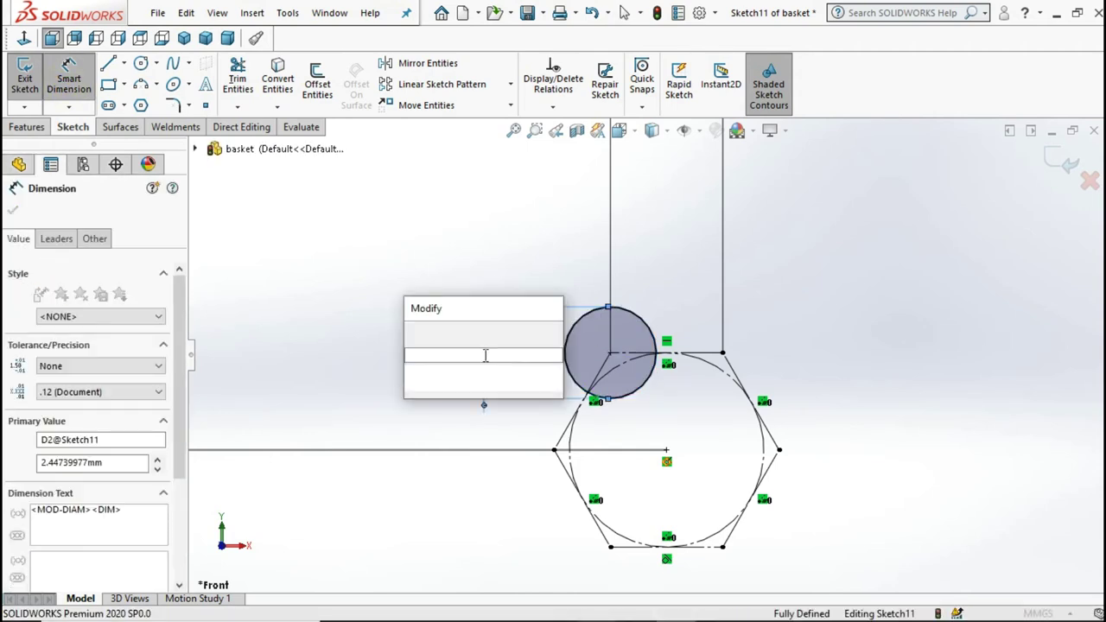
pyautogui.write('4')
pyautogui.press('Escape')
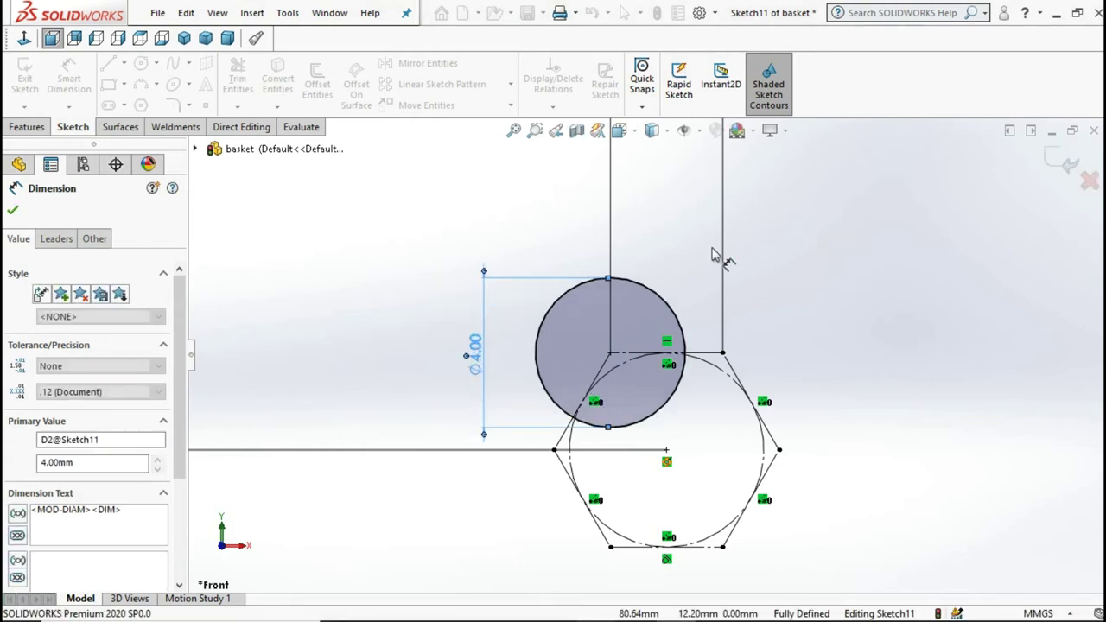
pyautogui.click(718, 254)
# Step: Change the corner circle's diameter to 3 mm
pyautogui.click(467, 347)
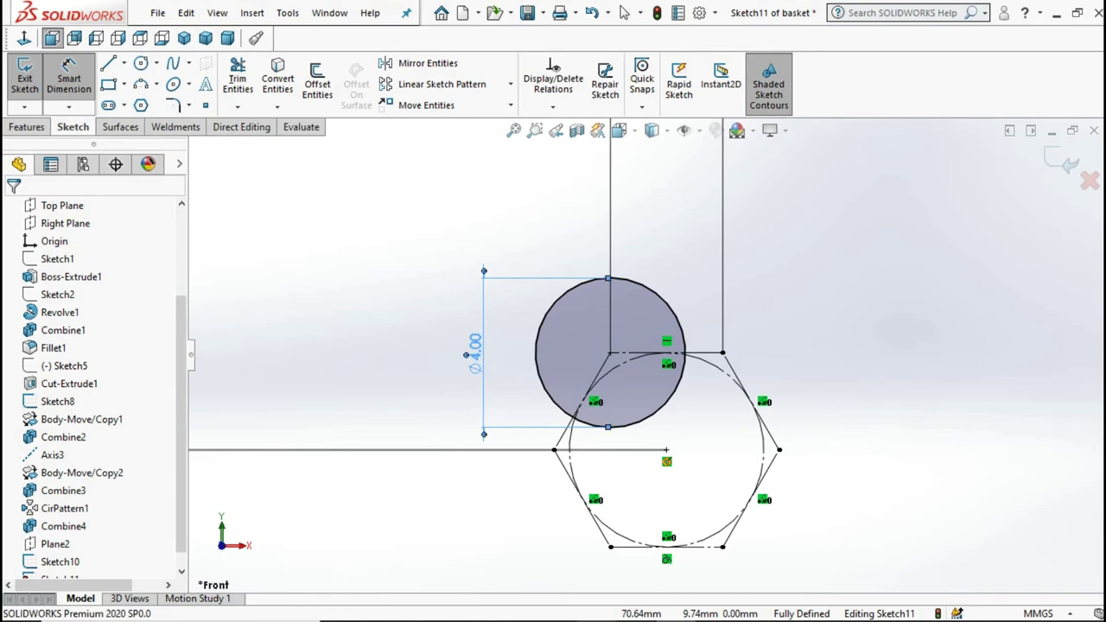
pyautogui.doubleClick(466, 346)
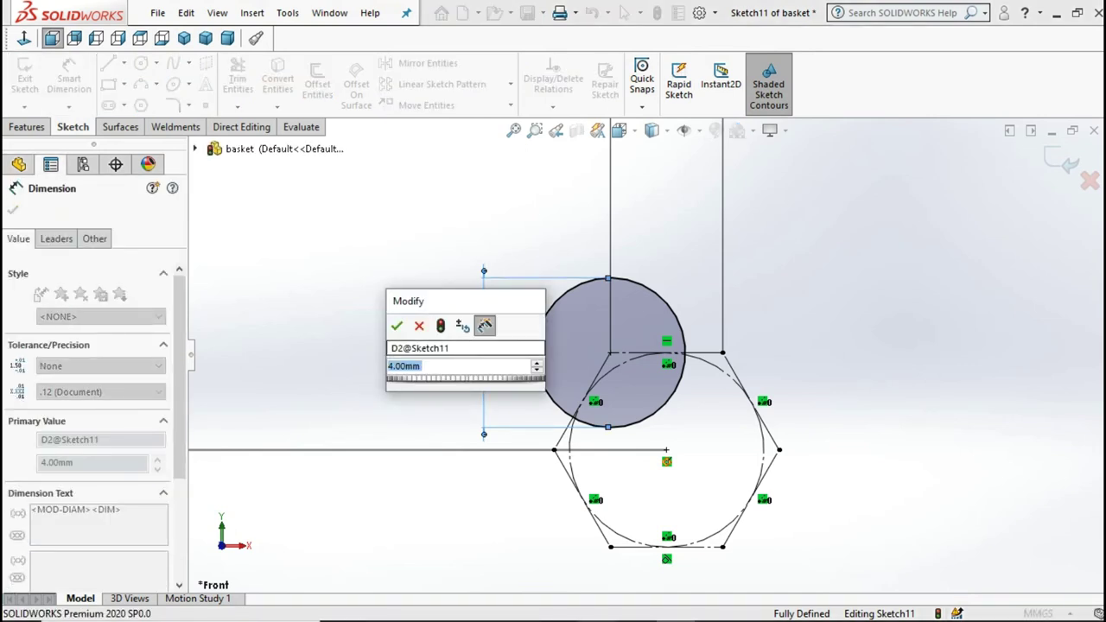
pyautogui.write('3')
pyautogui.press('Return')
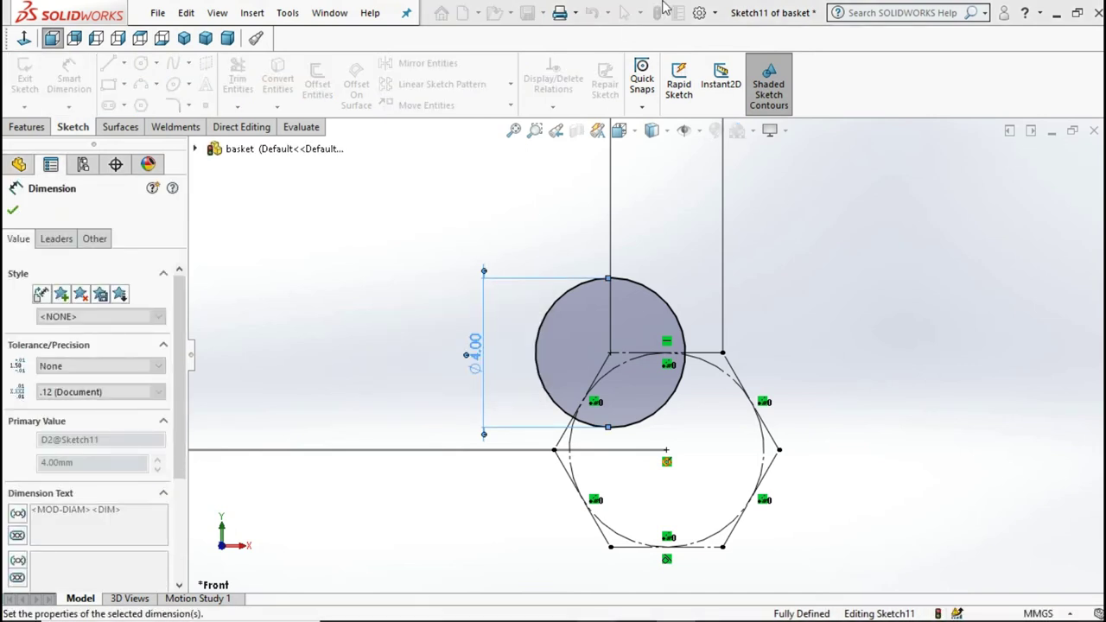
pyautogui.press('Escape')
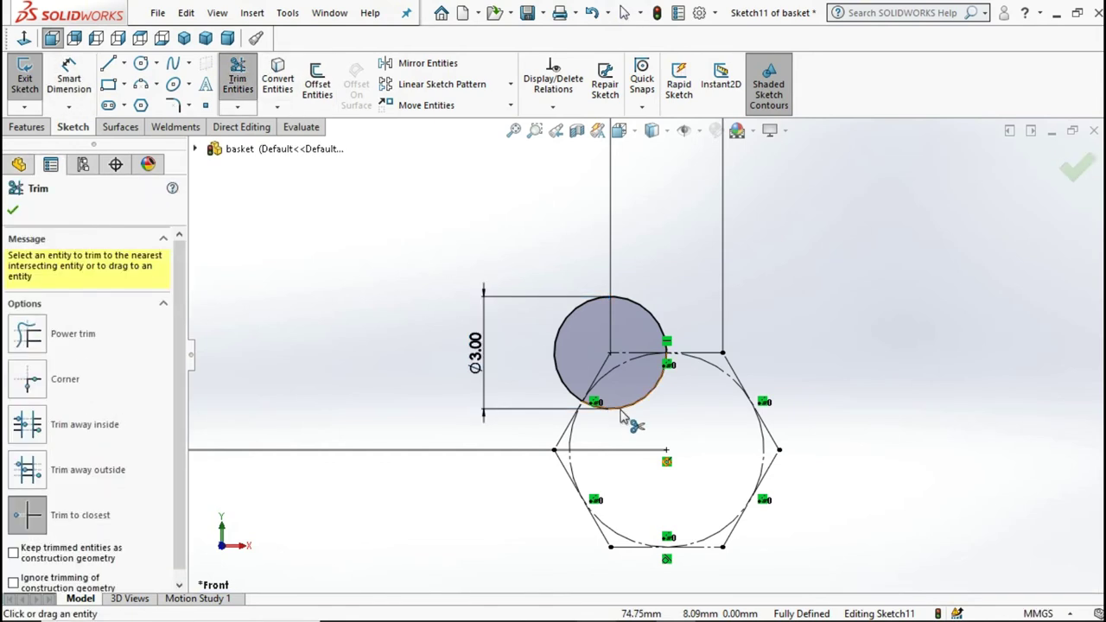
# Step: Trim away the corner circle's arc lying inside the hexagon
pyautogui.click(622, 408)
pyautogui.click(619, 15)
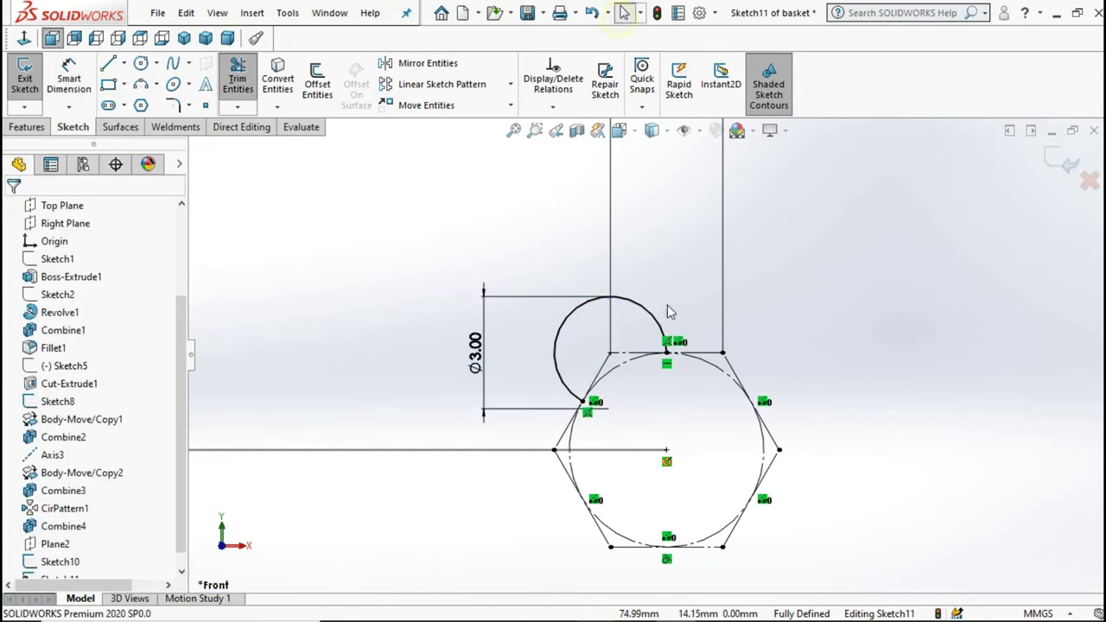
pyautogui.scroll(1, 668, 310)
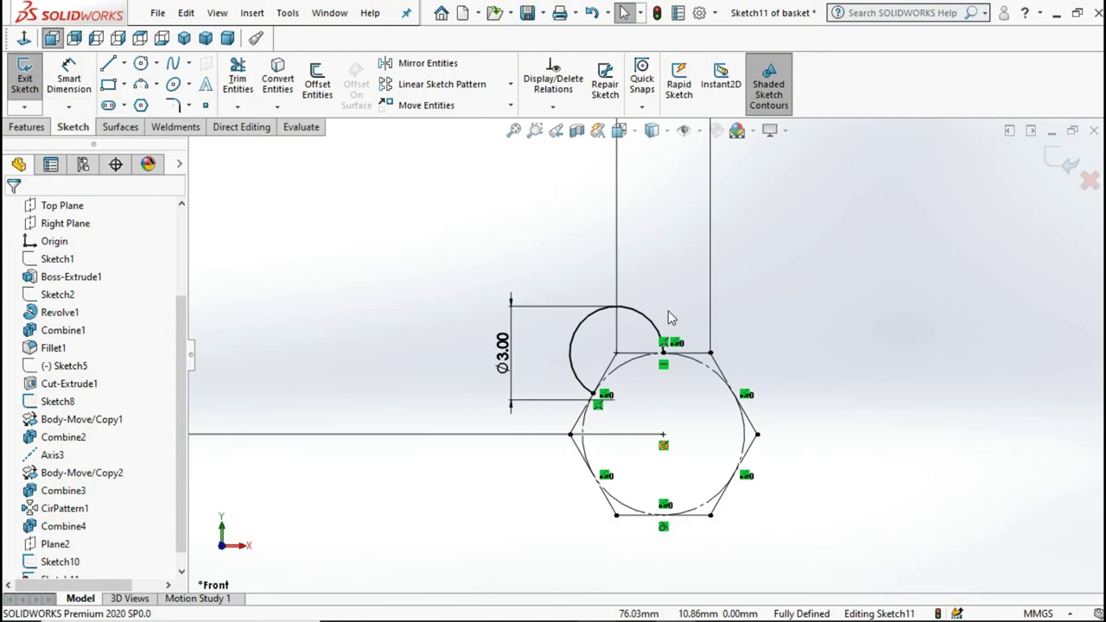
pyautogui.click(512, 85)
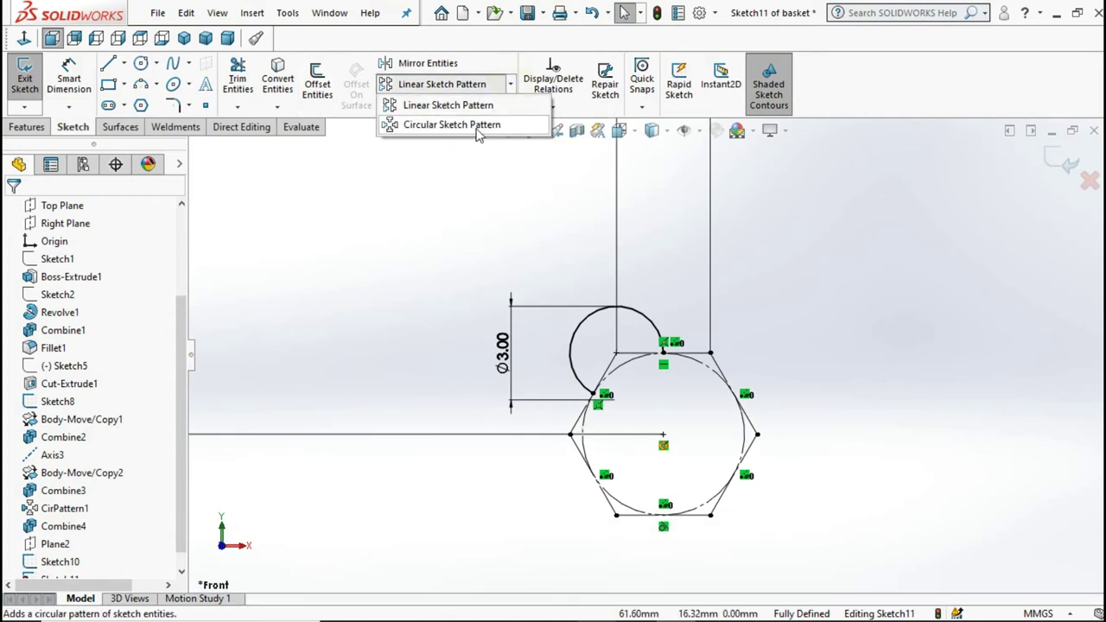
# Step: Circularly pattern the 3 mm corner arc into 6 copies around the hexagon centre point, then exit the sketch
pyautogui.click(475, 126)
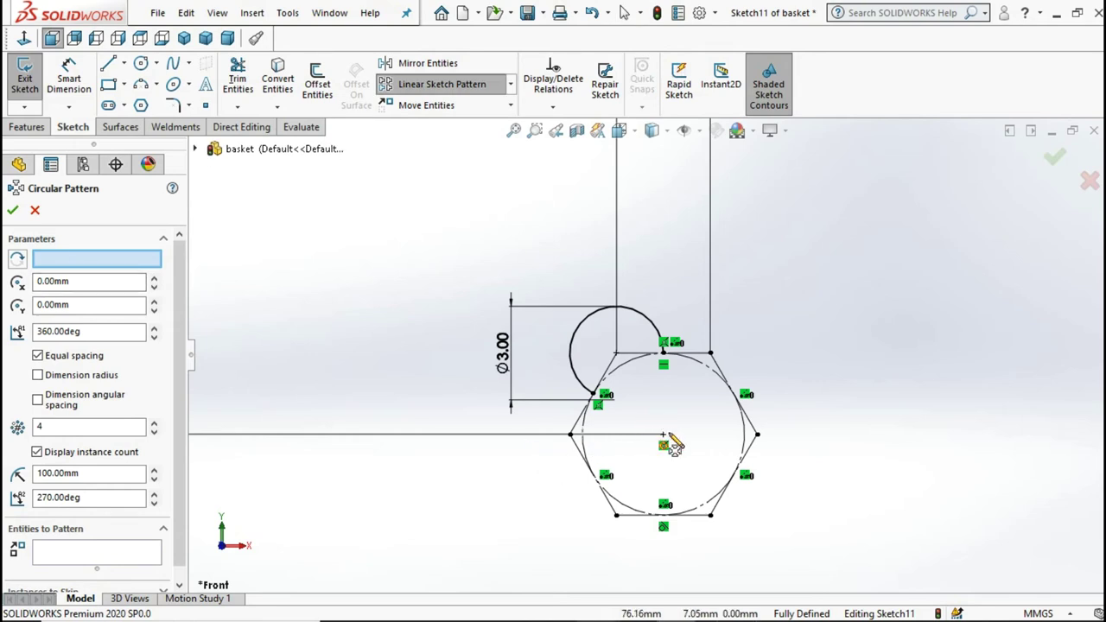
pyautogui.click(91, 557)
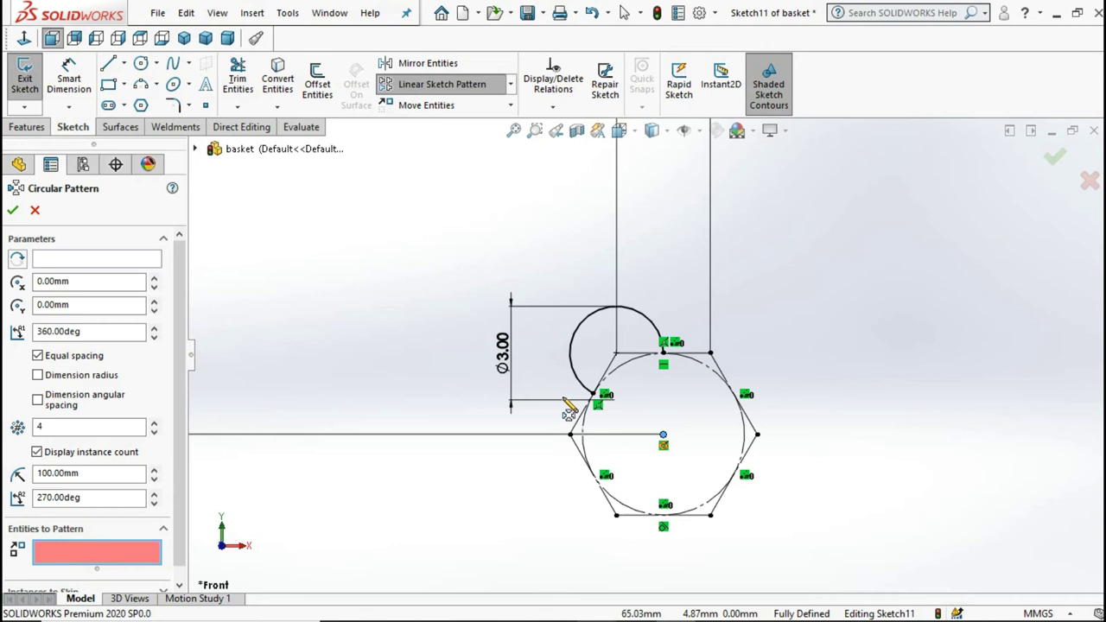
pyautogui.click(571, 359)
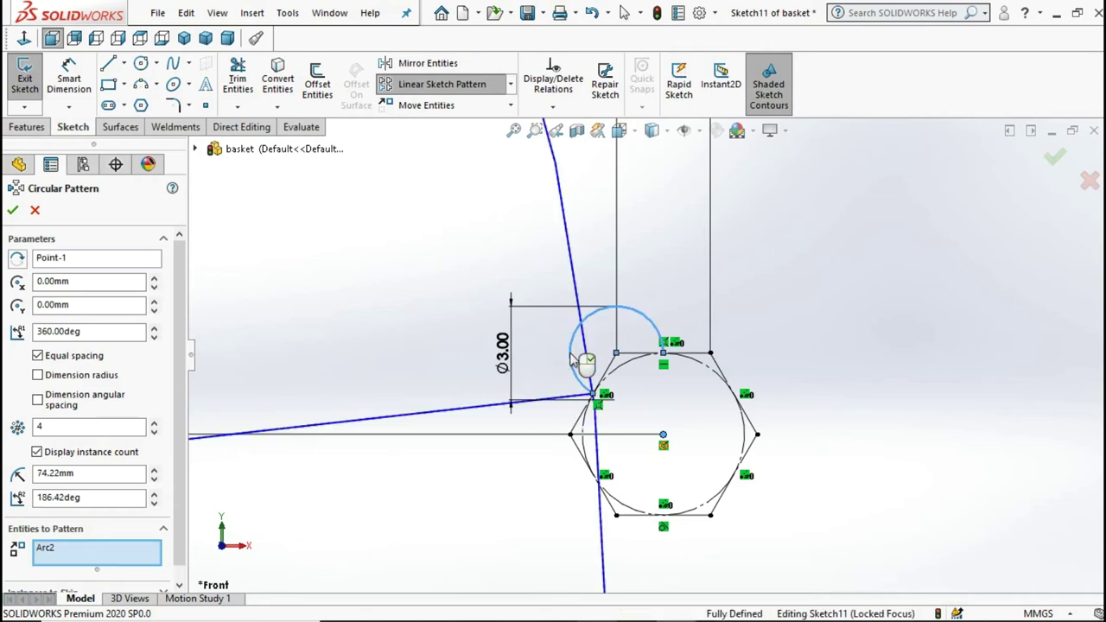
pyautogui.scroll(2, 649, 357)
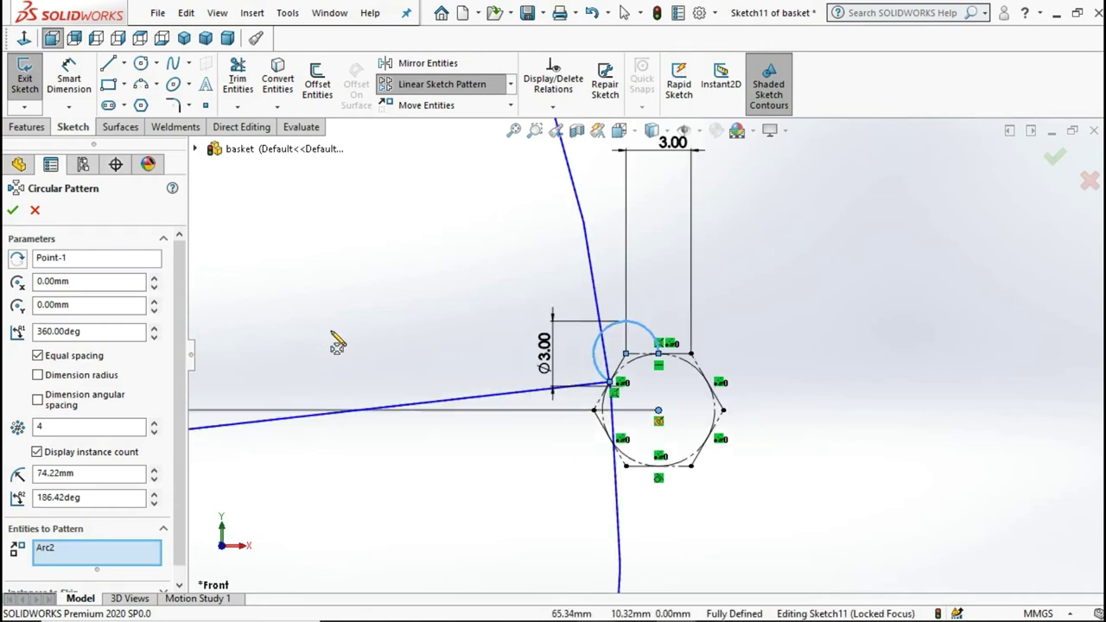
pyautogui.rightClick(124, 259)
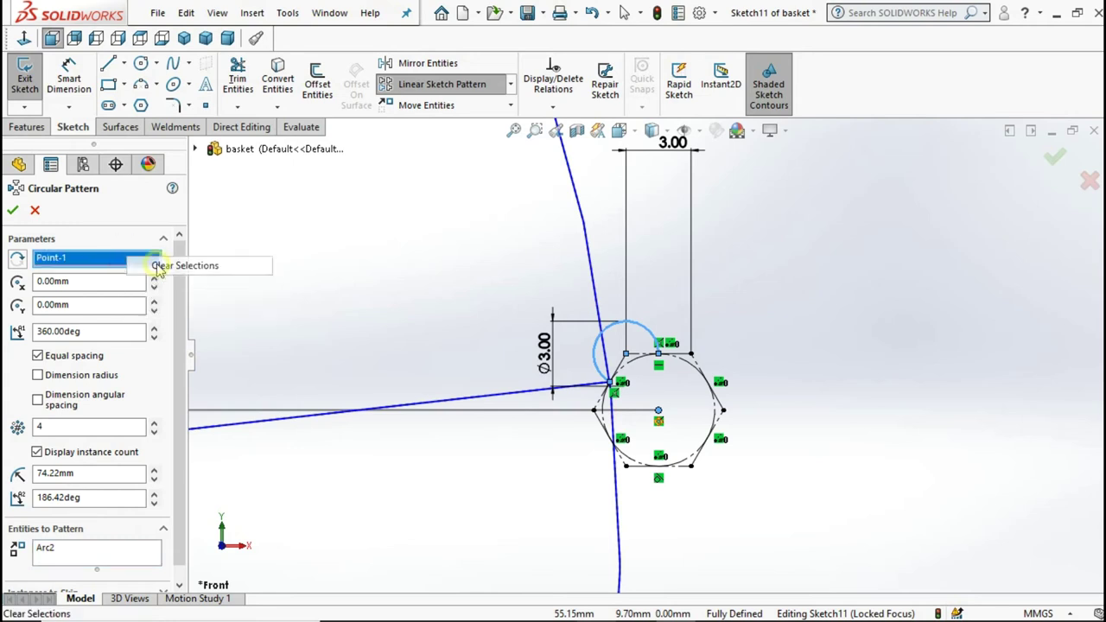
pyautogui.click(164, 265)
pyautogui.scroll(1, 659, 418)
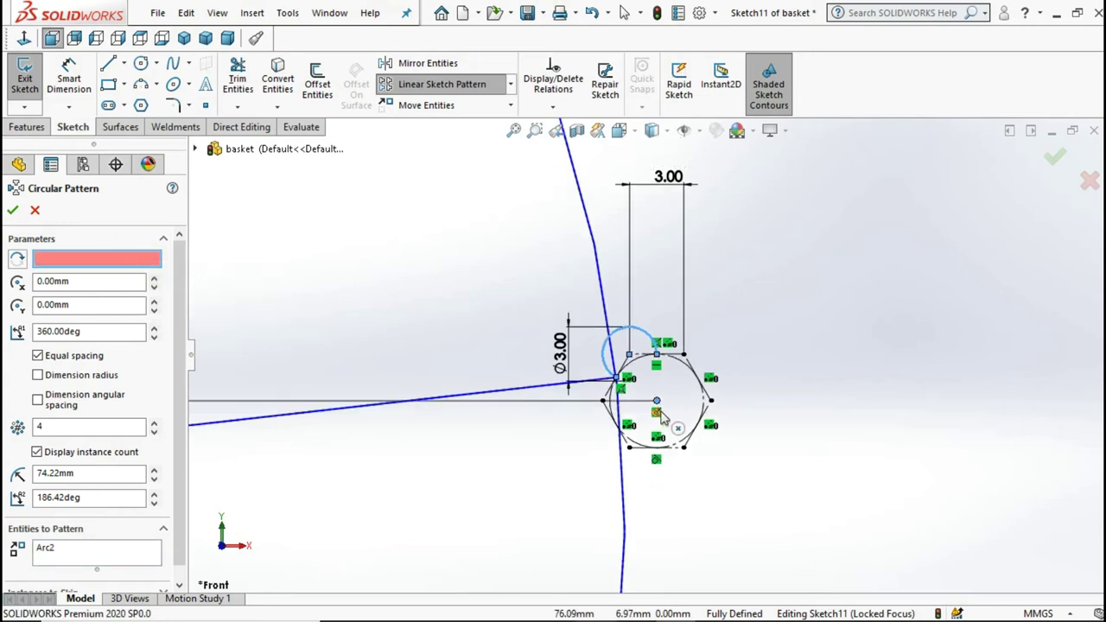
pyautogui.click(660, 414)
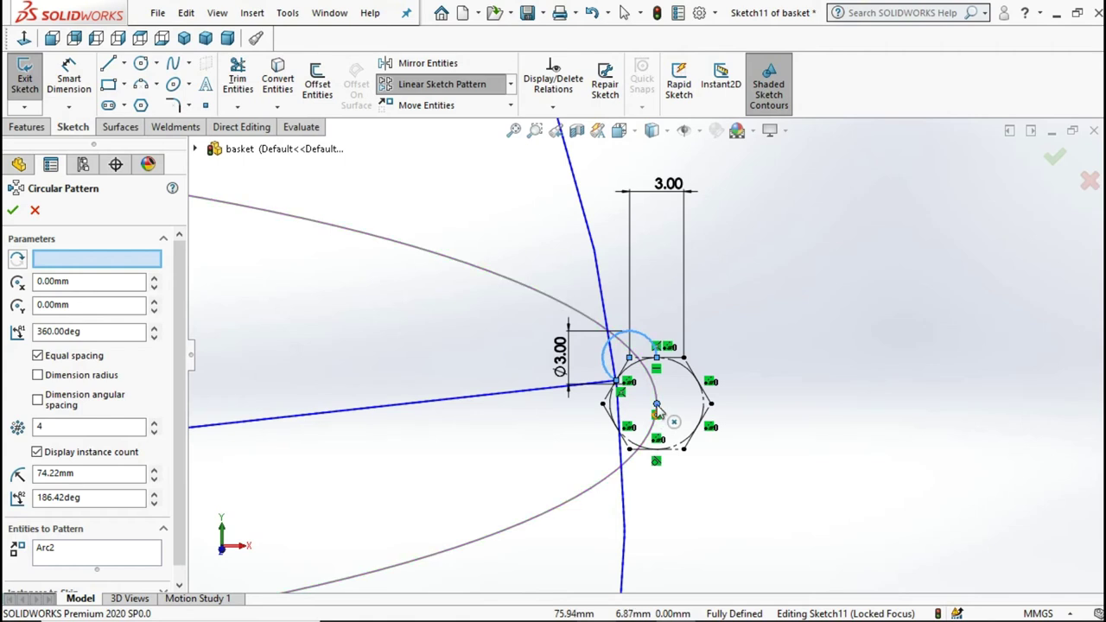
pyautogui.scroll(-2, 660, 418)
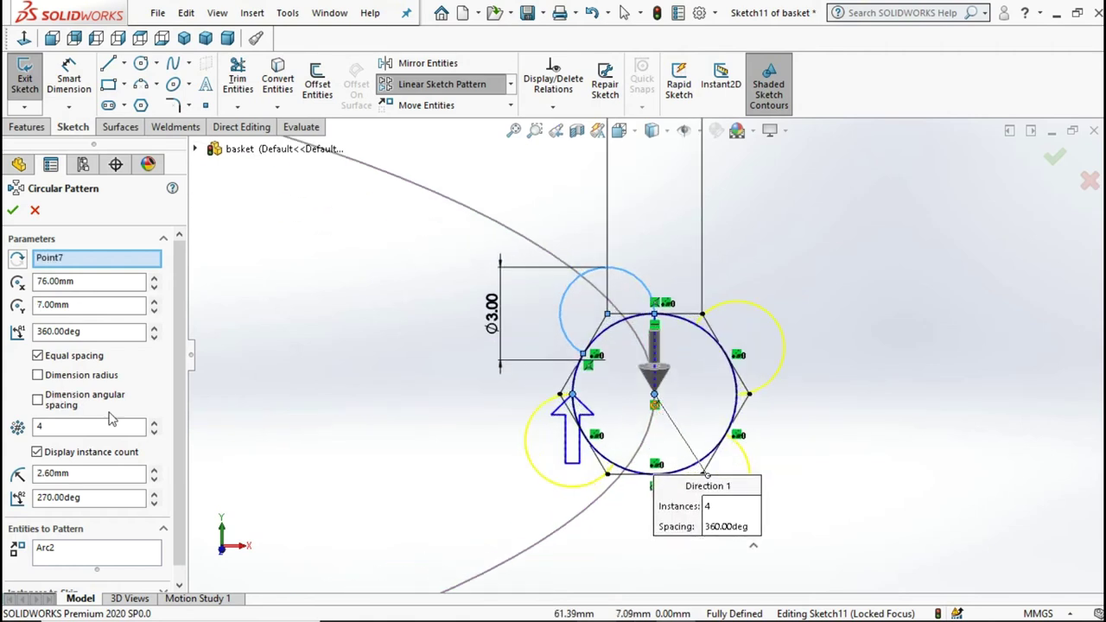
pyautogui.click(155, 422)
pyautogui.click(155, 423)
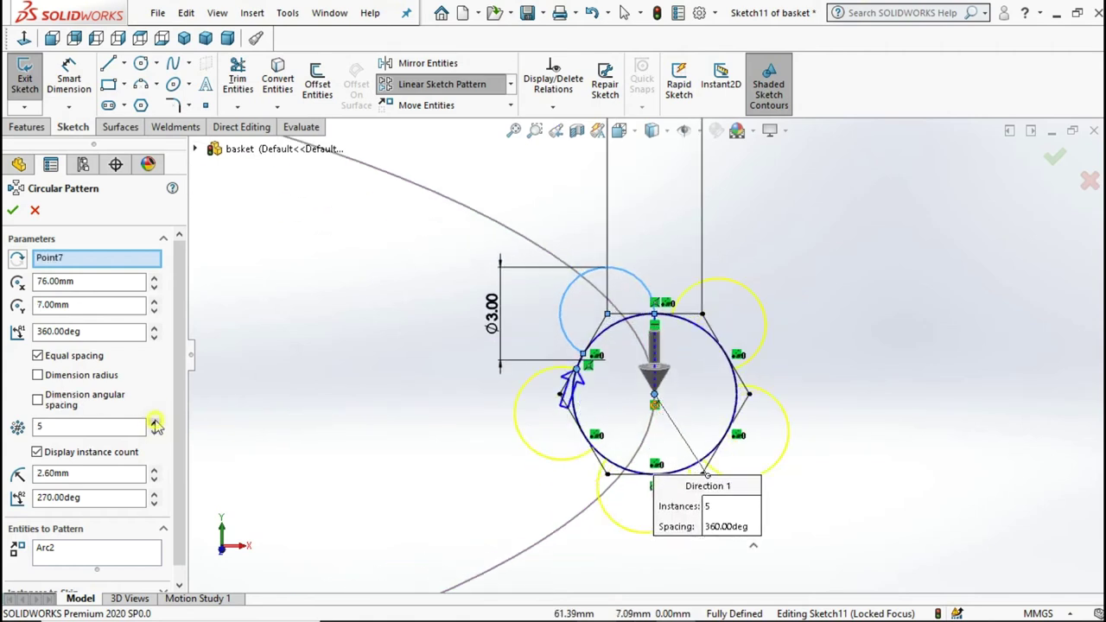
pyautogui.click(12, 210)
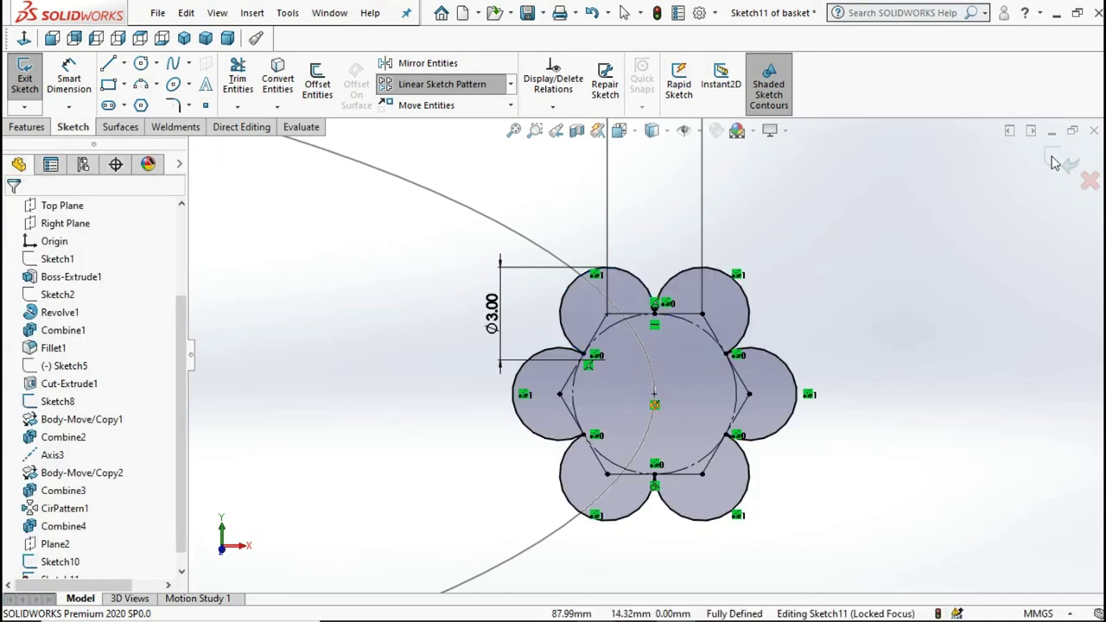
pyautogui.click(1062, 160)
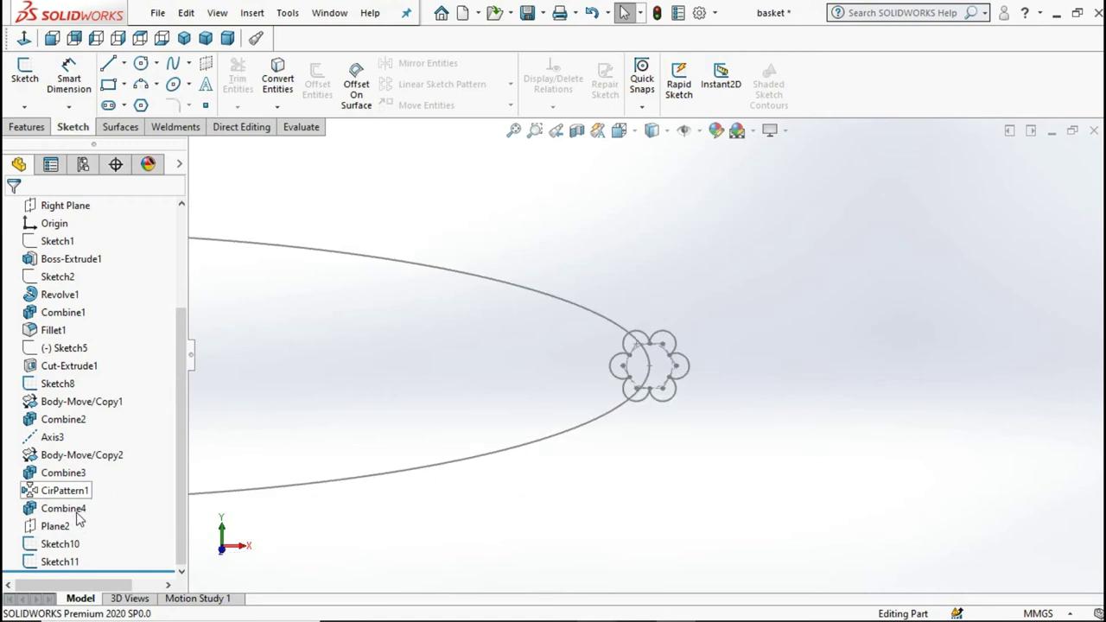
# Step: Show the hidden Combine4 basket body and zoom in on the rim from above
pyautogui.click(76, 512)
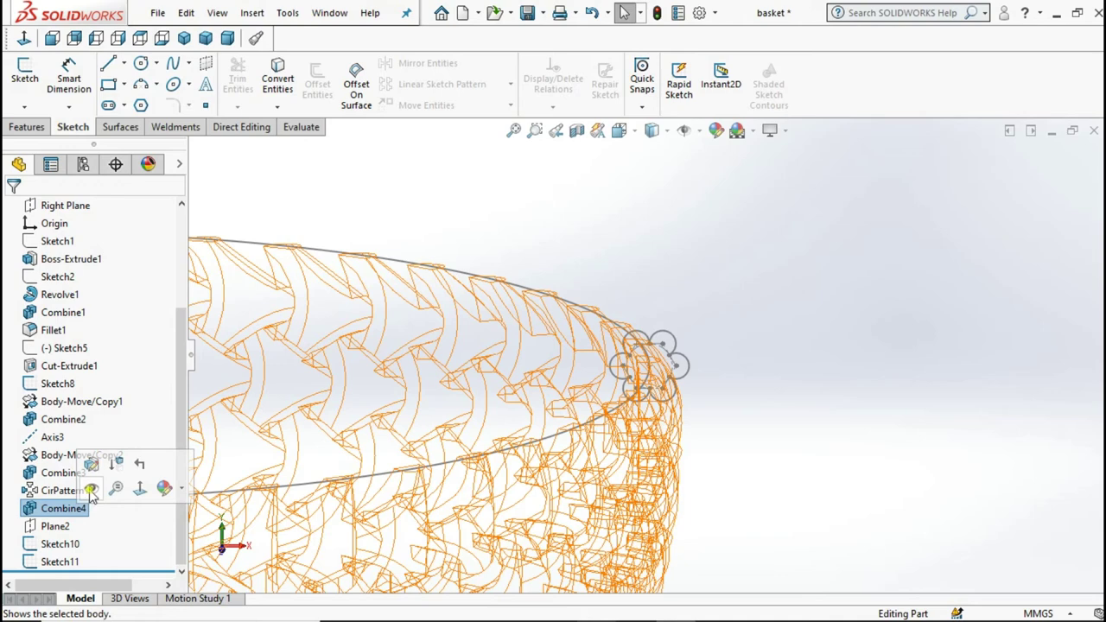
pyautogui.click(819, 404)
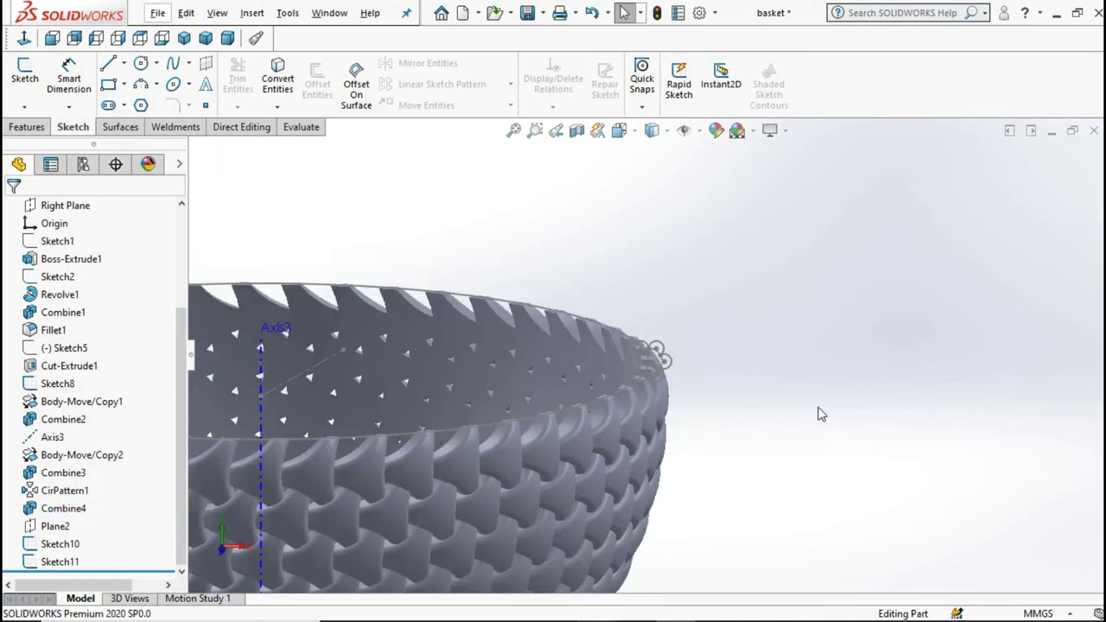
pyautogui.moveTo(625, 354); pyautogui.dragTo(644, 412, button='middle')
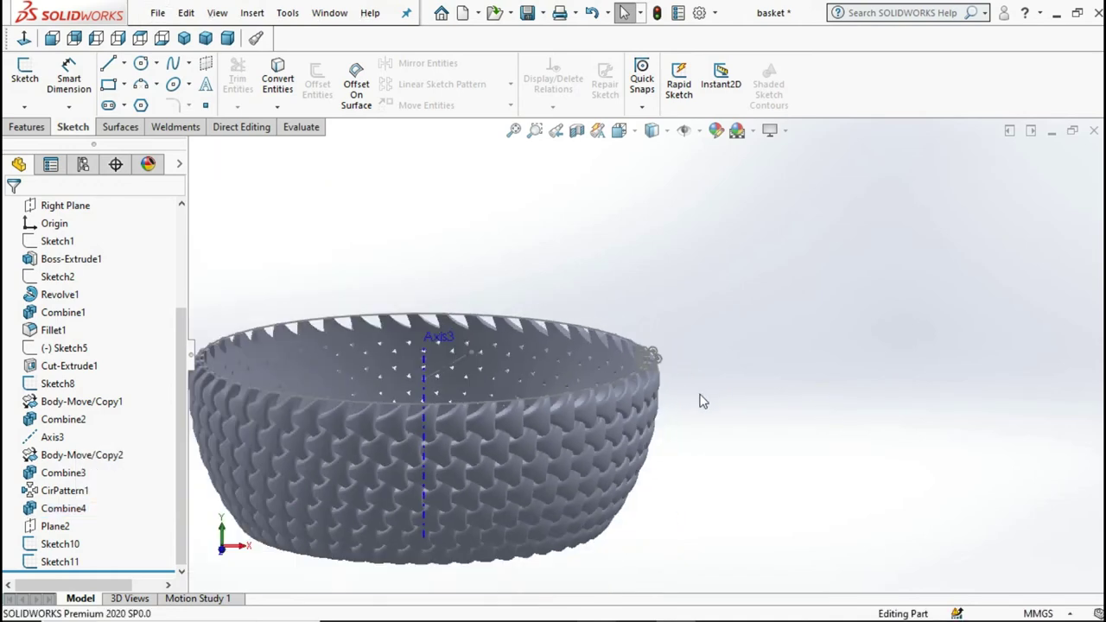
pyautogui.scroll(-3, 715, 356)
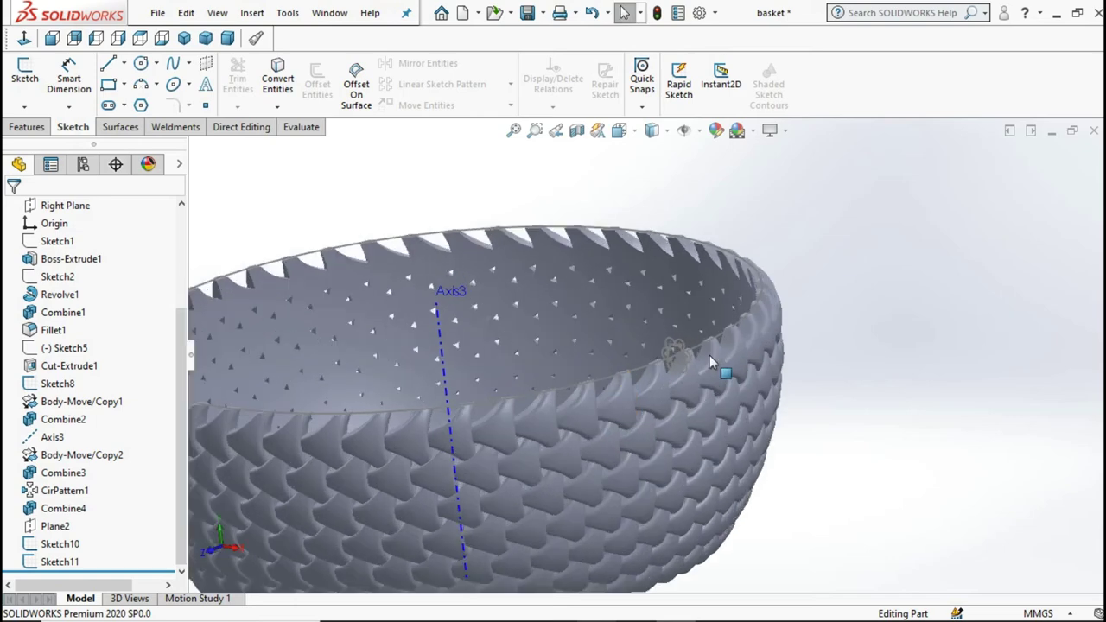
pyautogui.scroll(-3, 710, 355)
pyautogui.scroll(-3, 709, 356)
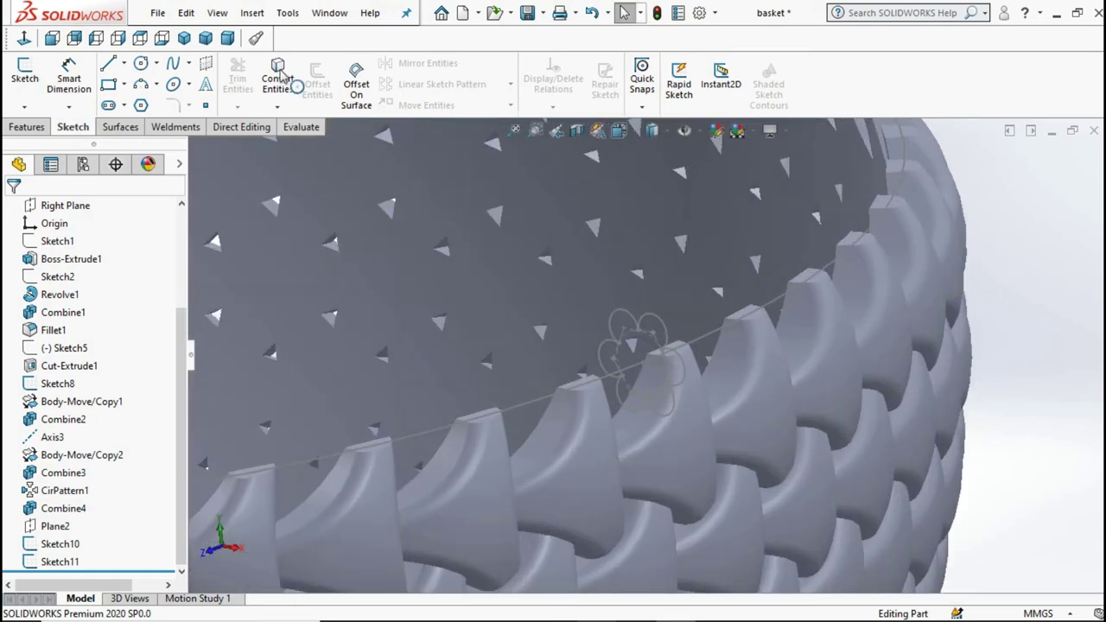
pyautogui.click(22, 126)
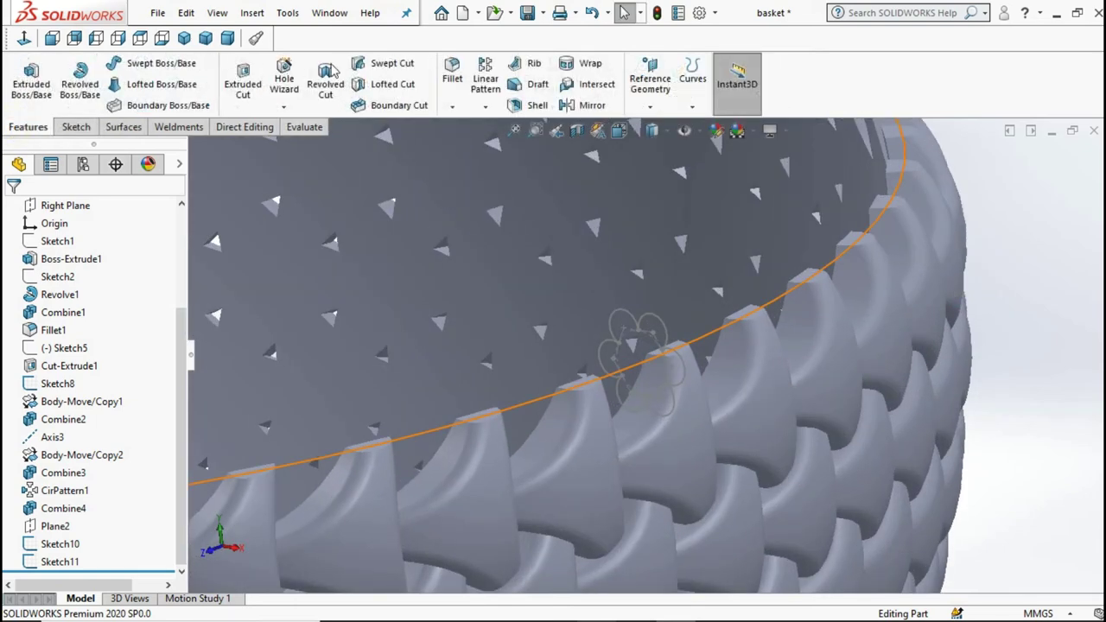
# Step: Start a Swept Boss/Base with Sketch11 as profile and the Sketch10 rim curve as path
pyautogui.click(184, 73)
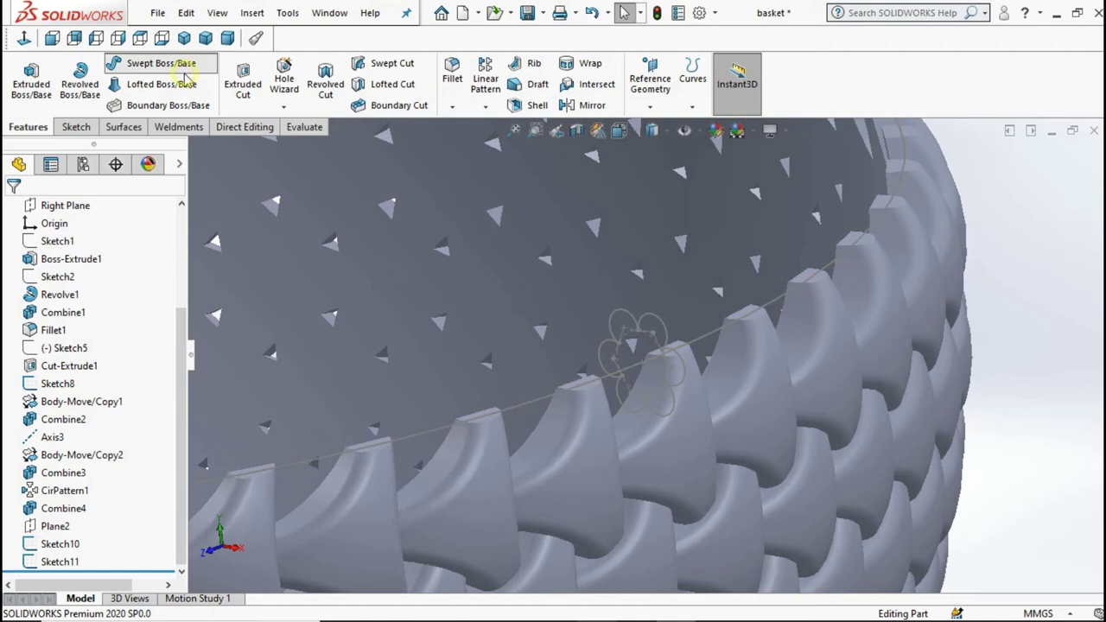
pyautogui.click(666, 337)
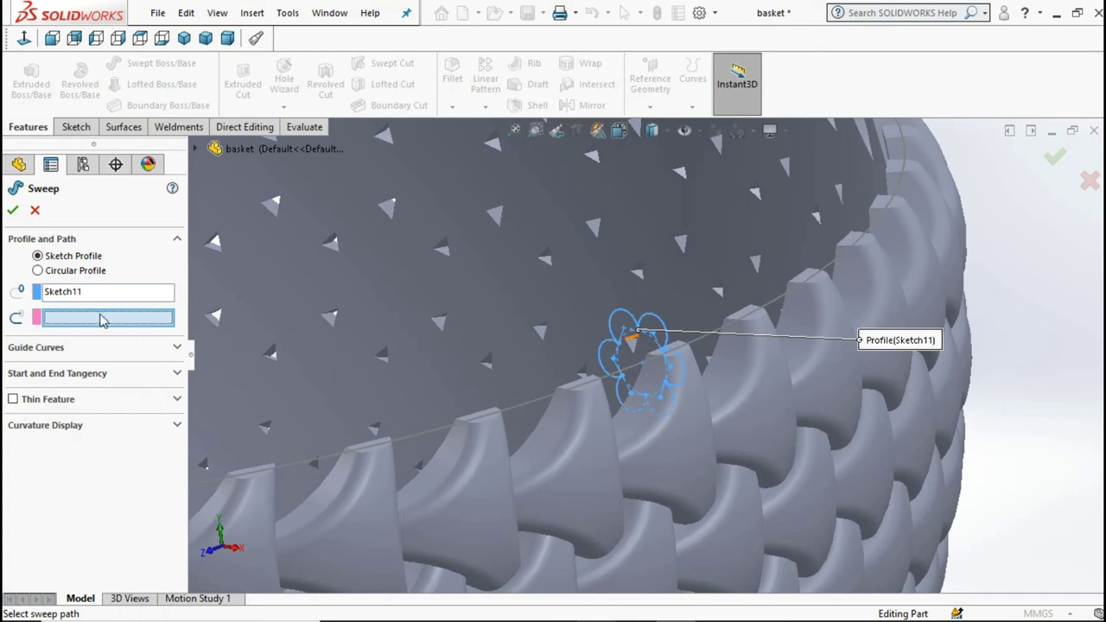
pyautogui.click(417, 434)
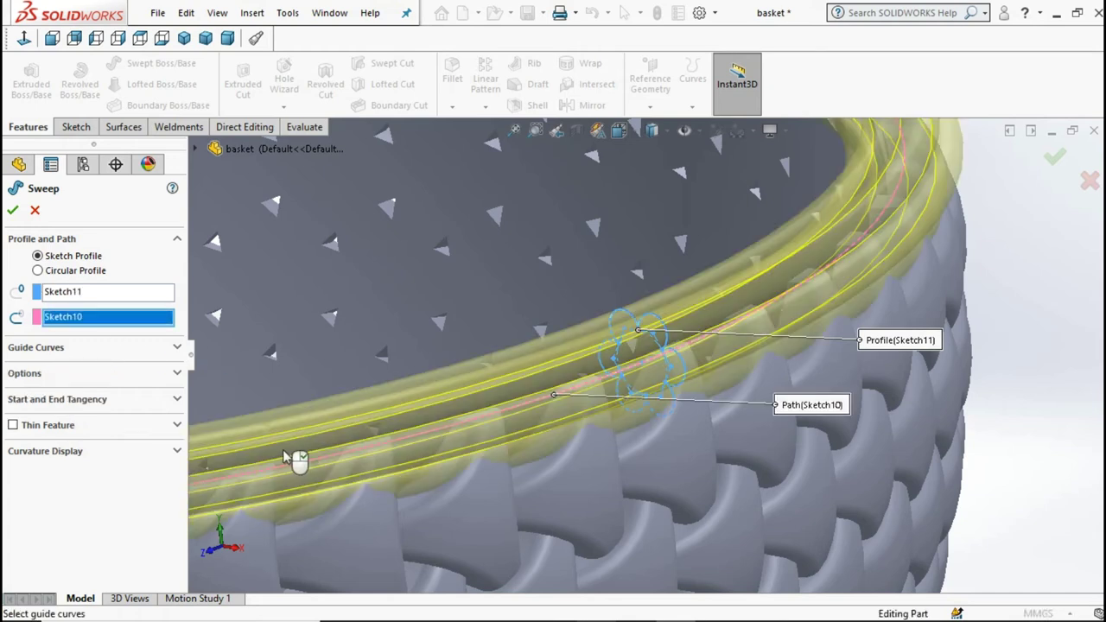
pyautogui.scroll(2, 648, 356)
pyautogui.scroll(2, 648, 356)
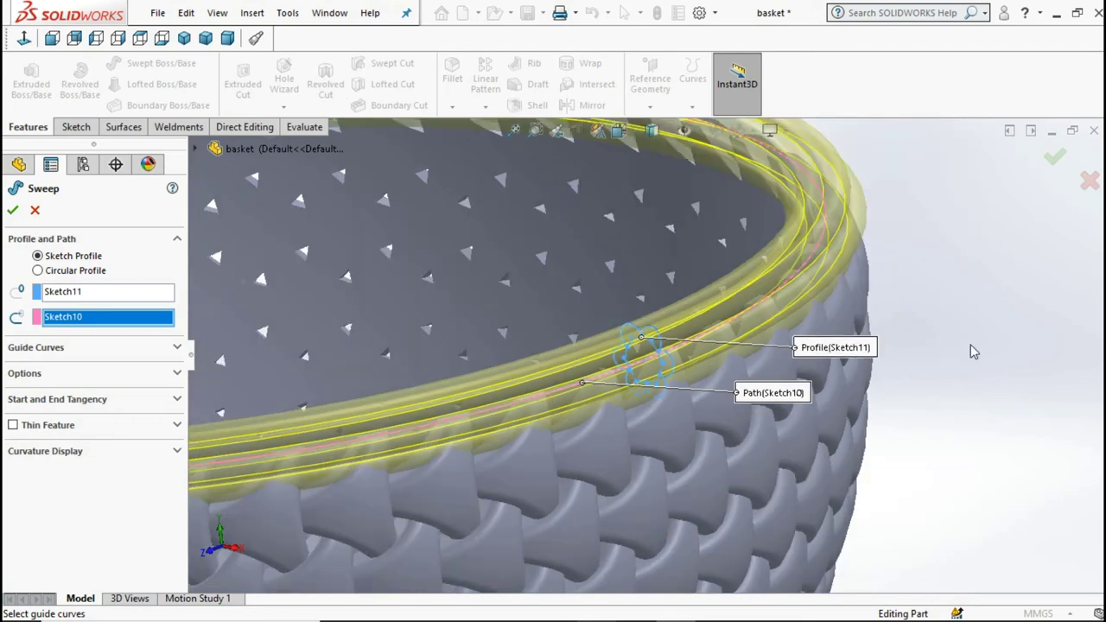
pyautogui.scroll(2, 648, 356)
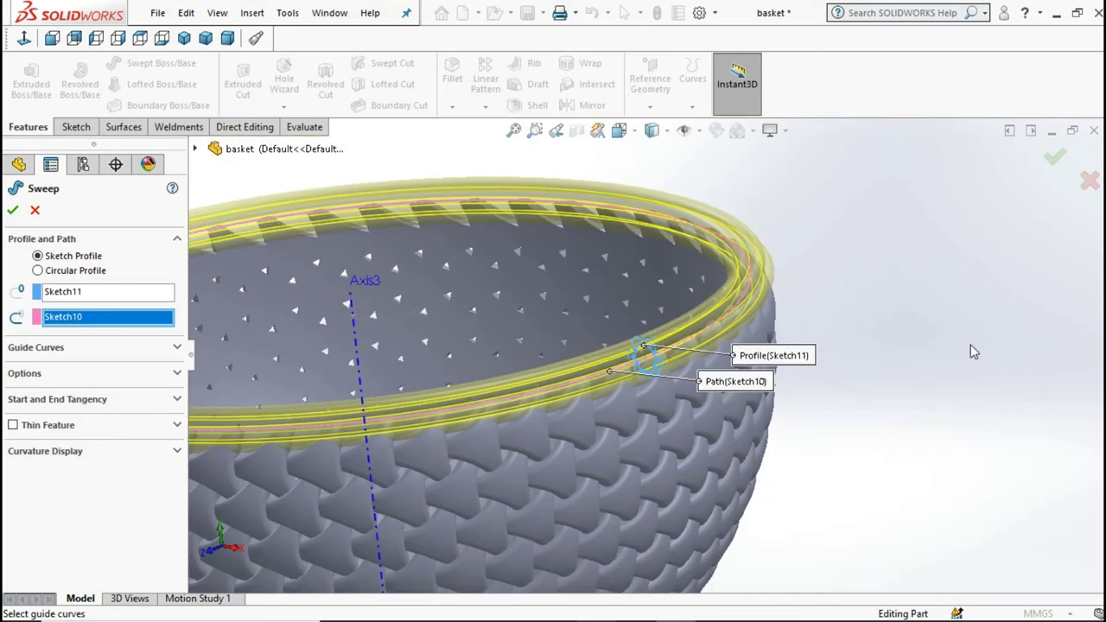
# Step: Keep no start tangency and set Profile Twist to Specify Twist Value
pyautogui.click(75, 400)
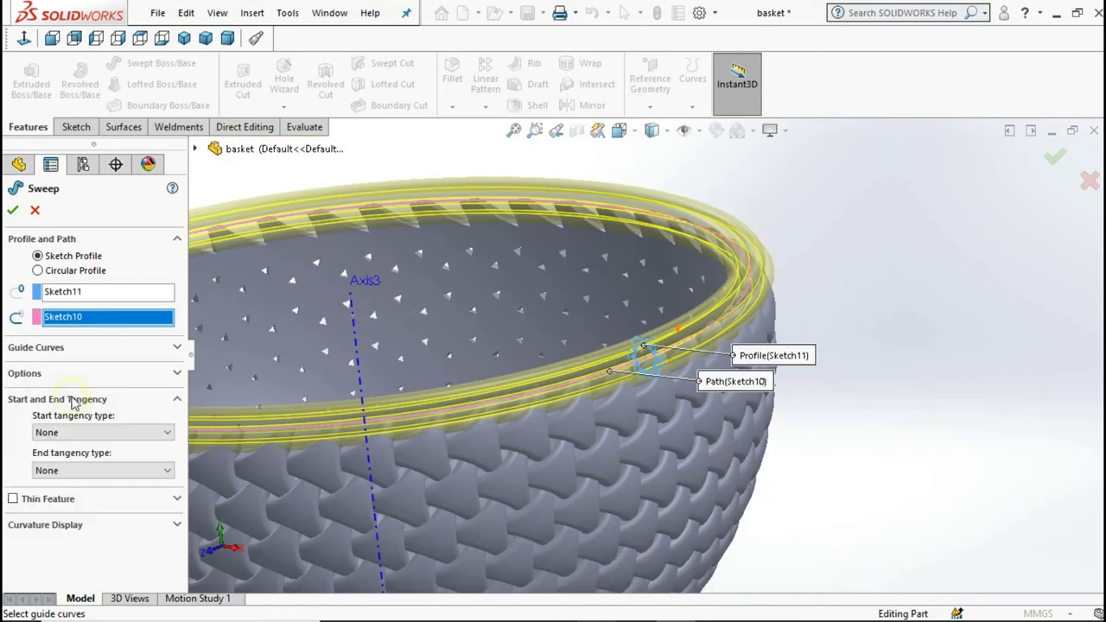
pyautogui.click(82, 430)
pyautogui.click(82, 431)
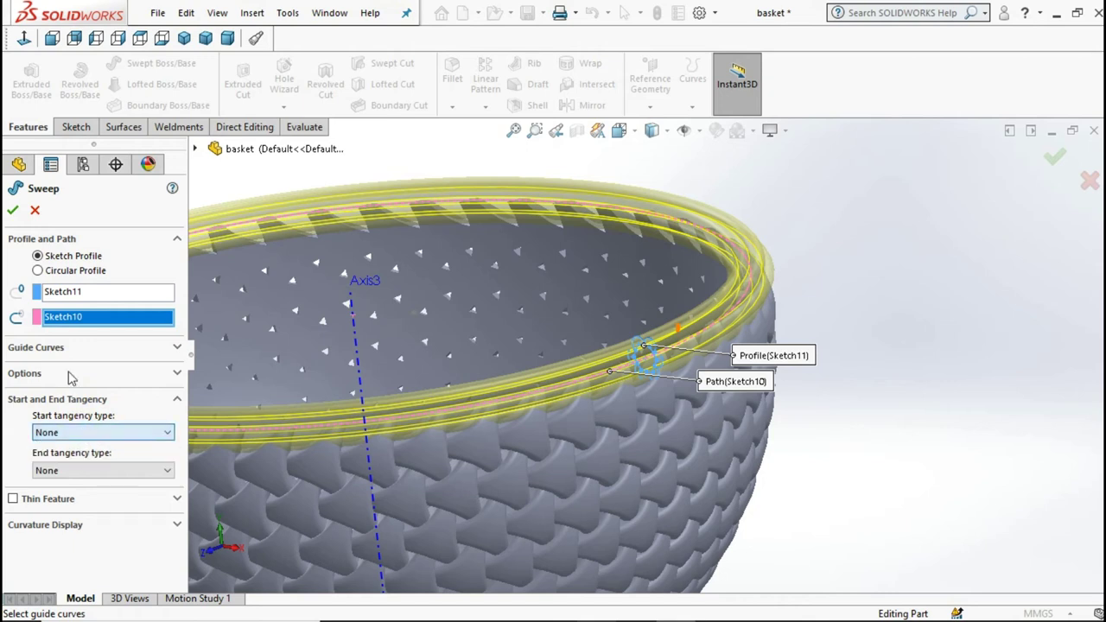
pyautogui.click(174, 378)
pyautogui.click(80, 440)
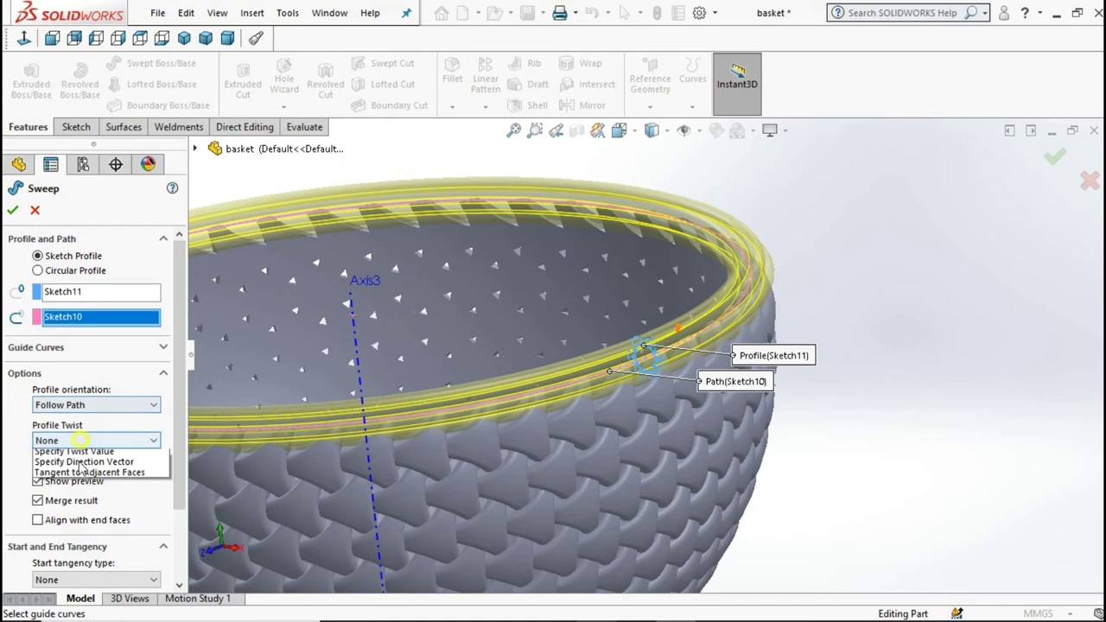
pyautogui.click(80, 466)
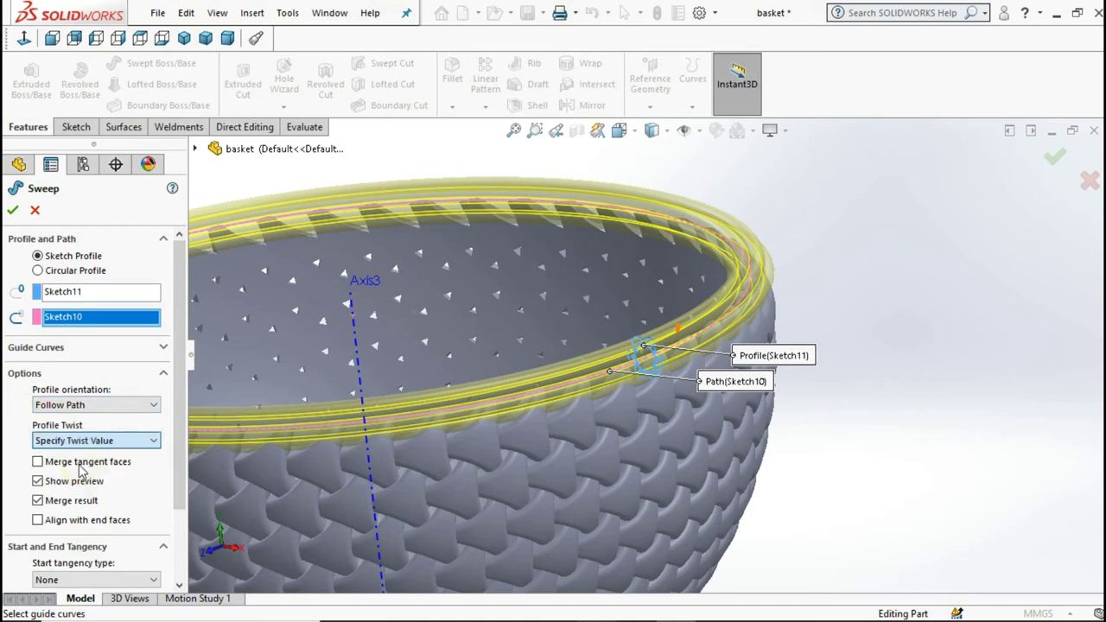
# Step: Set the twist to 6 revolutions and confirm the sweep
pyautogui.doubleClick(35, 485)
pyautogui.click(79, 457)
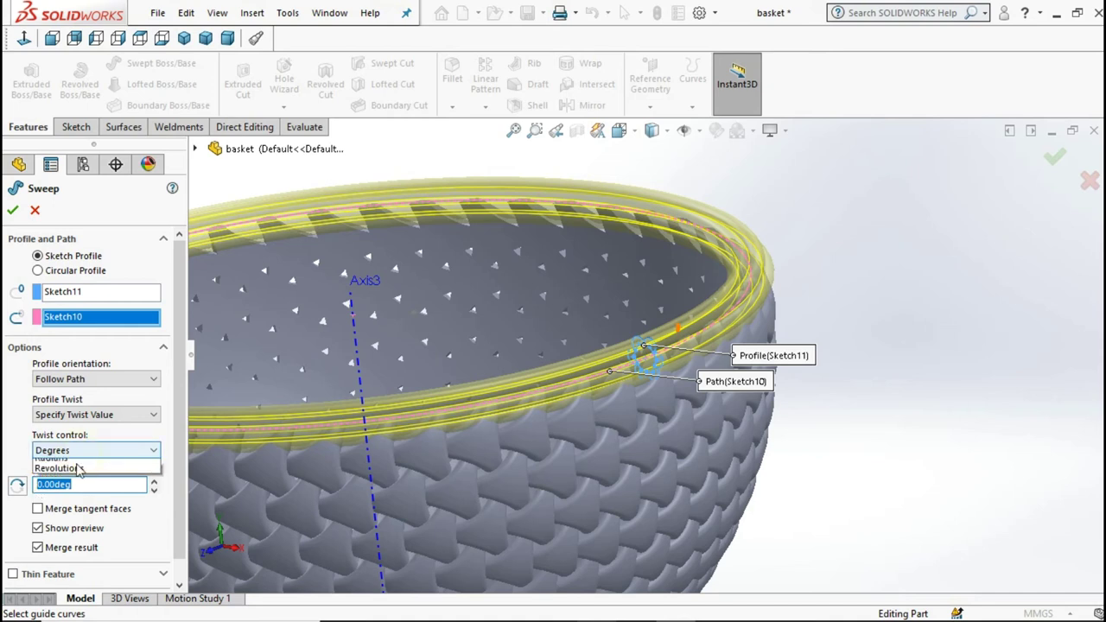
pyautogui.click(72, 485)
pyautogui.doubleClick(35, 486)
pyautogui.write('6')
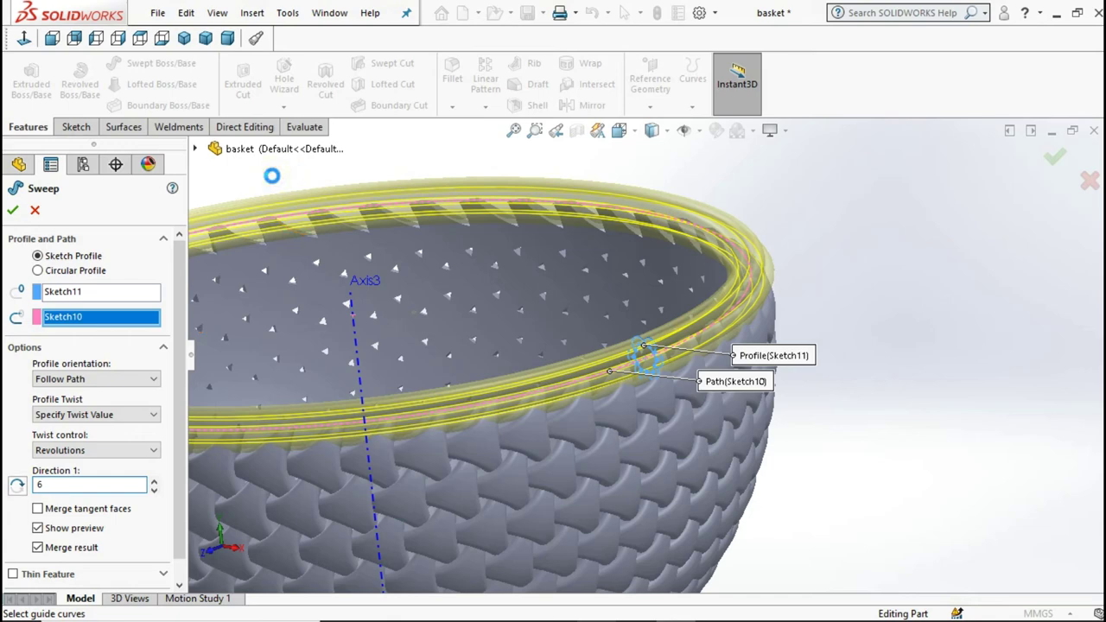
pyautogui.scroll(3, 875, 350)
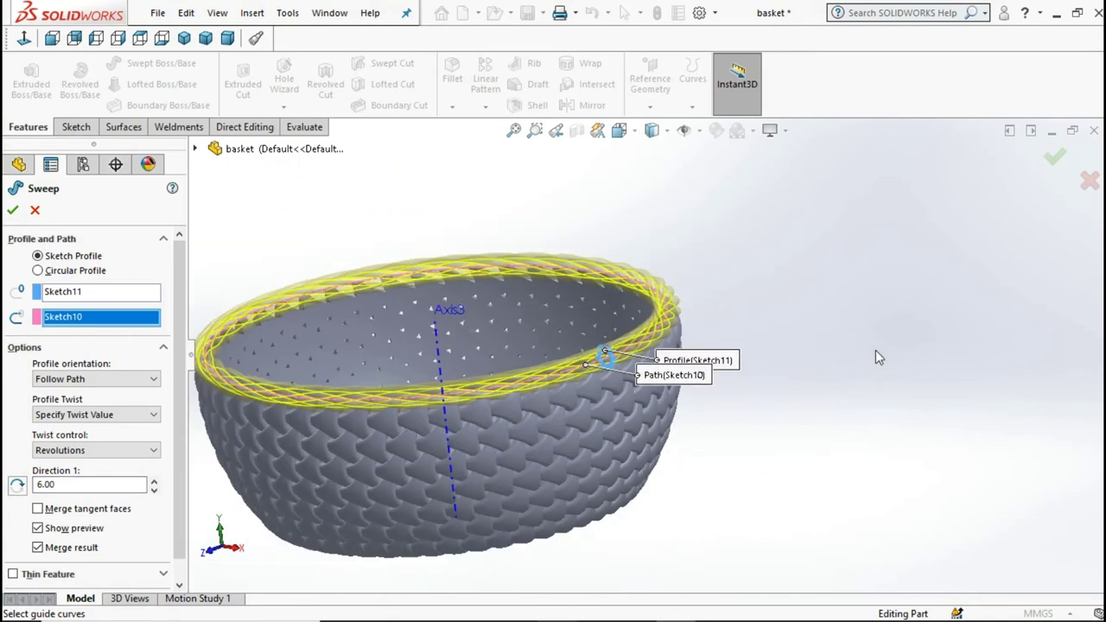
pyautogui.scroll(-2, 822, 330)
pyautogui.click(10, 210)
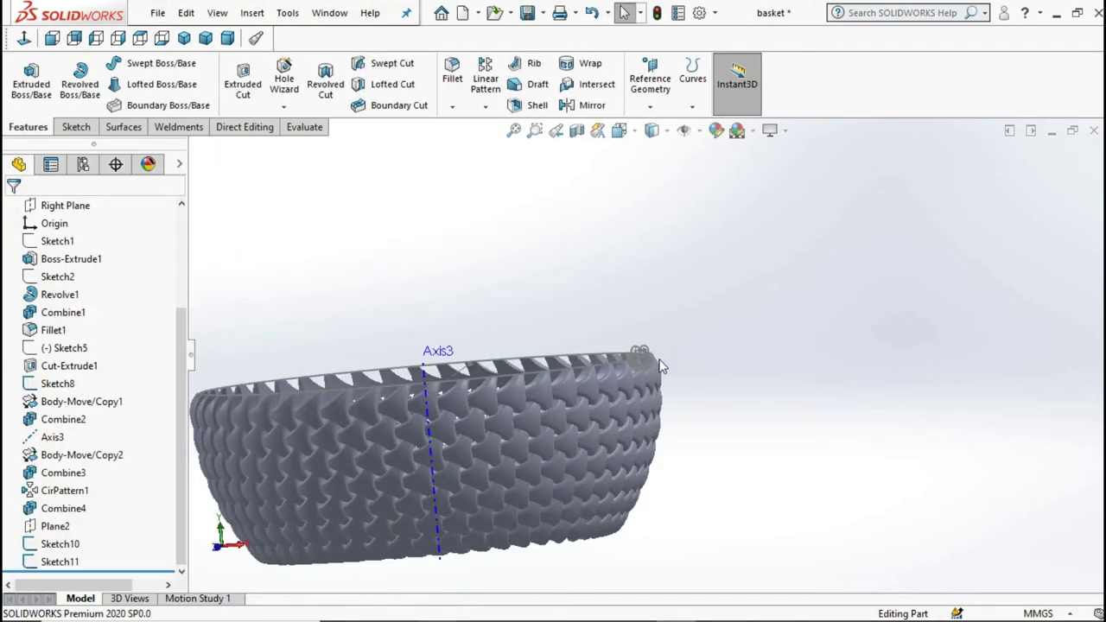
# Step: Reopen the flower profile sketch Sketch11 for editing
pyautogui.scroll(-3, 660, 366)
pyautogui.scroll(-3, 605, 311)
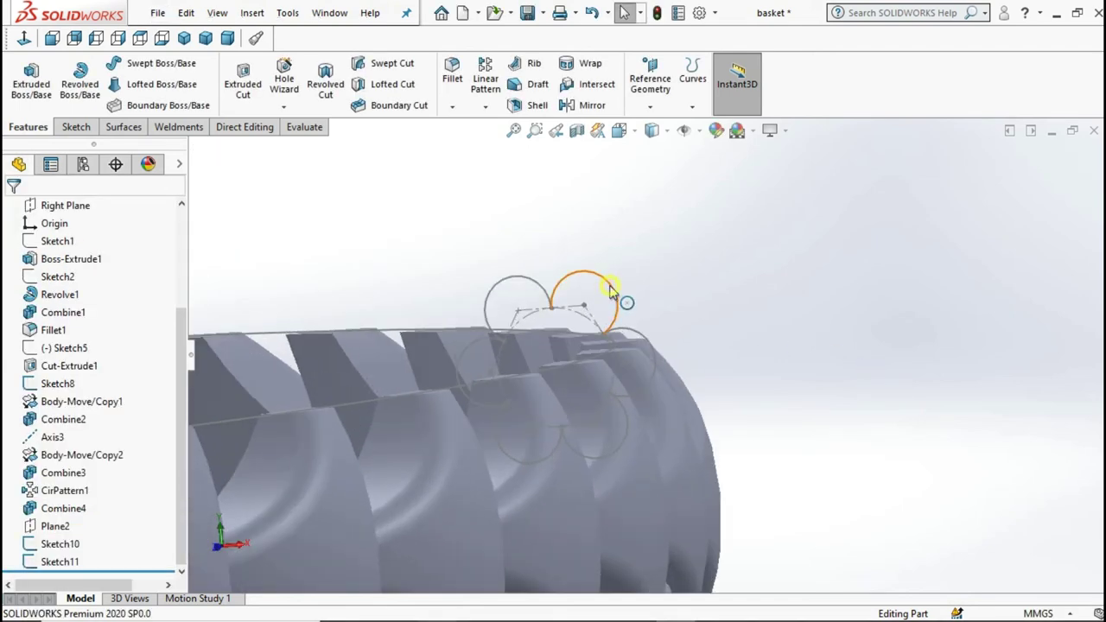
pyautogui.click(615, 299)
pyautogui.click(654, 219)
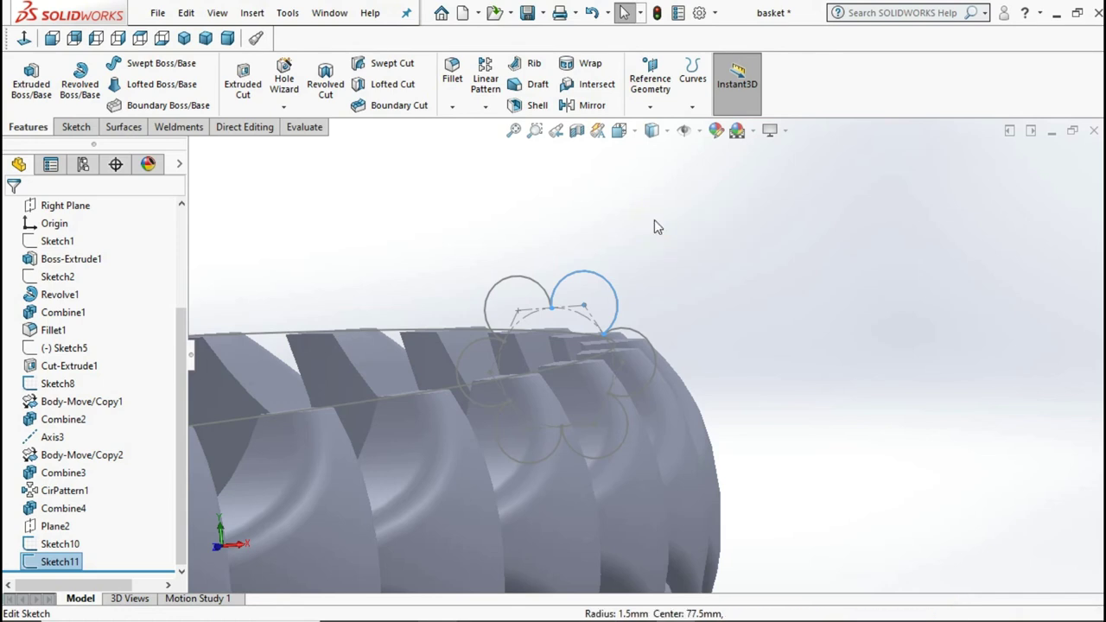
# Step: Apply 0.10 mm sketch fillets to the six inner corners where the lobes of Sketch11 meet
pyautogui.click(172, 105)
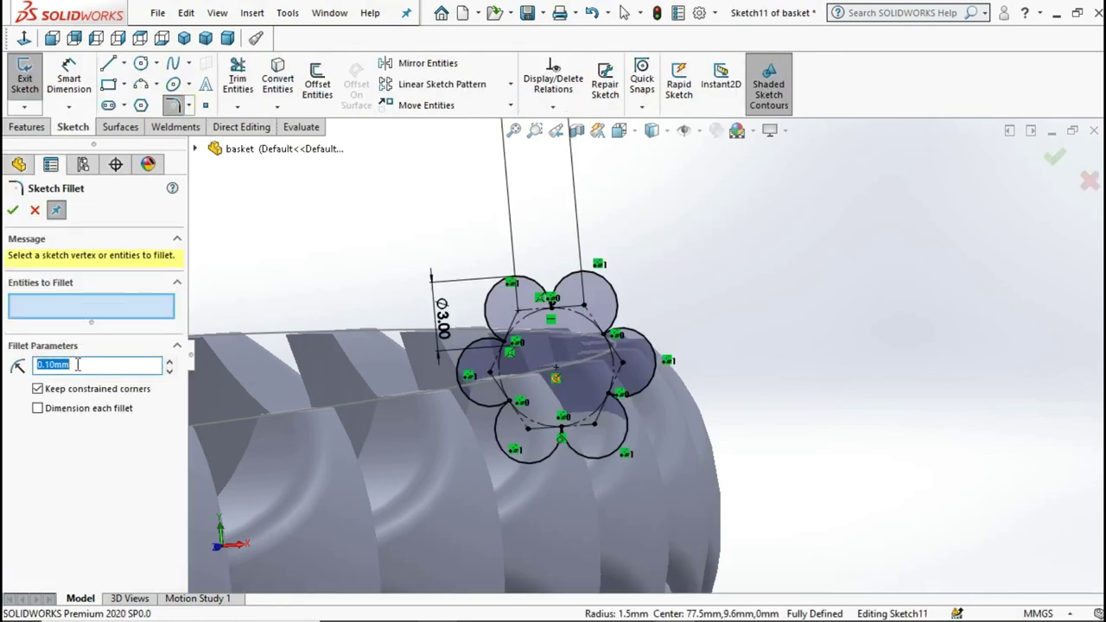
pyautogui.click(77, 369)
pyautogui.scroll(-1, 485, 324)
pyautogui.scroll(-1, 484, 324)
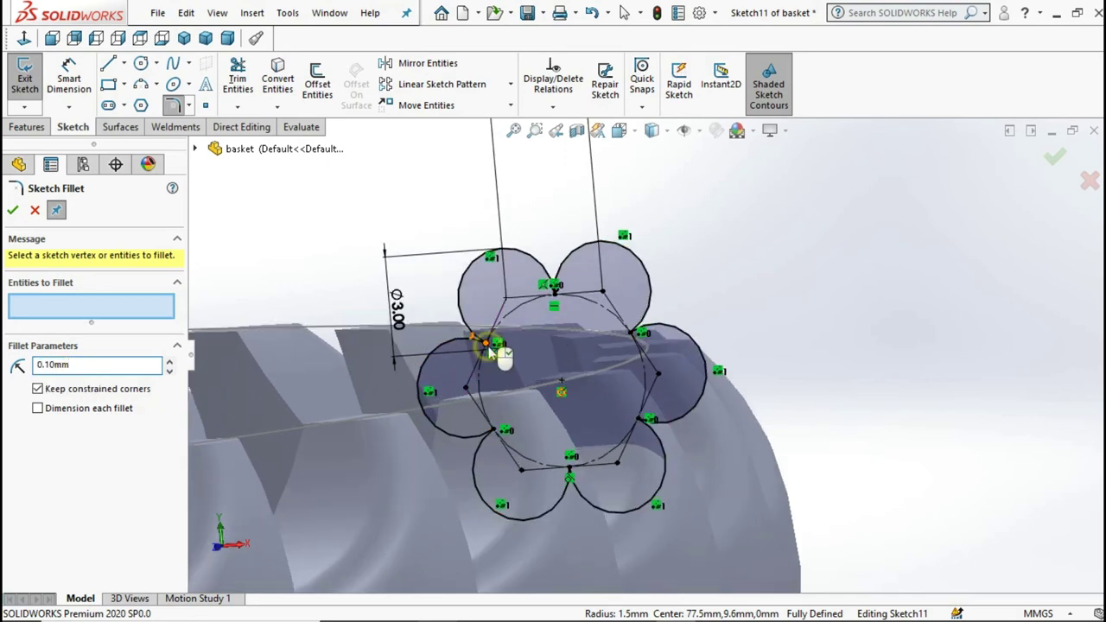
pyautogui.click(487, 345)
pyautogui.click(553, 293)
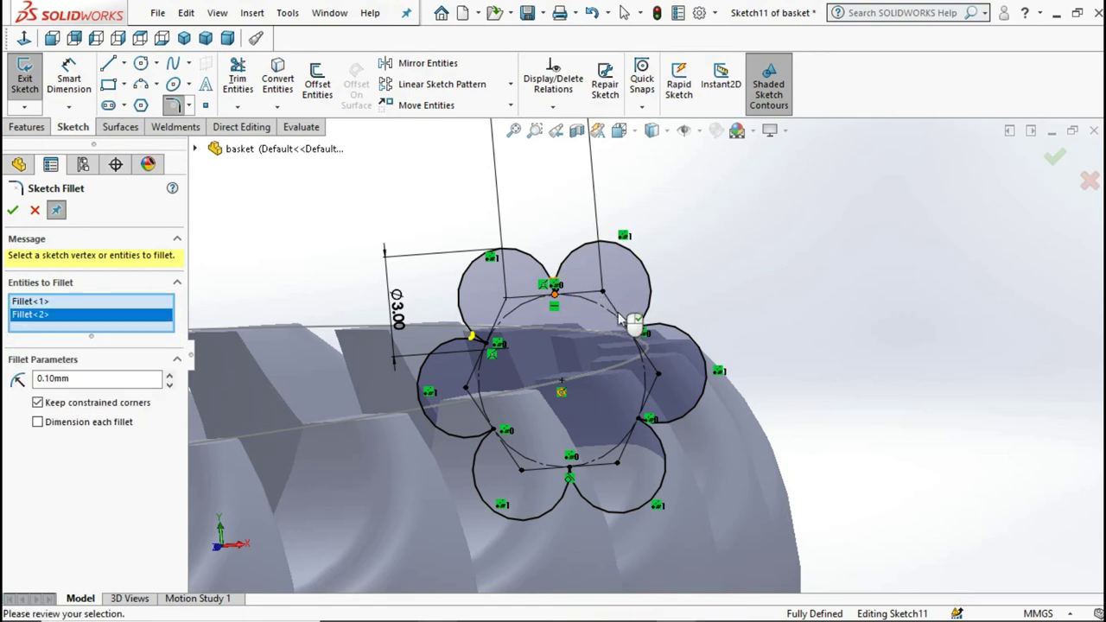
pyautogui.click(643, 331)
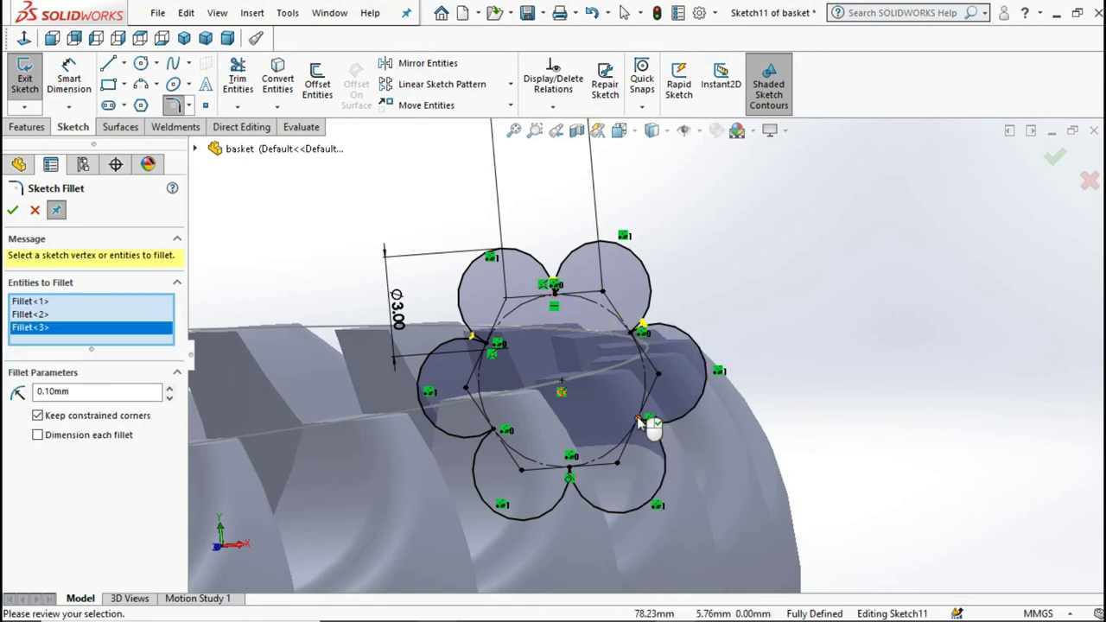
pyautogui.click(639, 420)
pyautogui.click(494, 431)
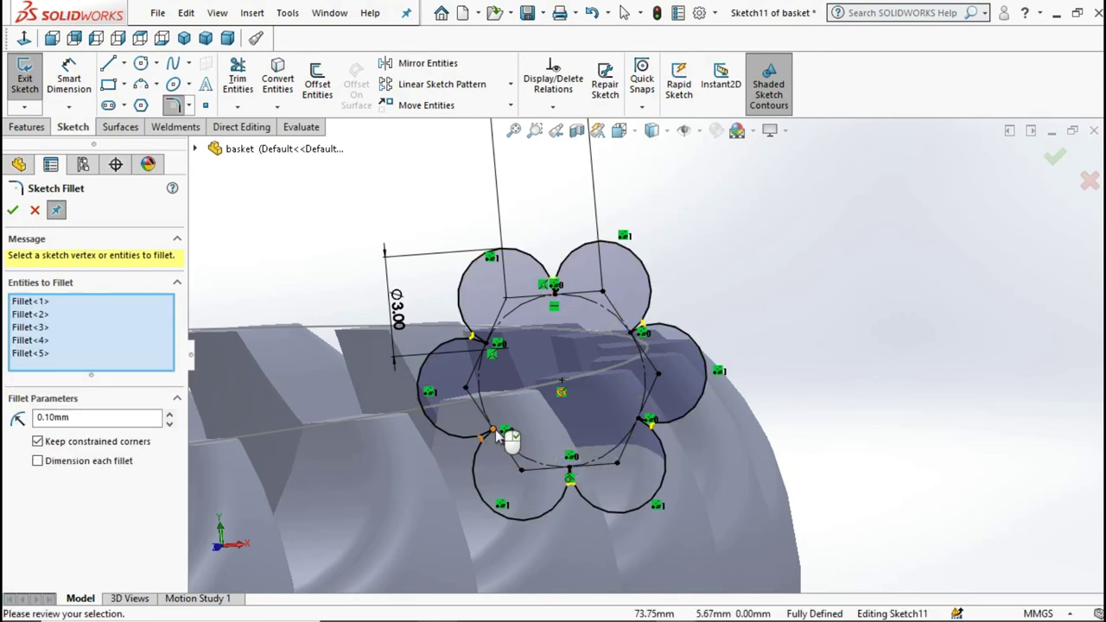
pyautogui.click(497, 434)
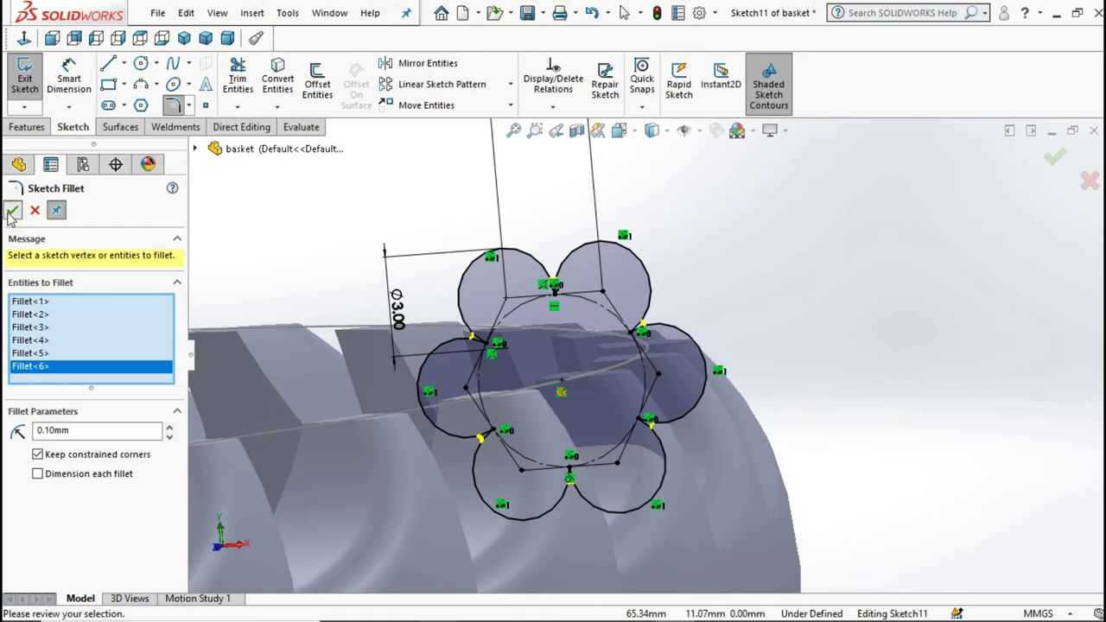
pyautogui.press('Return')
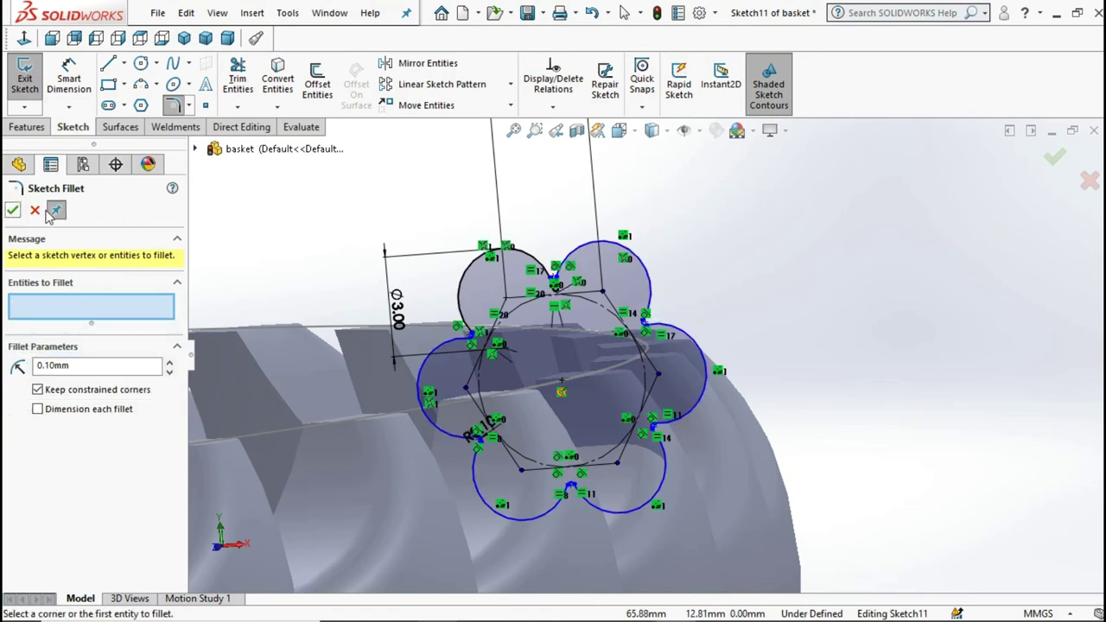
pyautogui.click(34, 211)
pyautogui.scroll(2, 639, 350)
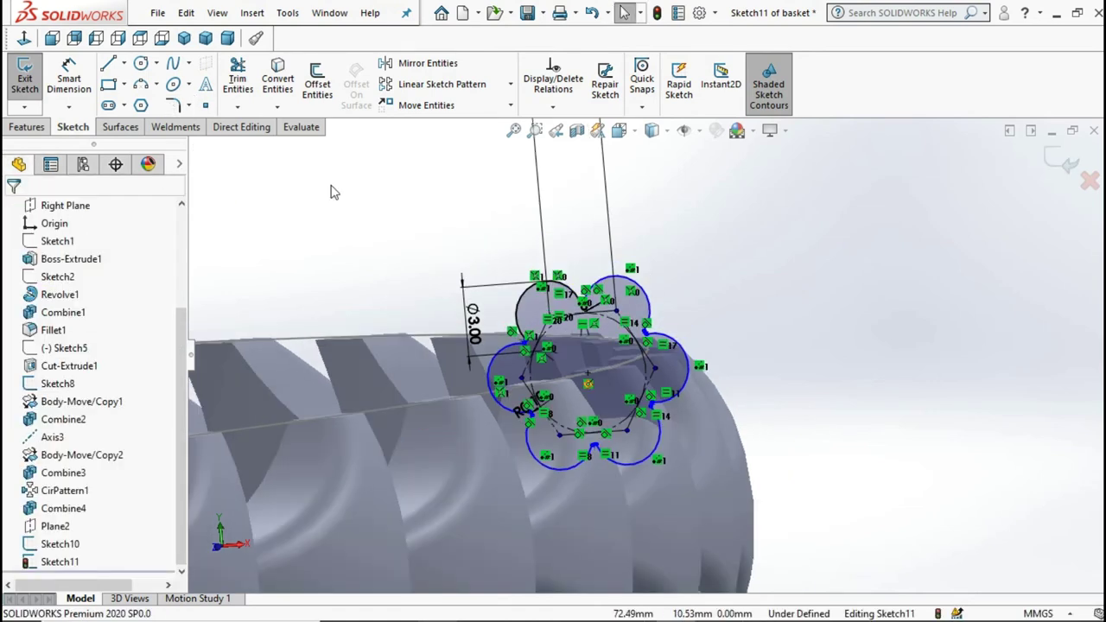
pyautogui.click(34, 128)
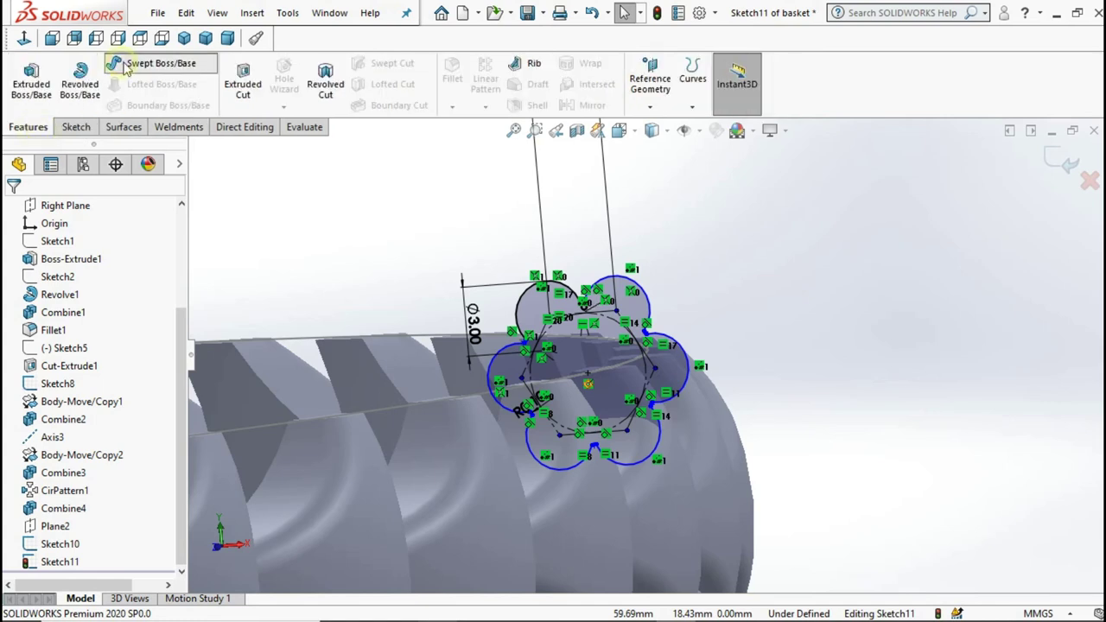
# Step: Start a swept boss with Sketch11 as the profile and Sketch10 as the path
pyautogui.click(127, 68)
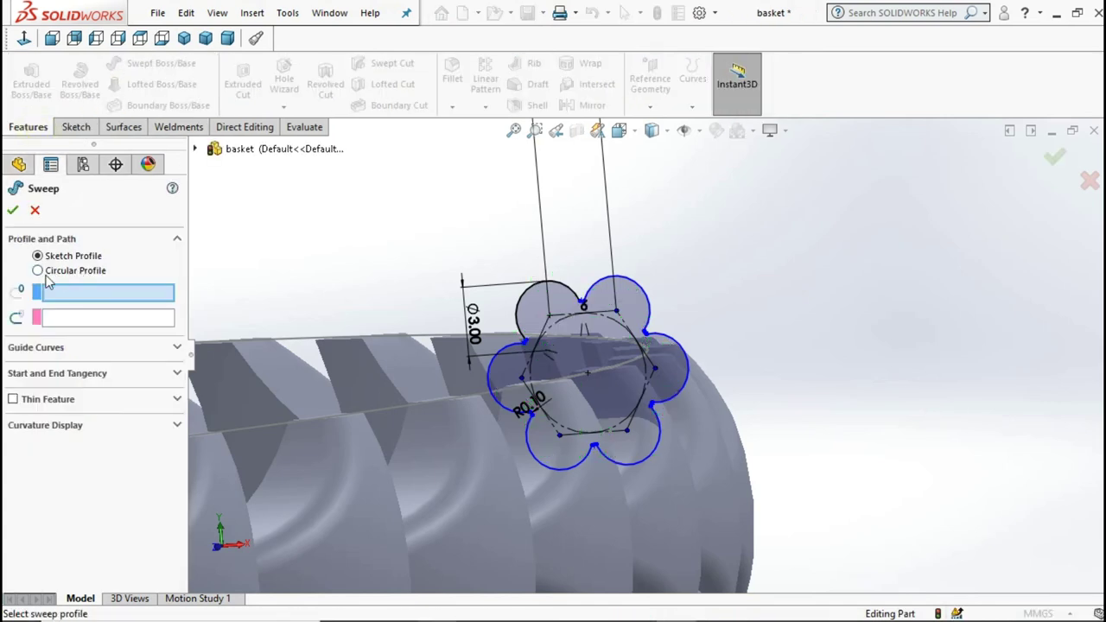
pyautogui.click(574, 294)
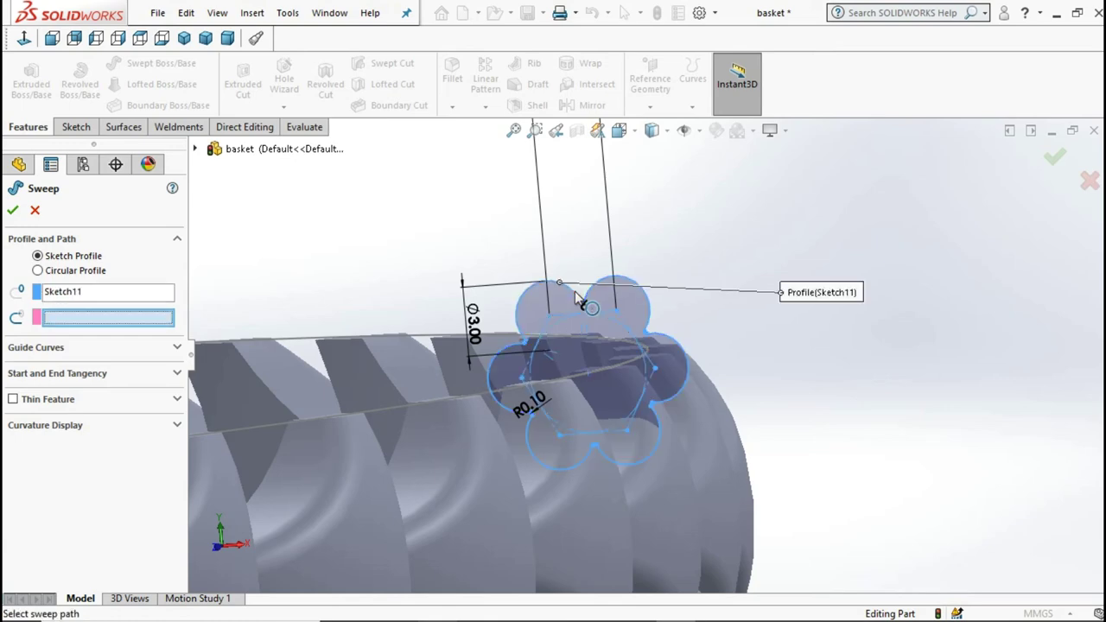
pyautogui.click(434, 406)
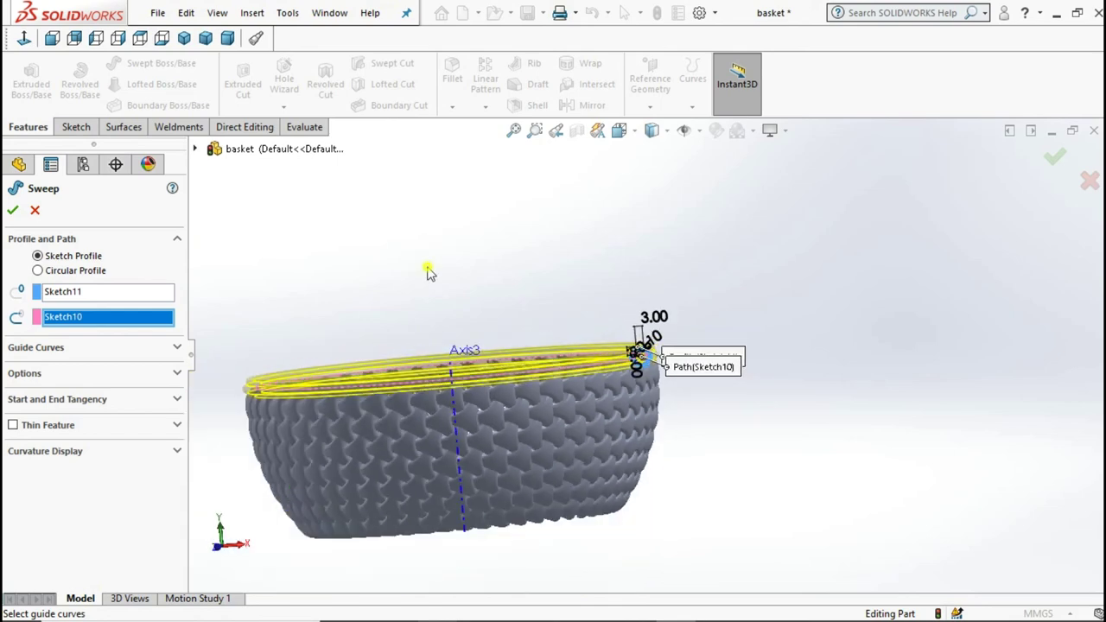
pyautogui.click(56, 379)
pyautogui.click(87, 404)
pyautogui.click(76, 418)
# Step: Set Profile Twist to Specify Twist Value with 4 revolutions and build the sweep
pyautogui.click(72, 441)
pyautogui.click(76, 465)
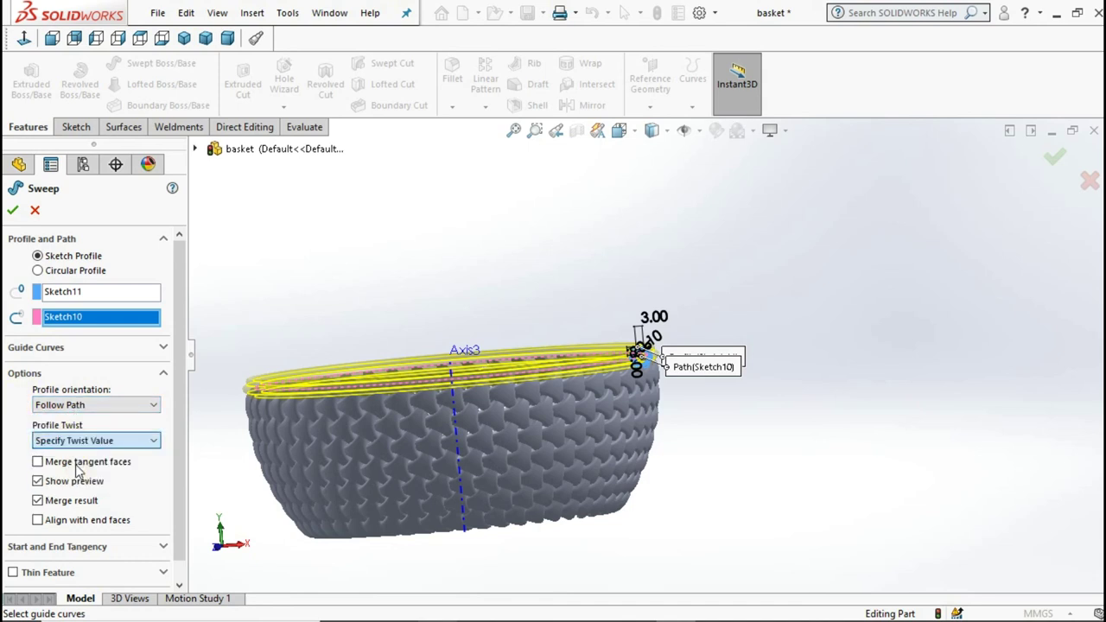
pyautogui.doubleClick(69, 485)
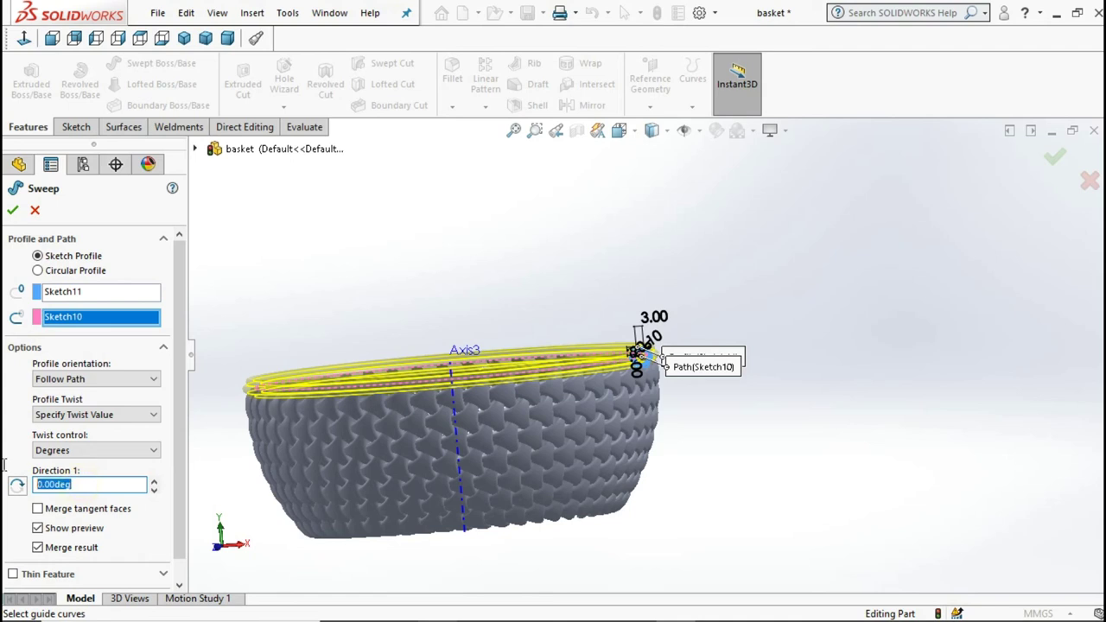
pyautogui.write('6')
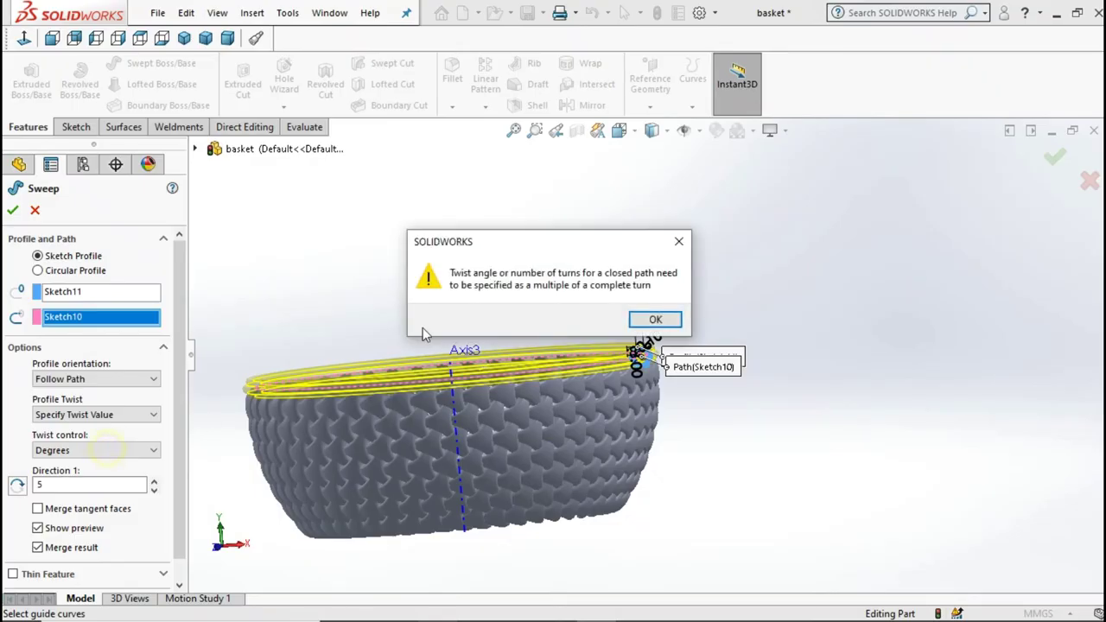
pyautogui.press('Return')
pyautogui.click(88, 451)
pyautogui.click(76, 487)
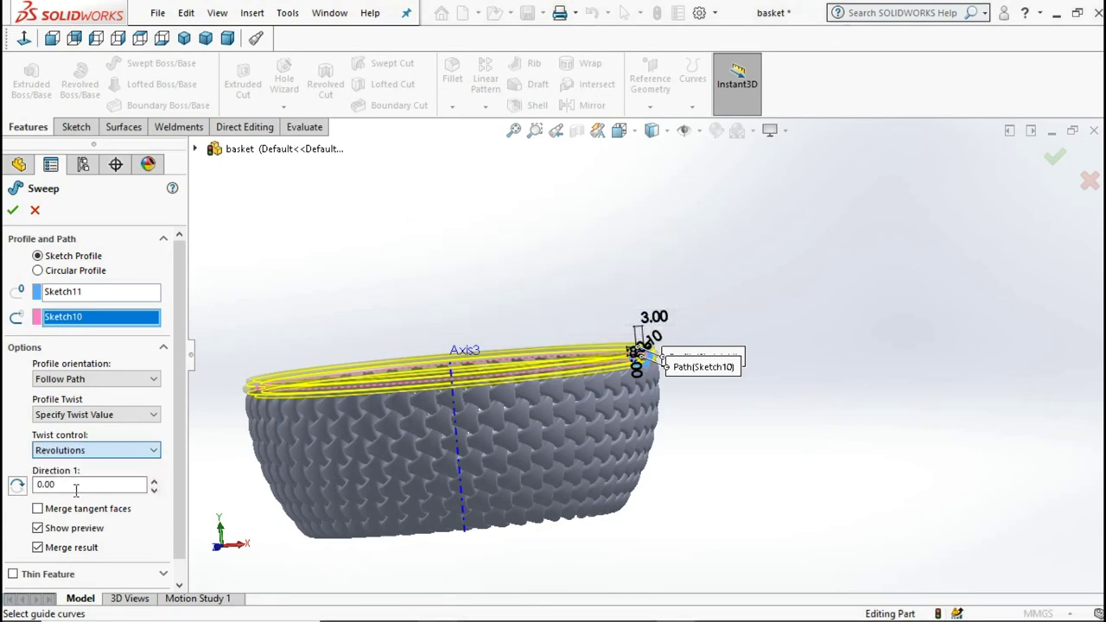
pyautogui.doubleClick(78, 486)
pyautogui.write('4')
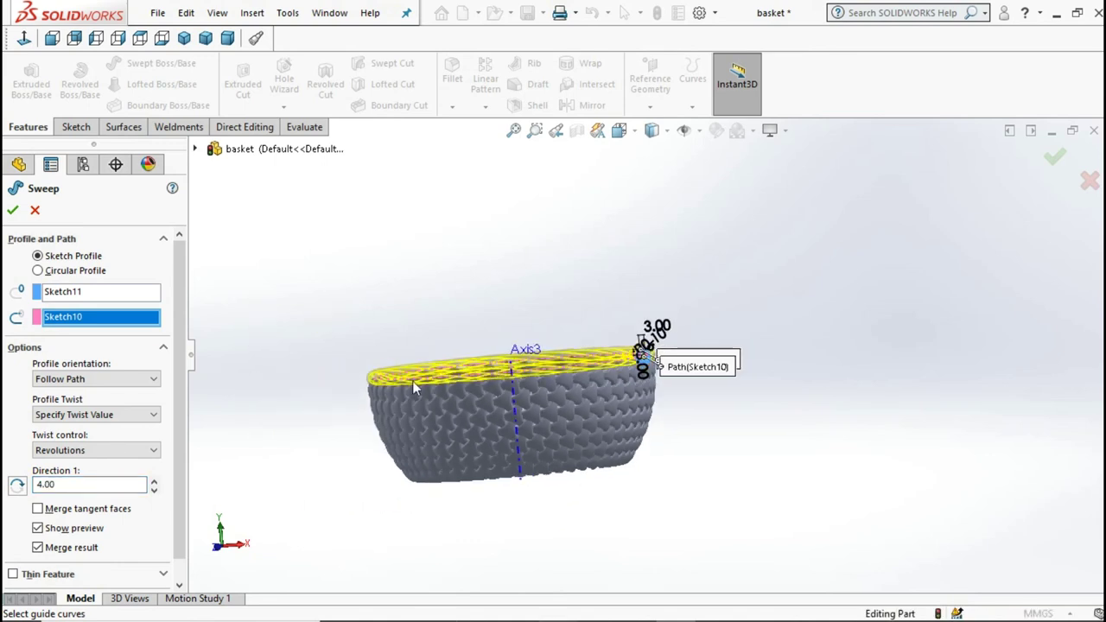
pyautogui.moveTo(487, 360); pyautogui.dragTo(475, 363, button='middle')
pyautogui.scroll(-3, 473, 364)
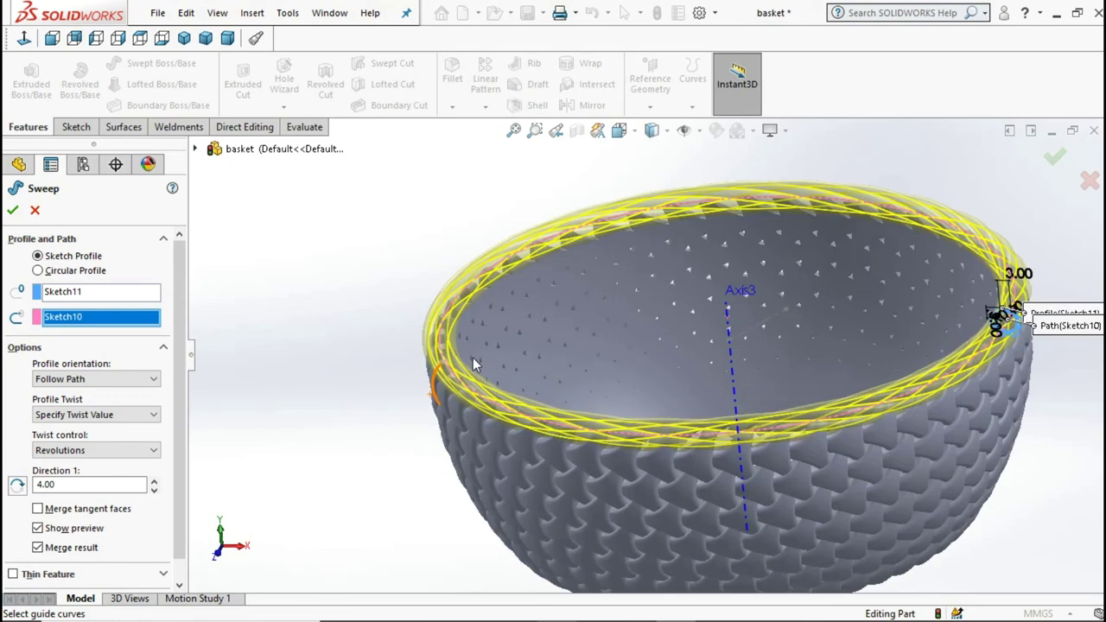
pyautogui.scroll(-3, 473, 363)
pyautogui.scroll(-1, 473, 361)
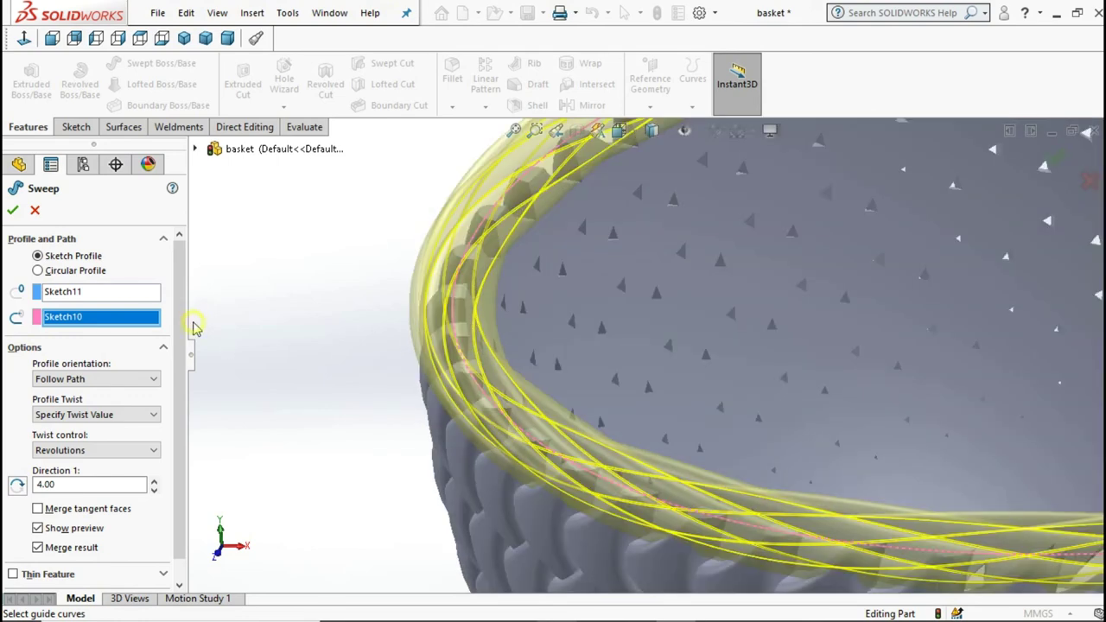
pyautogui.click(12, 210)
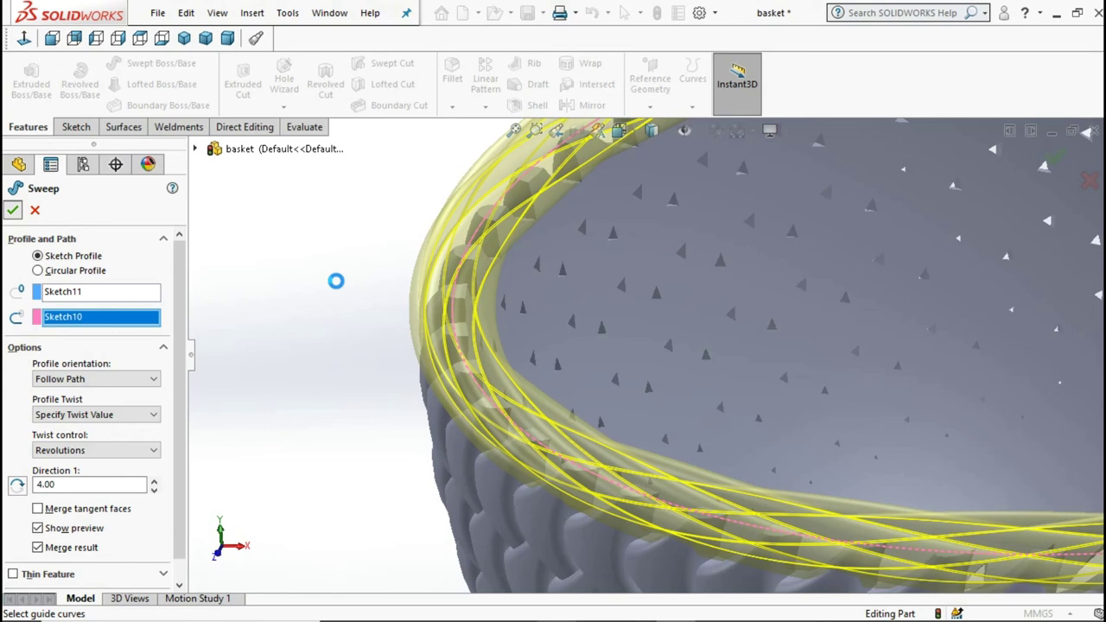
pyautogui.scroll(4, 506, 425)
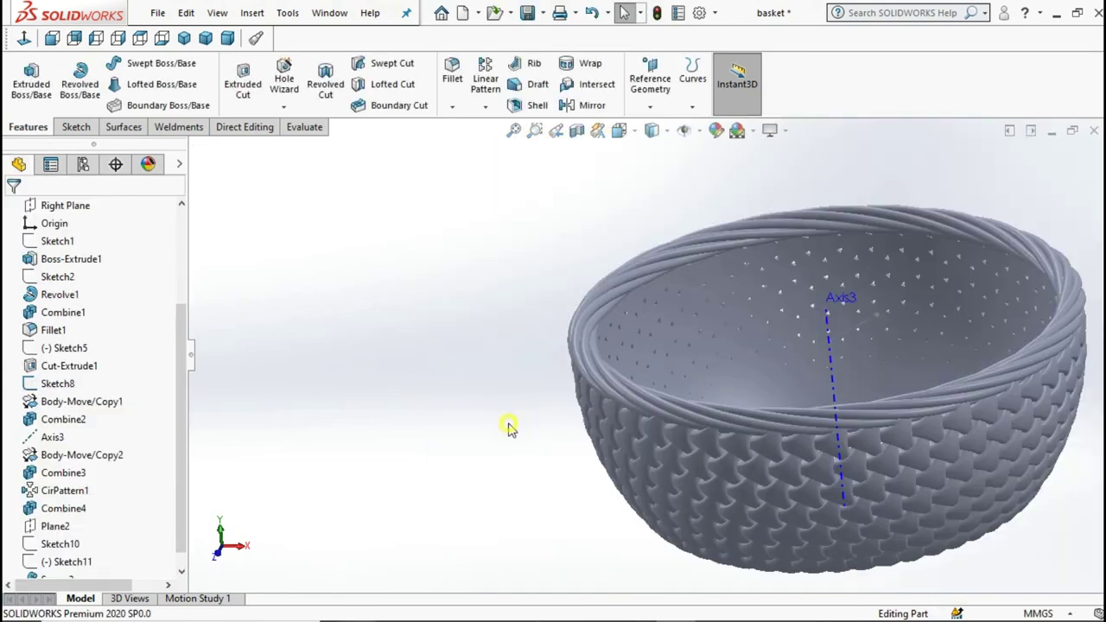
# Step: Inspect the twisted rim from around the basket and save the part
pyautogui.scroll(2, 469, 439)
pyautogui.scroll(2, 945, 370)
pyautogui.scroll(-2, 945, 370)
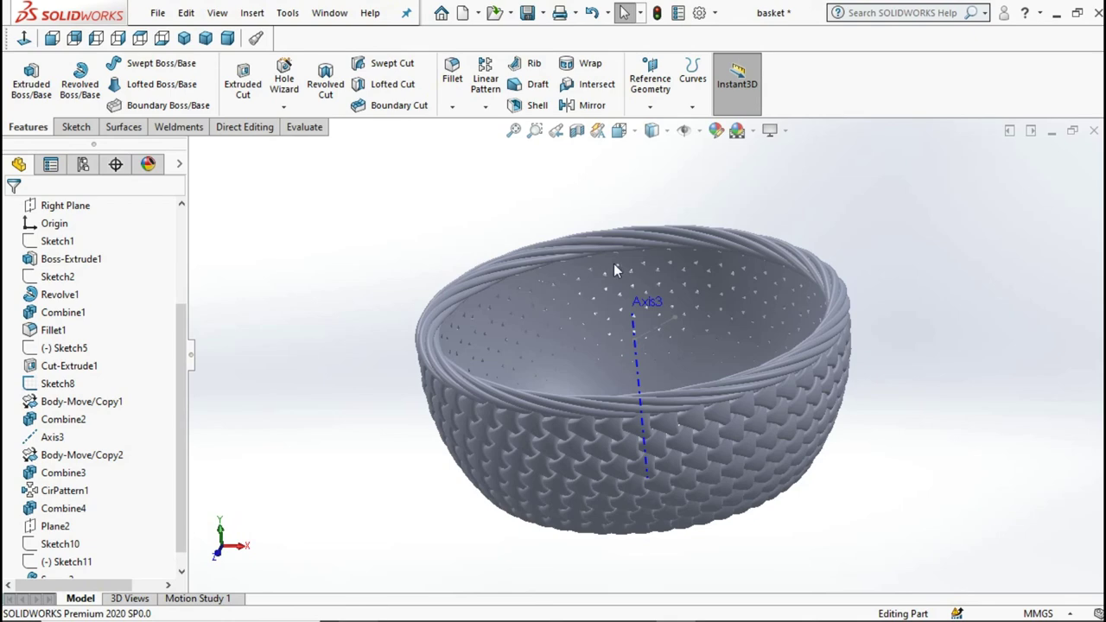
pyautogui.scroll(-1, 537, 260)
pyautogui.scroll(-2, 456, 377)
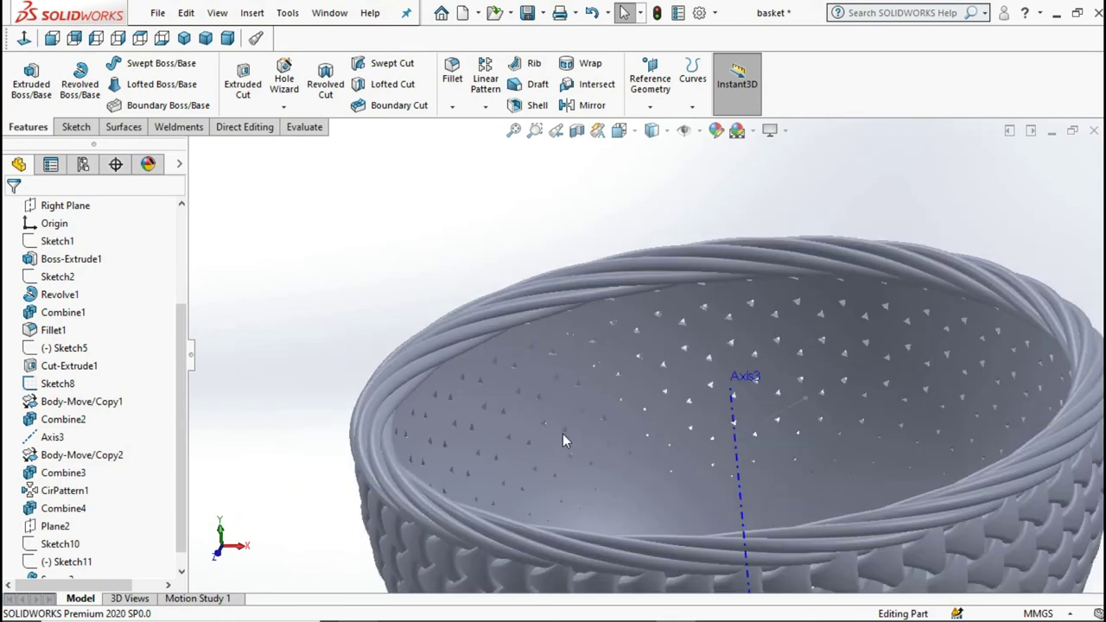
pyautogui.moveTo(566, 432); pyautogui.dragTo(514, 418, button='middle')
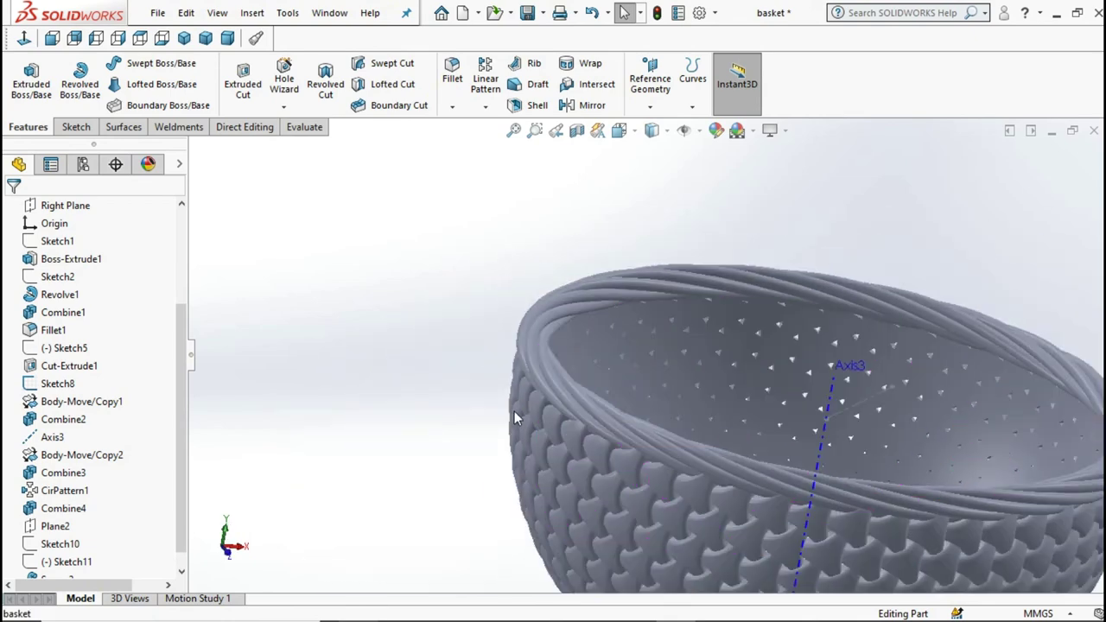
pyautogui.press('f')
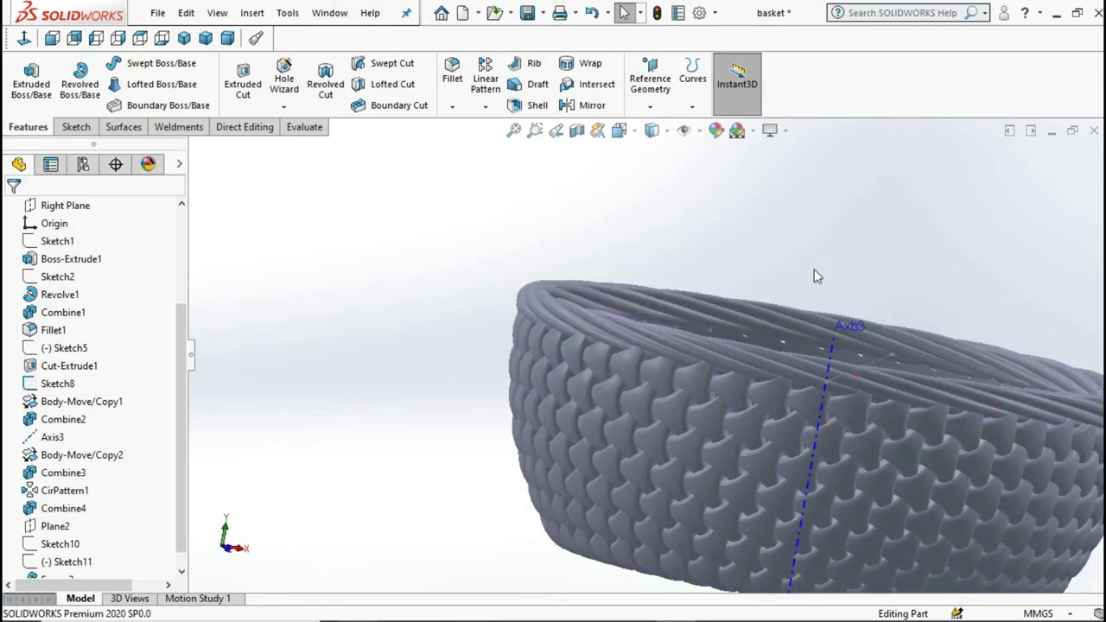
pyautogui.hotkey('ctrl', 's')
# Step: Hide Sketch8 from the model
pyautogui.scroll(-5, 770, 344)
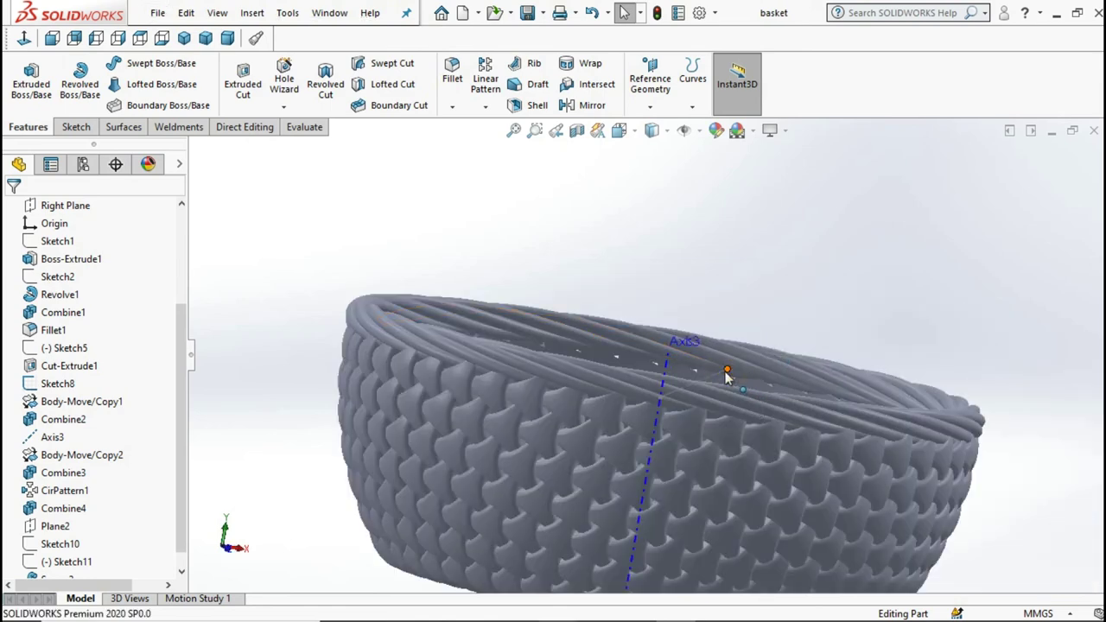
pyautogui.click(727, 371)
pyautogui.click(795, 324)
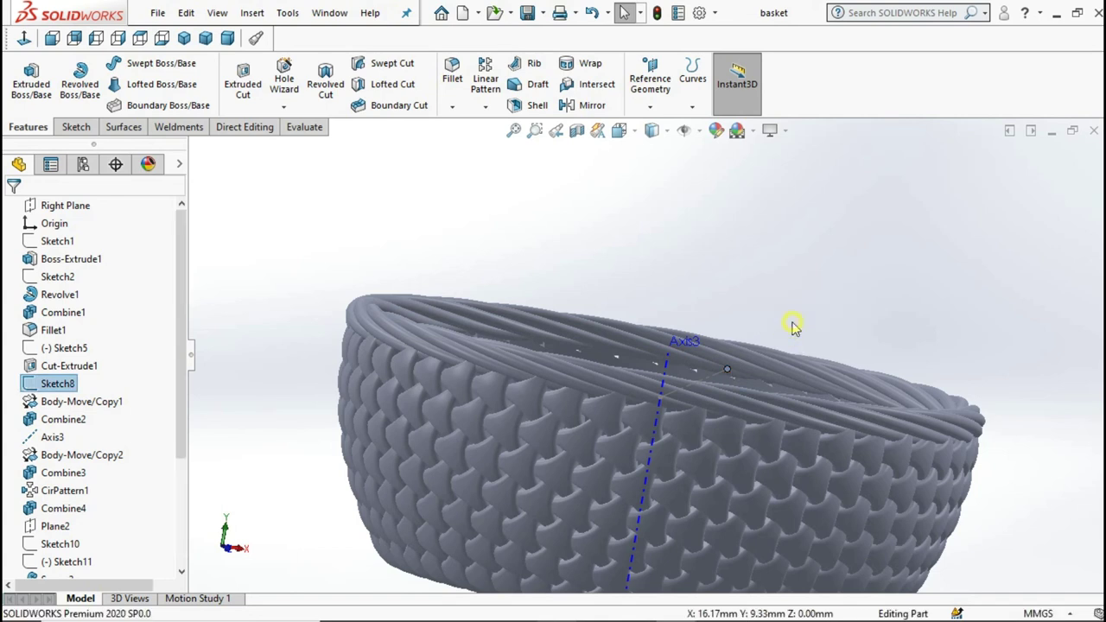
pyautogui.press('f')
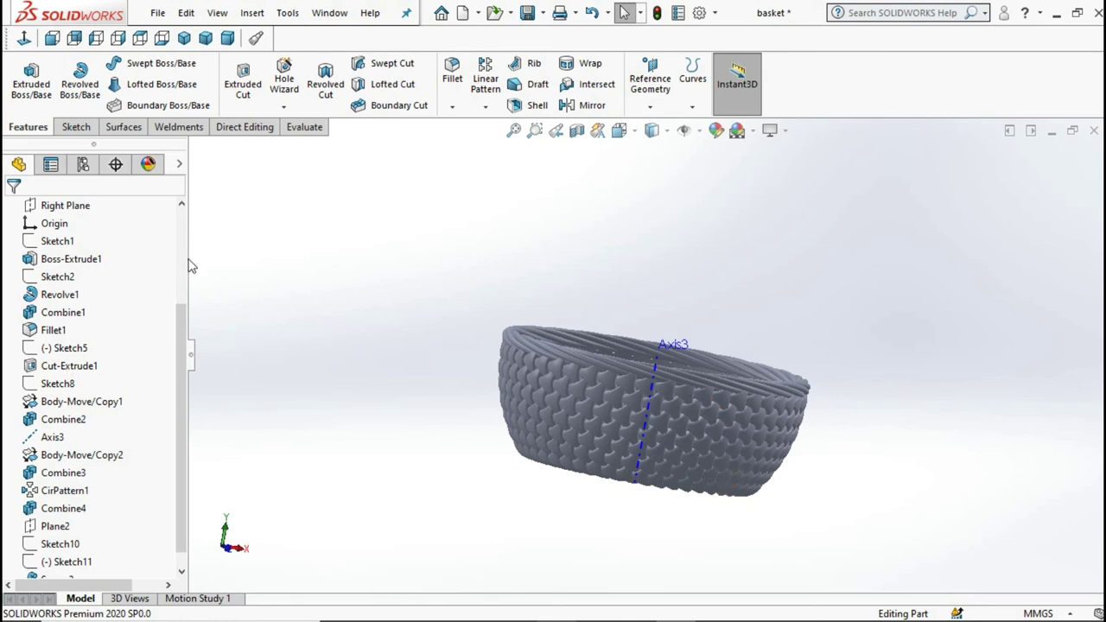
pyautogui.scroll(3, 185, 266)
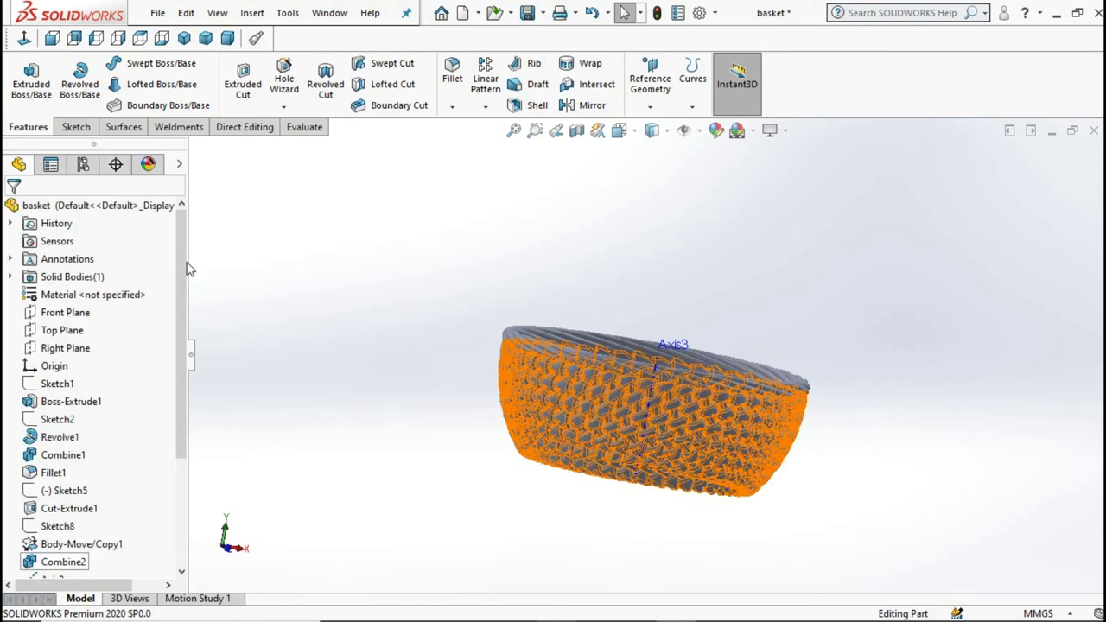
pyautogui.click(65, 312)
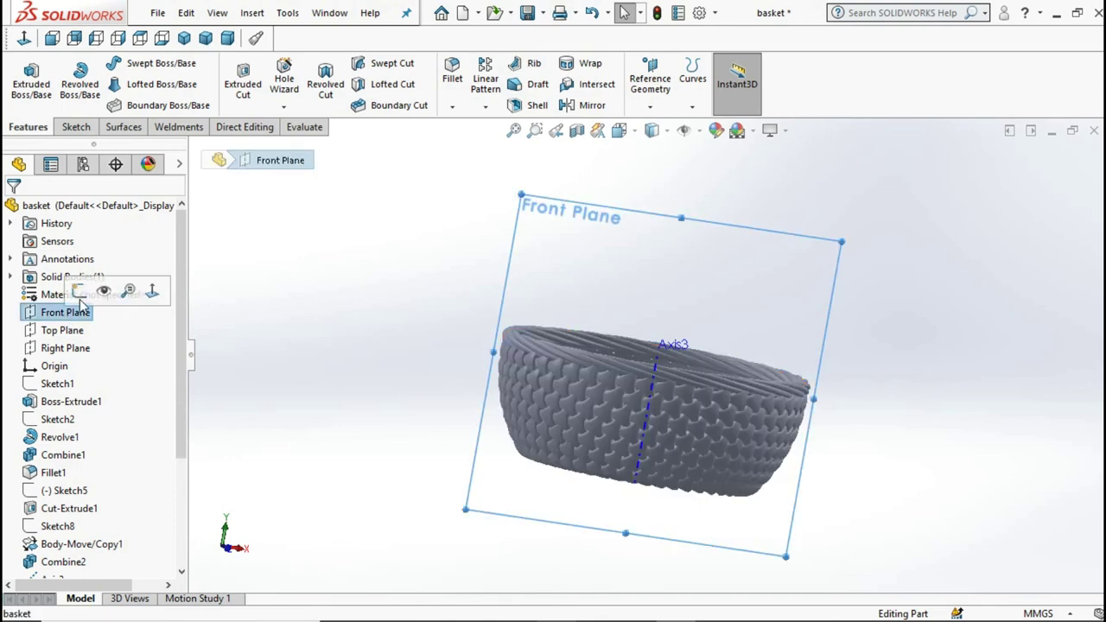
# Step: Draw a corner rectangle below the basket on the Front Plane, viewed normal to it
pyautogui.click(101, 291)
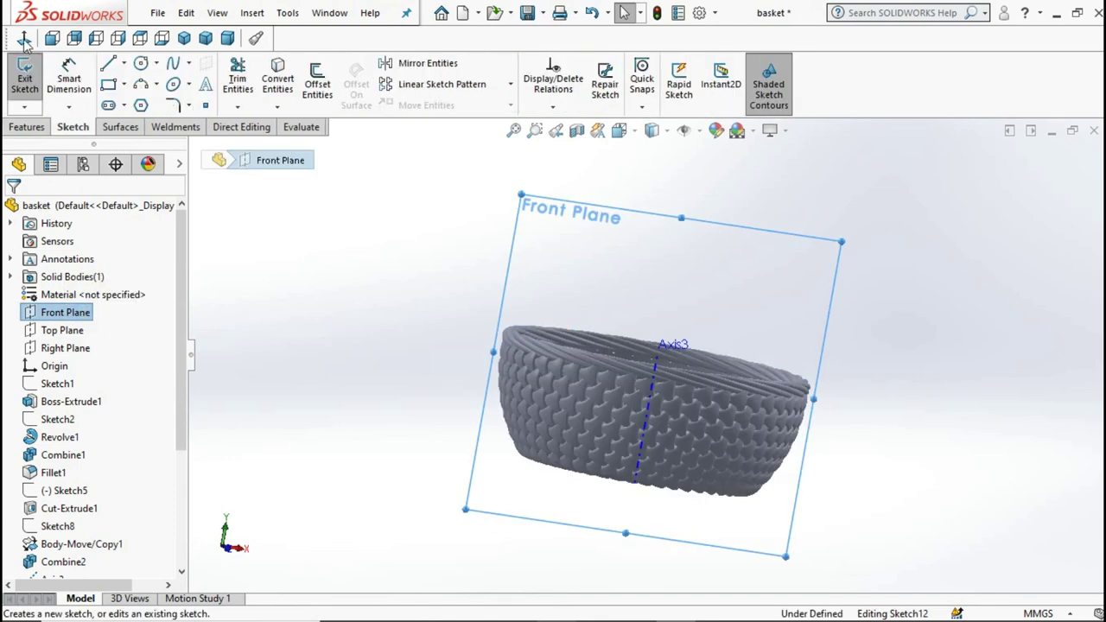
pyautogui.click(25, 40)
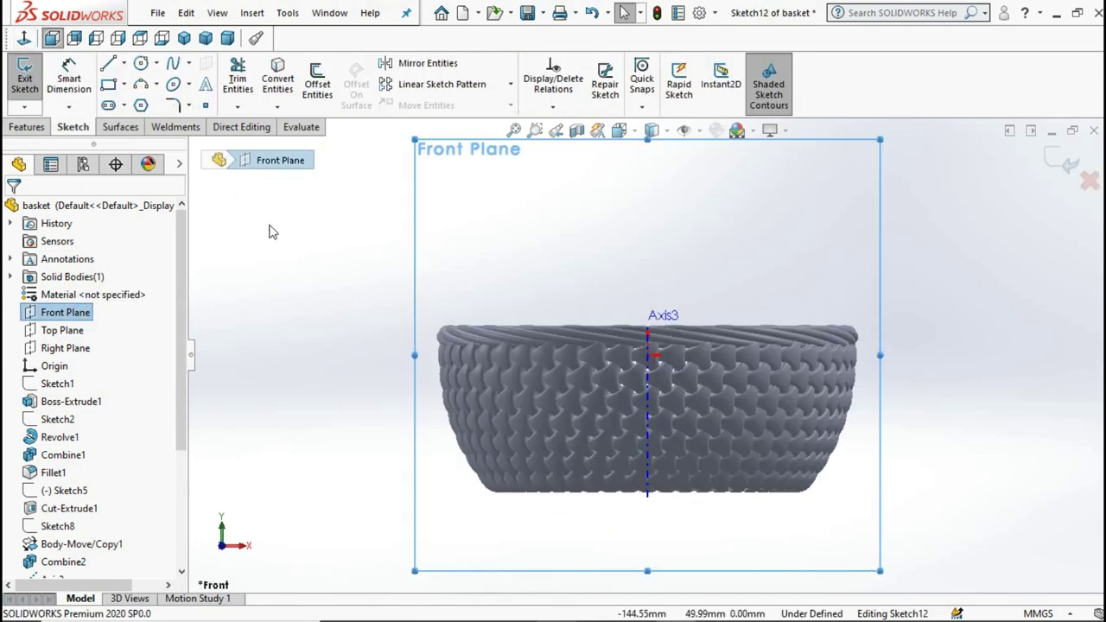
pyautogui.click(602, 513)
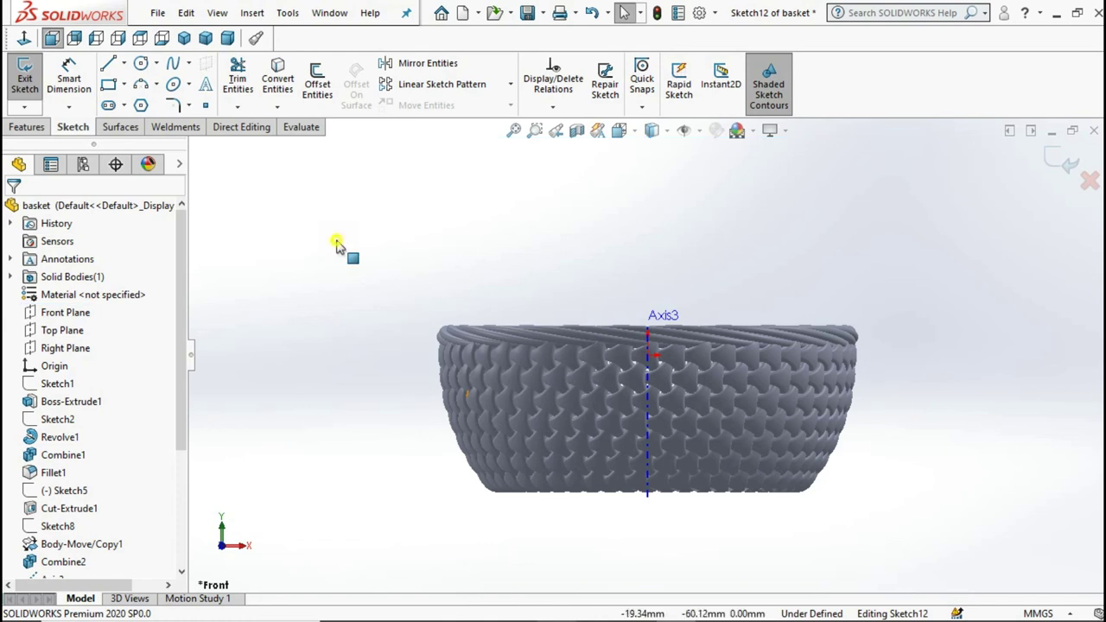
pyautogui.press('f')
pyautogui.click(108, 64)
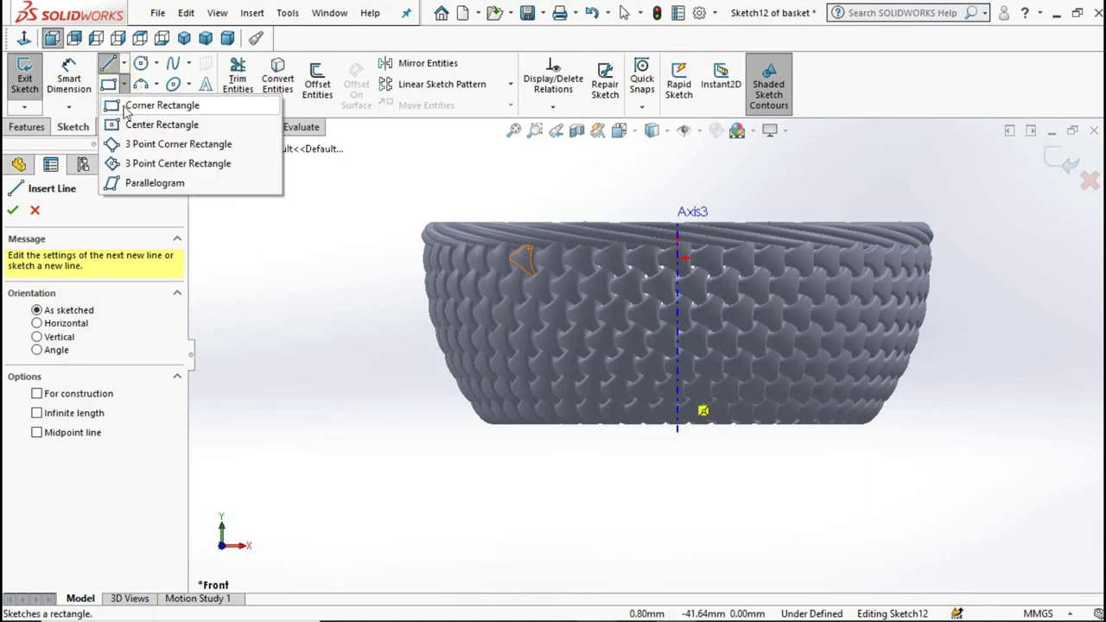
pyautogui.click(160, 104)
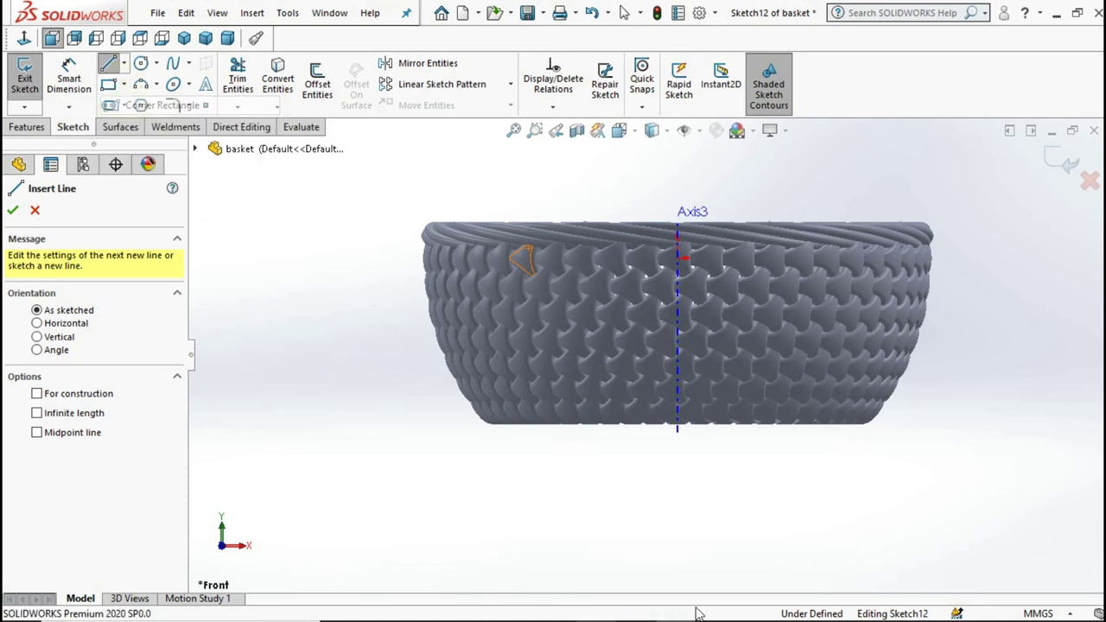
pyautogui.click(676, 481)
pyautogui.click(463, 495)
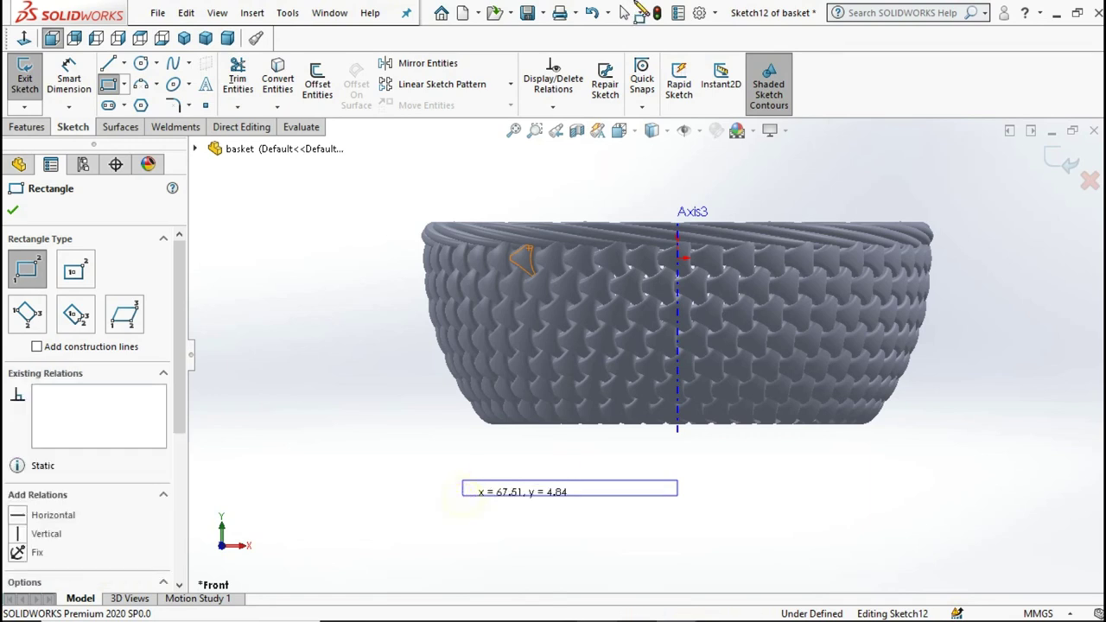
pyautogui.click(624, 14)
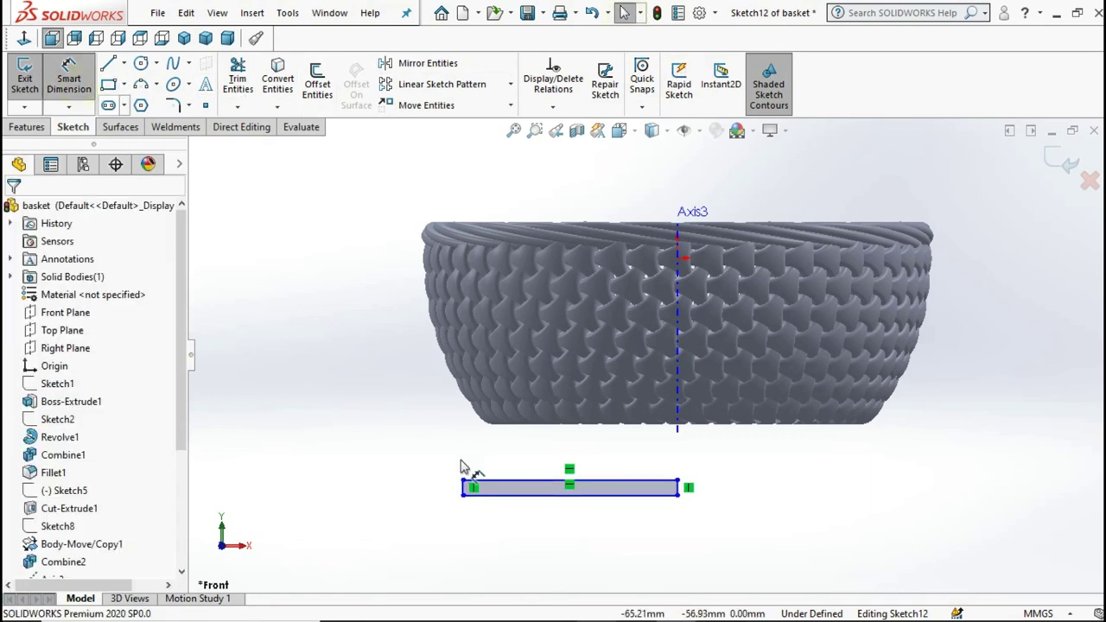
# Step: Dimension the rectangle 2 mm high and 60 mm long
pyautogui.click(463, 494)
pyautogui.click(463, 480)
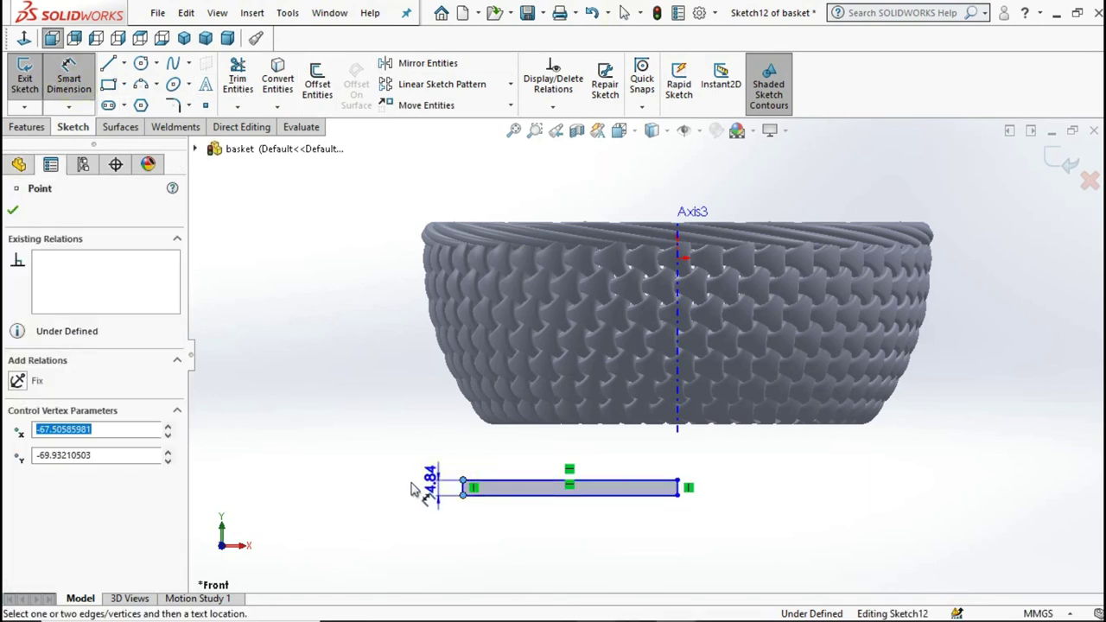
pyautogui.click(413, 490)
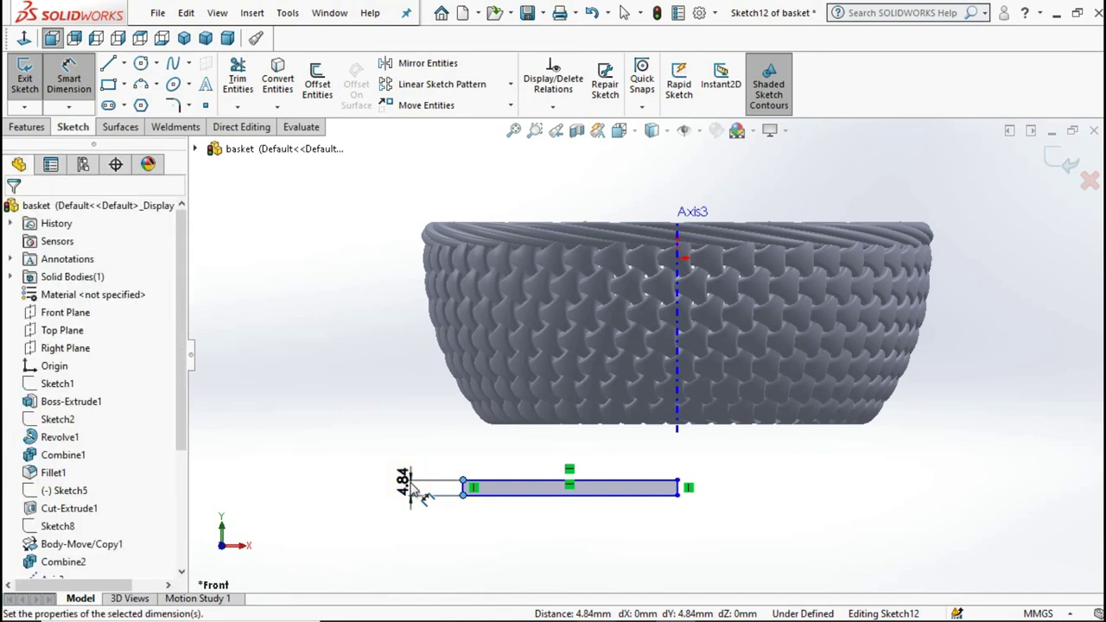
pyautogui.press('Return')
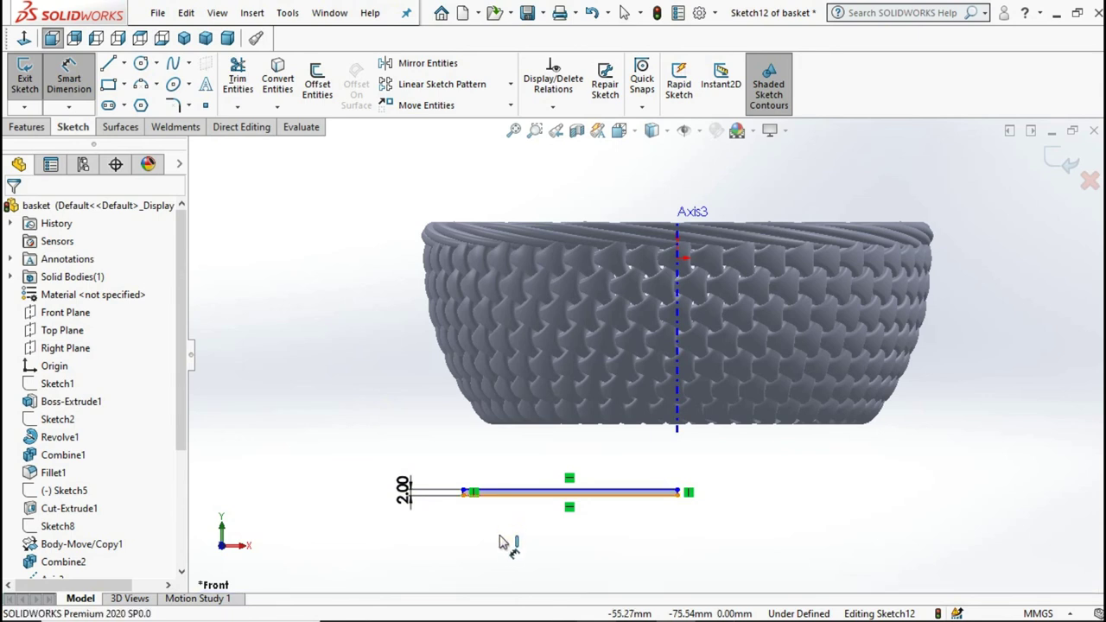
pyautogui.click(502, 527)
pyautogui.click(502, 541)
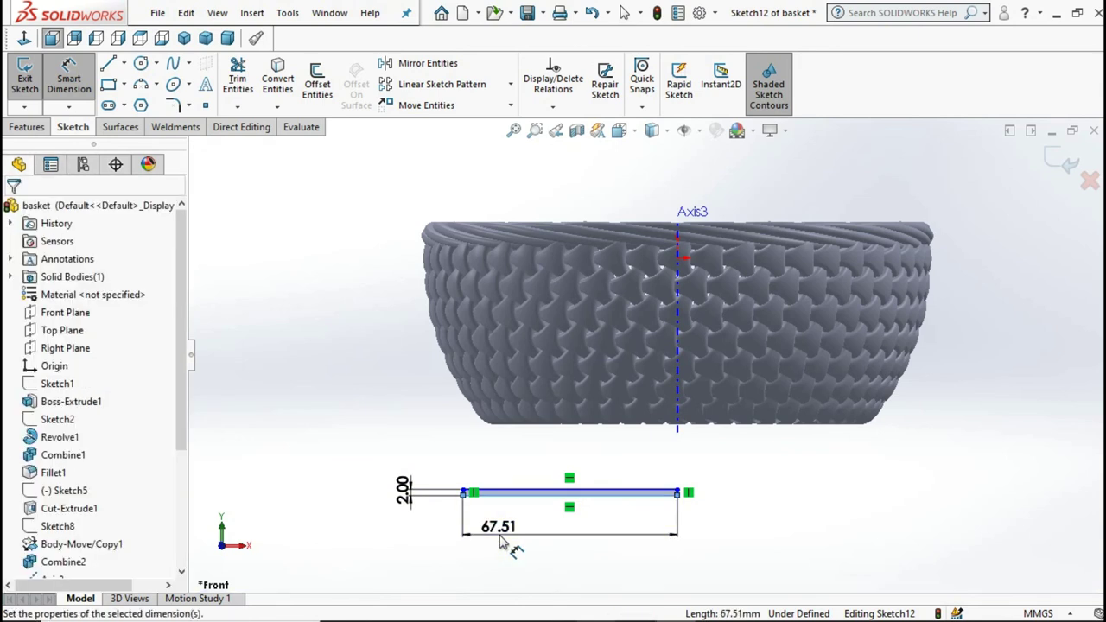
pyautogui.write('60')
pyautogui.press('Return')
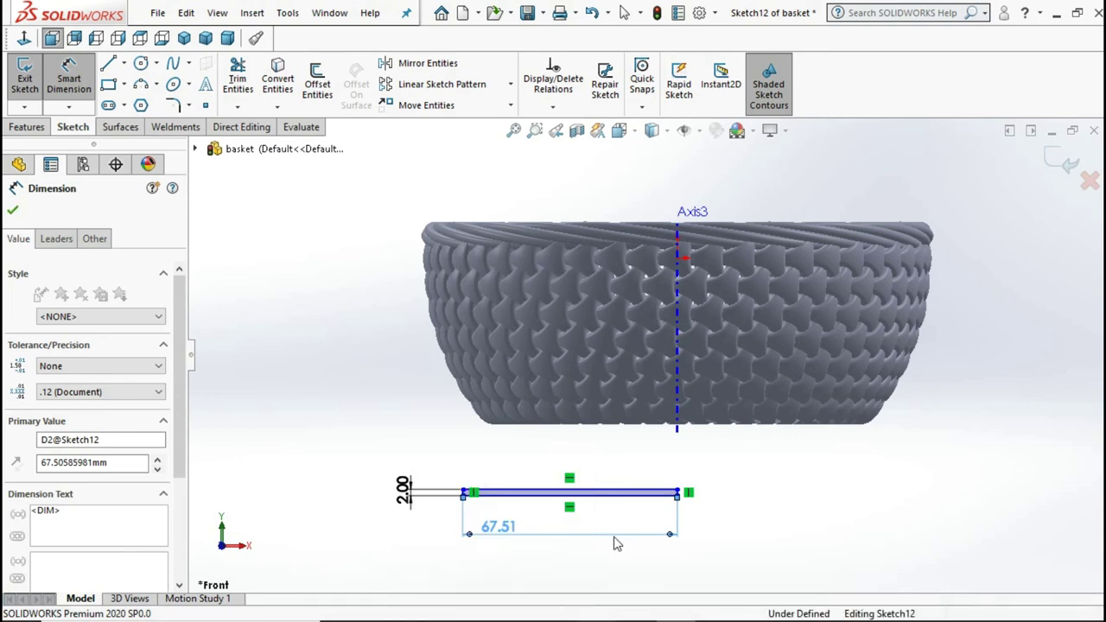
pyautogui.click(768, 523)
pyautogui.write('60')
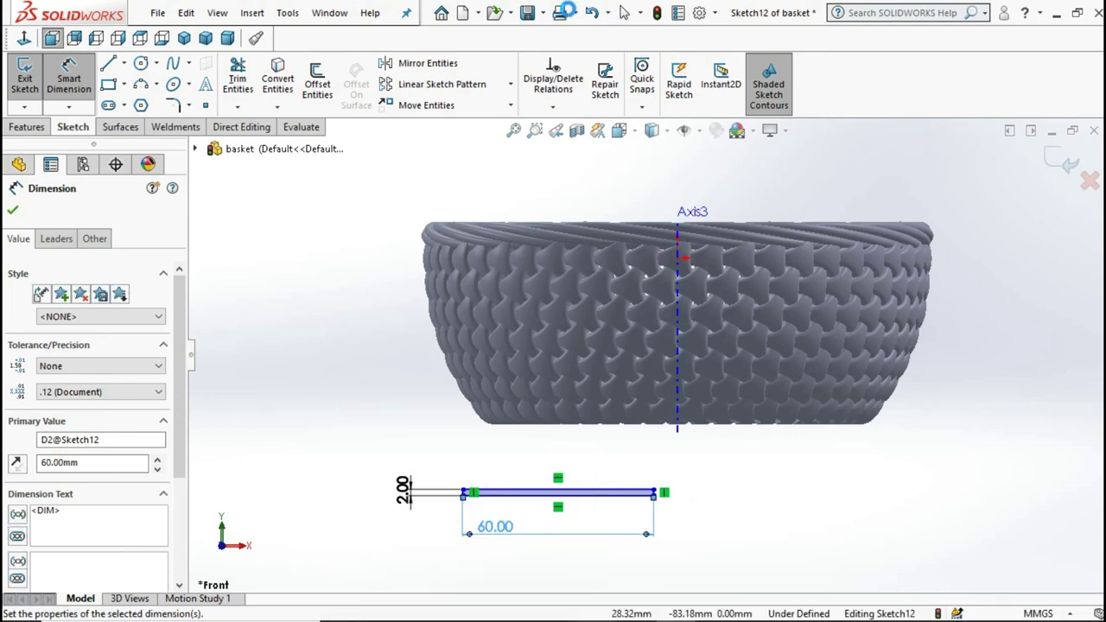
pyautogui.click(626, 13)
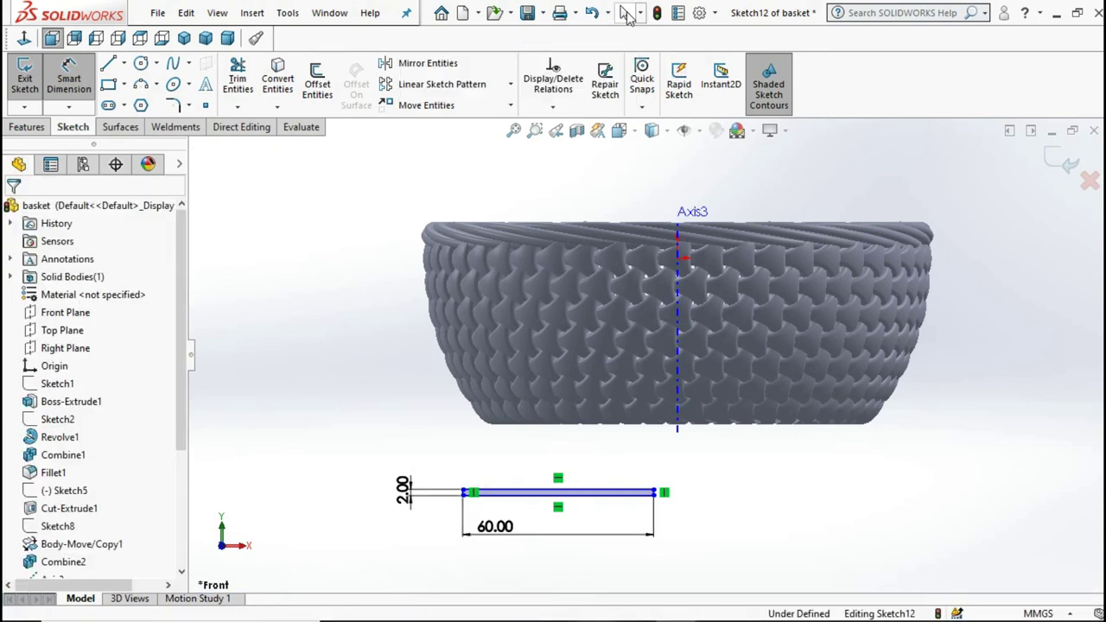
# Step: Align the rectangle's right corner vertically with the origin and set it 50 mm below
pyautogui.click(677, 257)
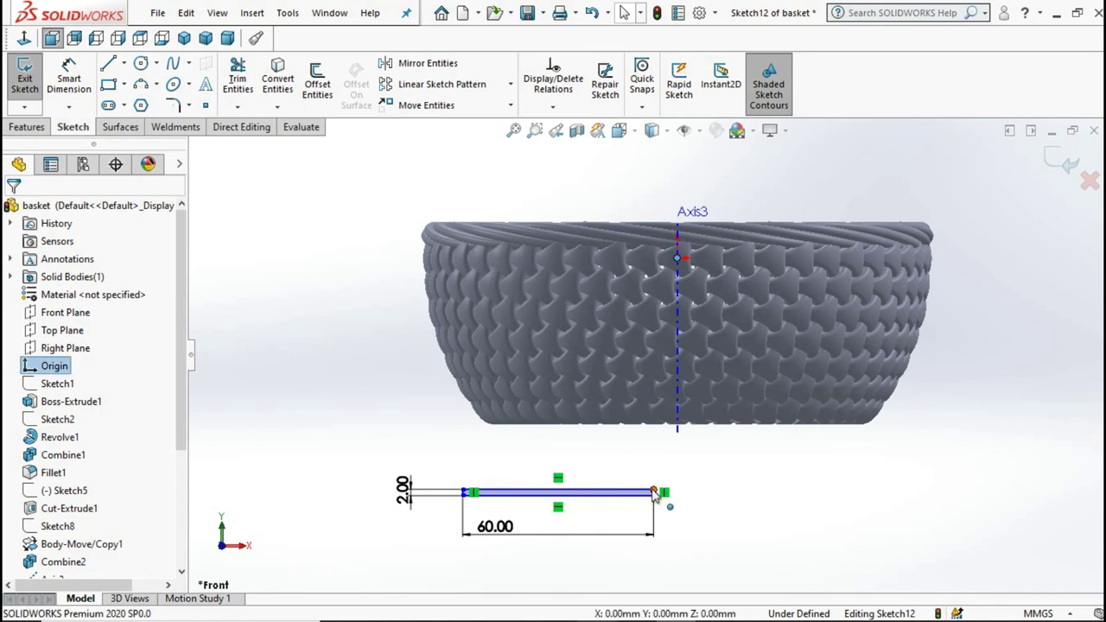
pyautogui.keyDown('ctrl'); pyautogui.click(655, 492); pyautogui.keyUp('ctrl')
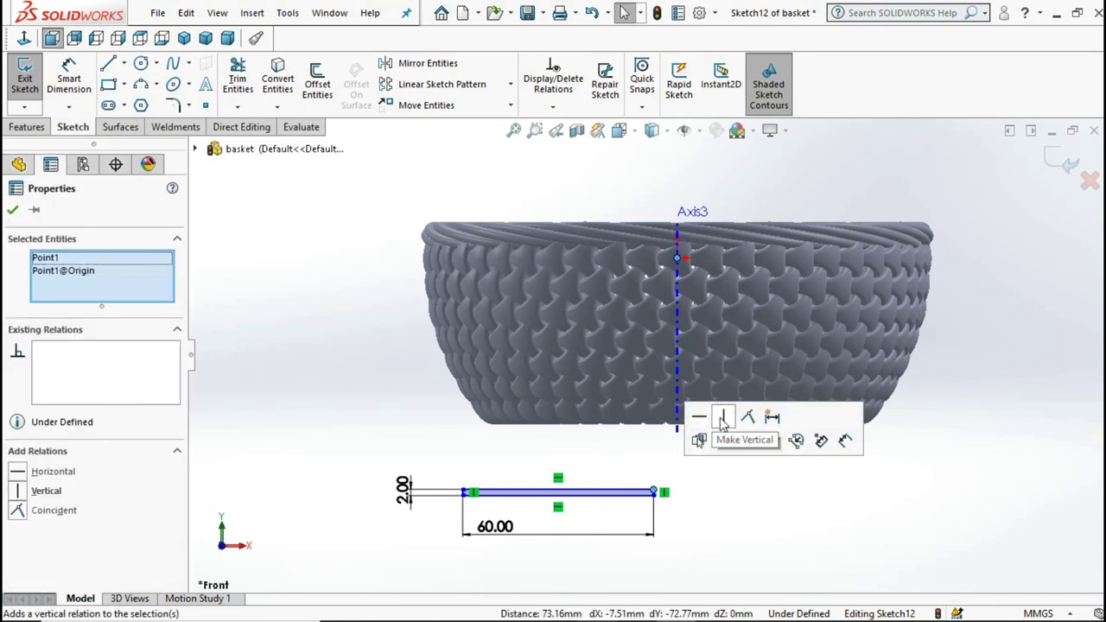
pyautogui.click(723, 417)
pyautogui.click(734, 481)
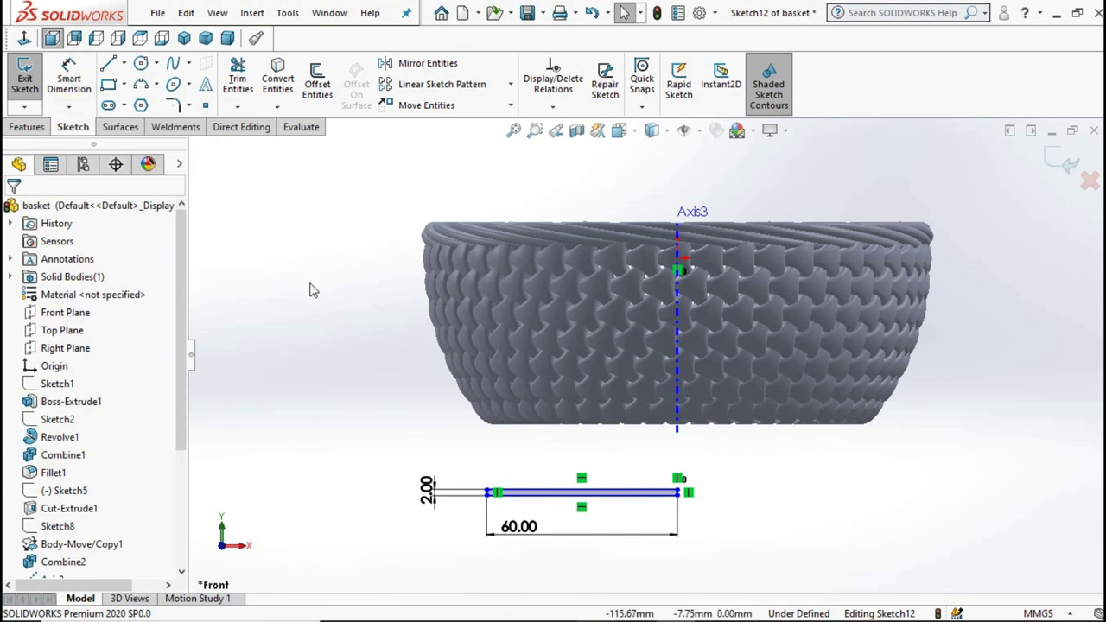
pyautogui.click(69, 78)
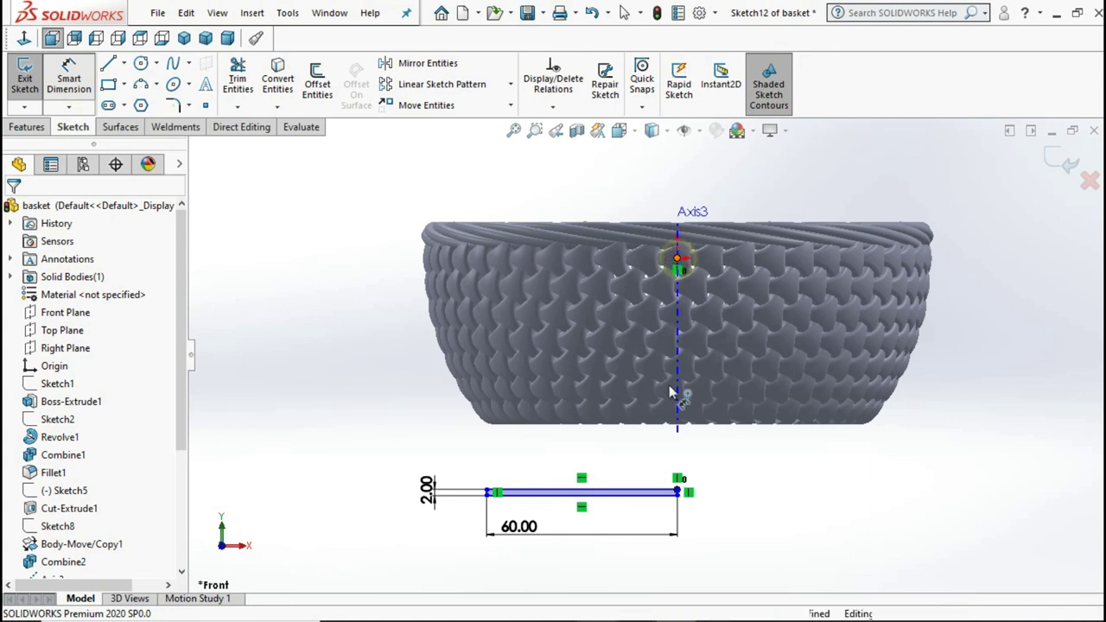
pyautogui.click(679, 493)
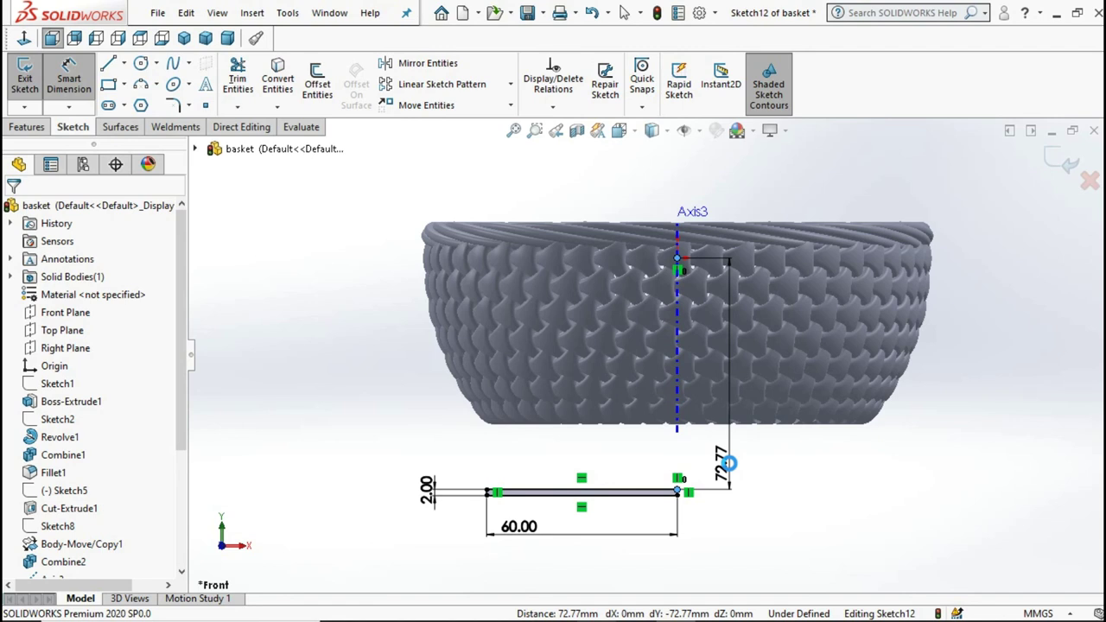
pyautogui.click(728, 464)
pyautogui.write('5')
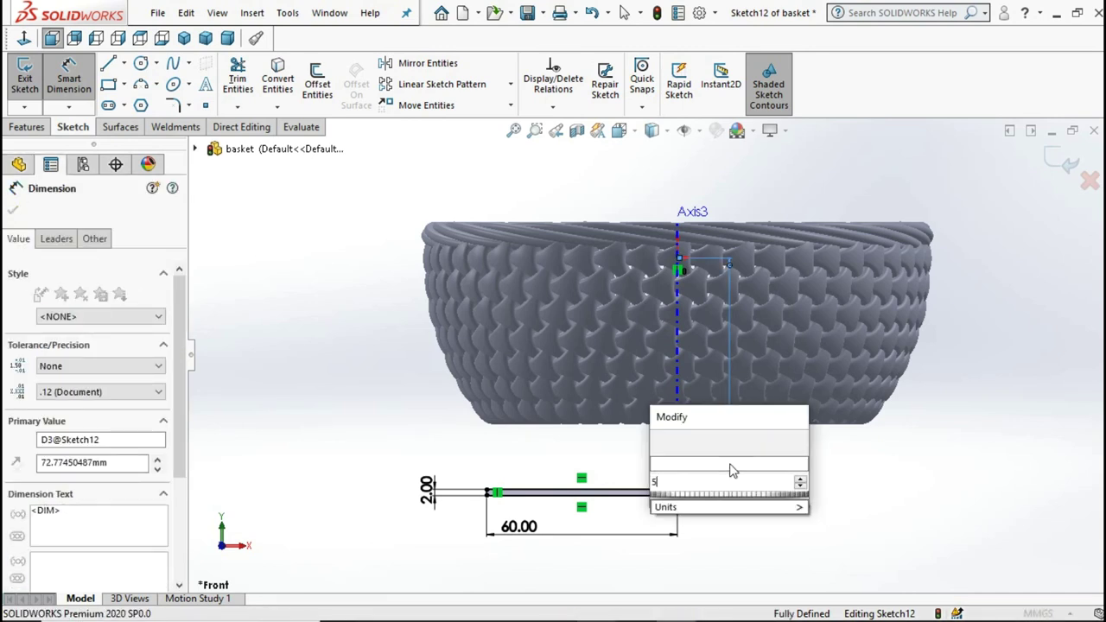
pyautogui.write('0')
pyautogui.press('Return')
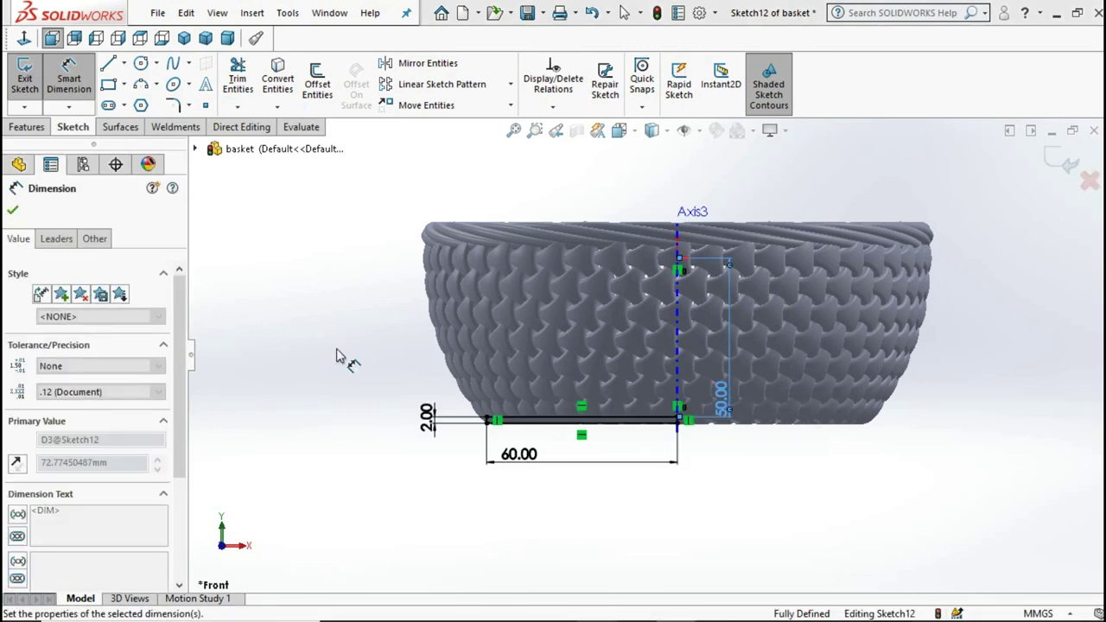
pyautogui.click(308, 326)
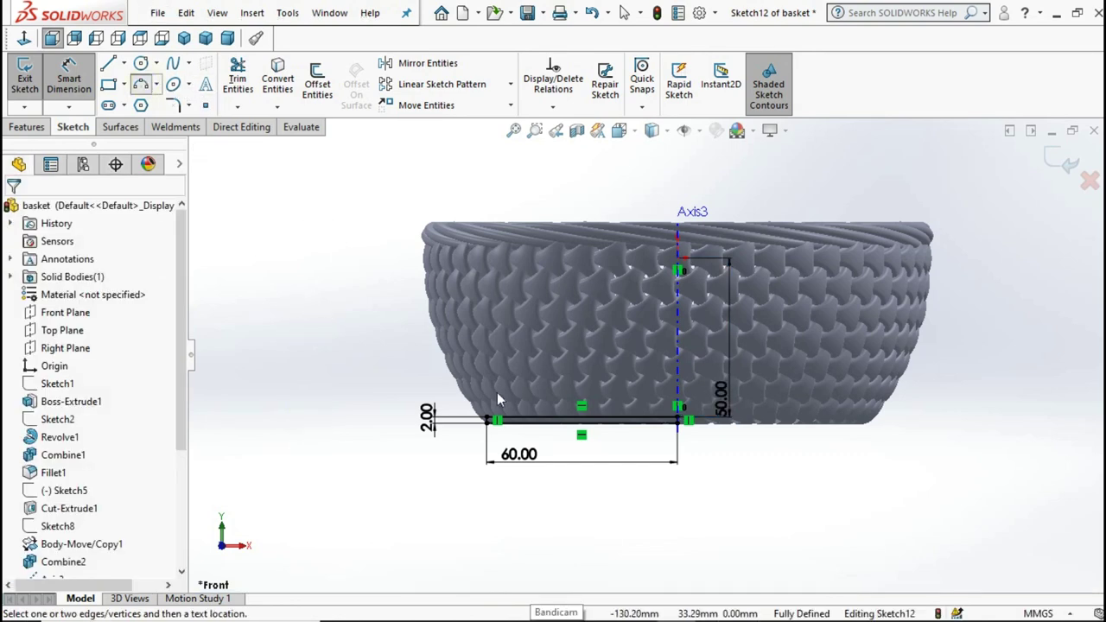
# Step: Draw a tangent arc below the plate from the rectangle's left end
pyautogui.scroll(-2, 506, 406)
pyautogui.scroll(-2, 519, 414)
pyautogui.scroll(-2, 523, 420)
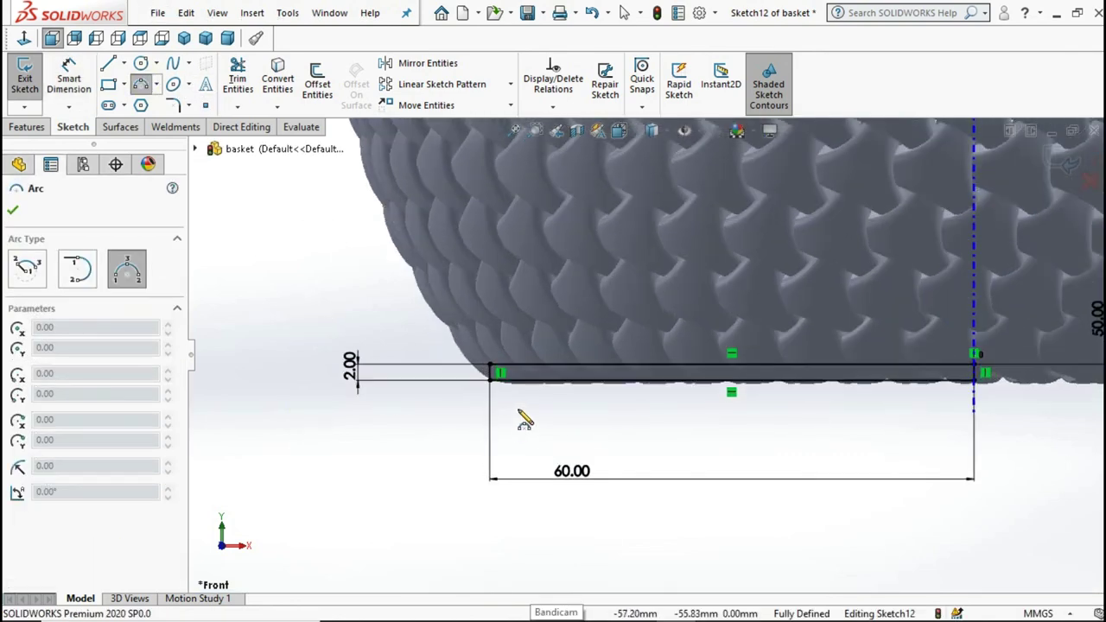
pyautogui.scroll(-2, 509, 406)
pyautogui.click(508, 386)
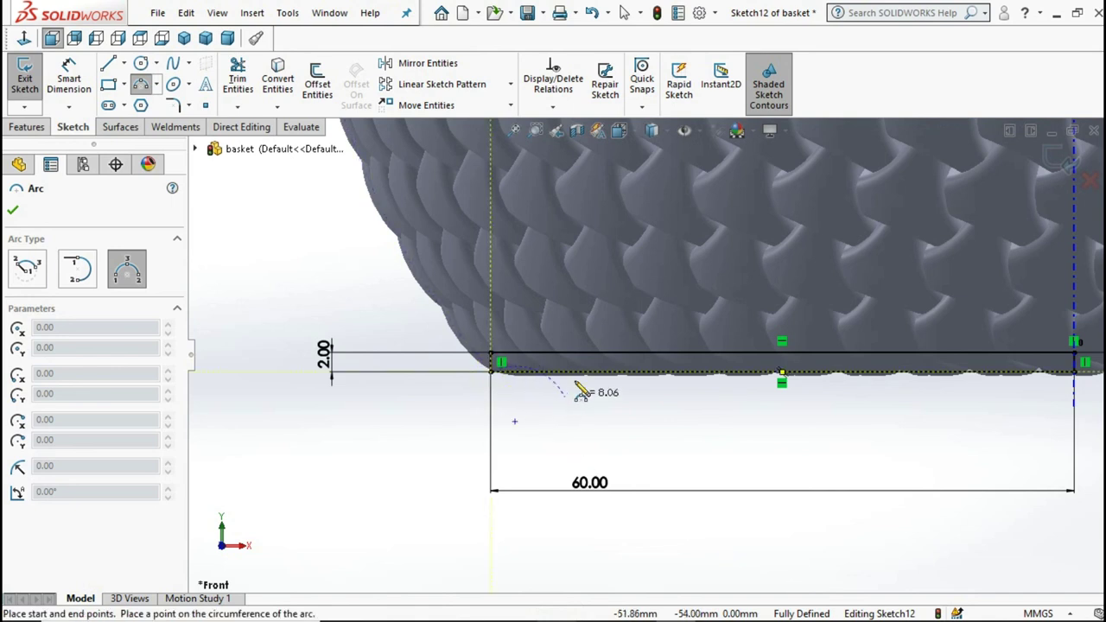
pyautogui.click(579, 373)
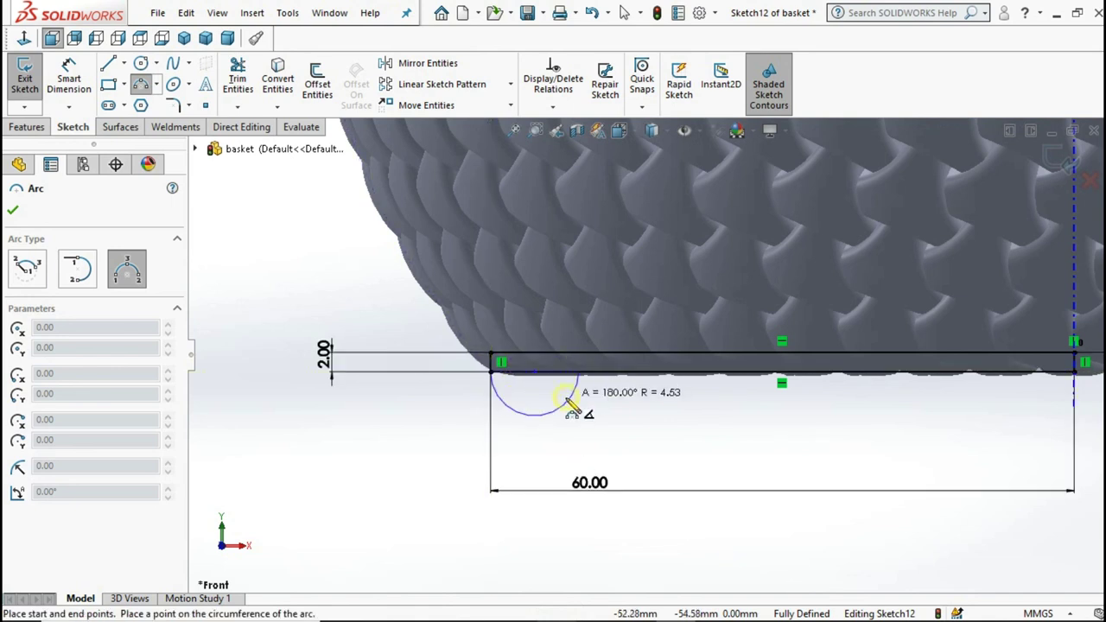
pyautogui.click(583, 408)
pyautogui.click(624, 12)
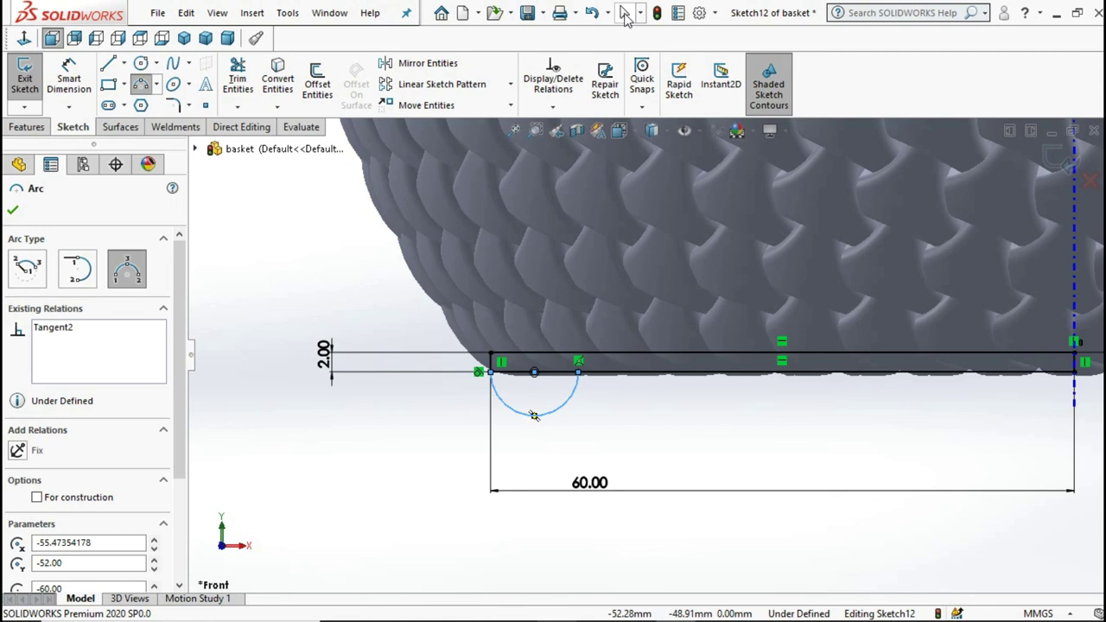
pyautogui.press('Escape')
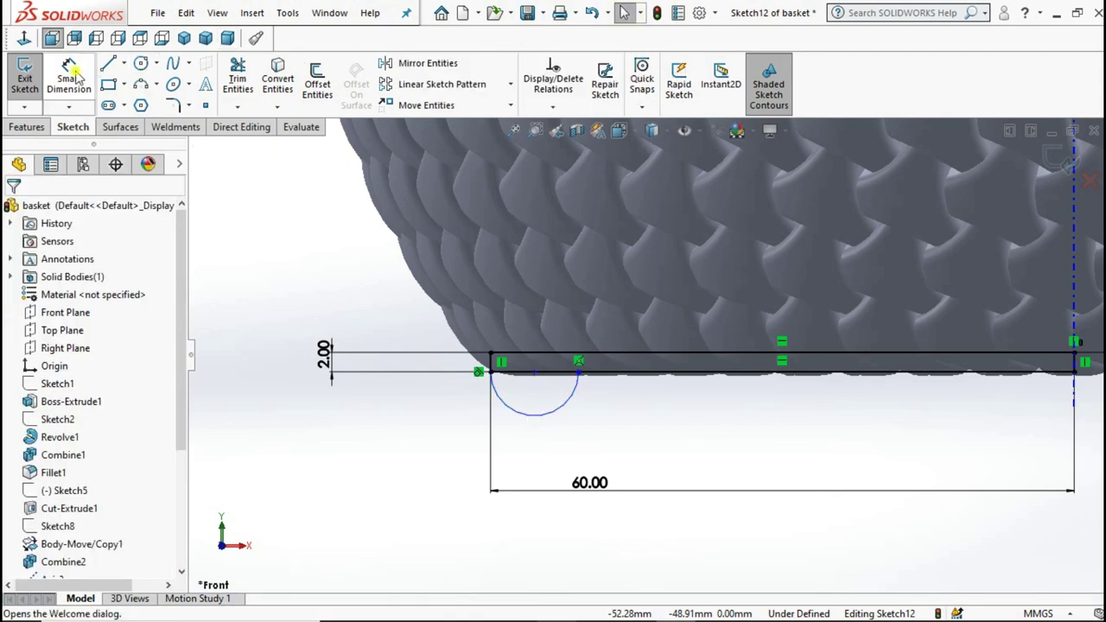
# Step: Dimension the arc to a 4.00 mm radius
pyautogui.press('d')
pyautogui.click(544, 418)
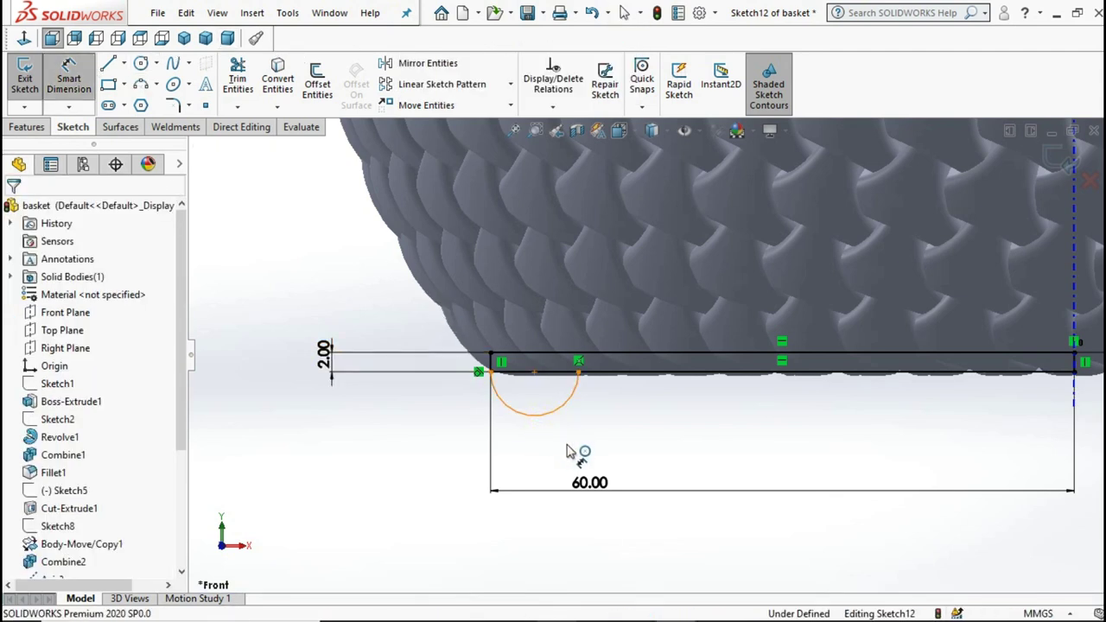
pyautogui.click(570, 450)
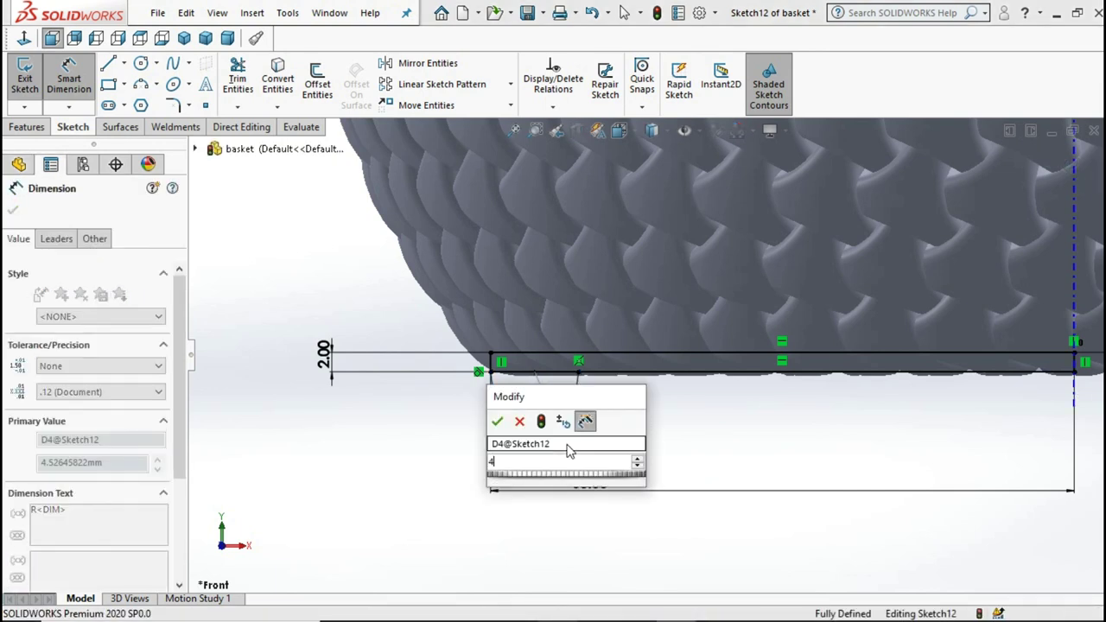
pyautogui.press('Return')
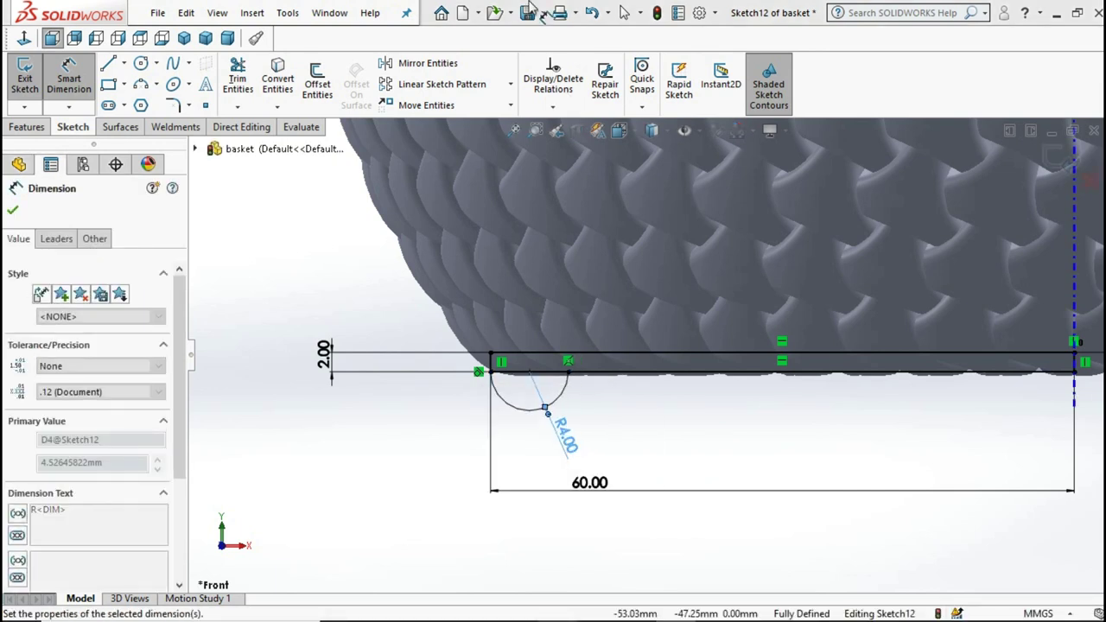
pyautogui.click(625, 14)
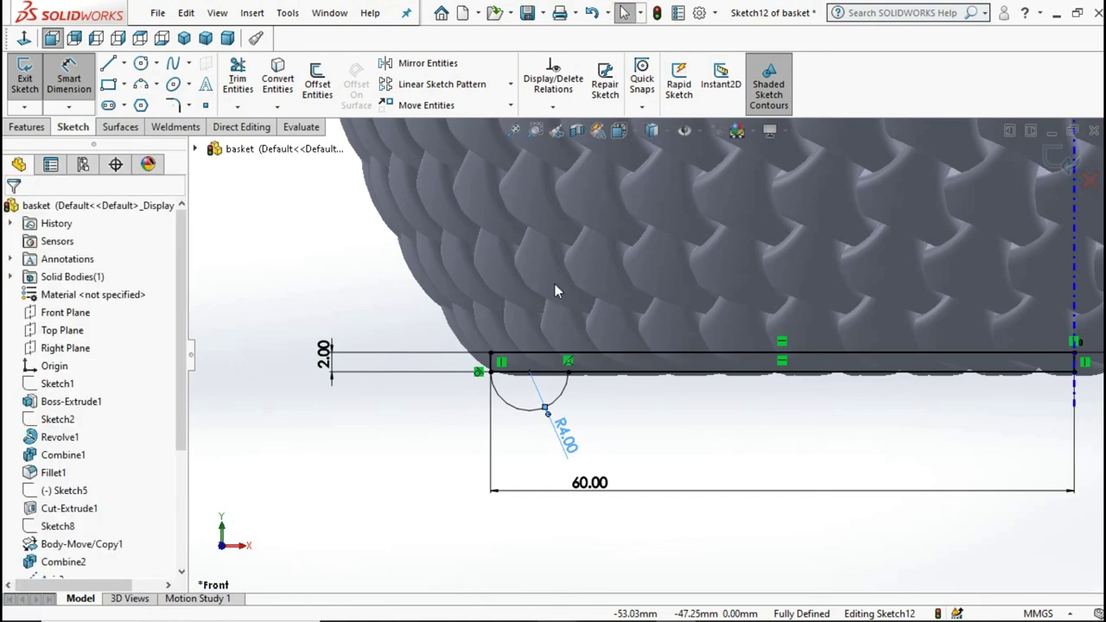
pyautogui.scroll(1, 534, 367)
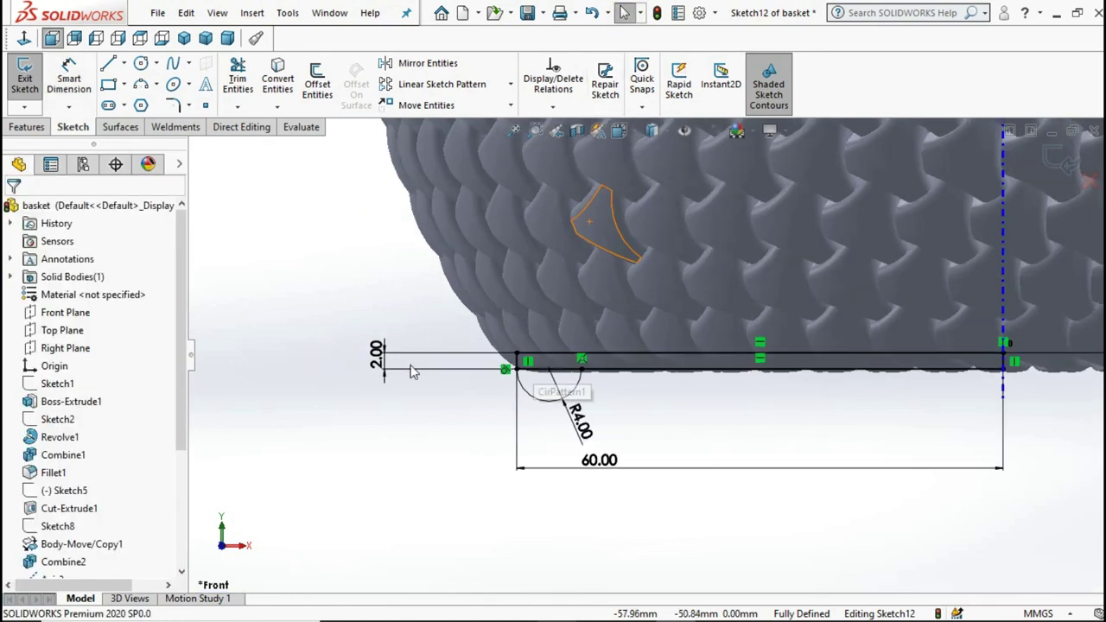
# Step: Trim away the rectangle's long bottom line
pyautogui.scroll(3, 412, 365)
pyautogui.scroll(-3, 716, 385)
pyautogui.scroll(-2, 715, 385)
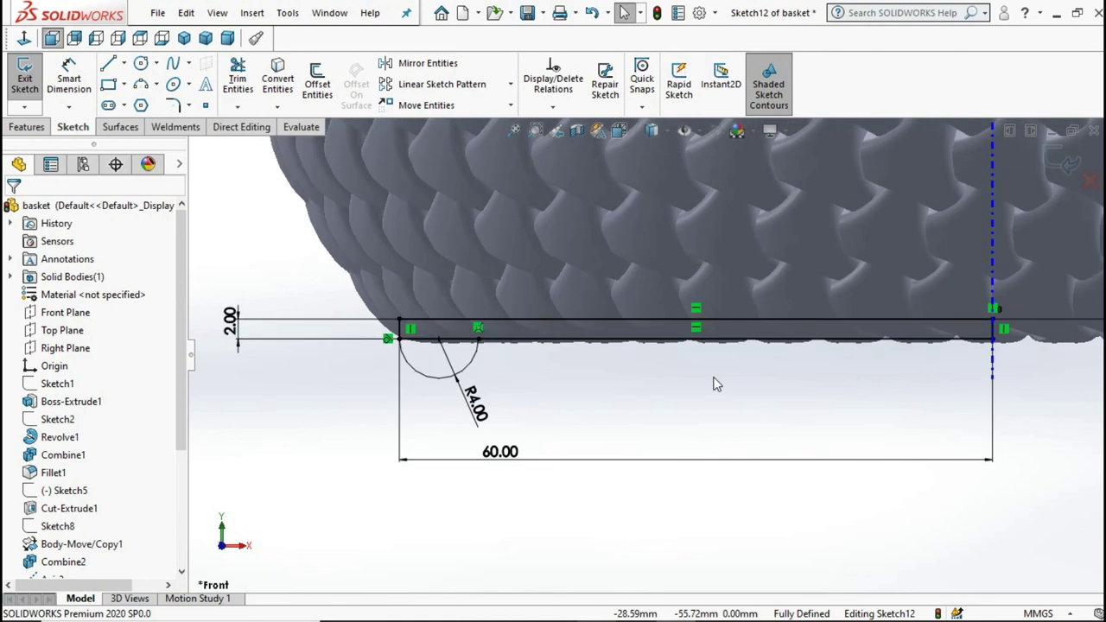
pyautogui.click(236, 83)
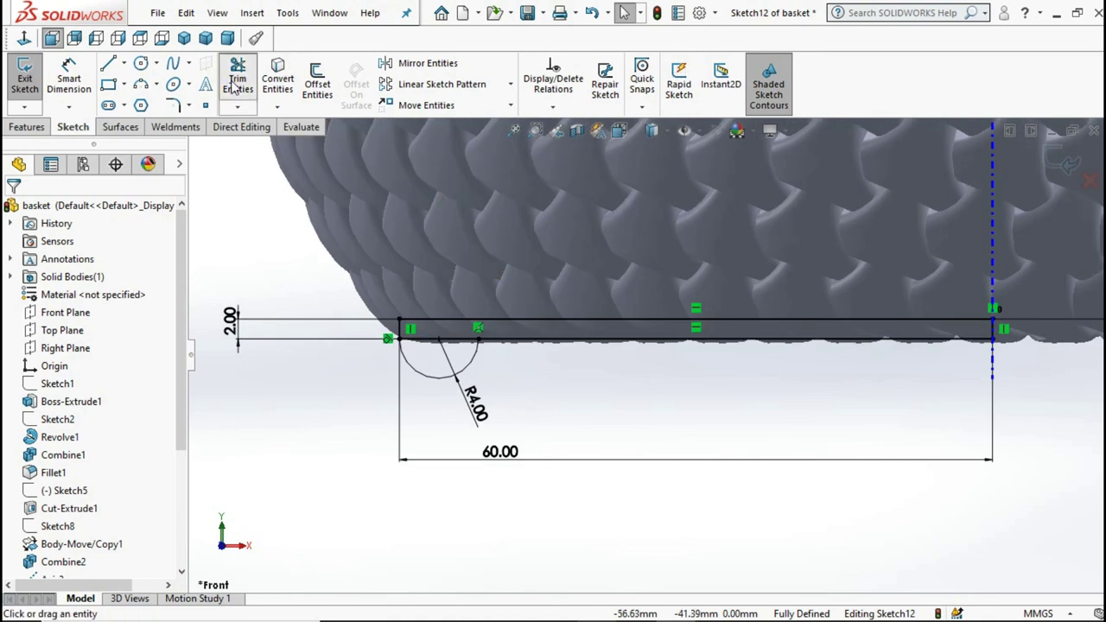
pyautogui.click(614, 342)
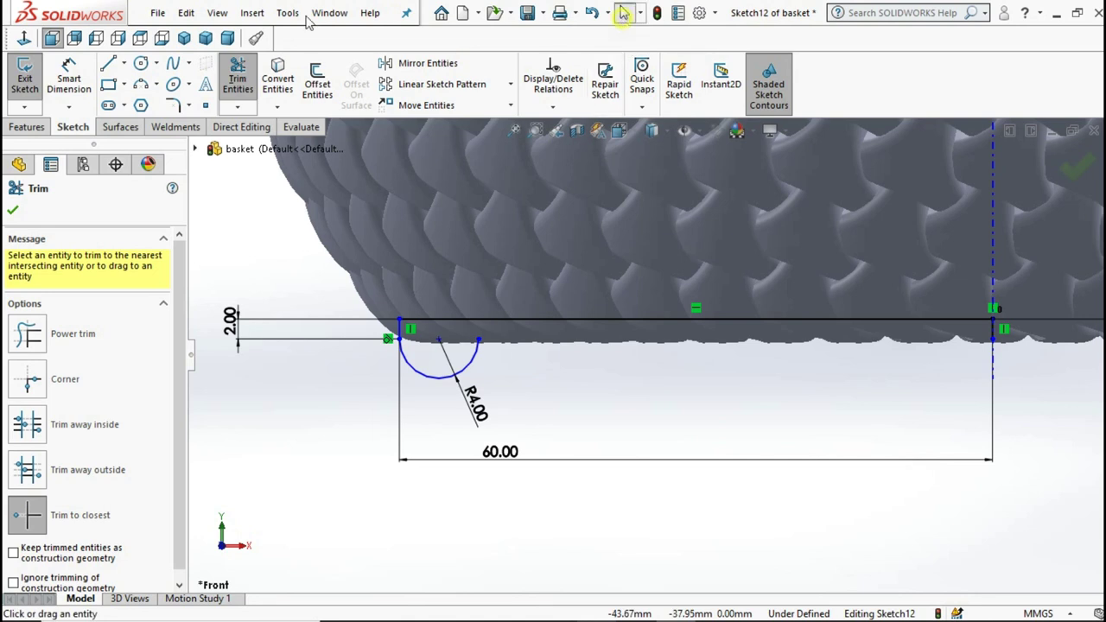
# Step: Draw a horizontal line from the arc's right endpoint to the vertical centreline
pyautogui.press('l')
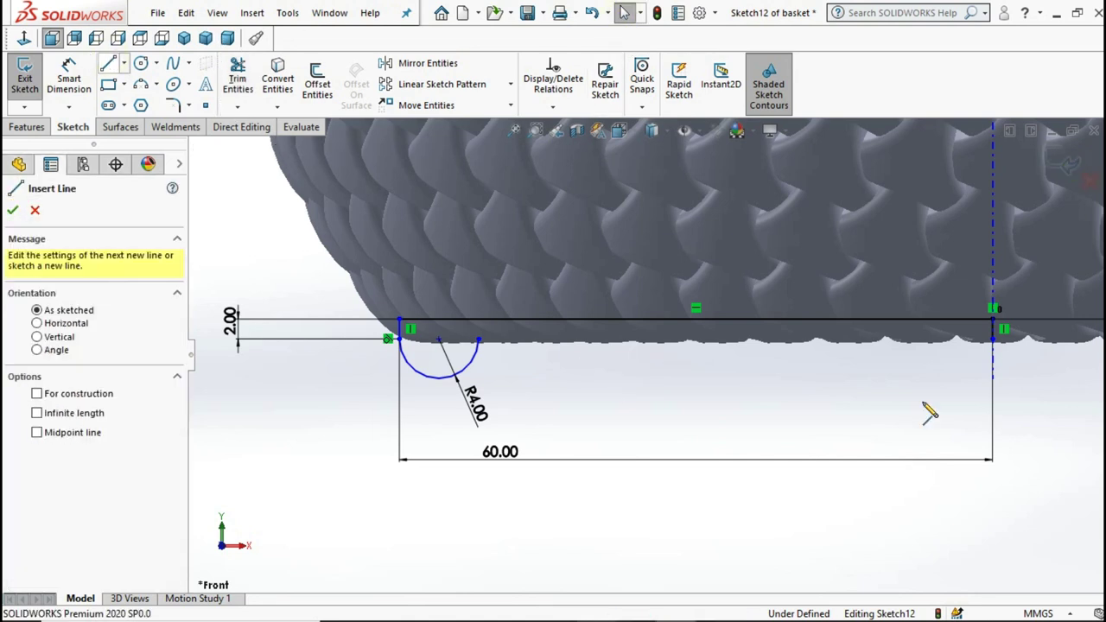
pyautogui.scroll(-2, 994, 359)
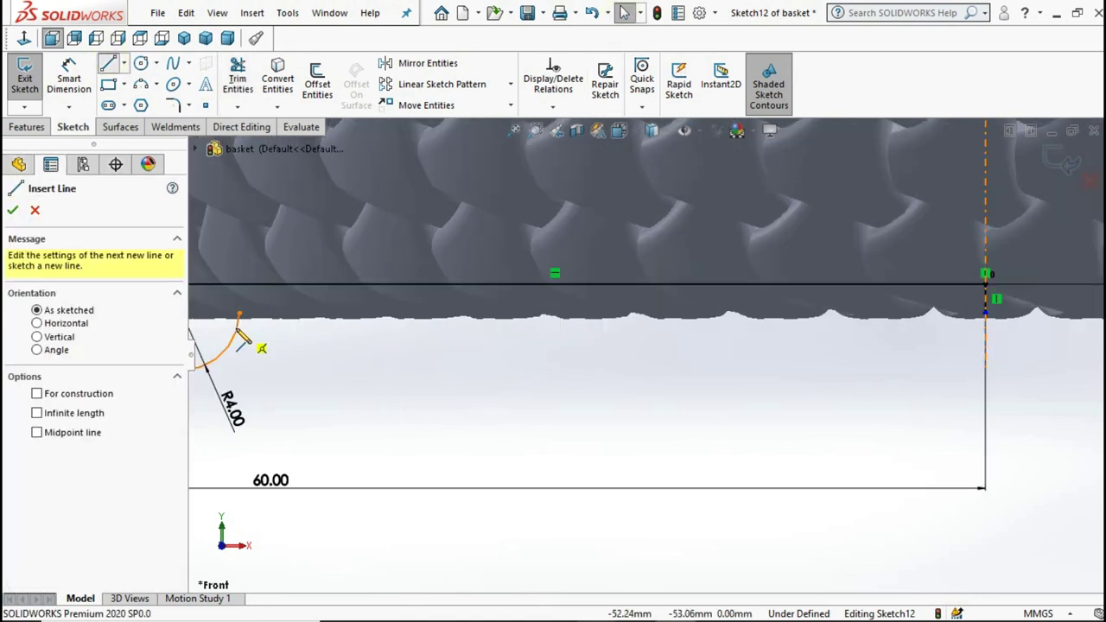
pyautogui.click(238, 314)
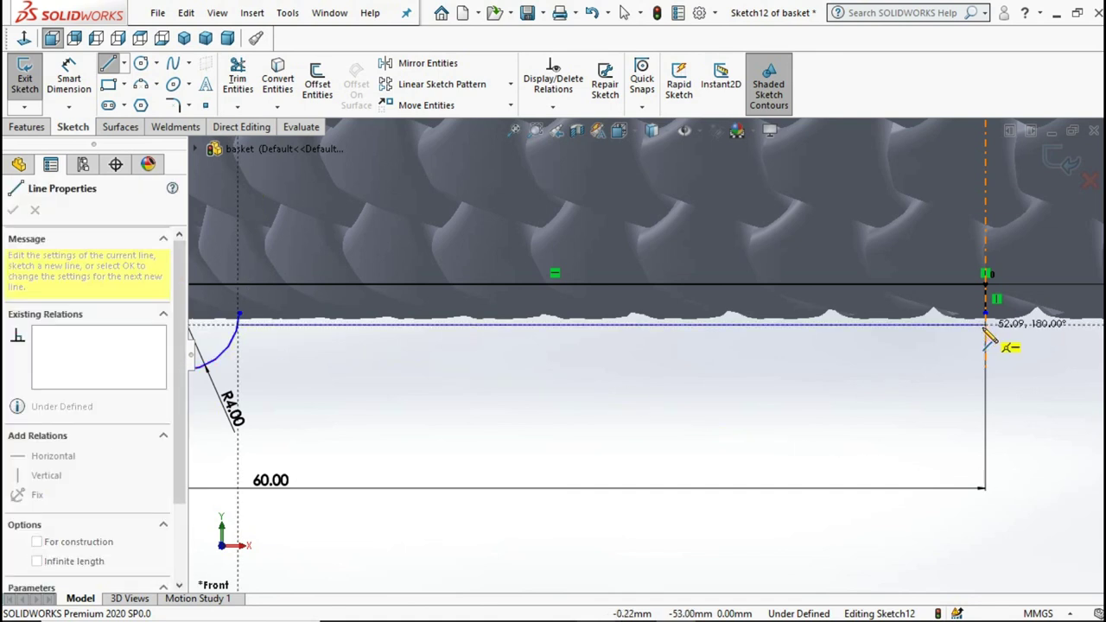
pyautogui.click(985, 324)
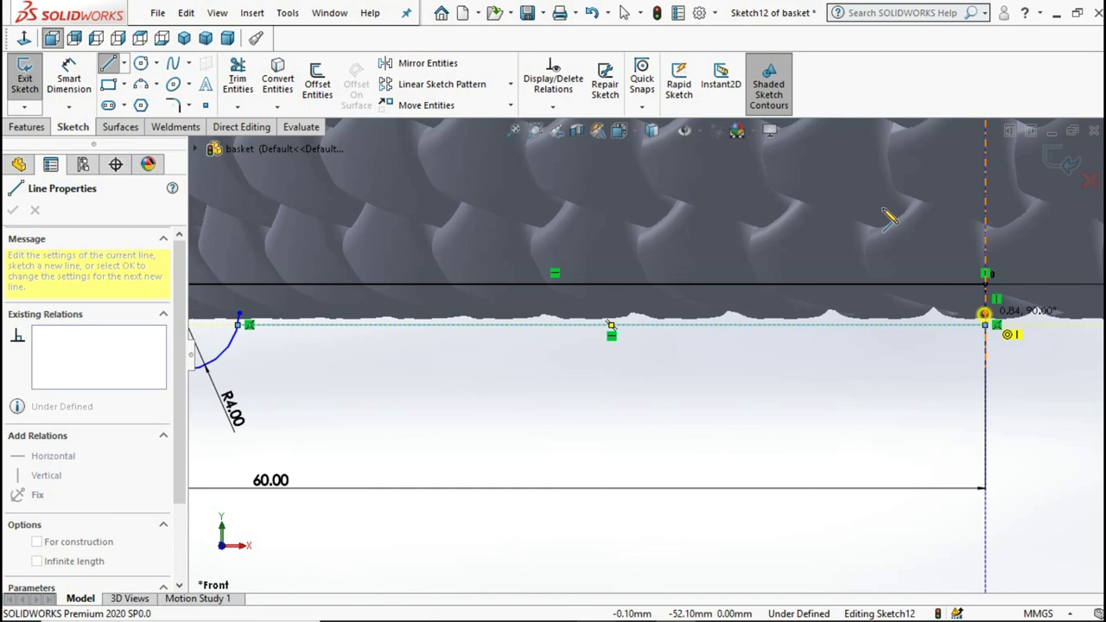
pyautogui.click(624, 12)
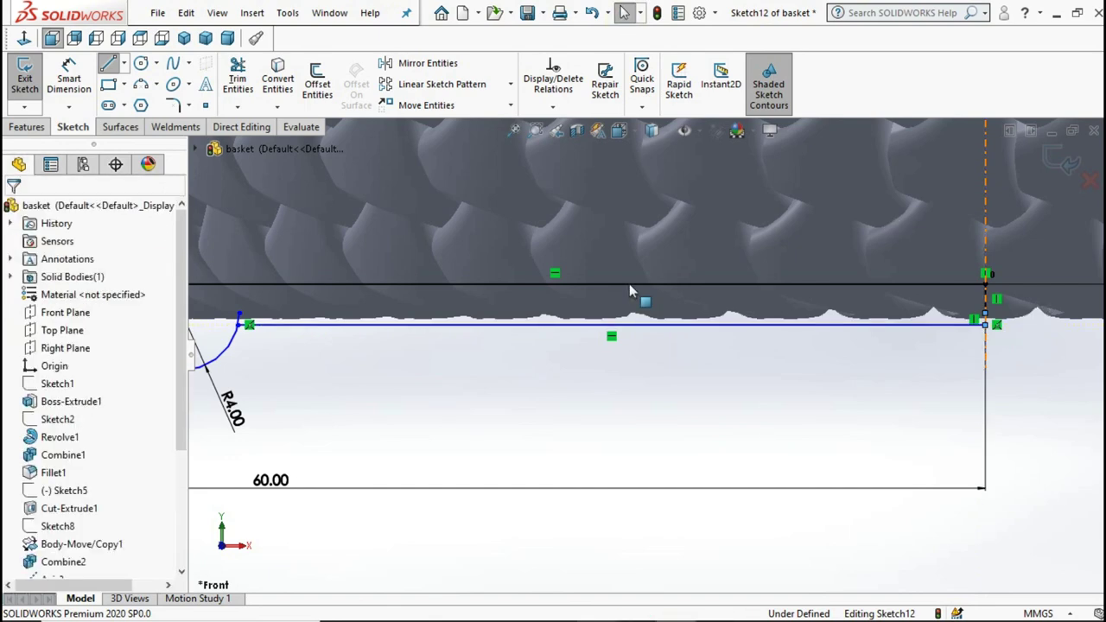
pyautogui.scroll(1, 422, 272)
# Step: Trim the leftover segment at the arc-line junction
pyautogui.click(238, 78)
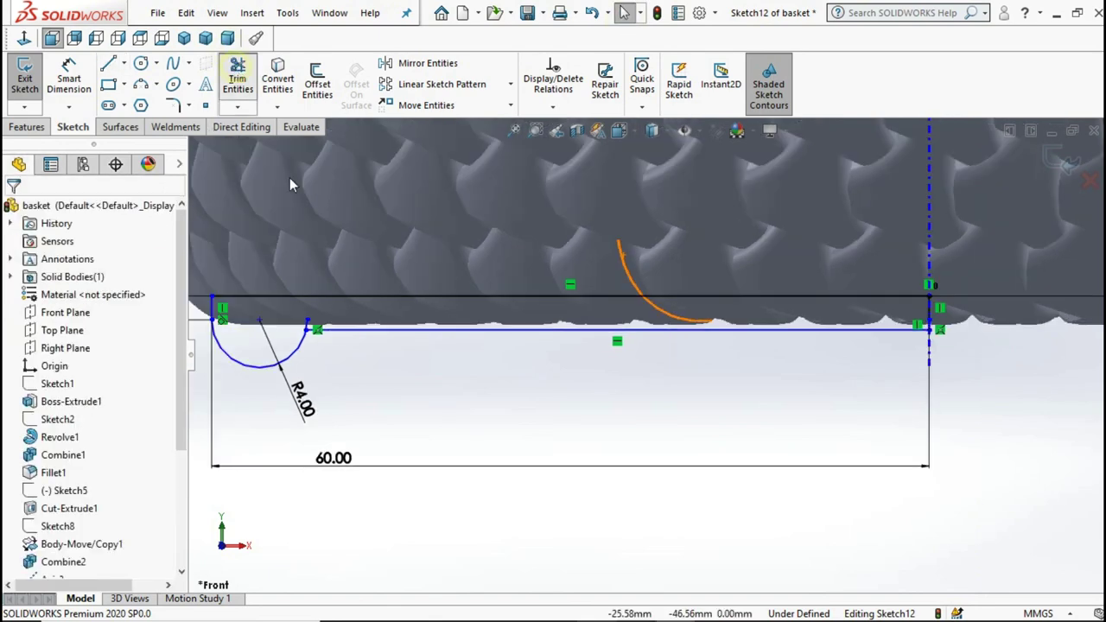
pyautogui.scroll(-1, 331, 334)
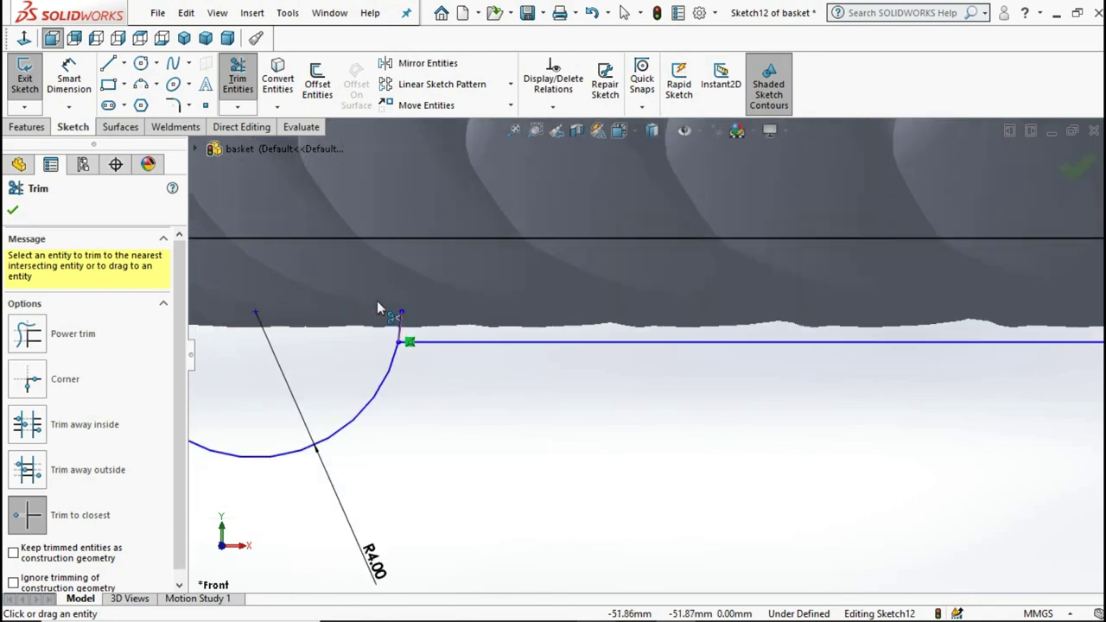
pyautogui.scroll(-1, 376, 303)
pyautogui.scroll(-1, 420, 322)
pyautogui.click(418, 332)
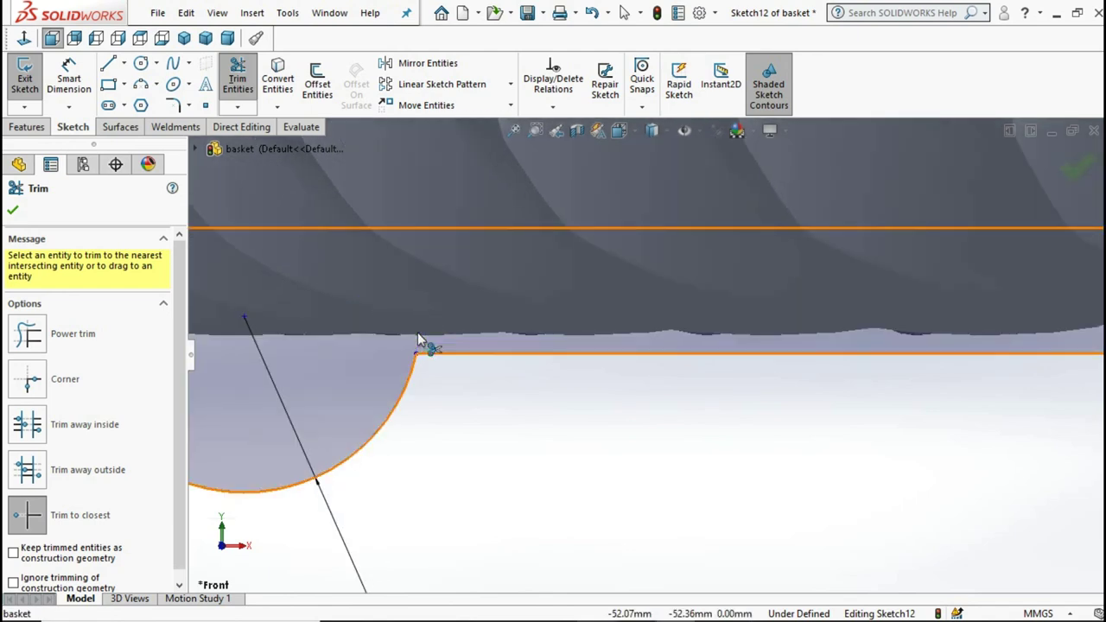
pyautogui.scroll(2, 575, 375)
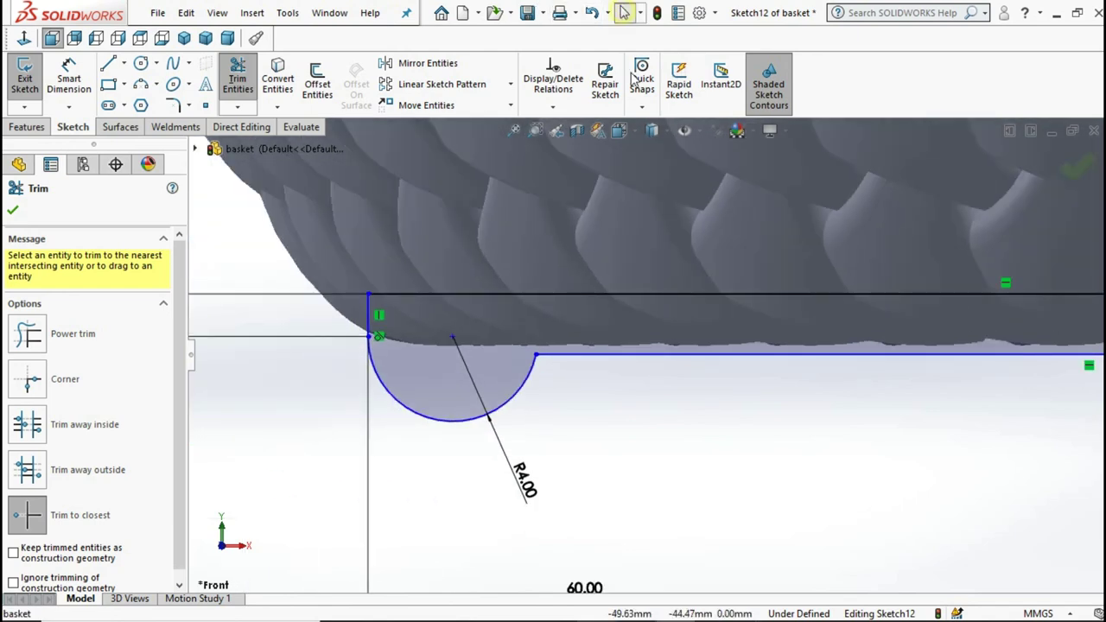
pyautogui.click(624, 13)
pyautogui.click(69, 69)
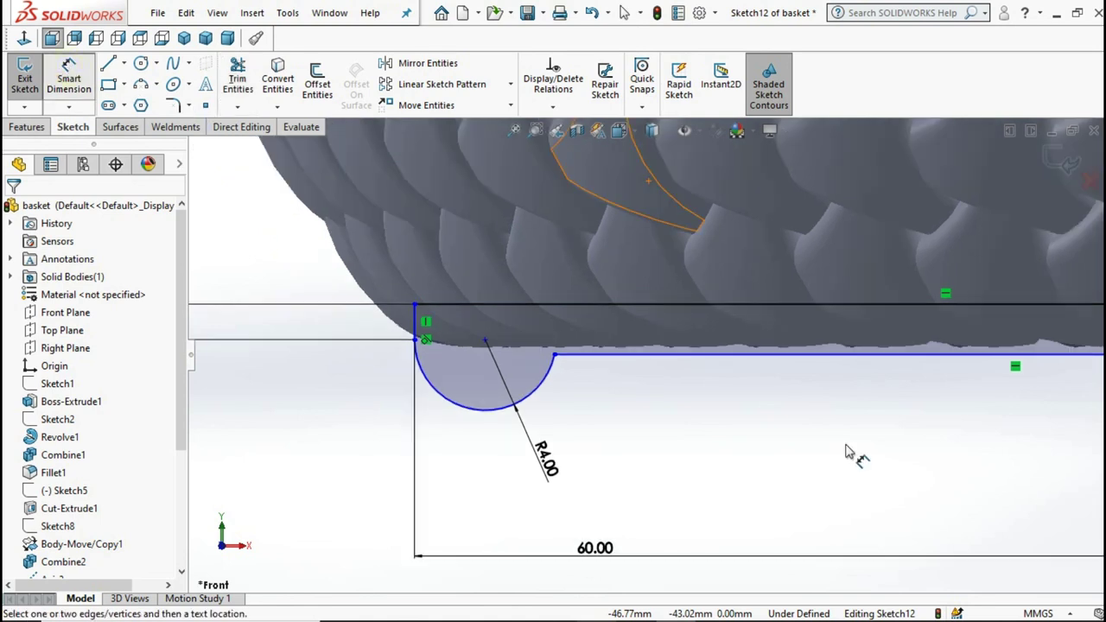
# Step: Dimension the new horizontal line 3.00 mm below the top line
pyautogui.click(722, 315)
pyautogui.click(719, 302)
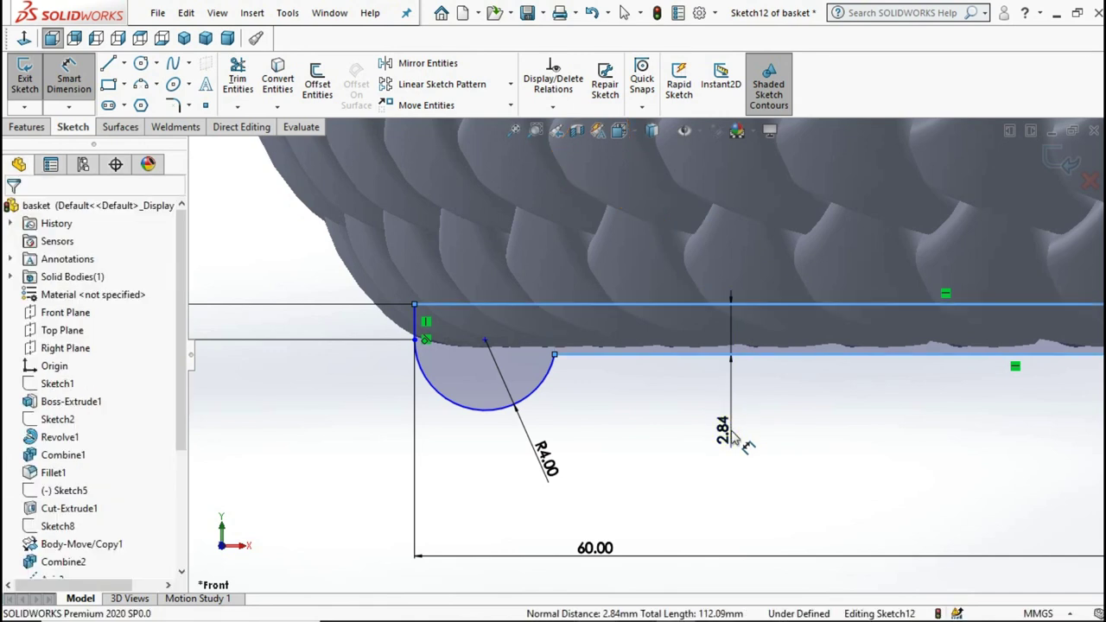
pyautogui.click(733, 438)
pyautogui.write('3')
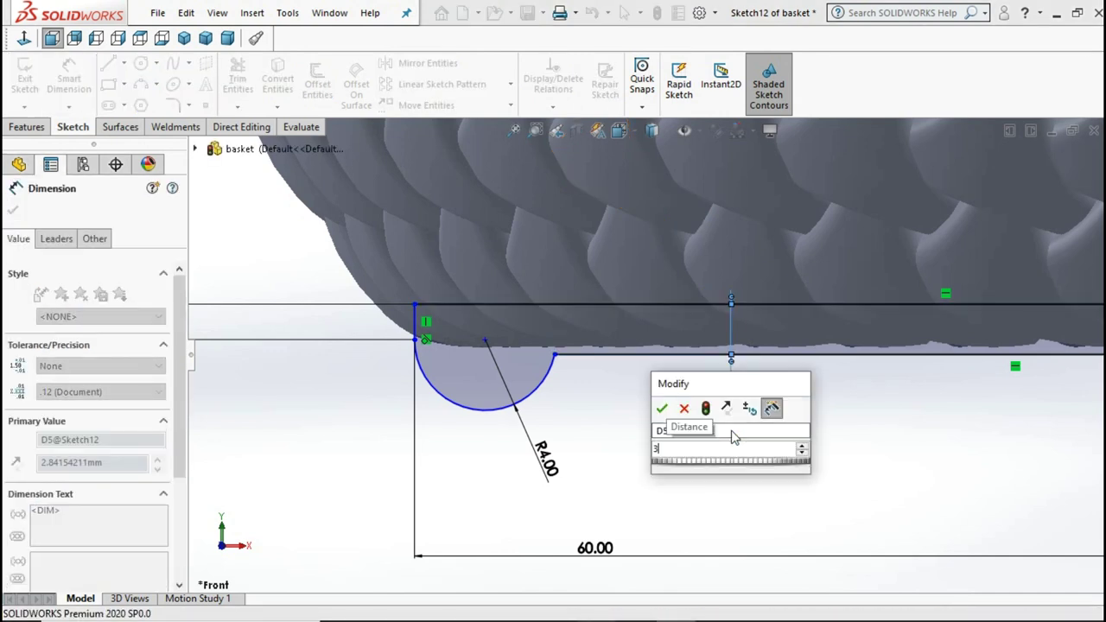
pyautogui.press('Escape')
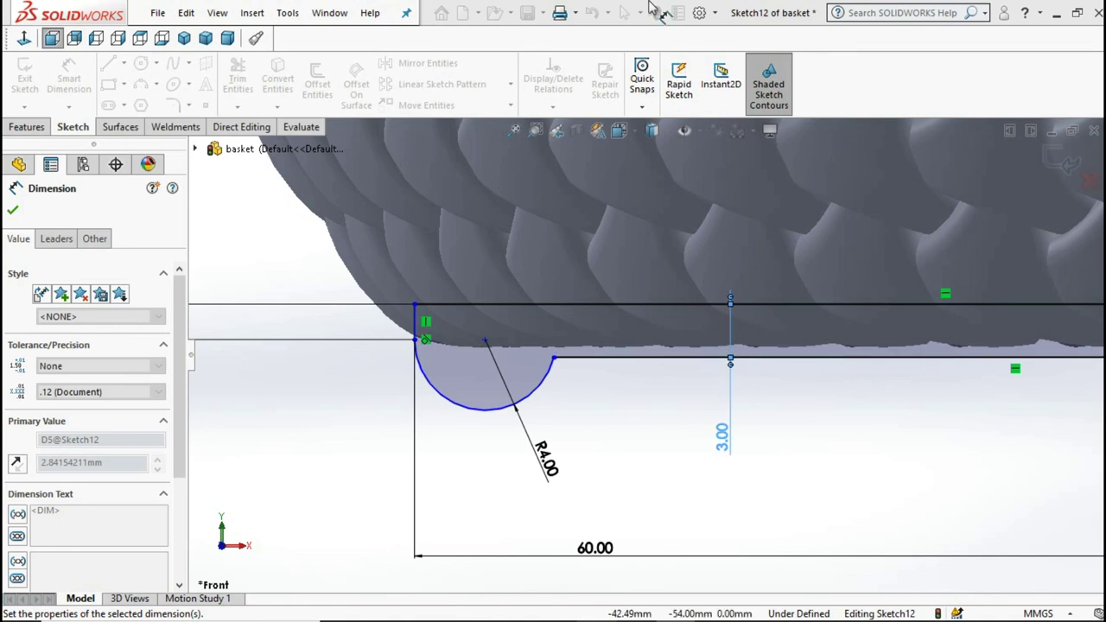
pyautogui.click(626, 13)
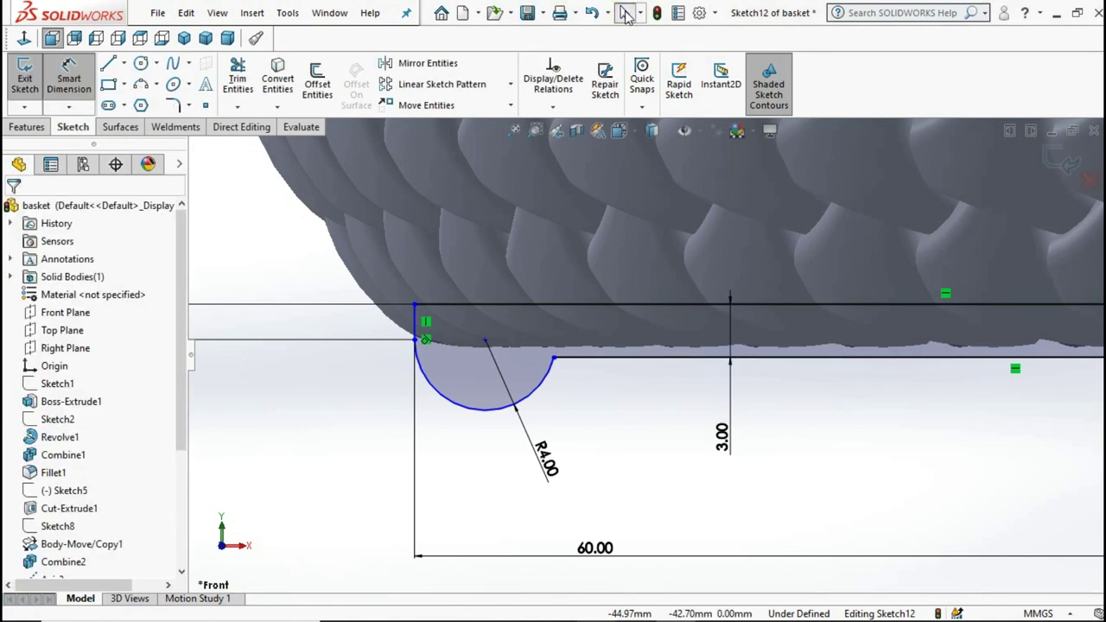
# Step: Exit the base-plate sketch, Sketch12
pyautogui.scroll(2, 821, 380)
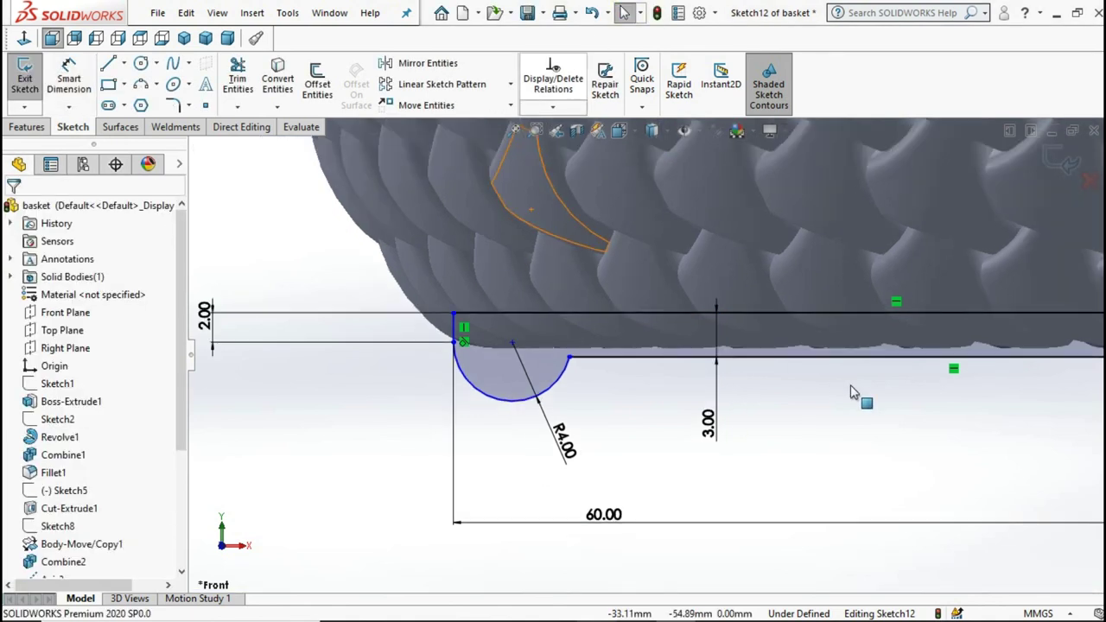
pyautogui.scroll(1, 853, 384)
pyautogui.scroll(2, 857, 388)
pyautogui.scroll(2, 858, 389)
pyautogui.click(944, 403)
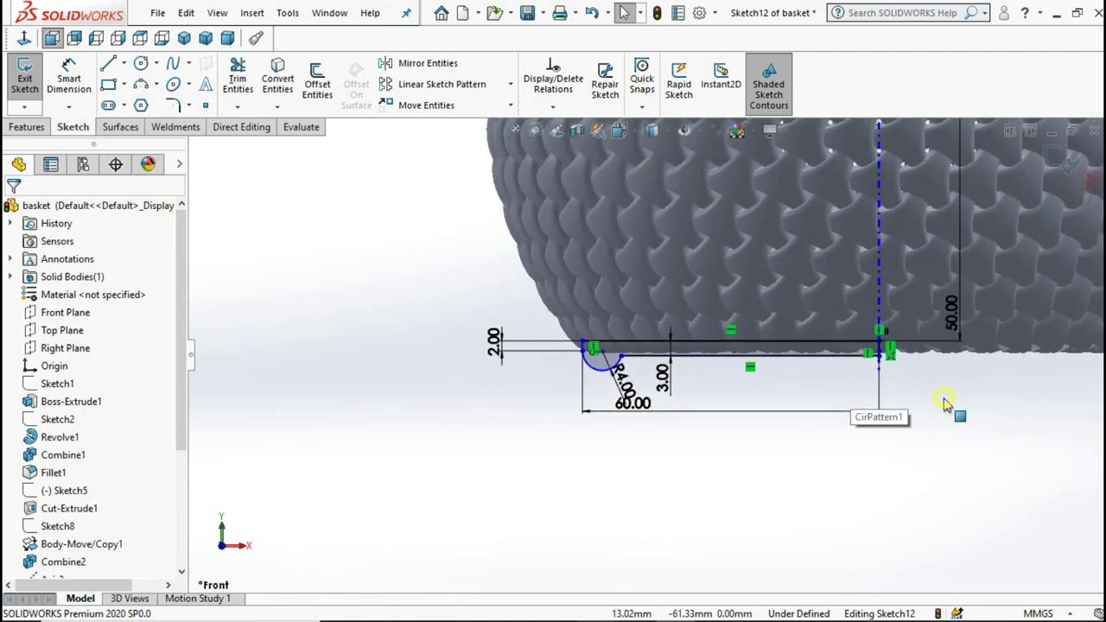
pyautogui.click(1049, 160)
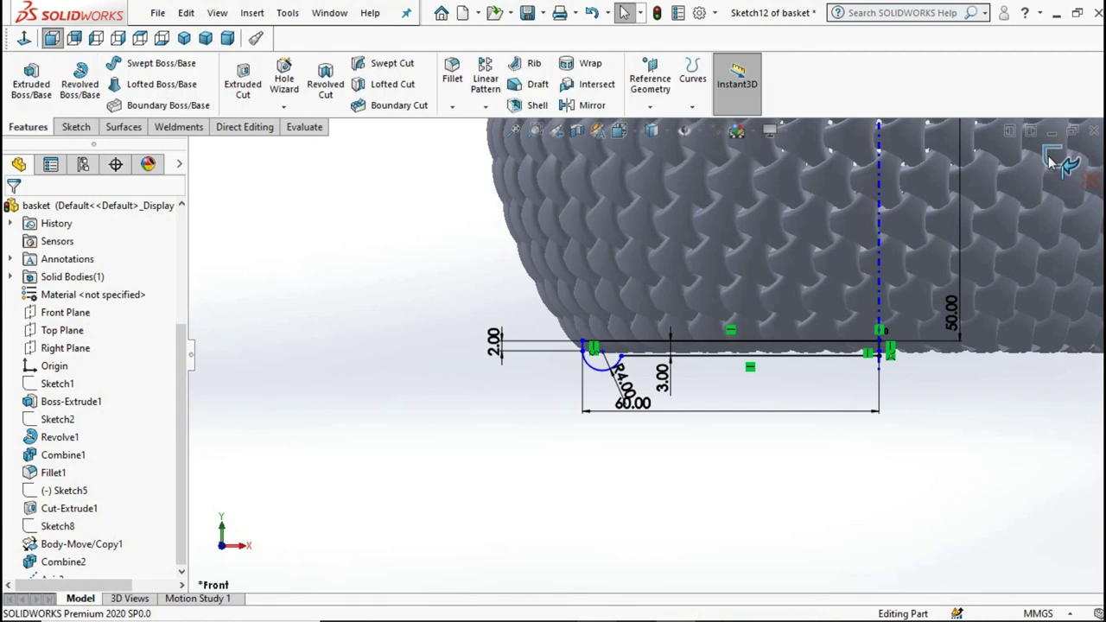
# Step: Revolve Sketch12 a full 360° about Axis3 to form the base plate
pyautogui.click(86, 80)
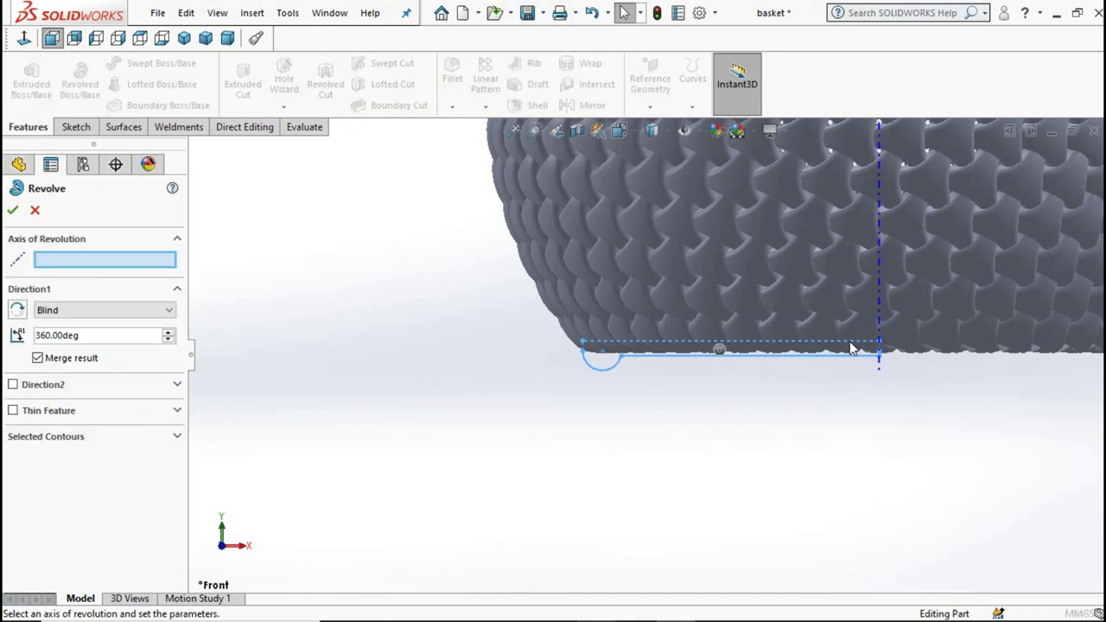
pyautogui.click(879, 296)
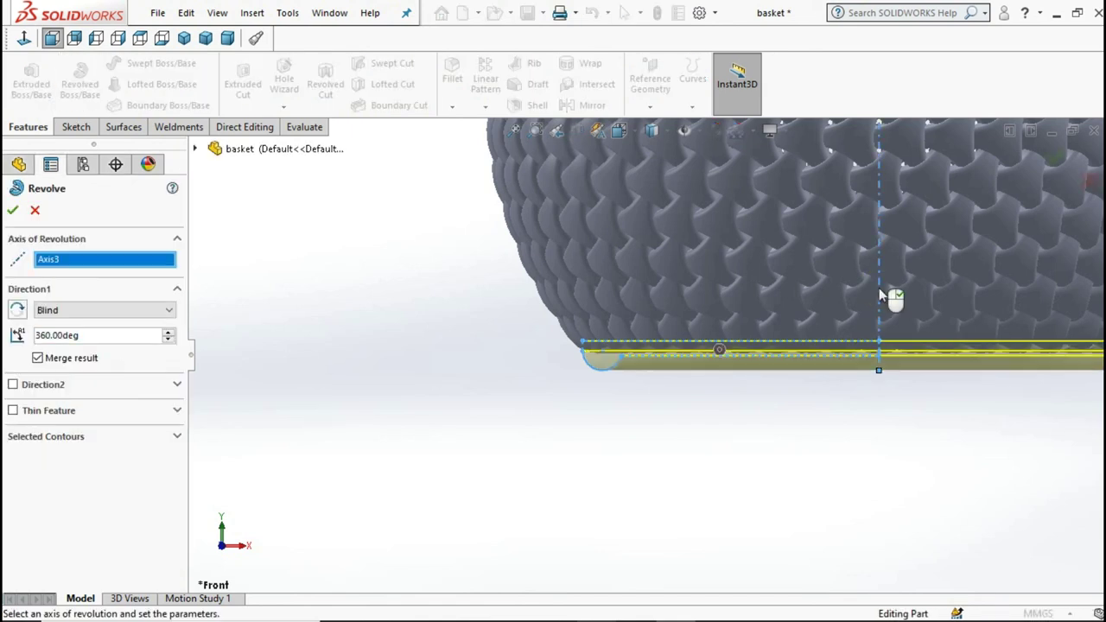
pyautogui.scroll(2, 871, 304)
pyautogui.scroll(2, 860, 308)
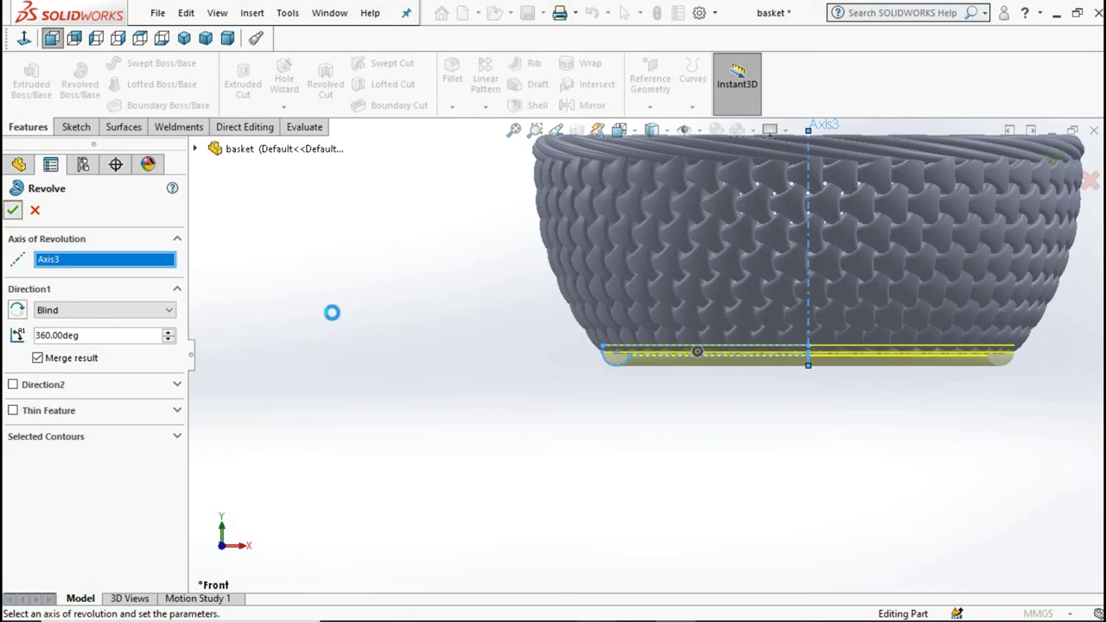
pyautogui.rightClick(541, 389)
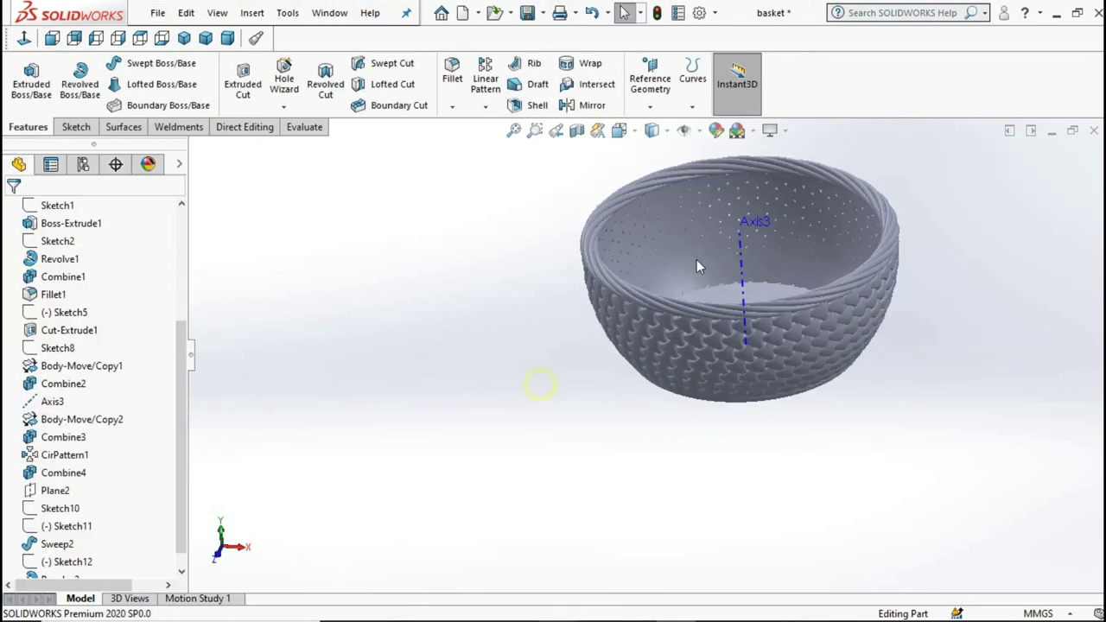
# Step: Select Axis3 in the viewport and hide it
pyautogui.scroll(-2, 749, 297)
pyautogui.scroll(-3, 730, 267)
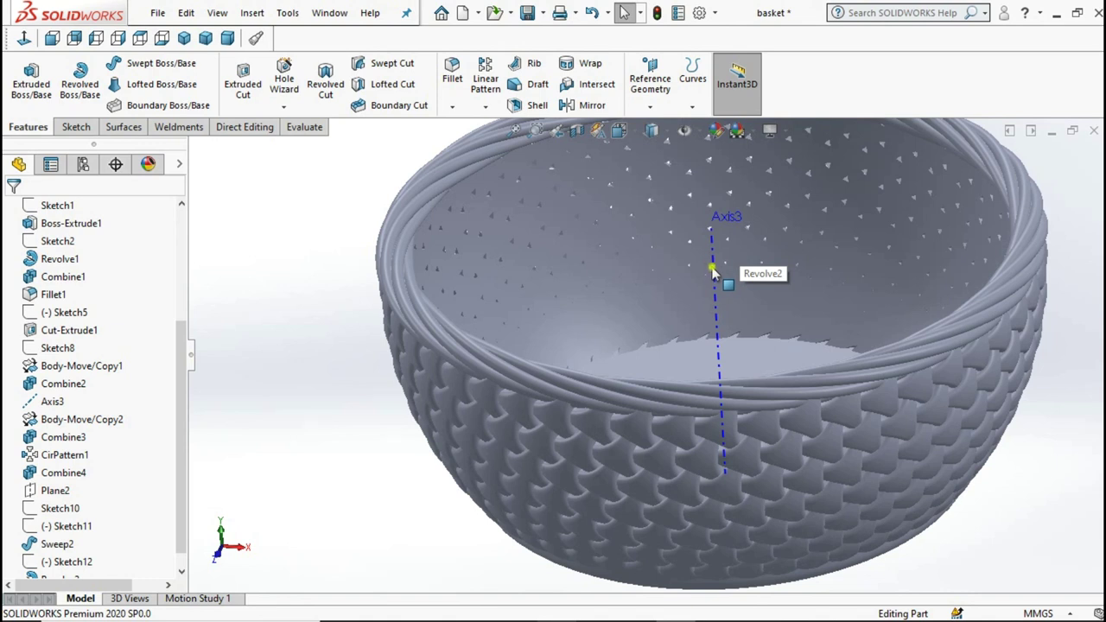
pyautogui.click(730, 246)
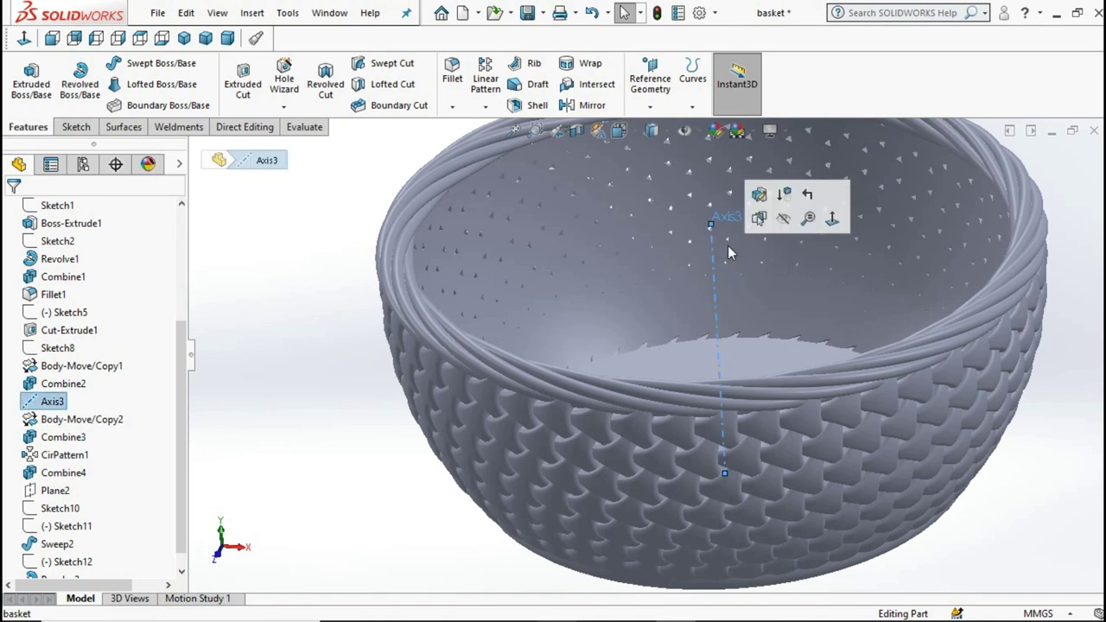
pyautogui.click(786, 228)
pyautogui.scroll(5, 791, 229)
pyautogui.scroll(2, 851, 296)
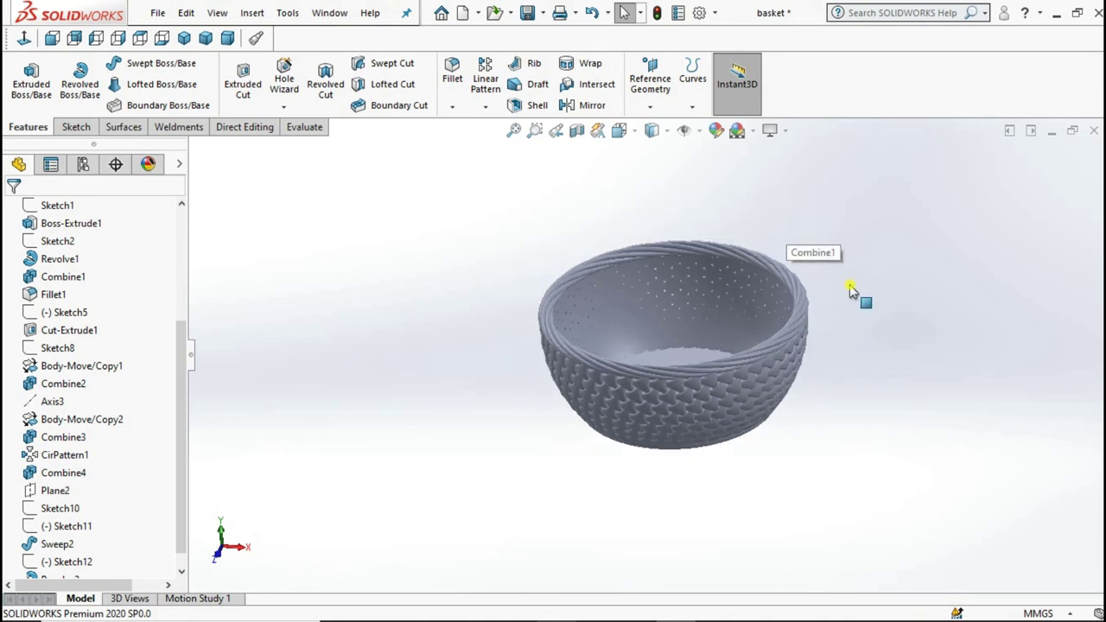